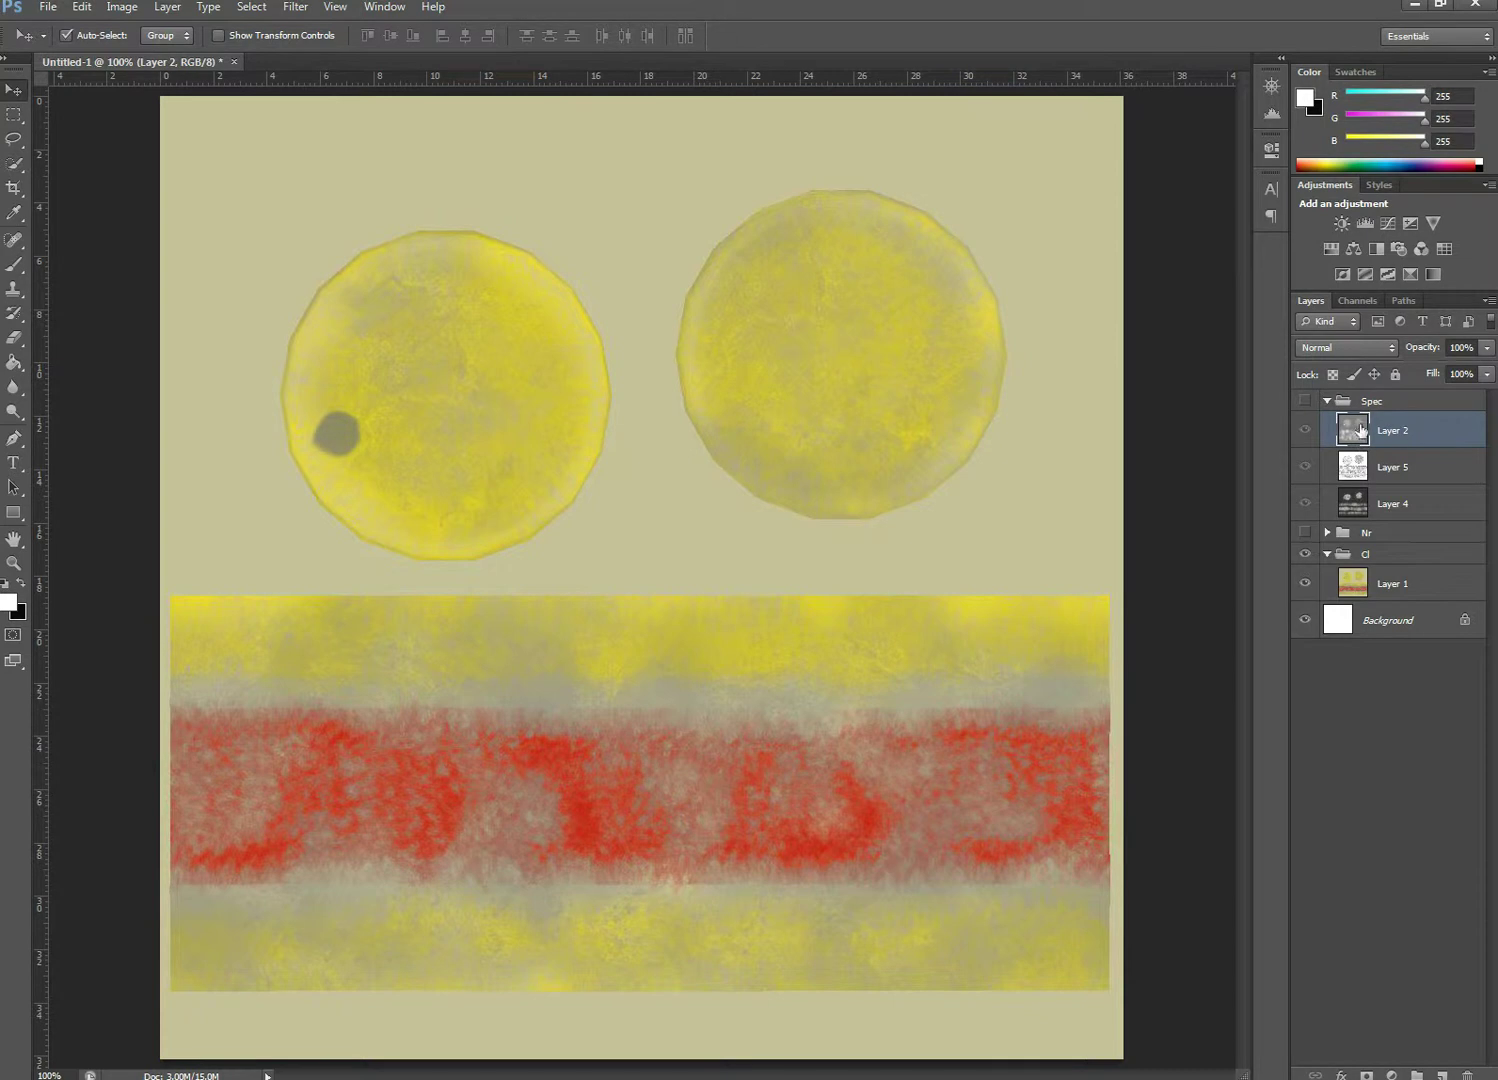
Duplicate the Spec group's Layer 2, move the copy above Layer 1 in the Cl group, and hide the Spec group
click(1304, 432)
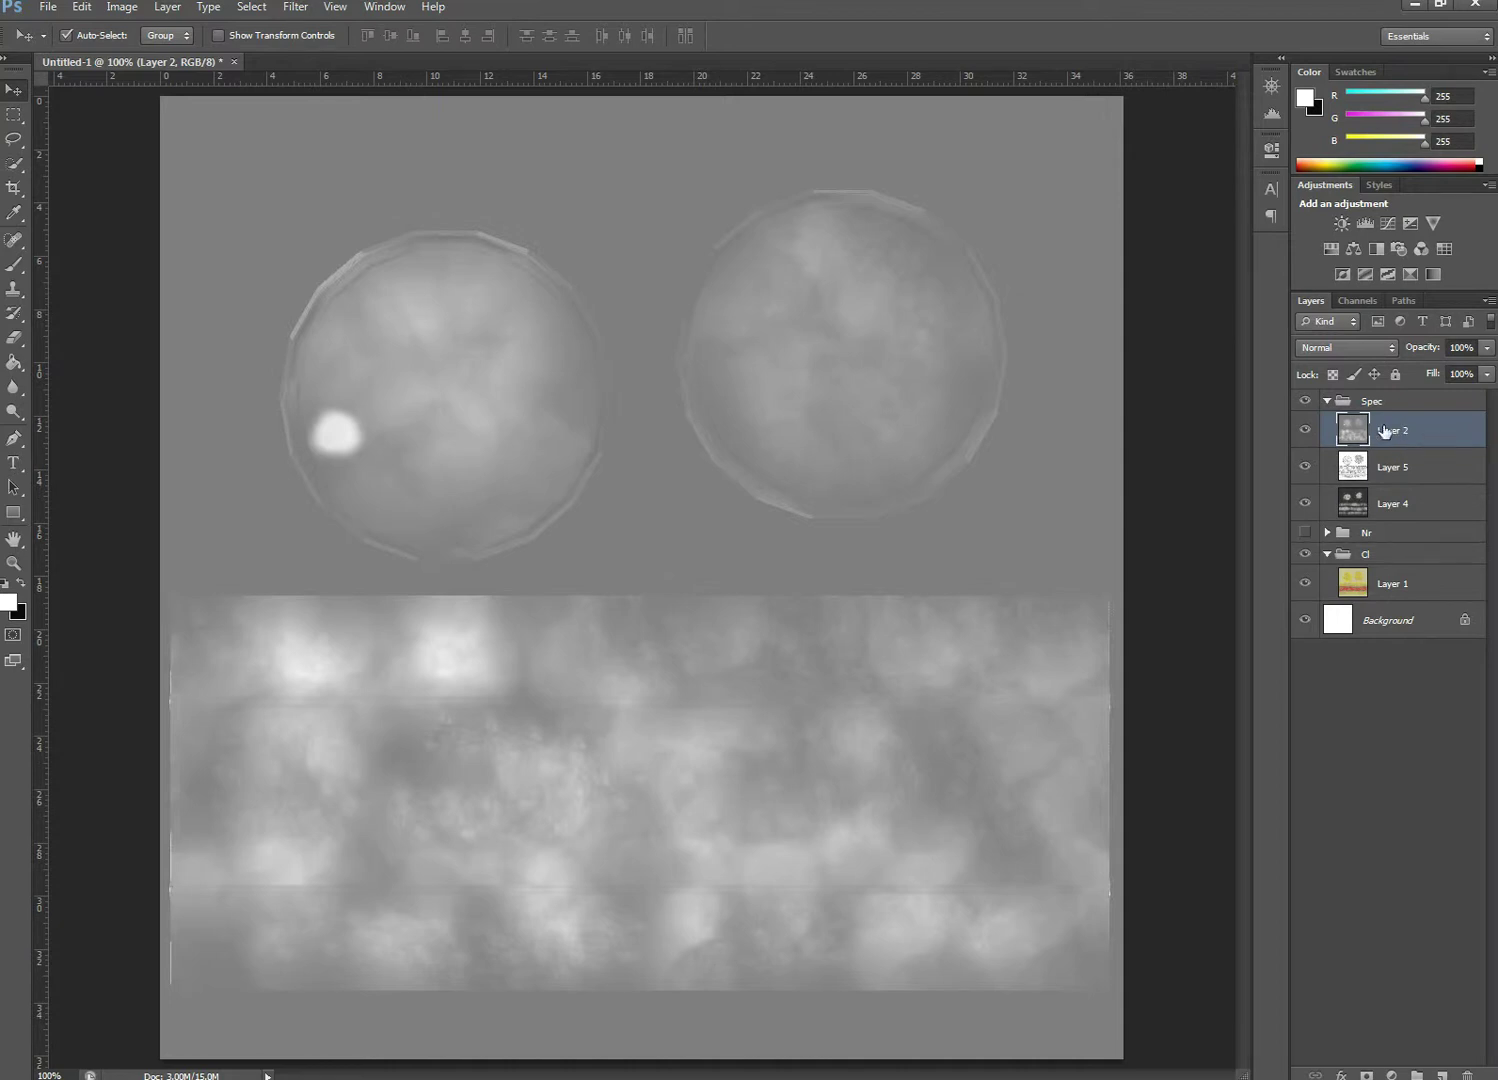
drag(1430, 441, 1442, 1075)
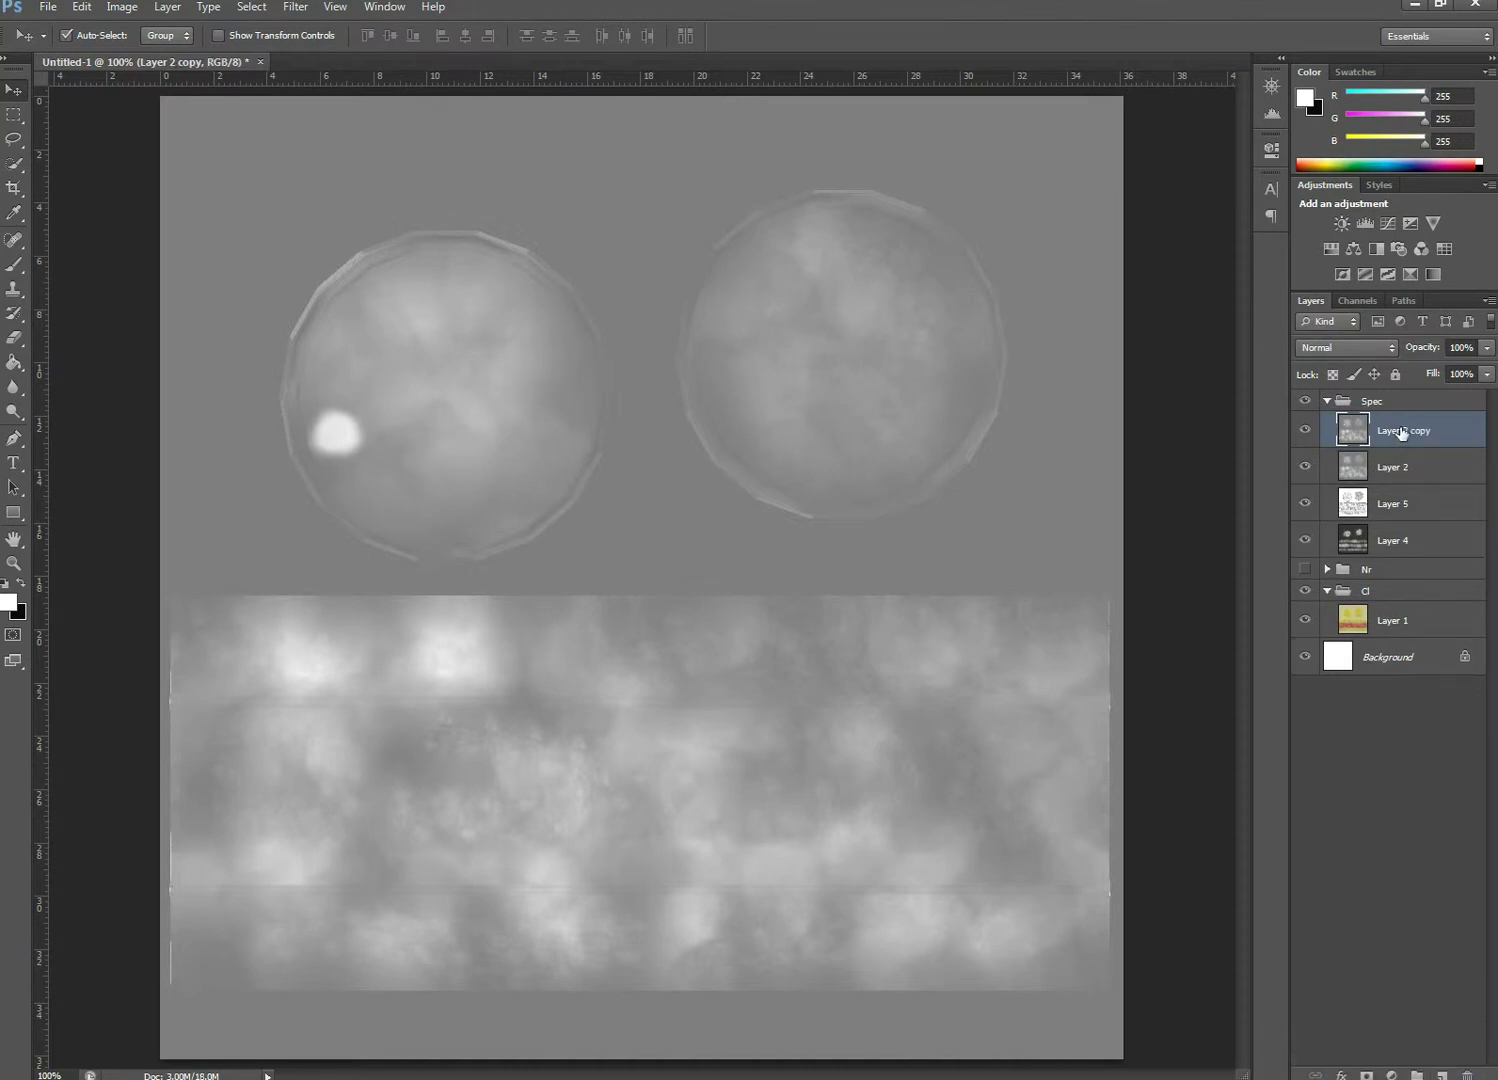
drag(1382, 434, 1378, 612)
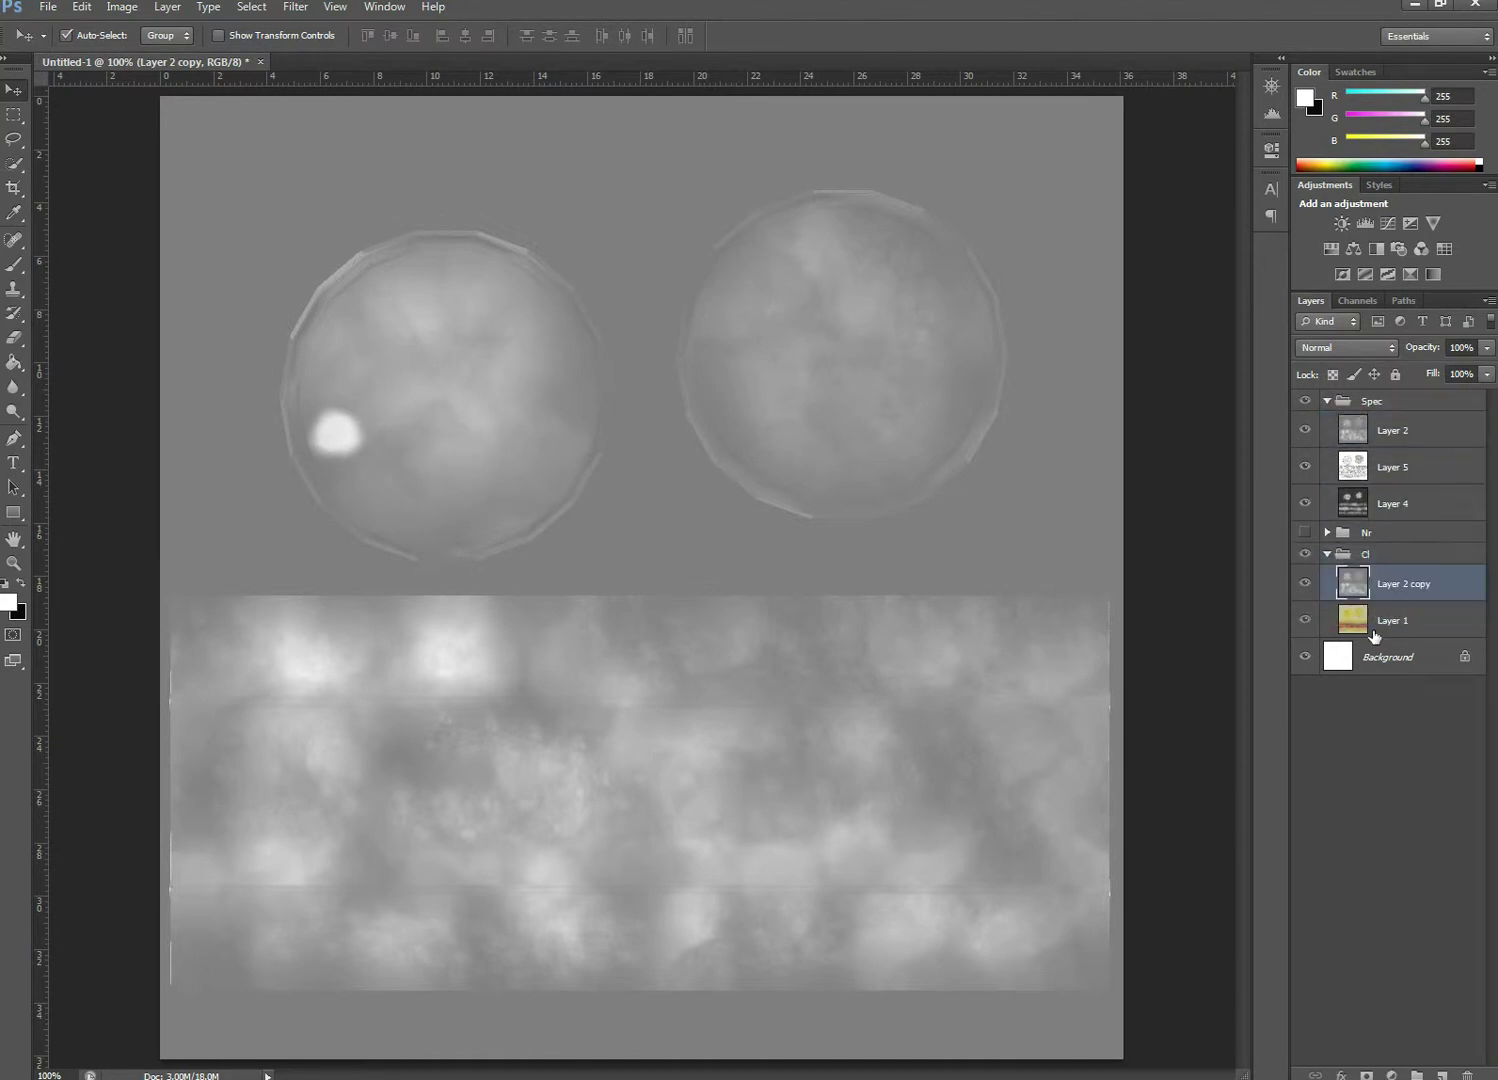
click(1305, 401)
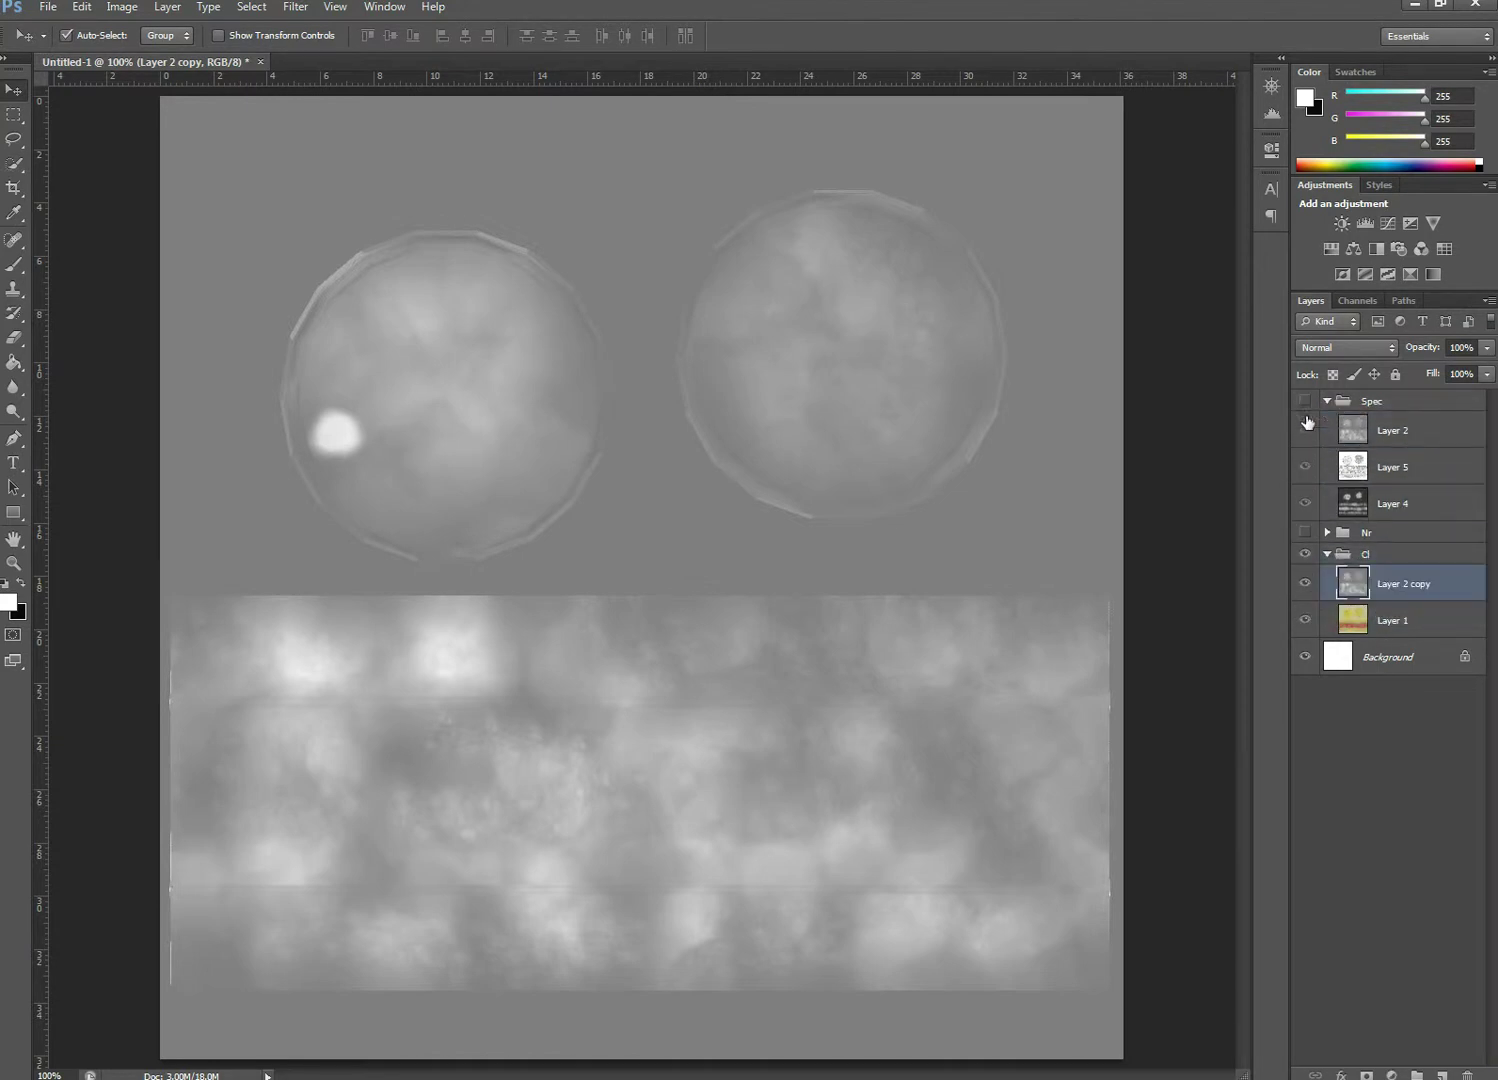
Set the Layer 2 copy's blend mode to Overlay and compare the texture with that layer hidden and shown
click(1305, 584)
click(1305, 584)
click(1304, 583)
click(1304, 583)
click(1392, 345)
click(1336, 594)
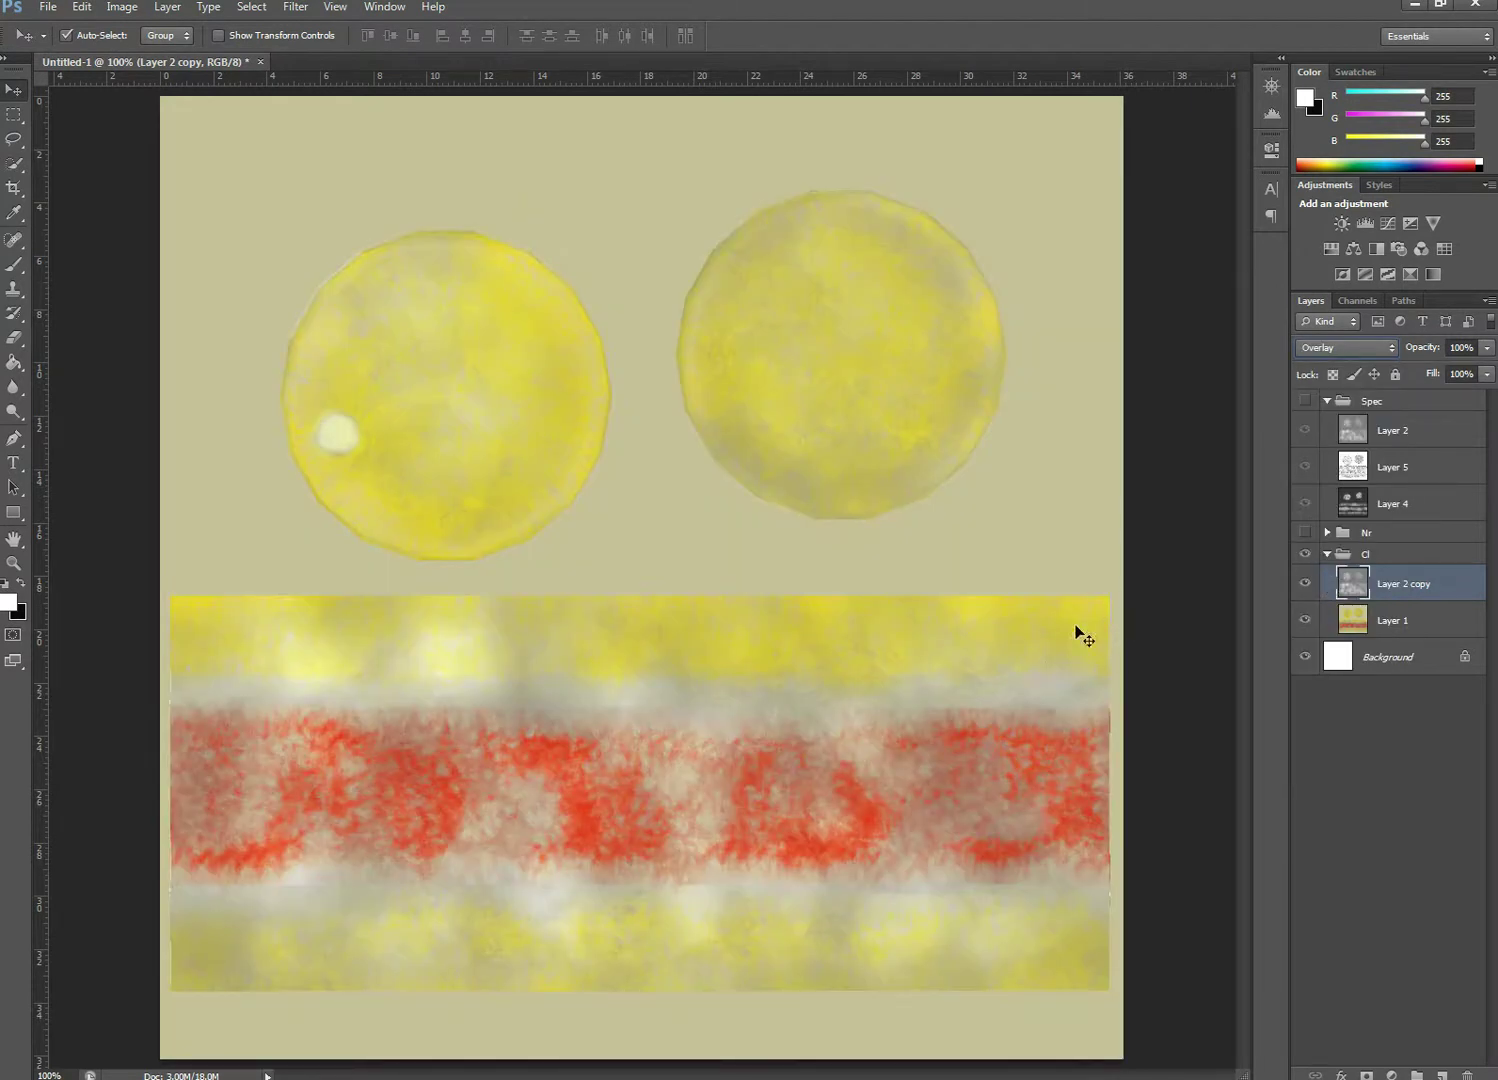
click(1305, 588)
click(1305, 588)
click(1305, 588)
click(1305, 588)
Duplicate the normal map Layer 3 from the Nr group and move the copy above Layer 2 copy in the Cl group
click(1328, 533)
click(1410, 574)
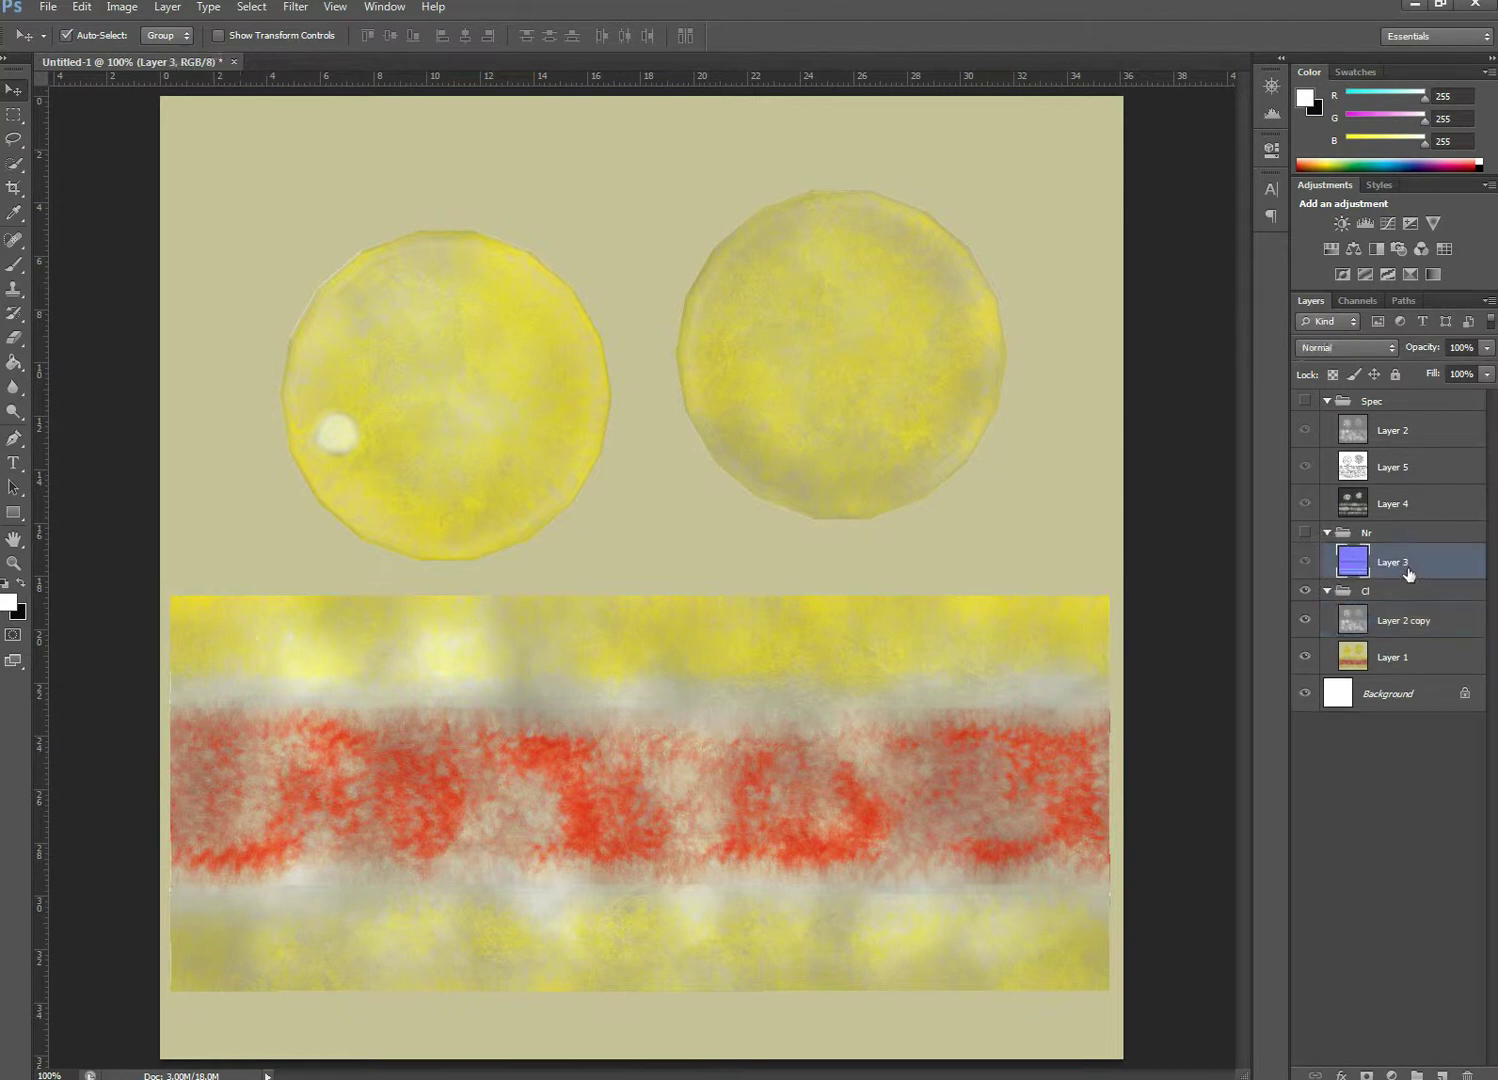
drag(1410, 567, 1447, 1074)
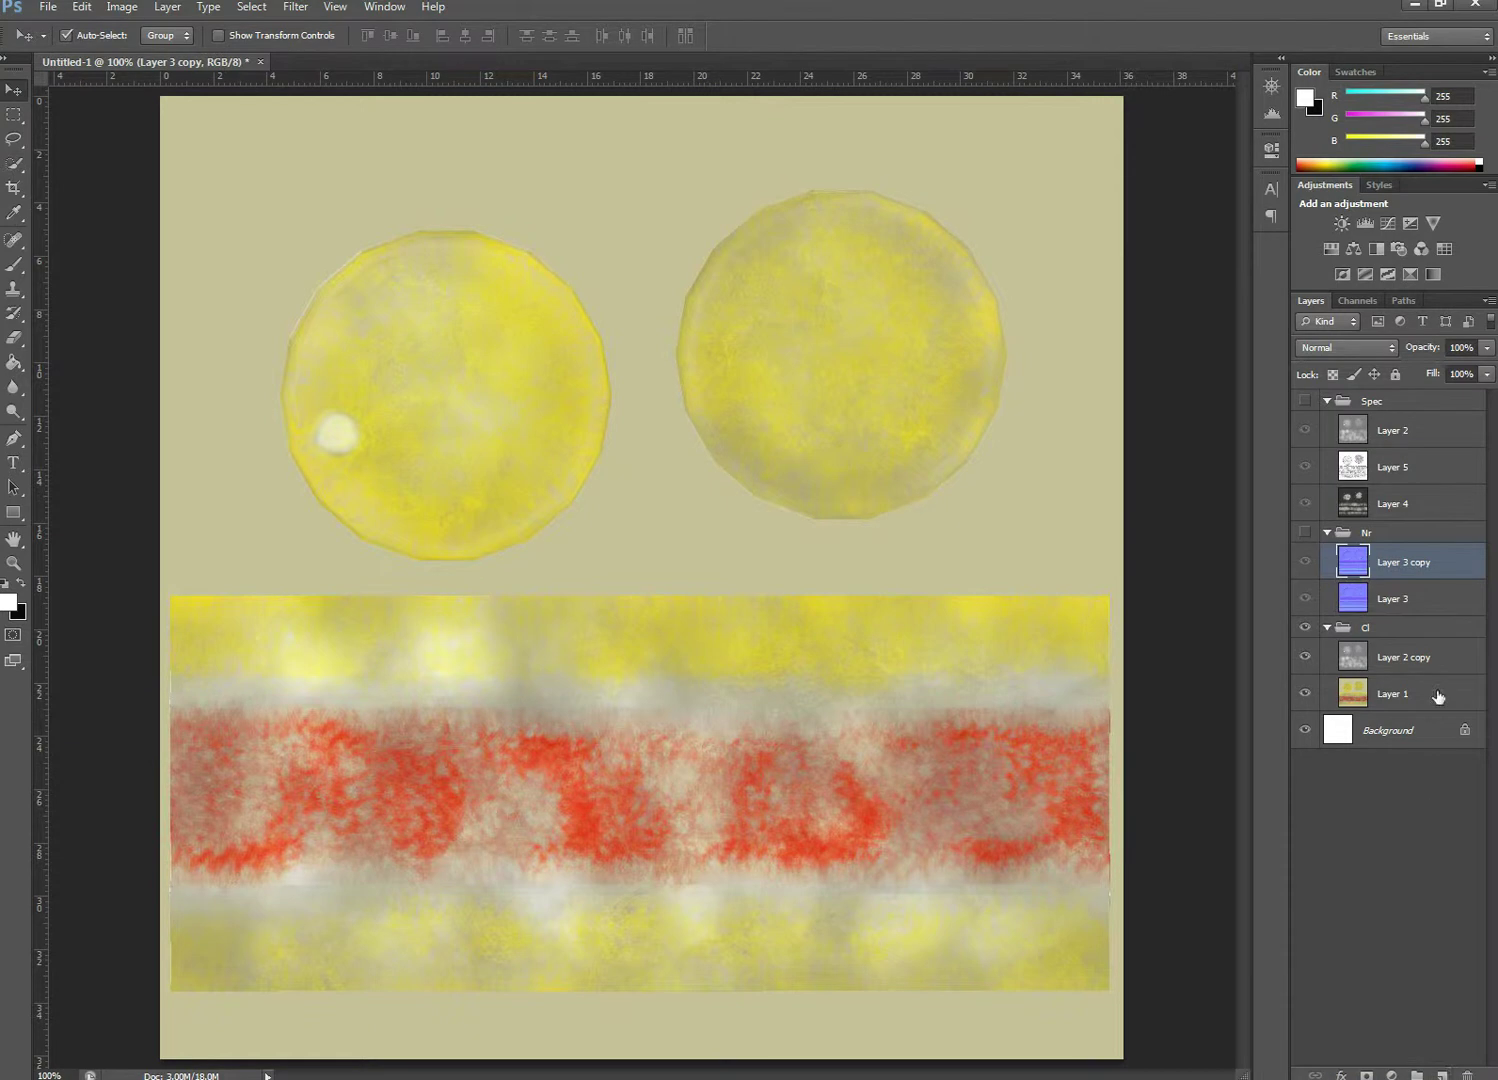
drag(1398, 572, 1415, 655)
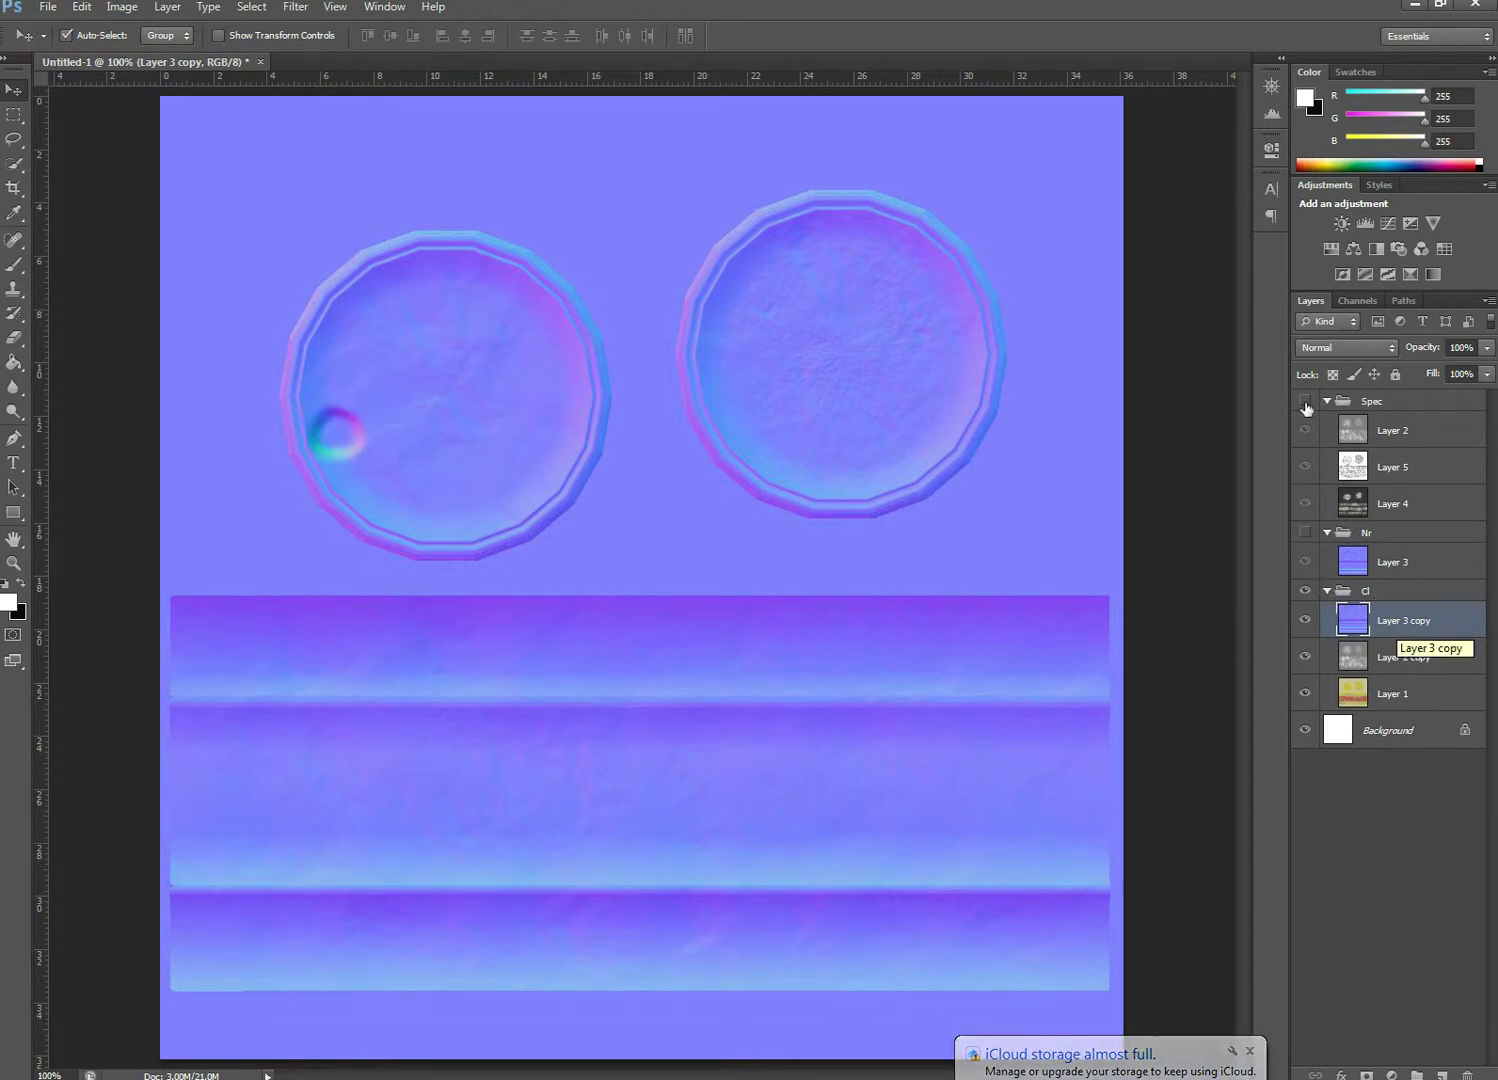
Desaturate the copied normal map layer and set its blend mode to Overlay
click(124, 7)
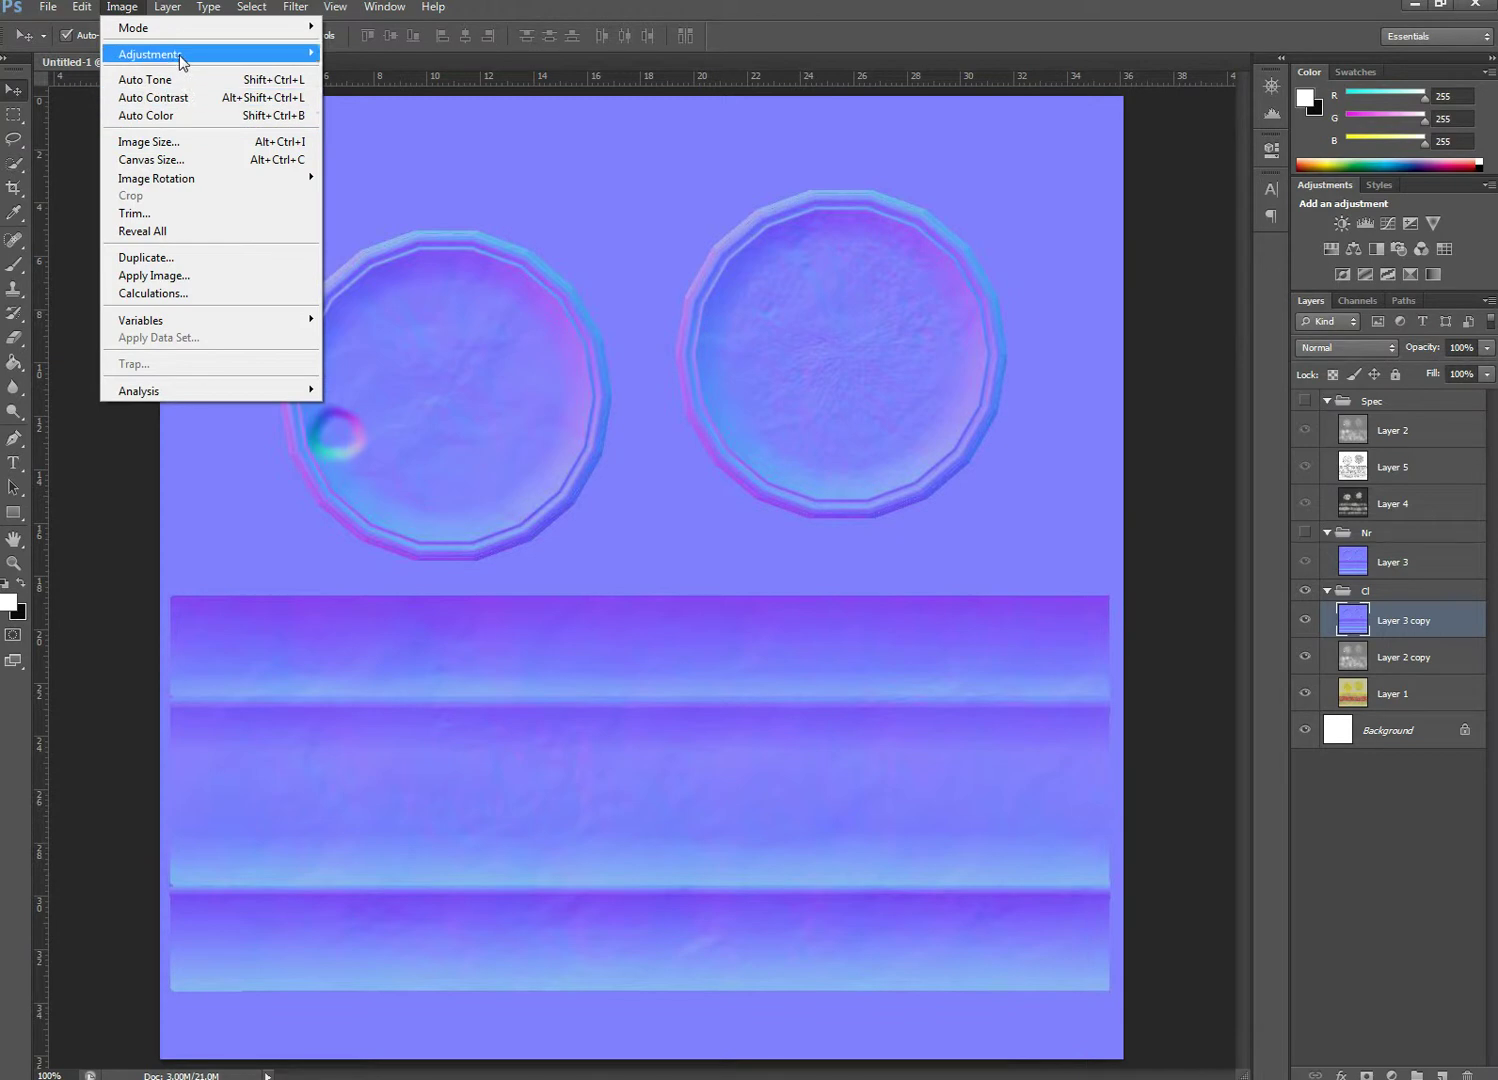
mouse_move(182, 62)
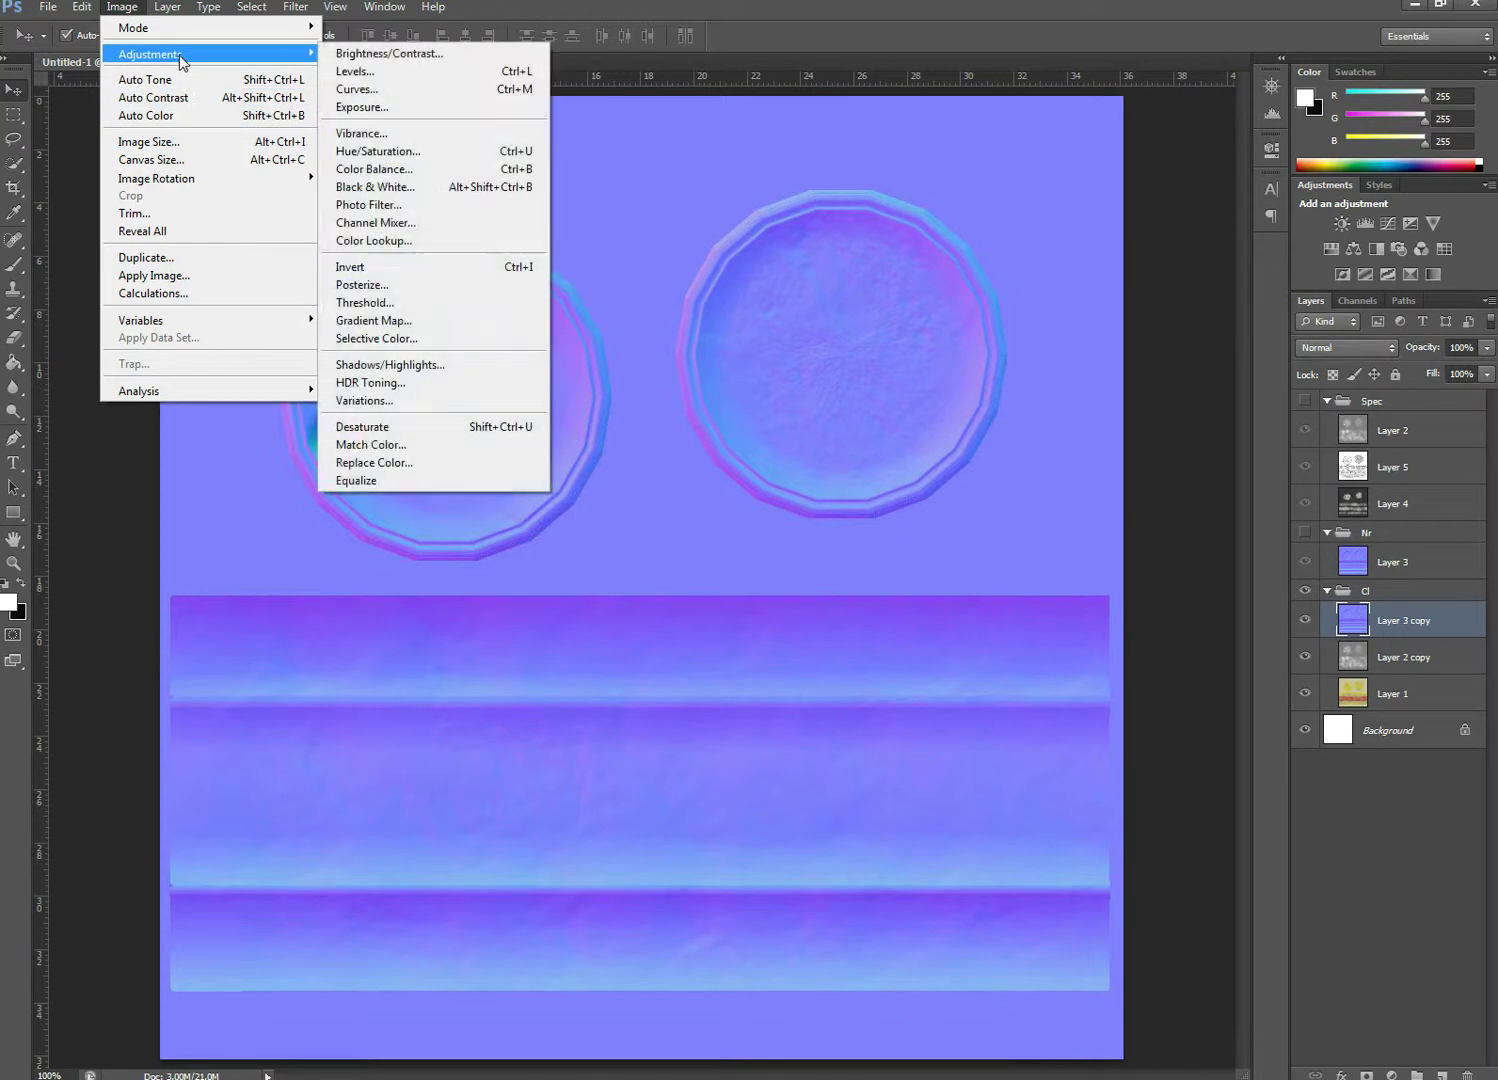
click(399, 424)
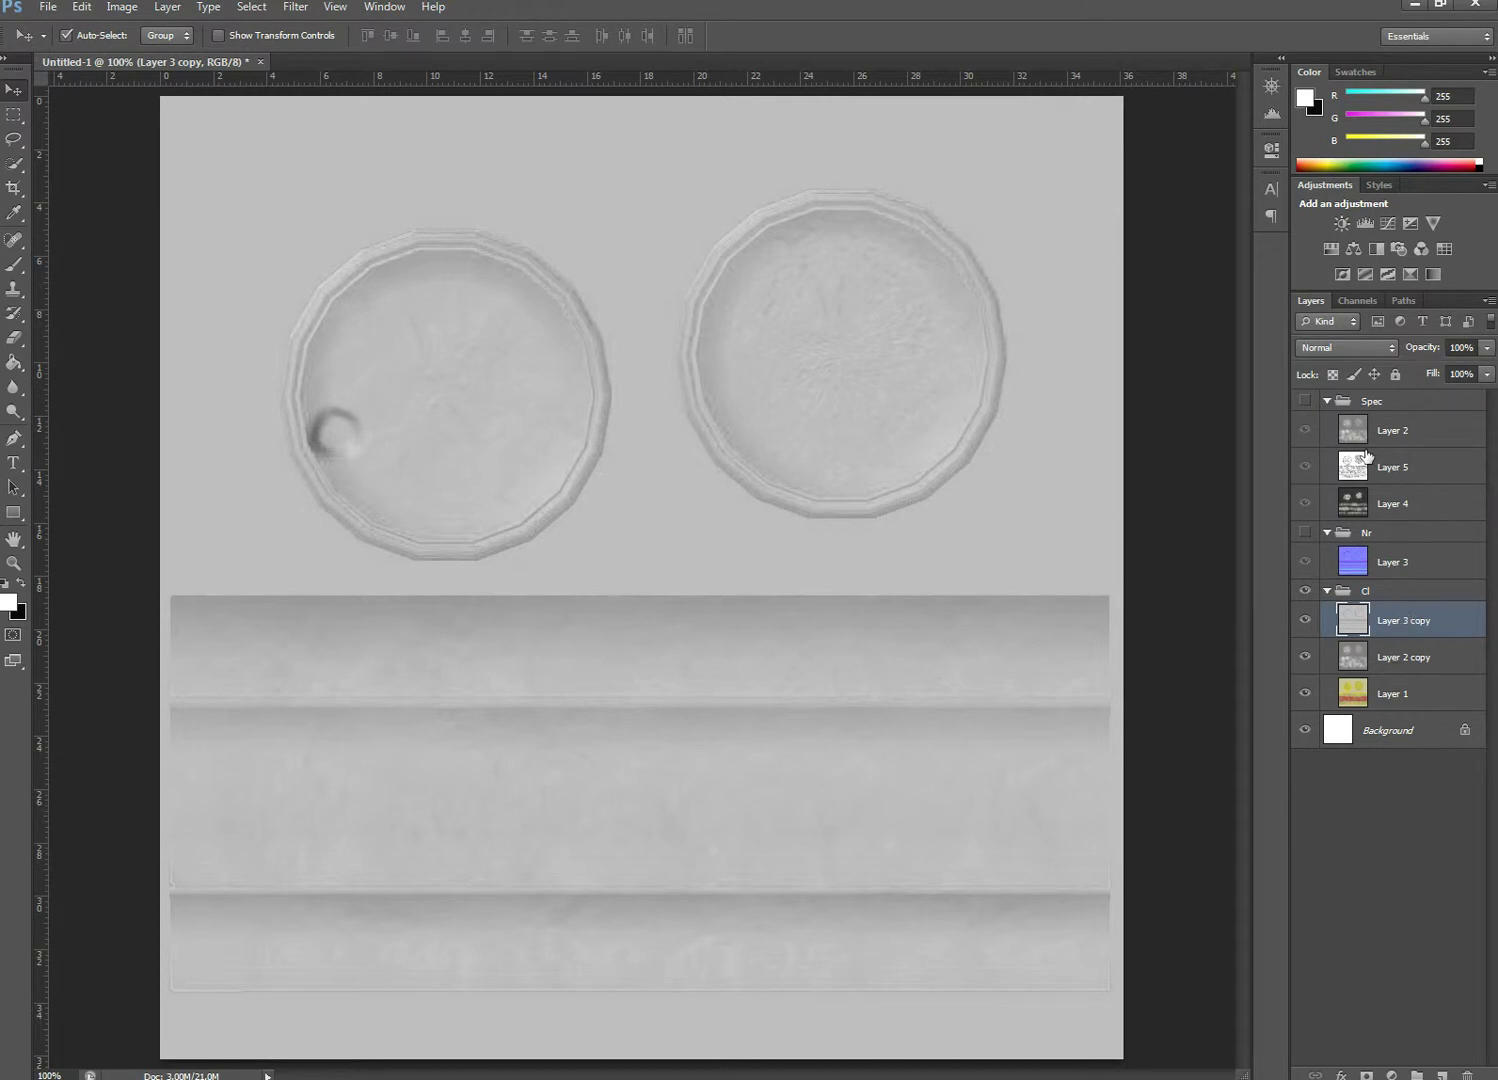
click(1392, 346)
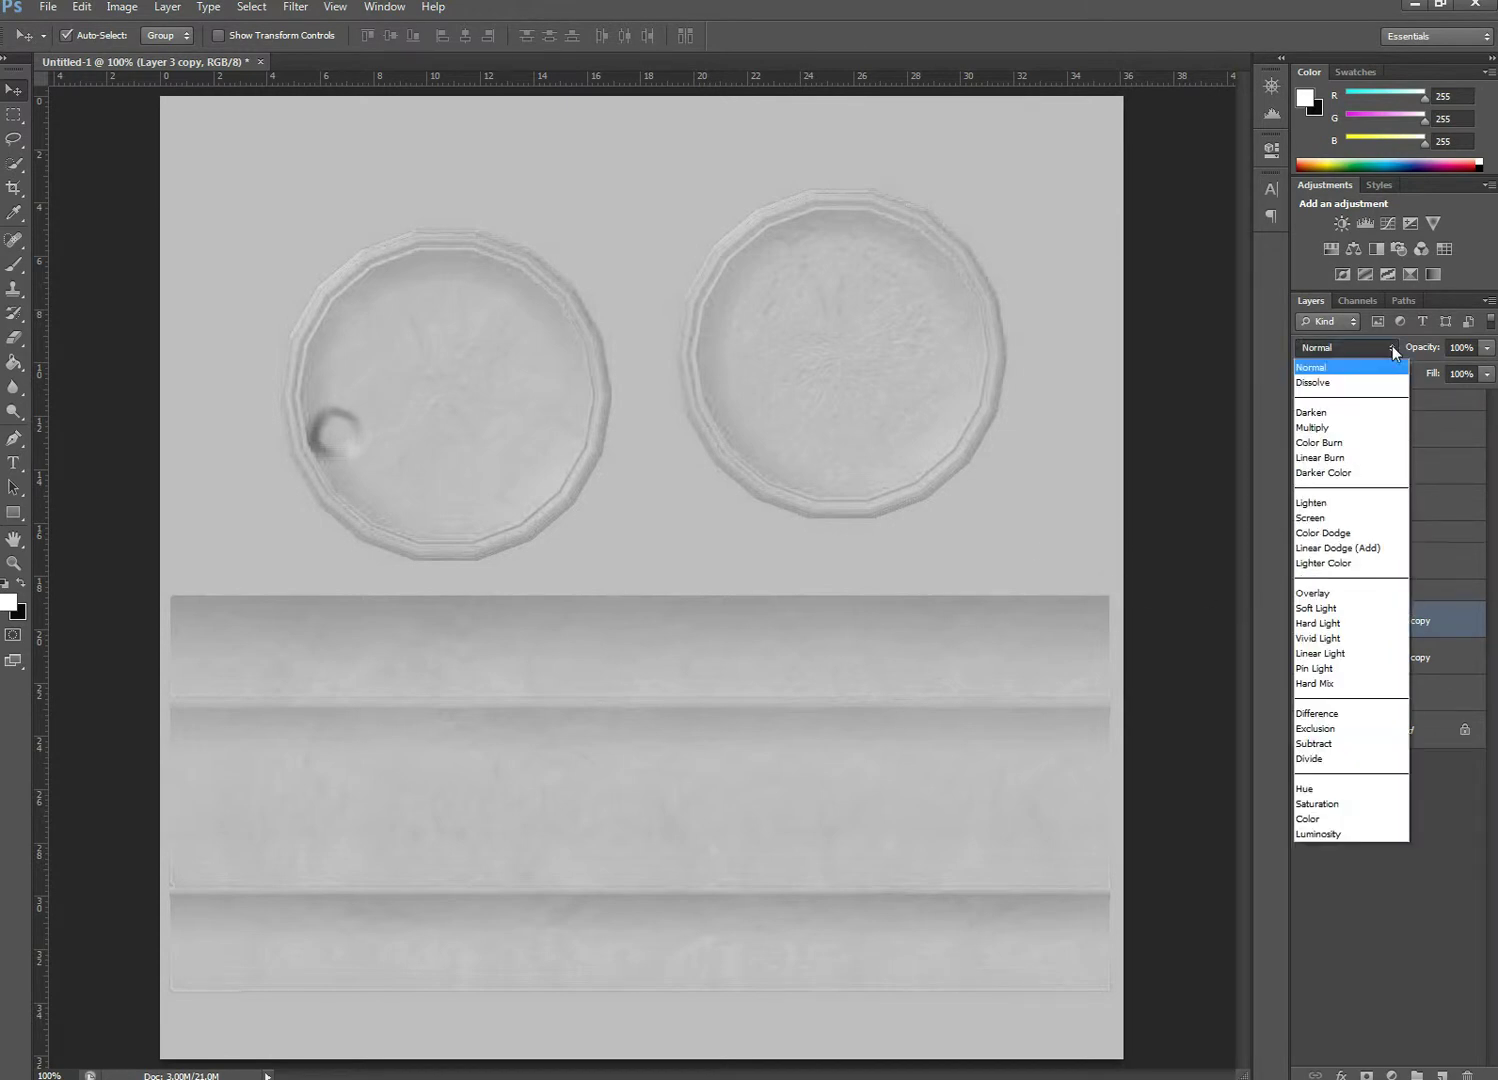
click(1346, 596)
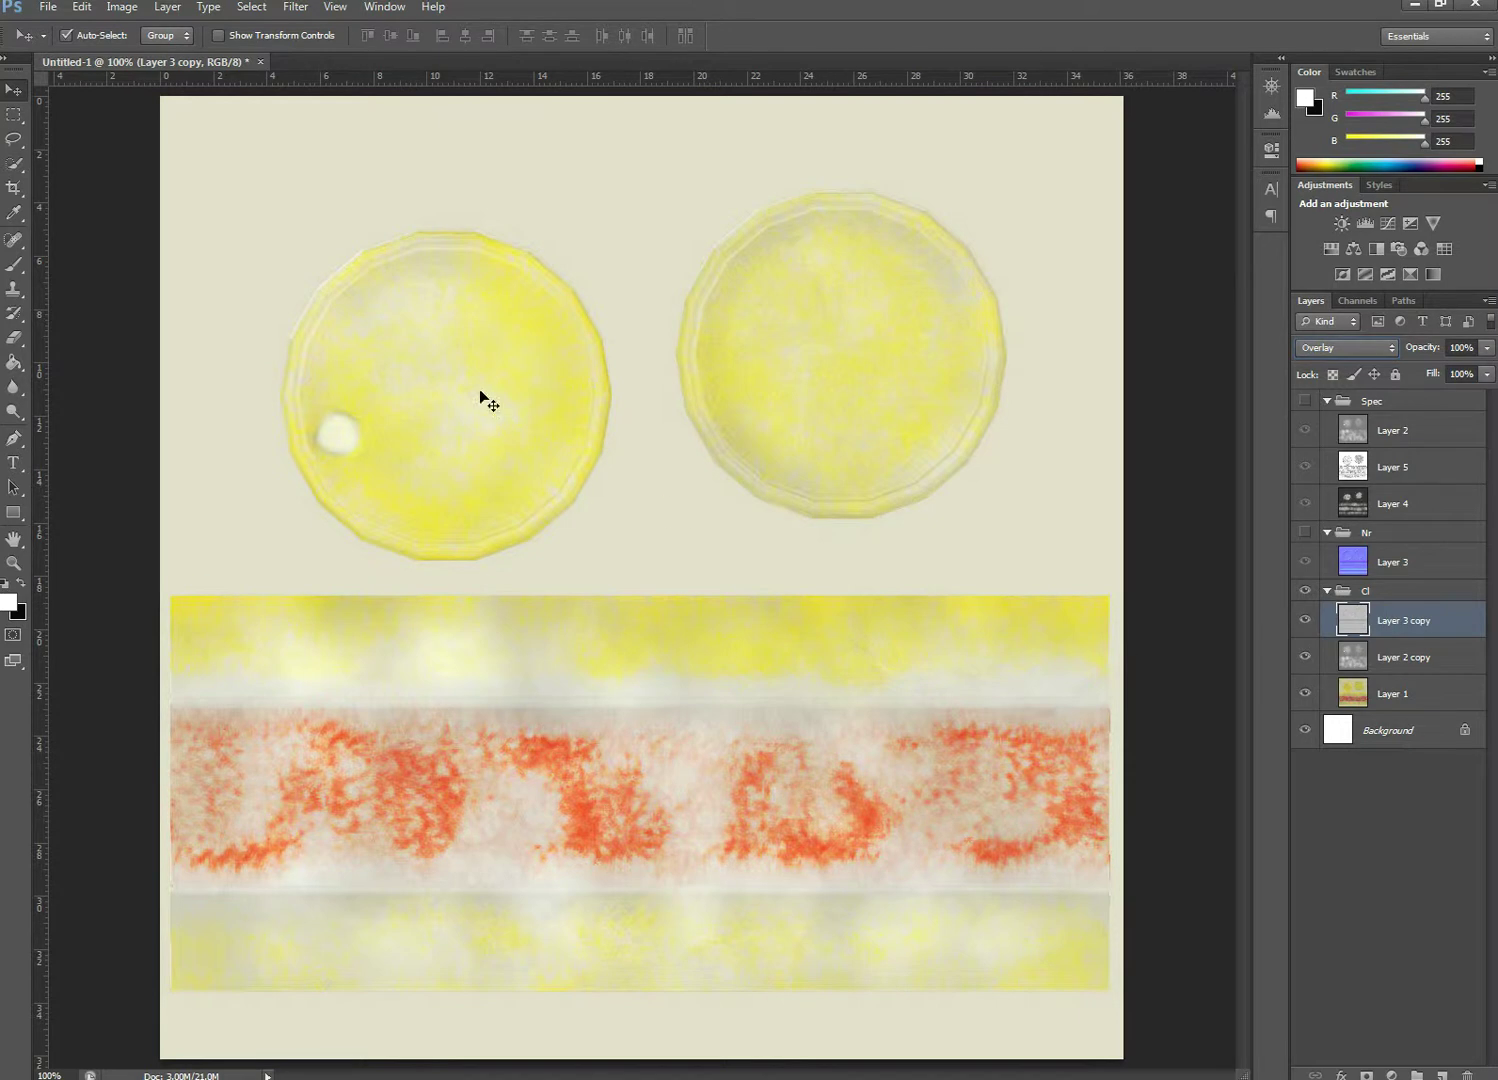
click(167, 8)
mouse_move(117, 9)
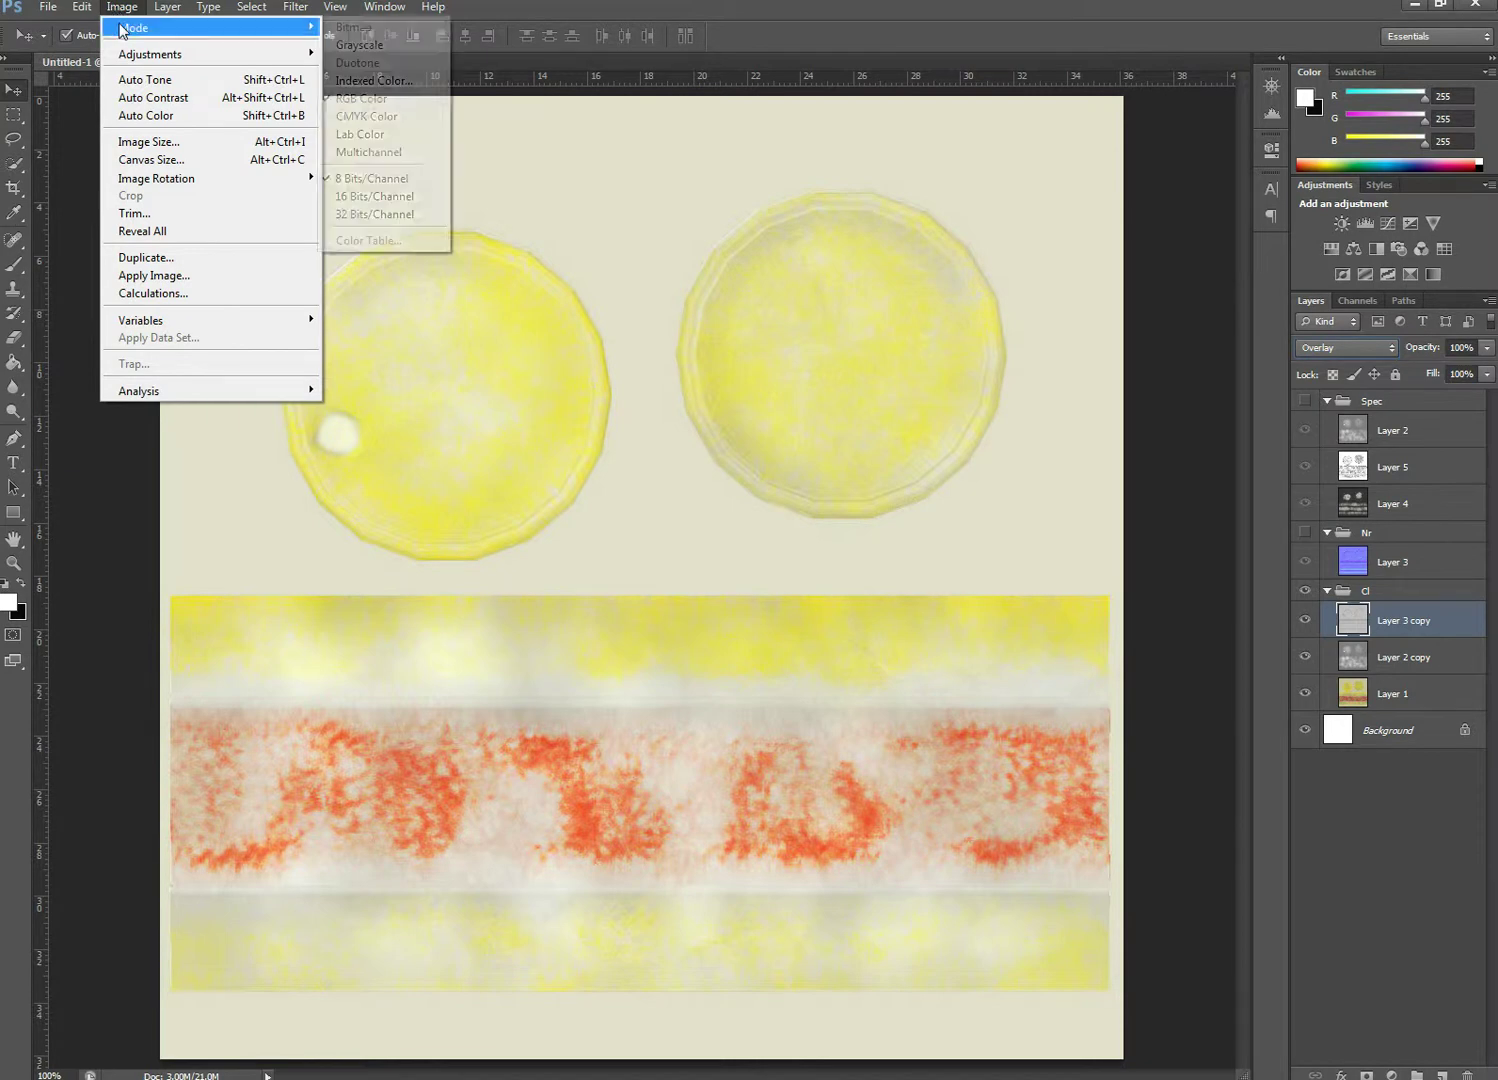
mouse_move(138, 55)
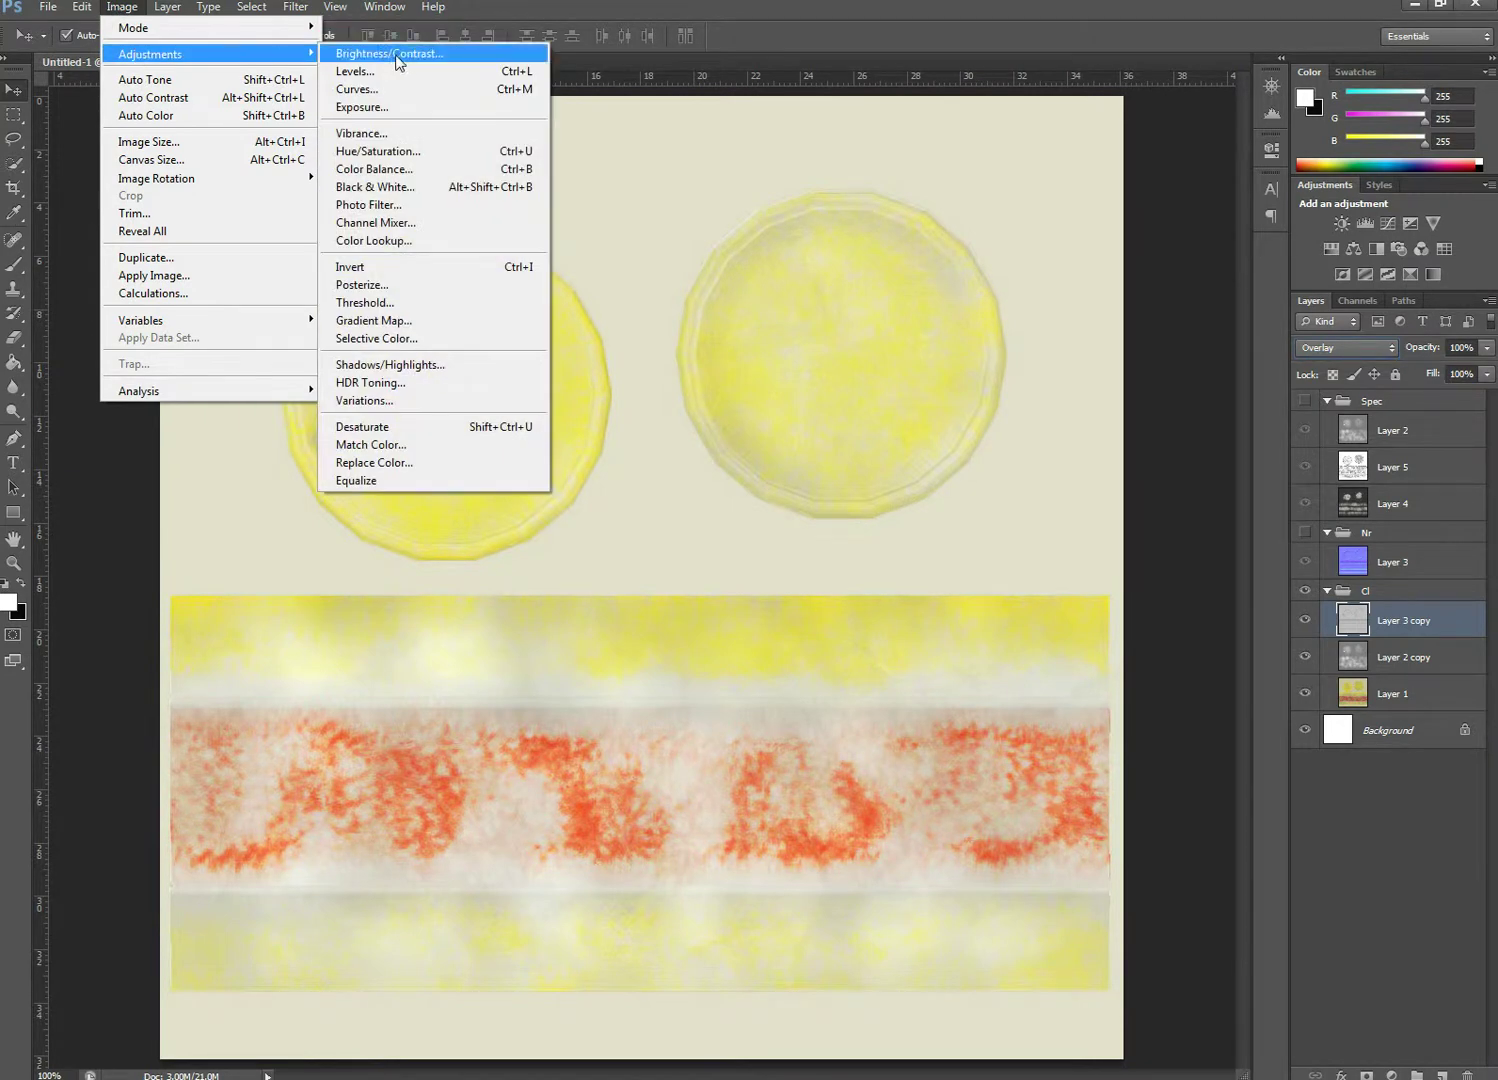
click(378, 89)
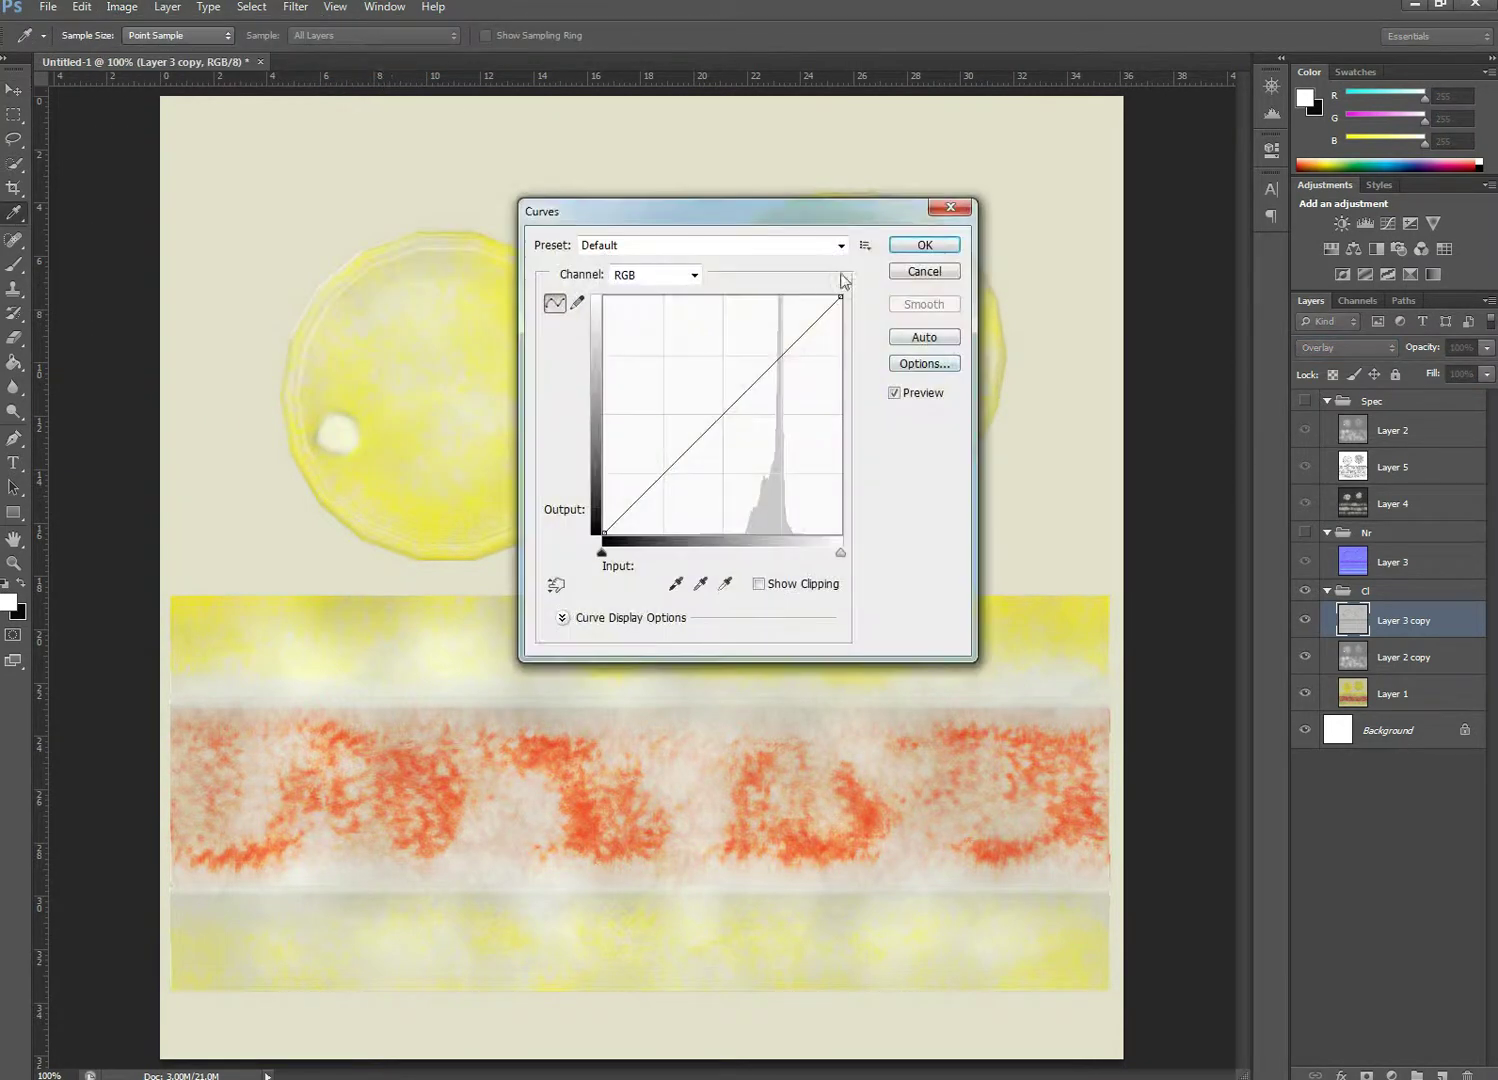
mouse_move(802, 214)
mouse_down()
mouse_move(864, 208)
mouse_move(801, 202)
mouse_up()
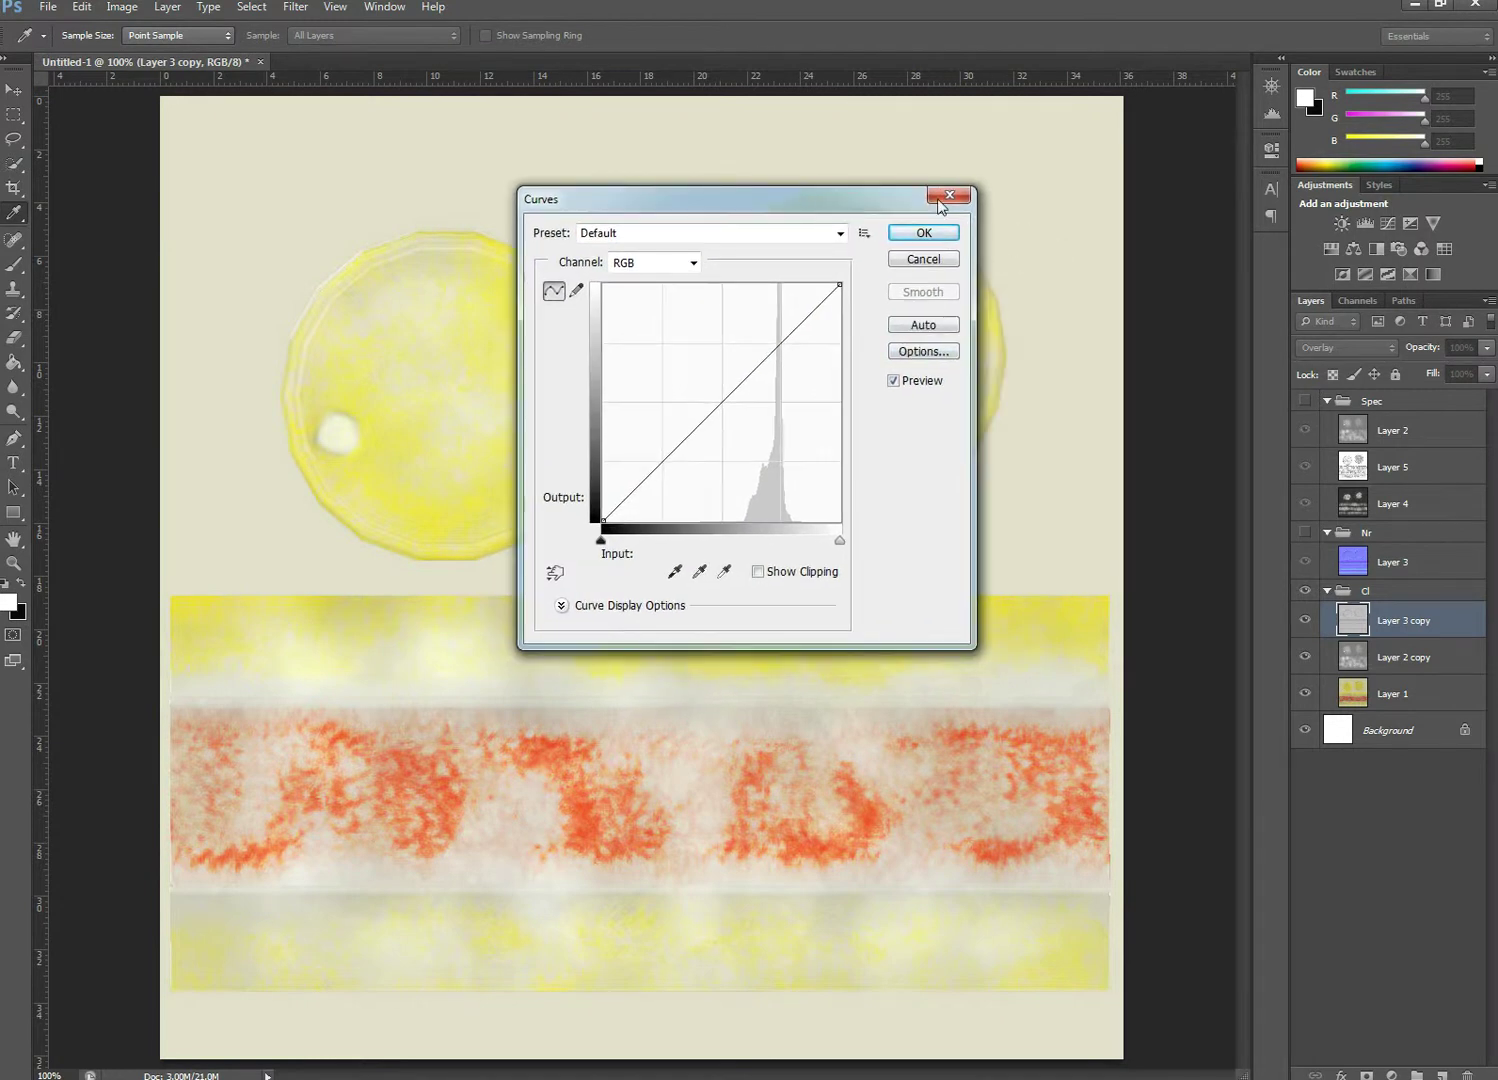
click(947, 195)
key(v)
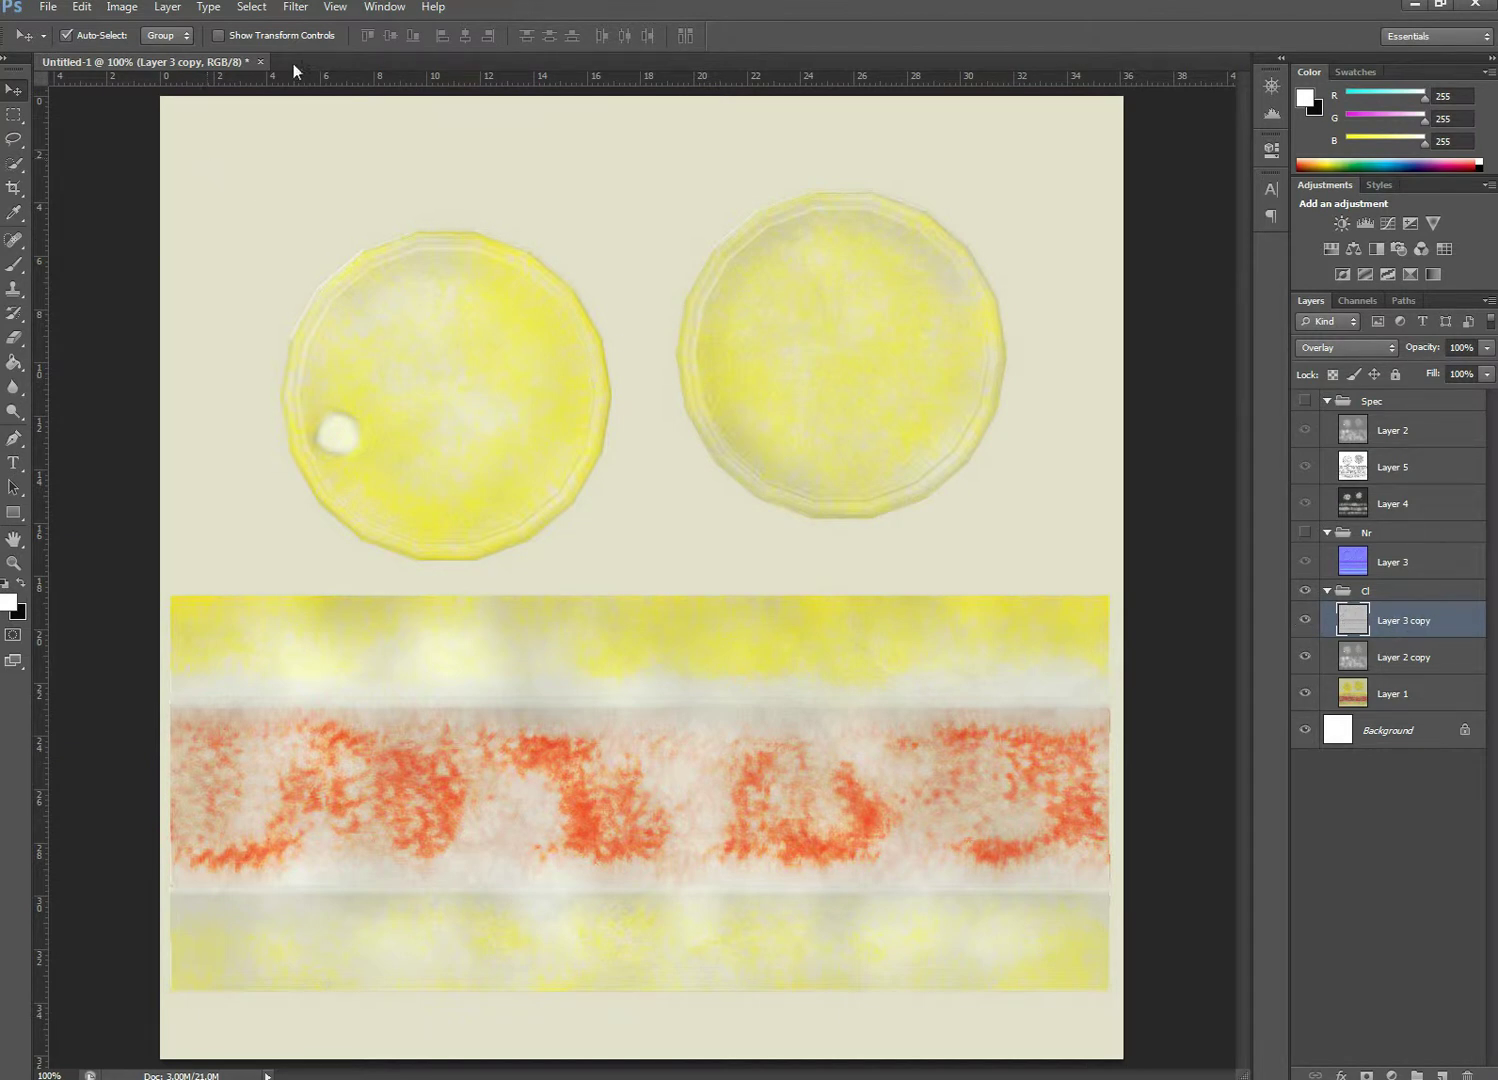
Darken Layer 3 copy with a Curves adjustment, moving the RGB black point to input 161, output 1
click(124, 8)
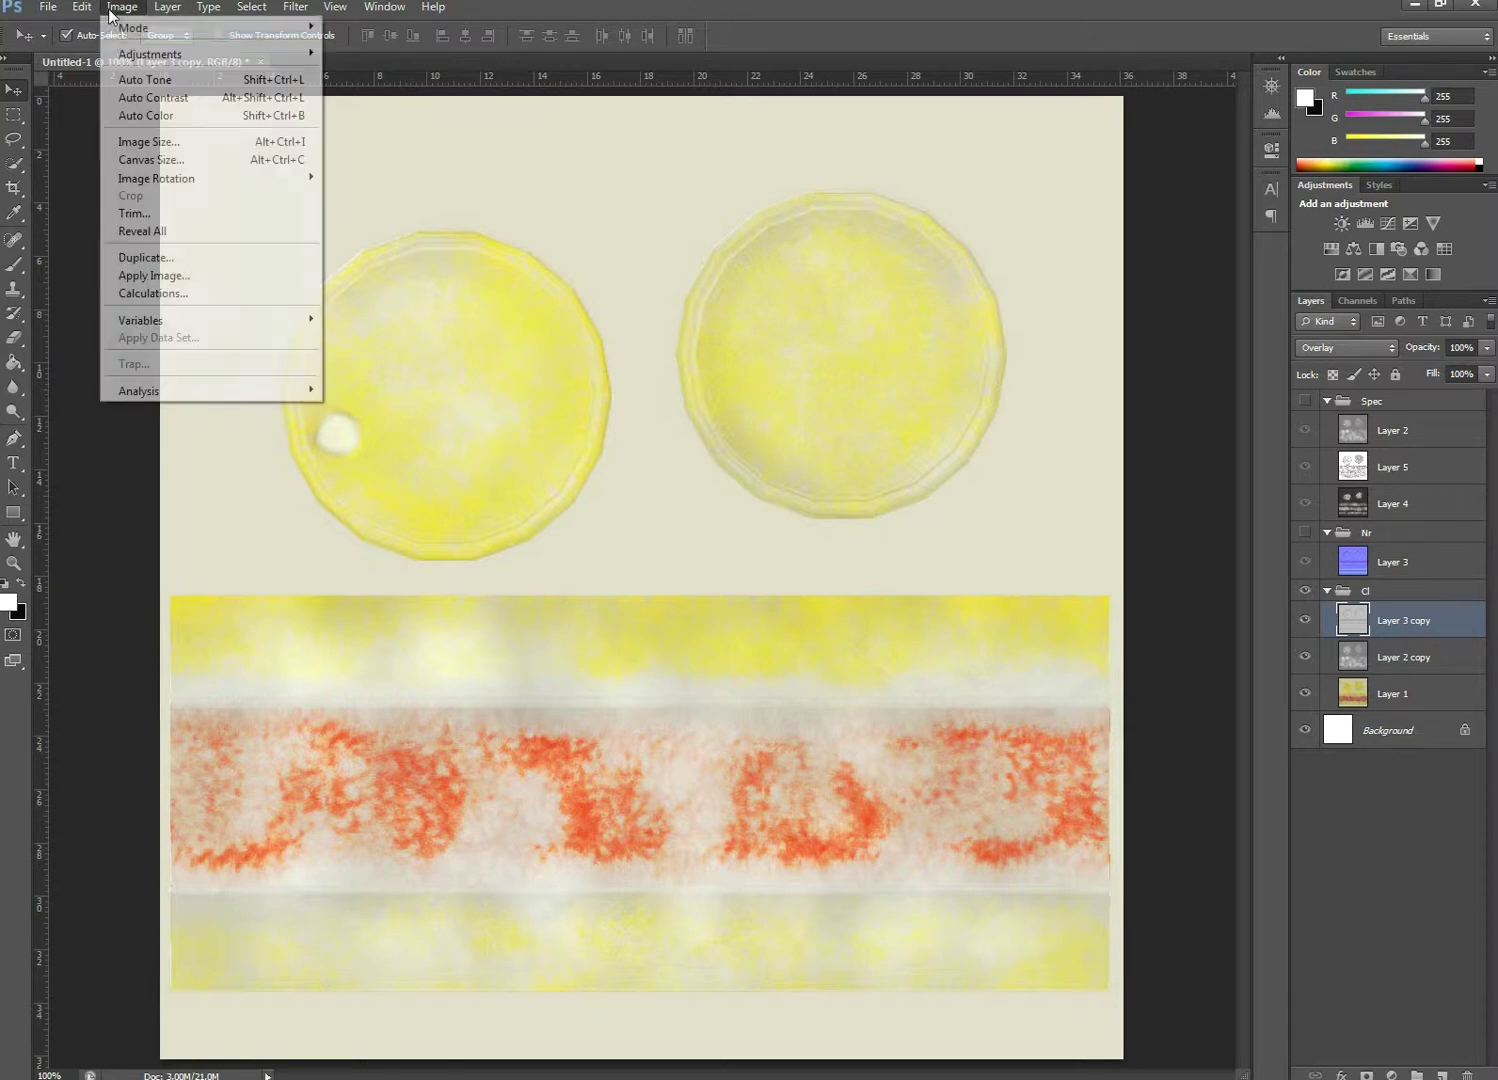
mouse_move(118, 30)
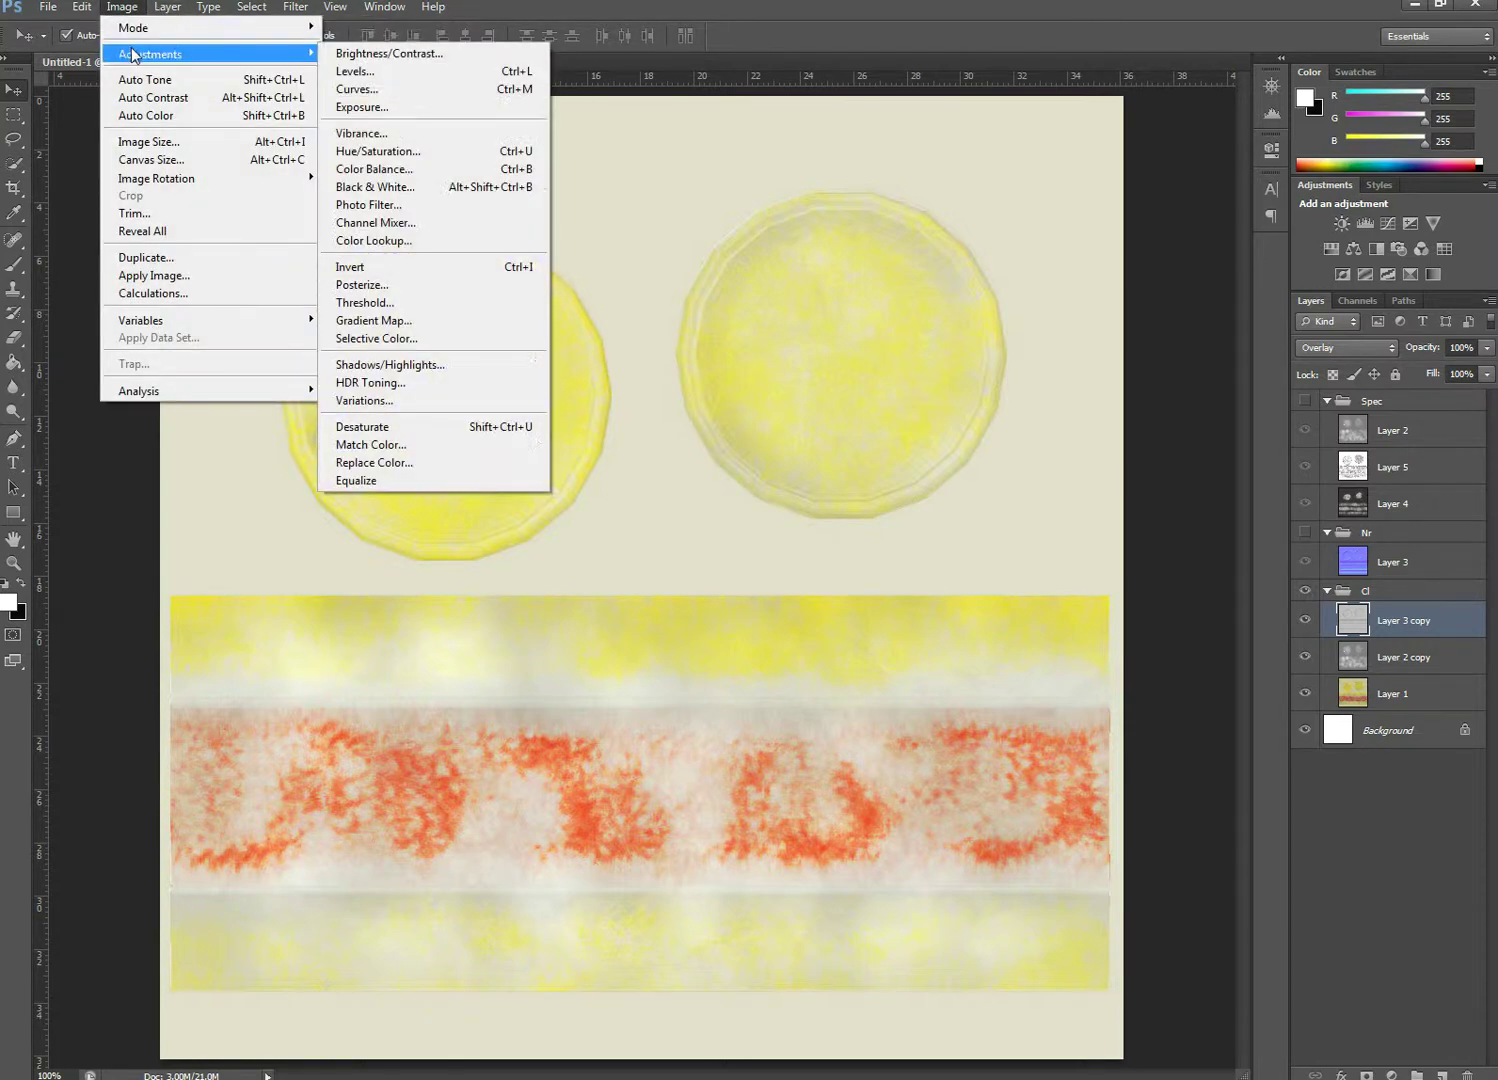
click(392, 89)
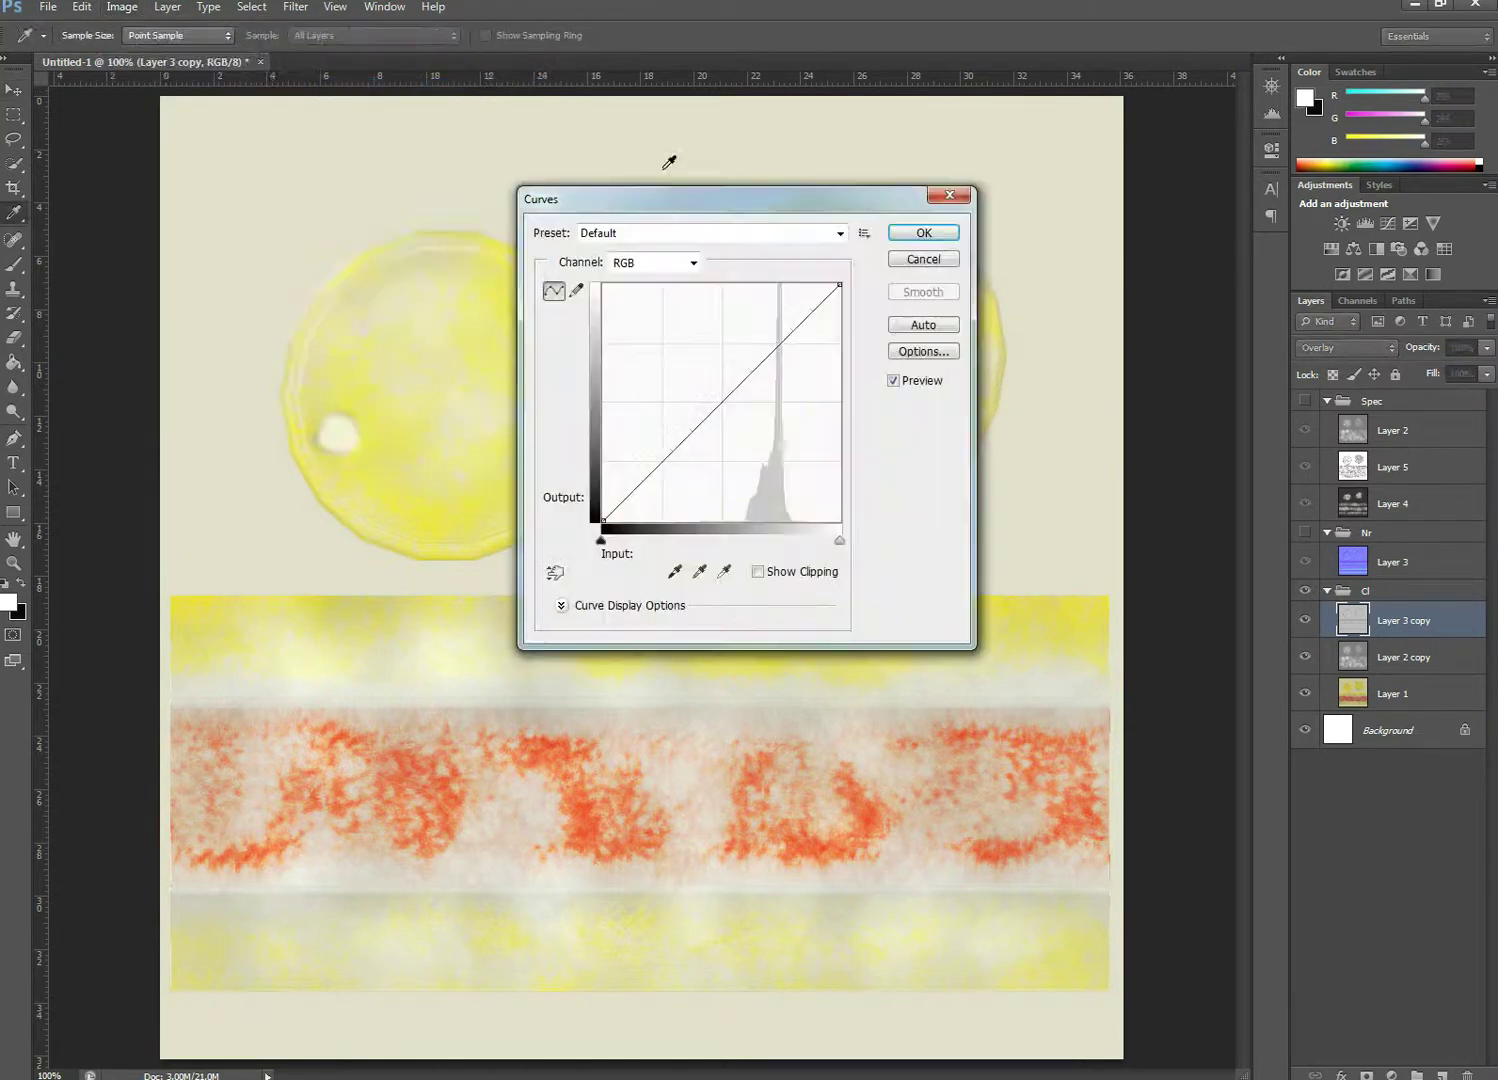
drag(677, 211, 698, 210)
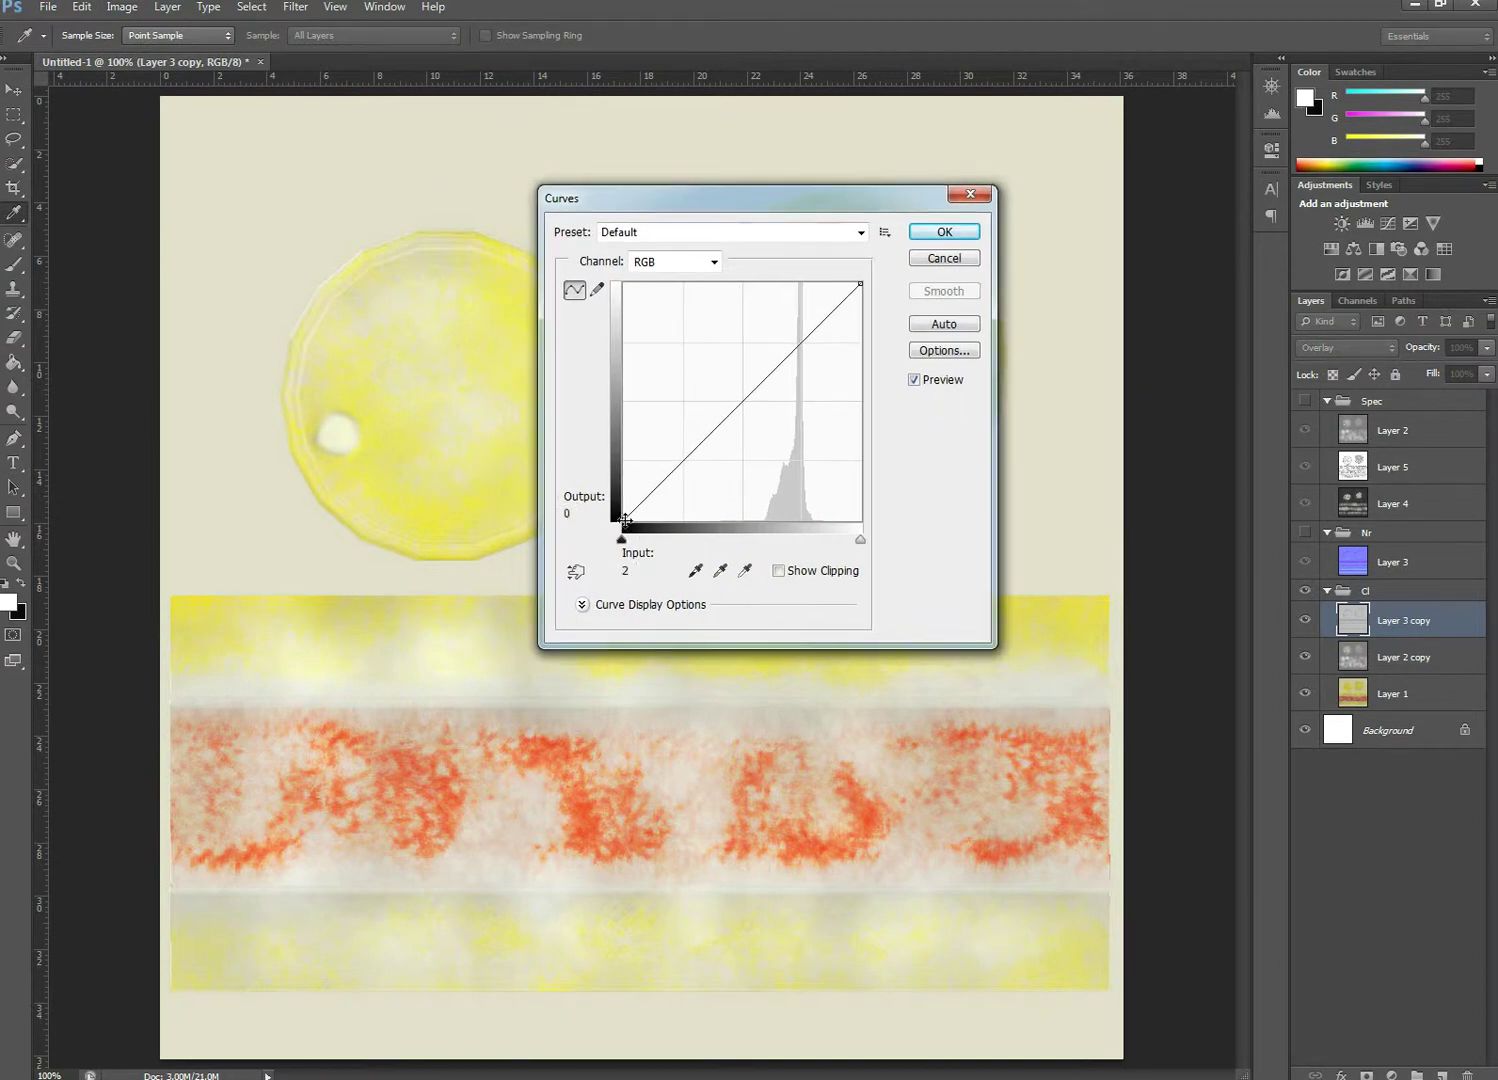
drag(623, 518, 763, 520)
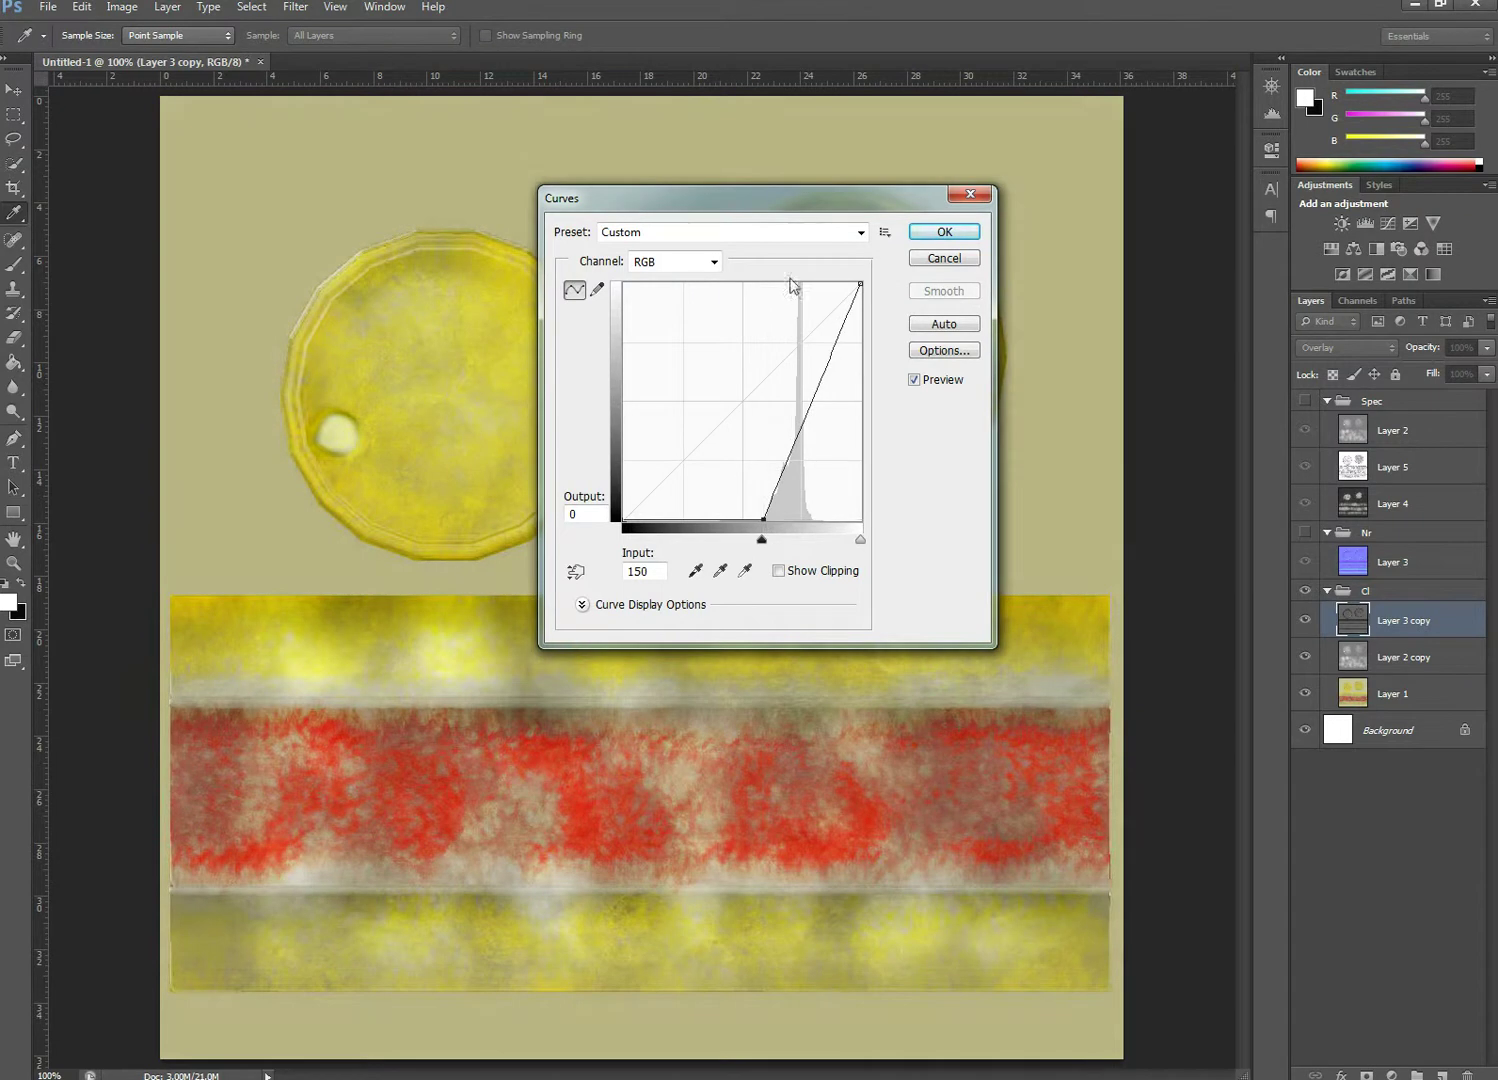
drag(800, 215, 1016, 201)
drag(981, 505, 983, 514)
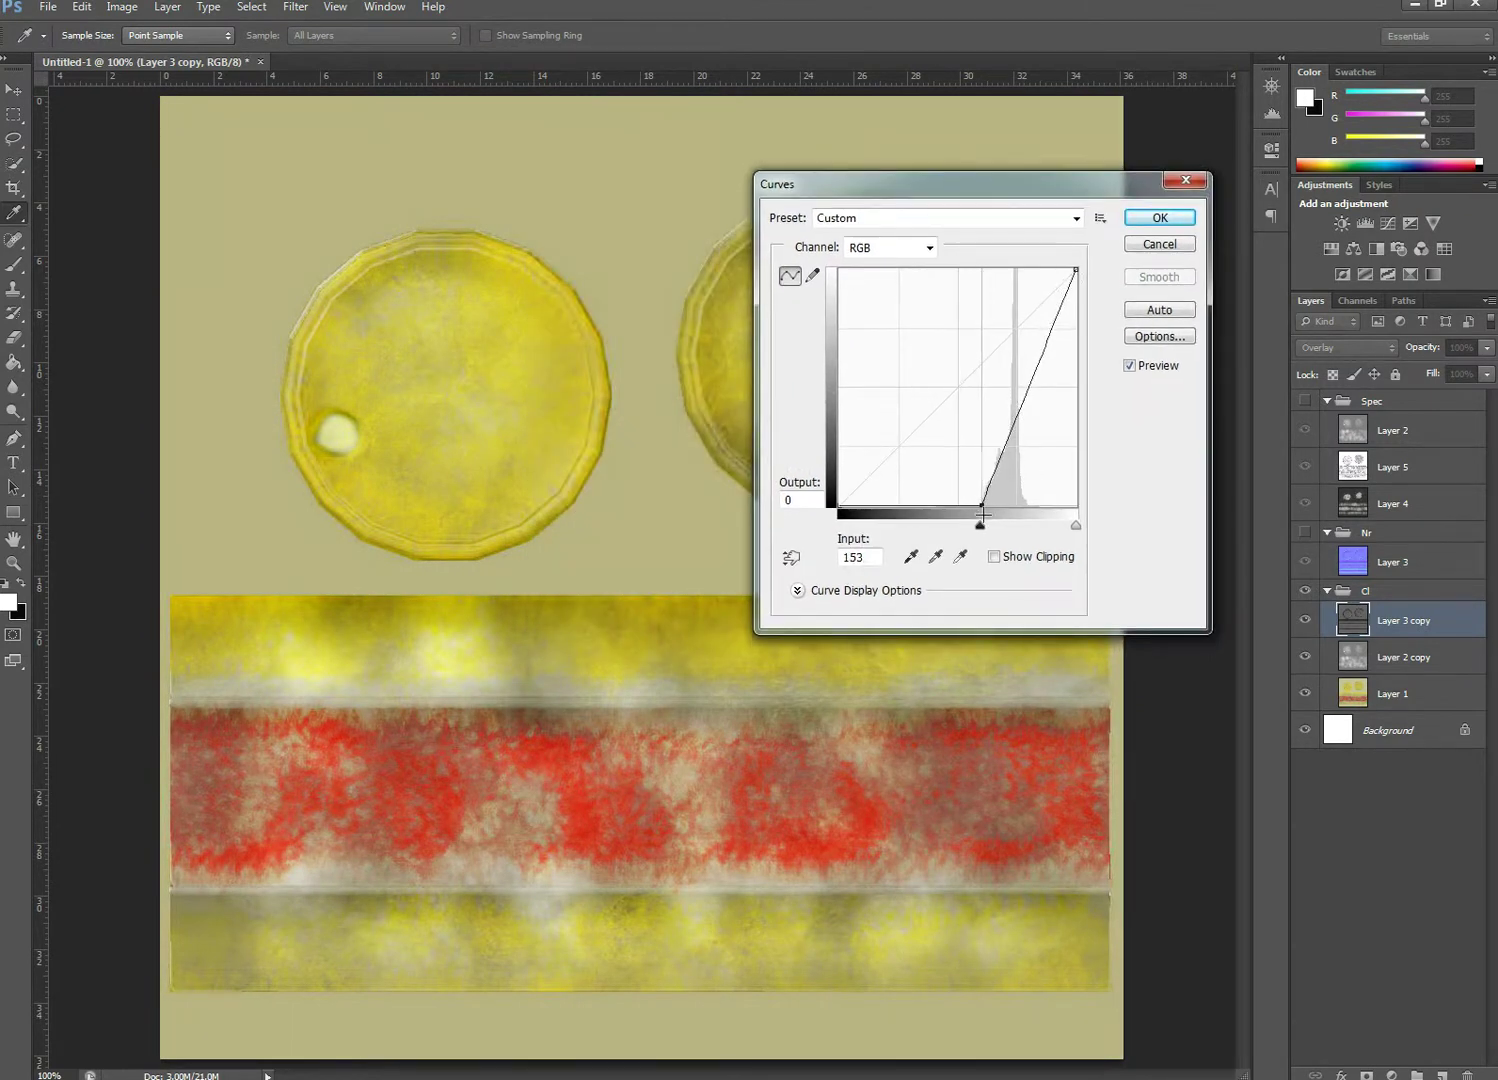
mouse_move(1075, 269)
mouse_down()
mouse_move(1015, 272)
mouse_move(1083, 272)
mouse_up()
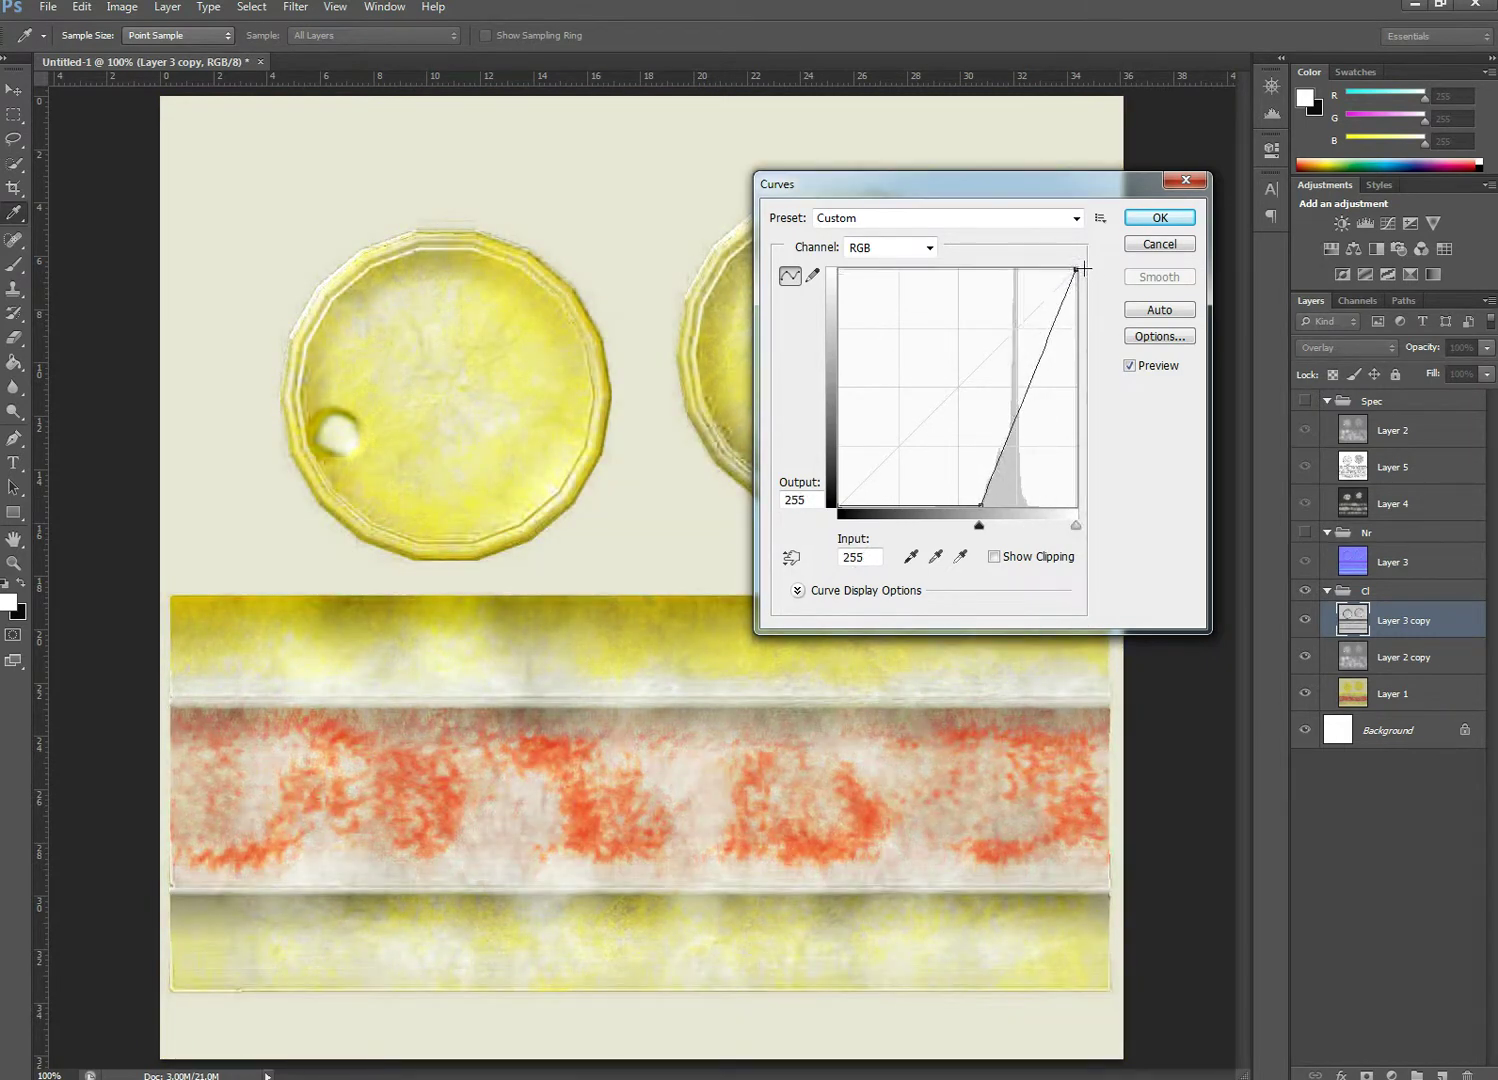
mouse_move(980, 506)
mouse_down()
mouse_move(820, 502)
mouse_move(881, 527)
mouse_move(971, 527)
mouse_move(978, 544)
mouse_move(969, 528)
mouse_move(987, 527)
mouse_up()
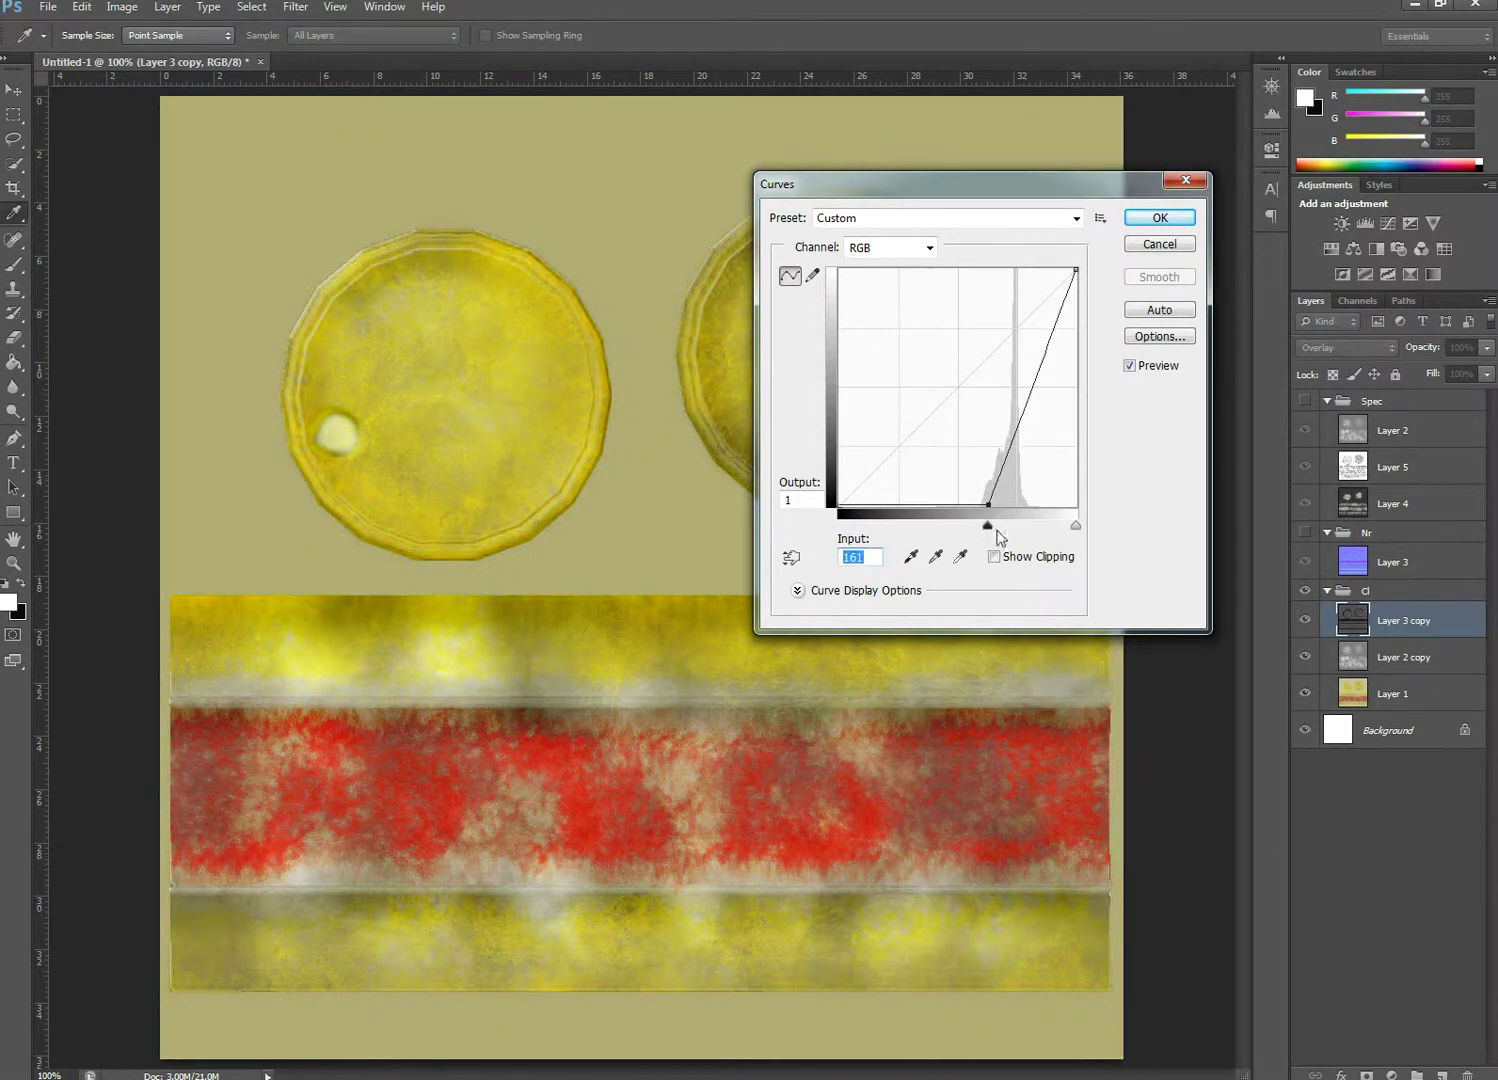
click(1158, 218)
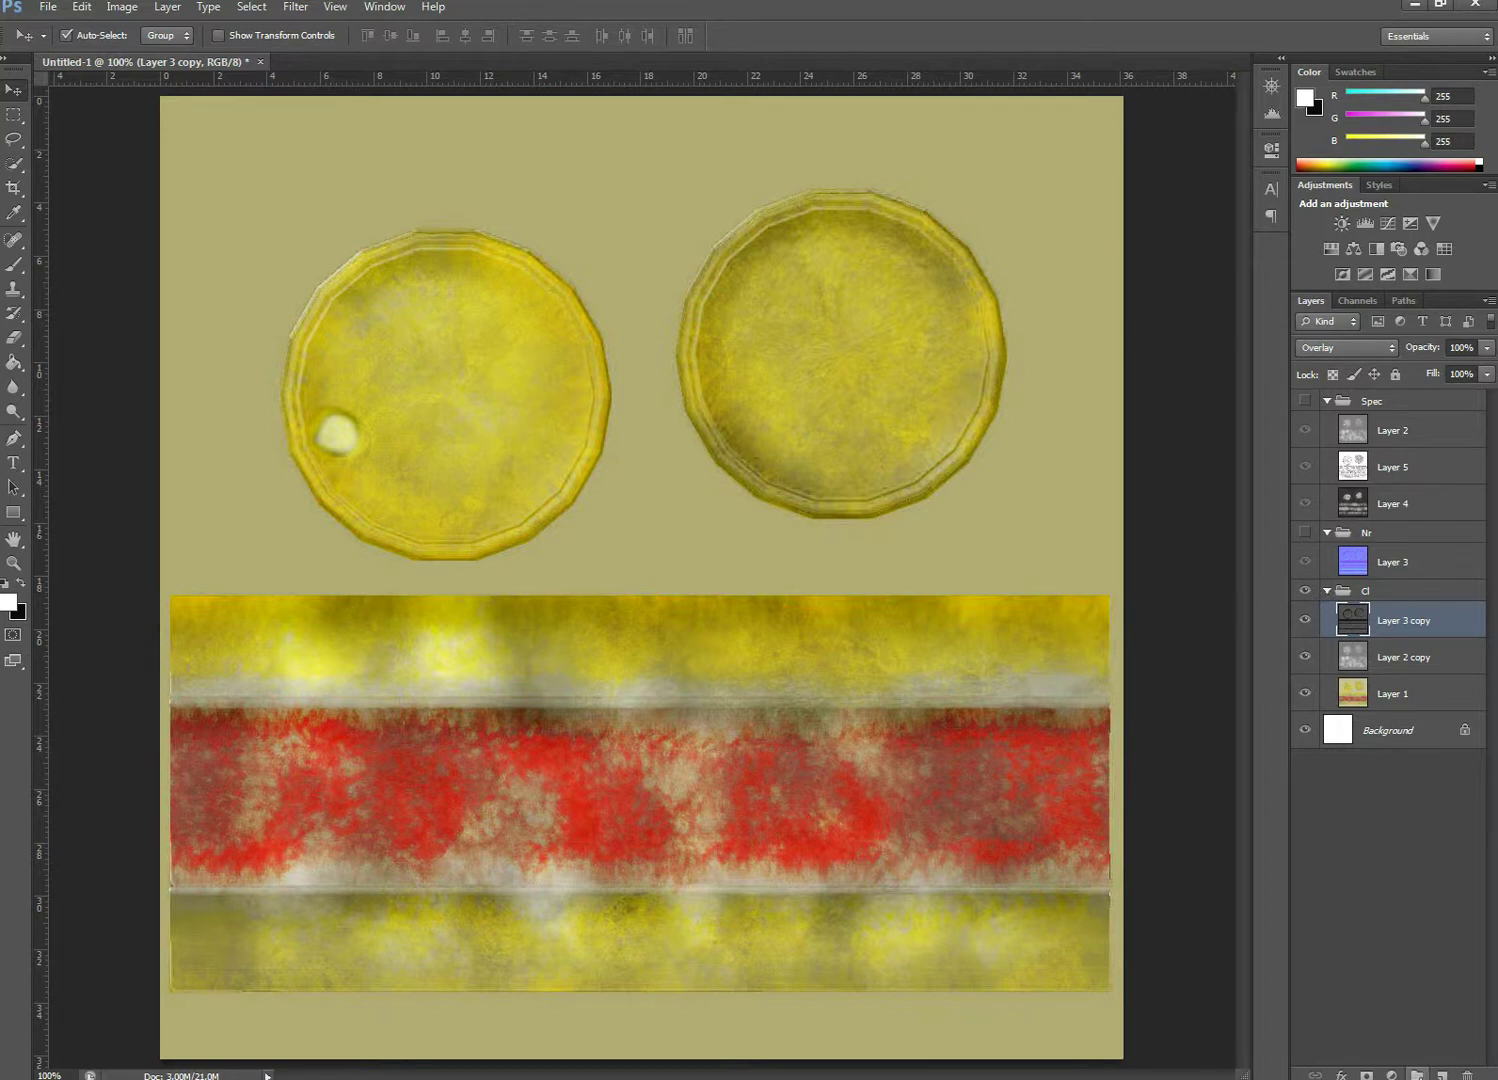
Add a Hue/Saturation adjustment layer above Layer 3 copy with hue -9 and saturation +34, and compare the Cl group hidden and shown
click(1393, 1075)
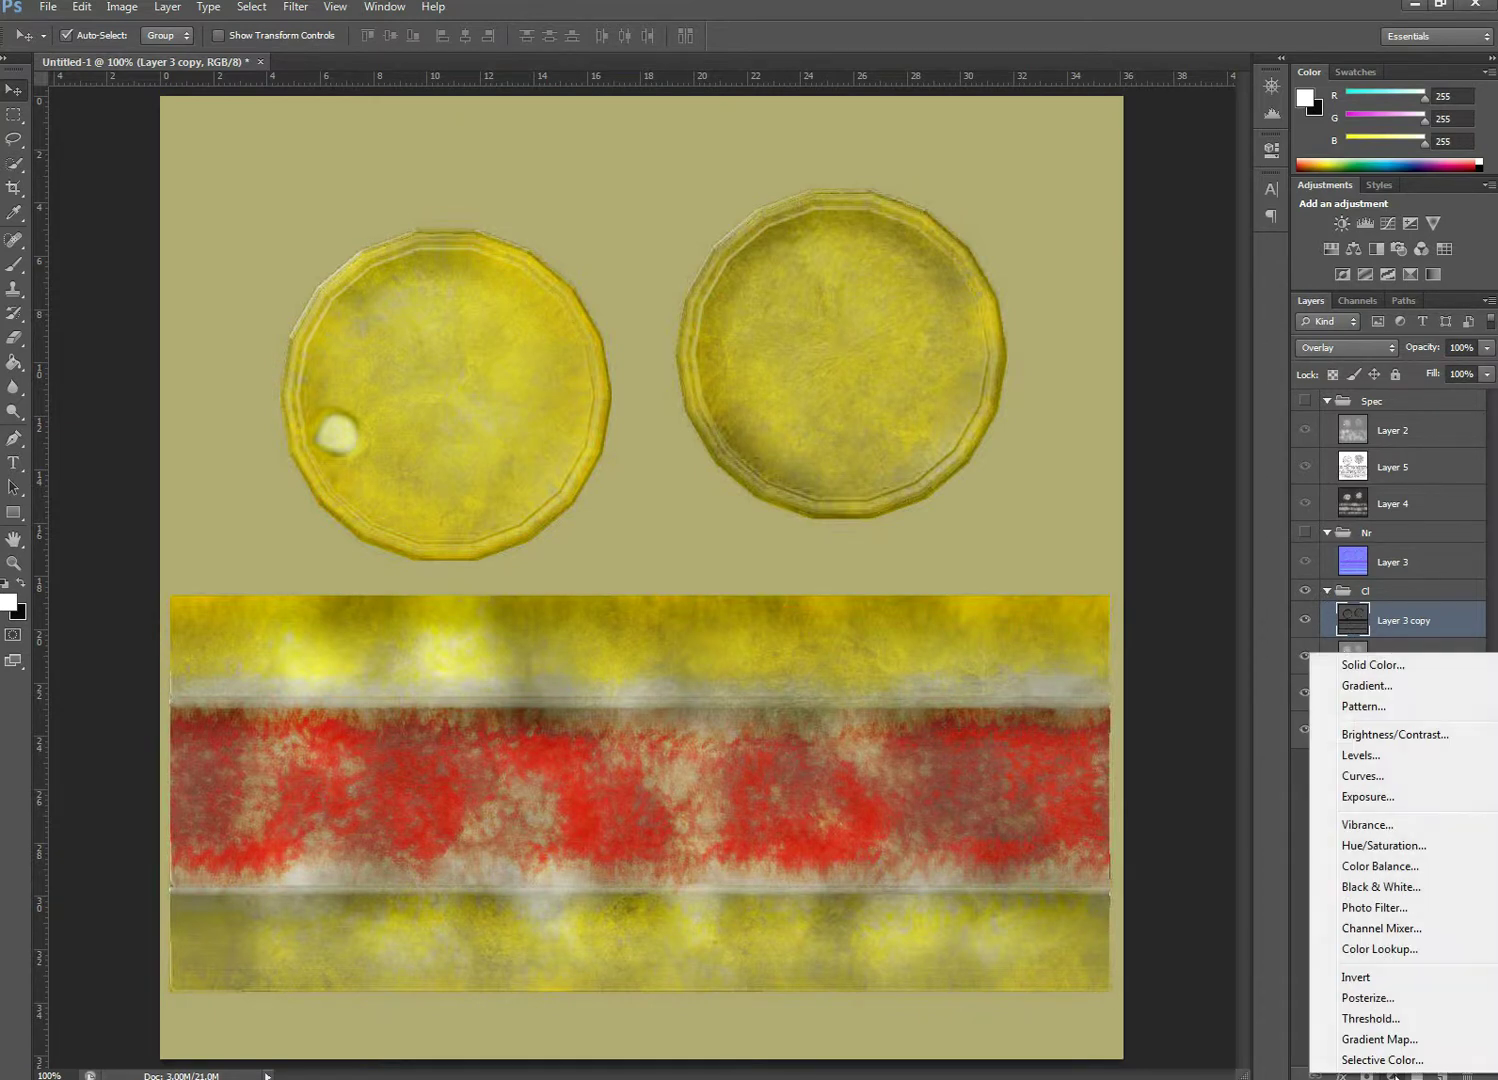
click(1379, 850)
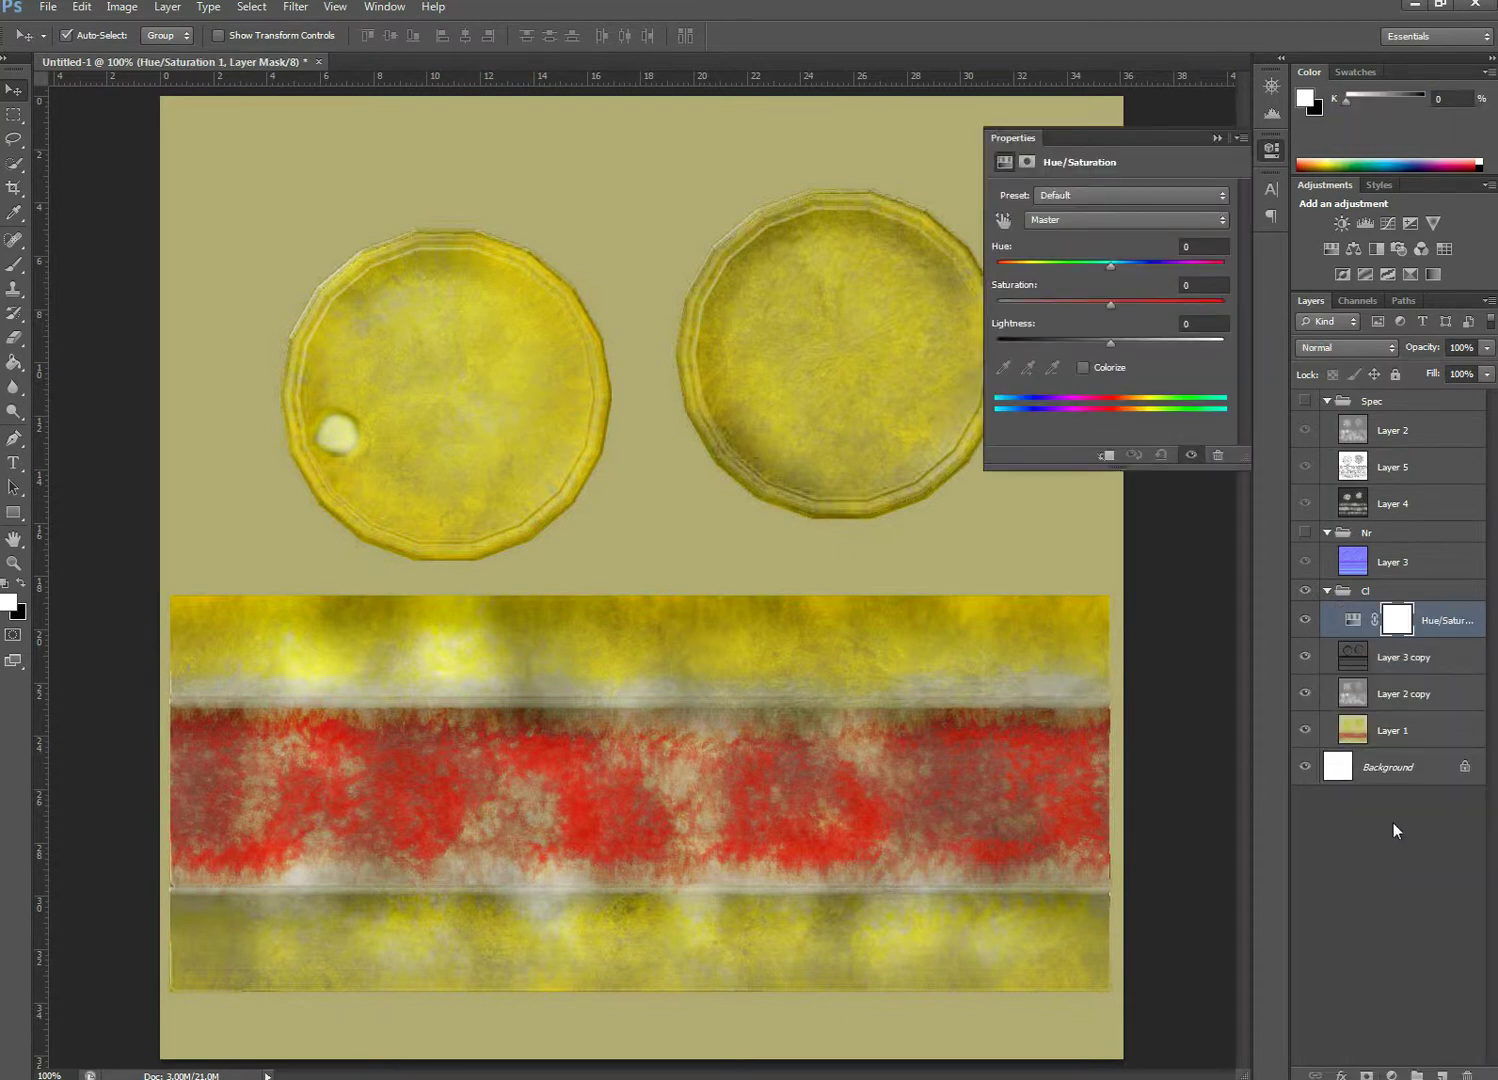
drag(1111, 305, 1100, 267)
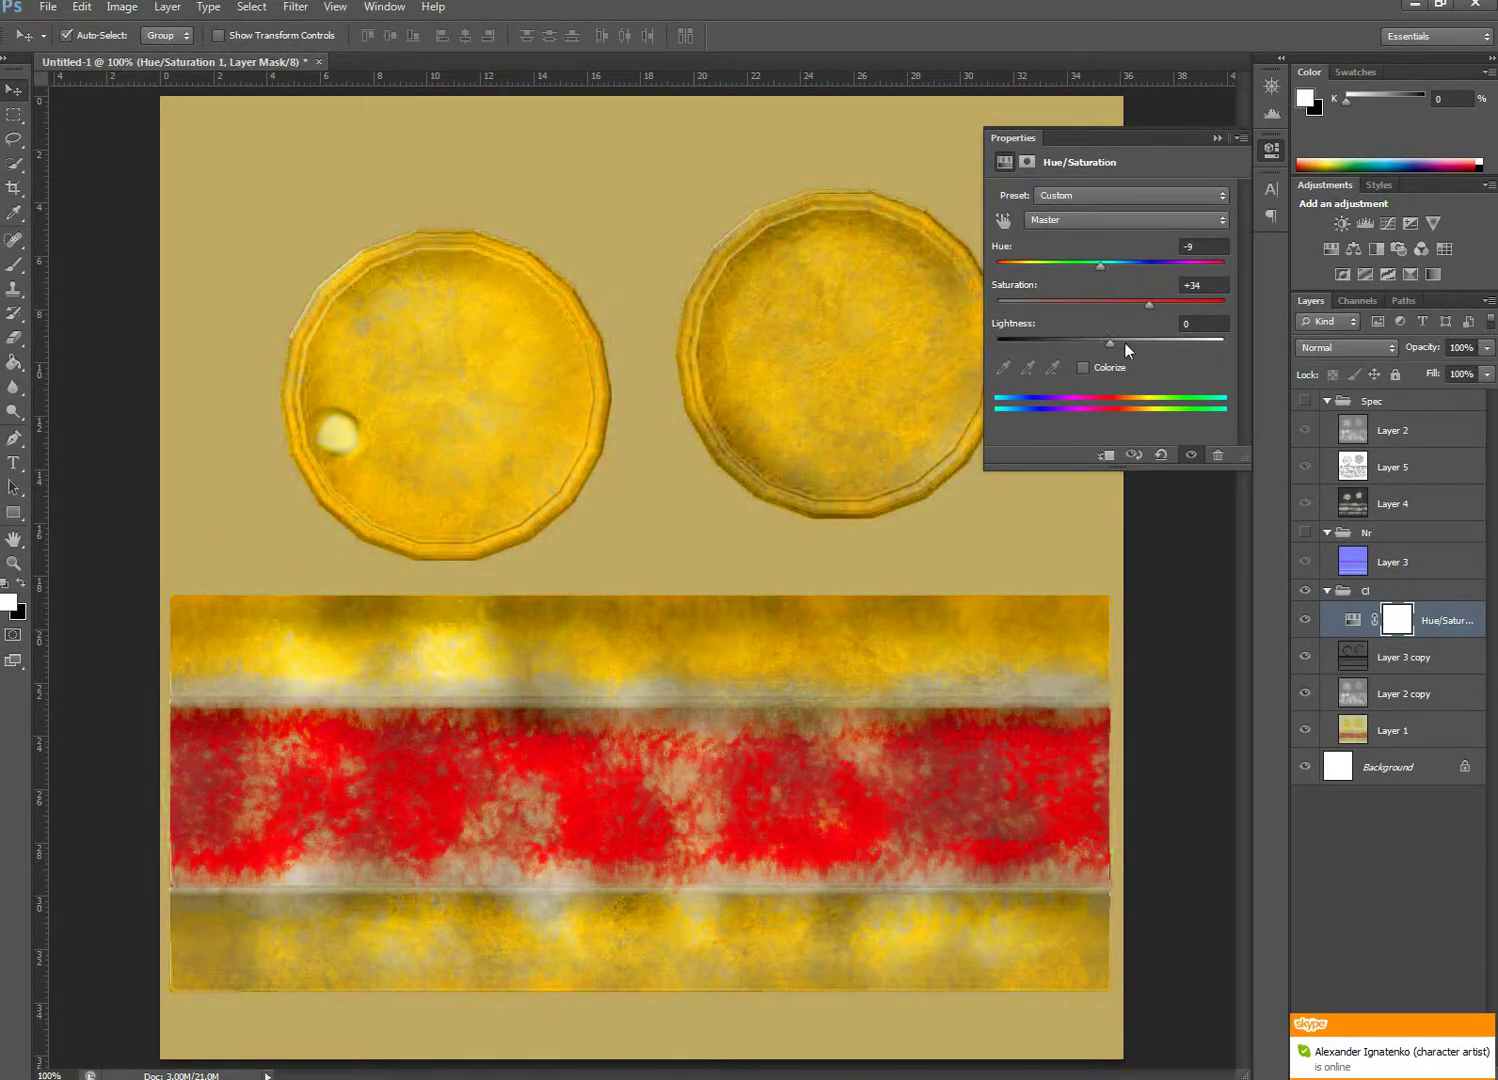
mouse_move(1112, 342)
mouse_down()
mouse_move(1132, 342)
mouse_move(1109, 342)
mouse_up()
click(1218, 138)
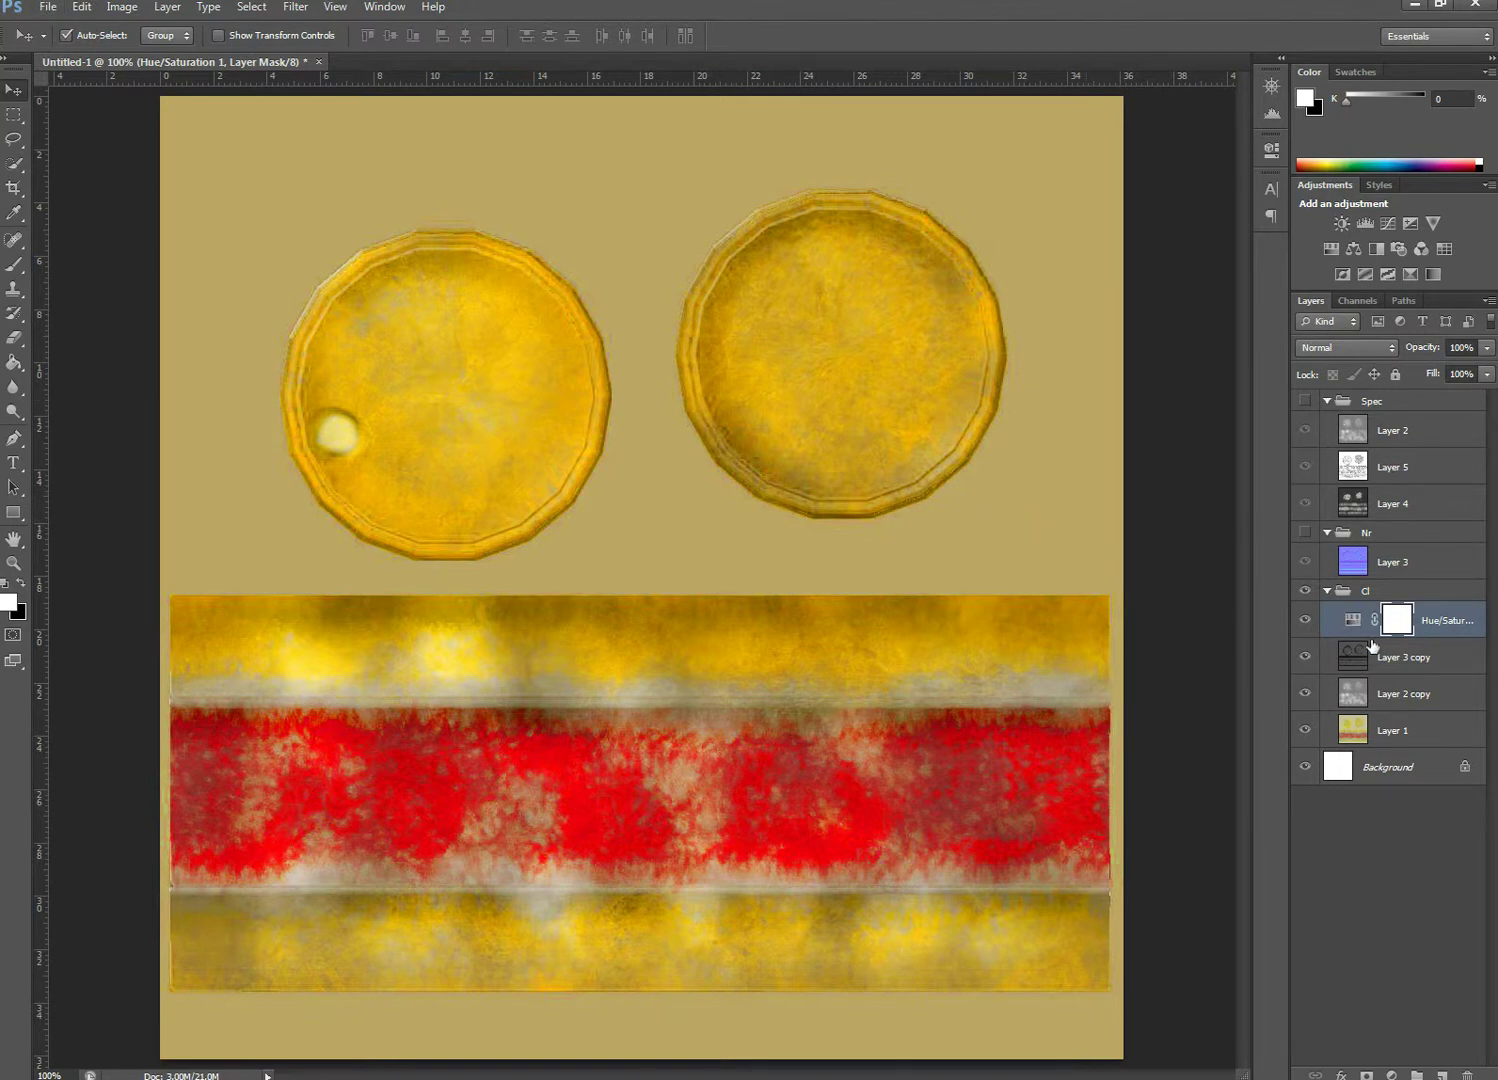
click(1304, 590)
click(1304, 590)
Start saving a copy of the color map in the Demo folder and choose JPEG as the file format
click(47, 7)
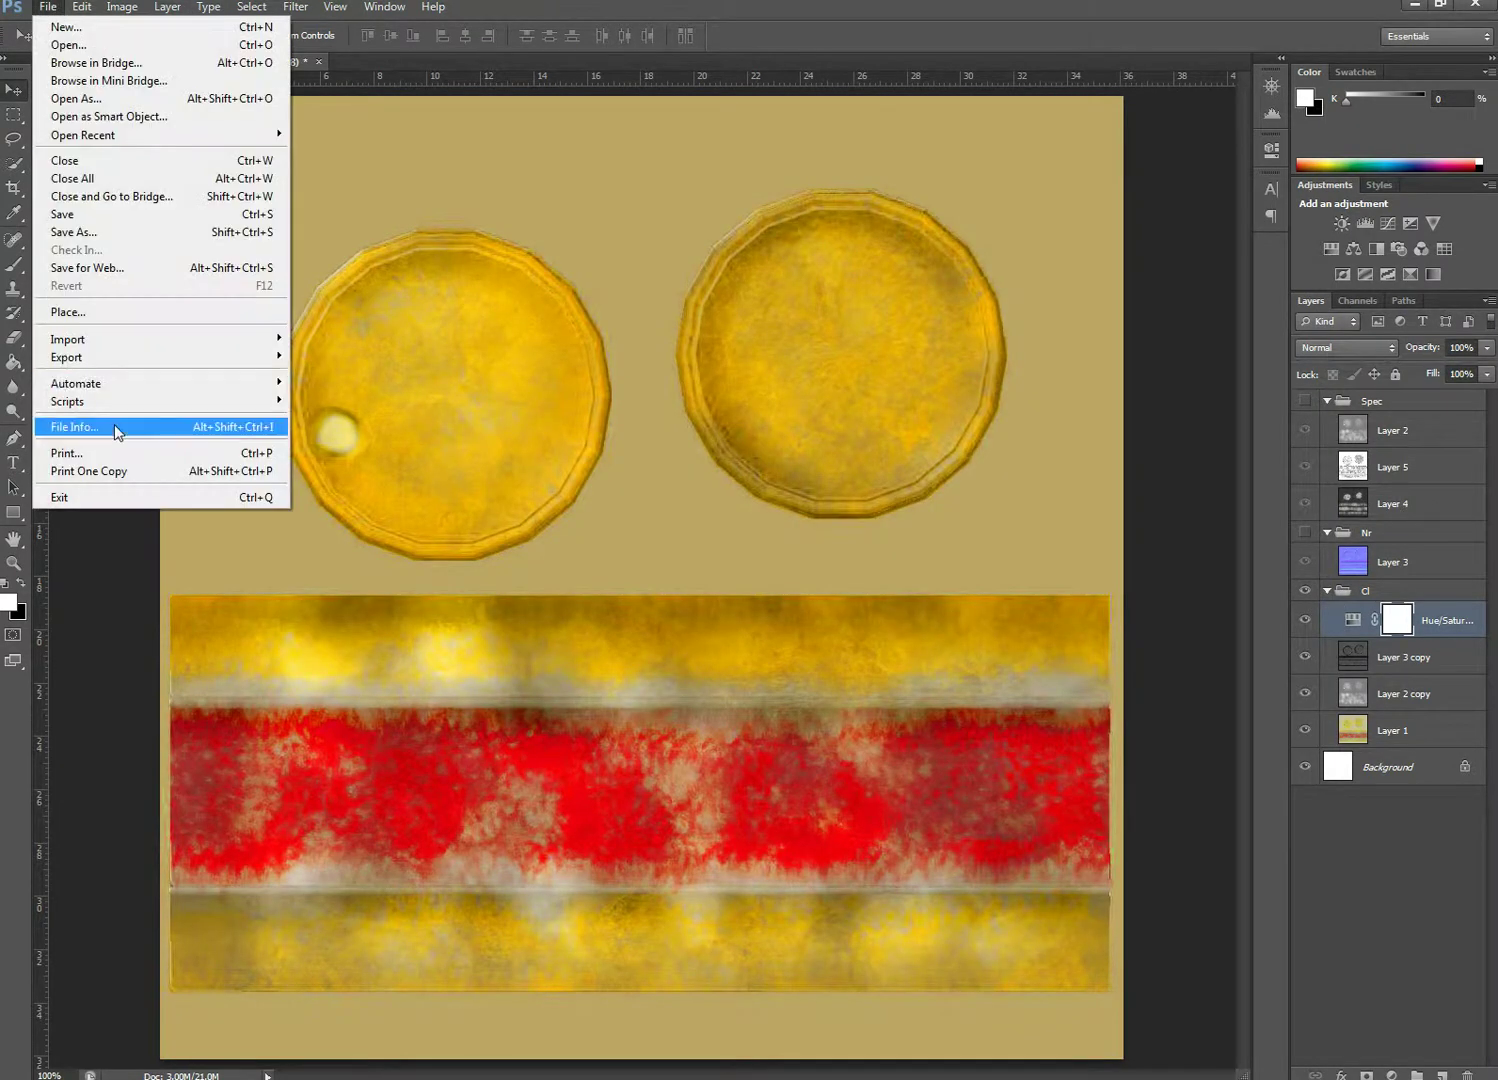
mouse_move(94, 357)
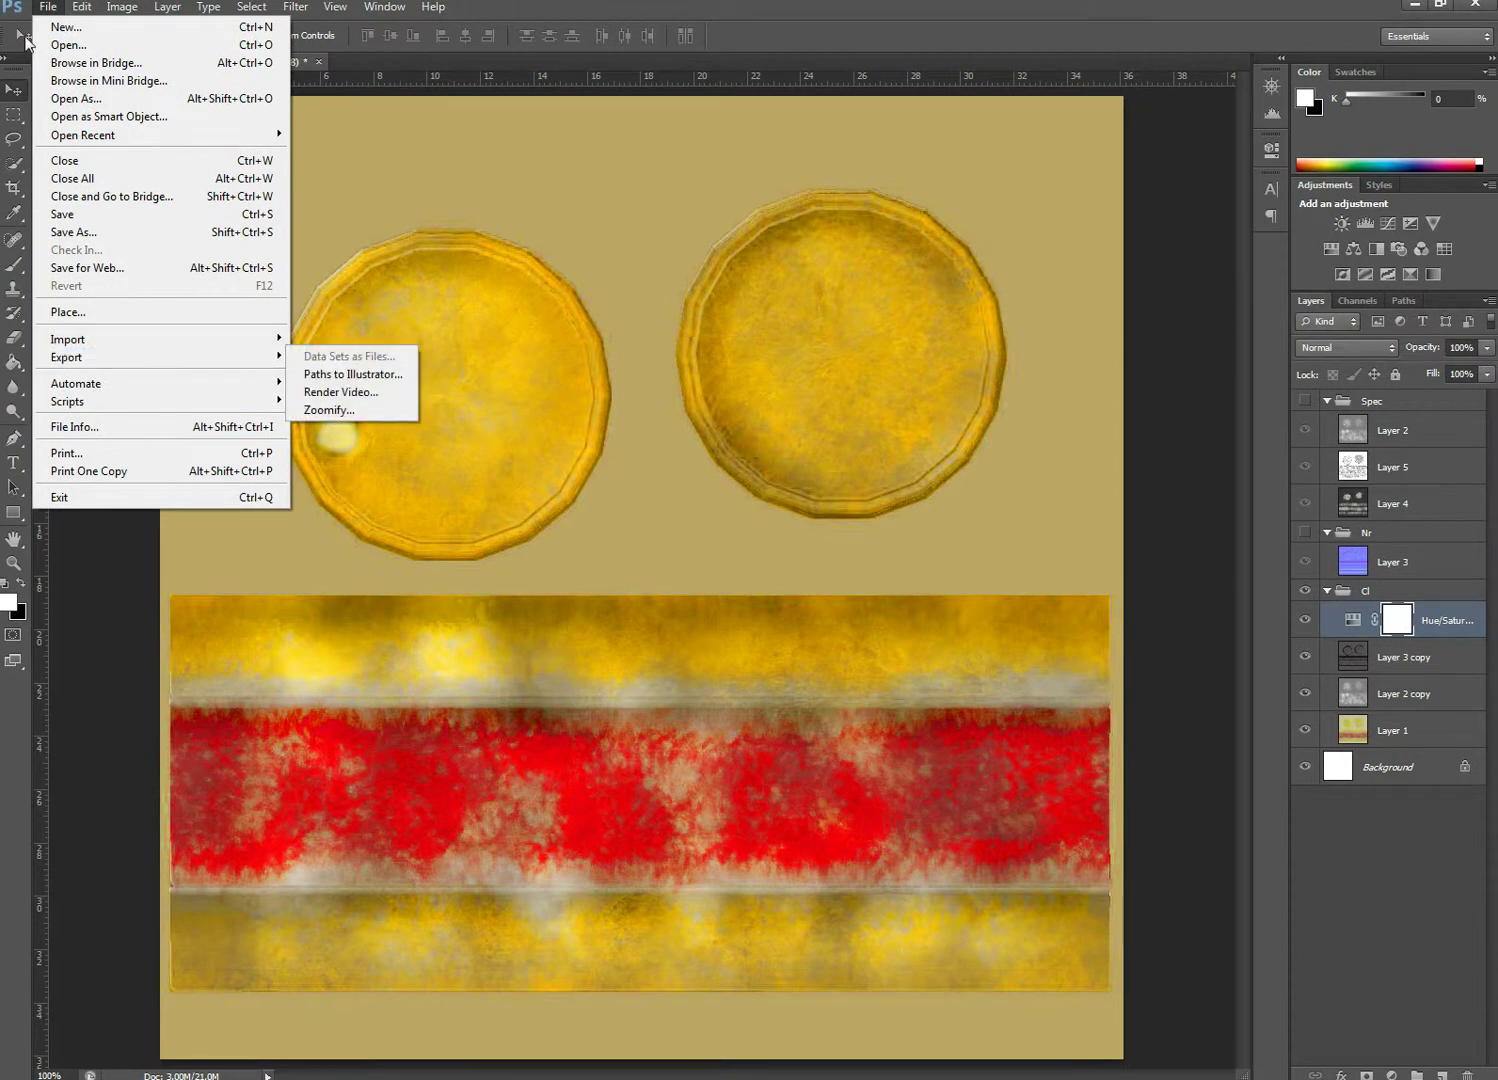
click(47, 7)
click(47, 7)
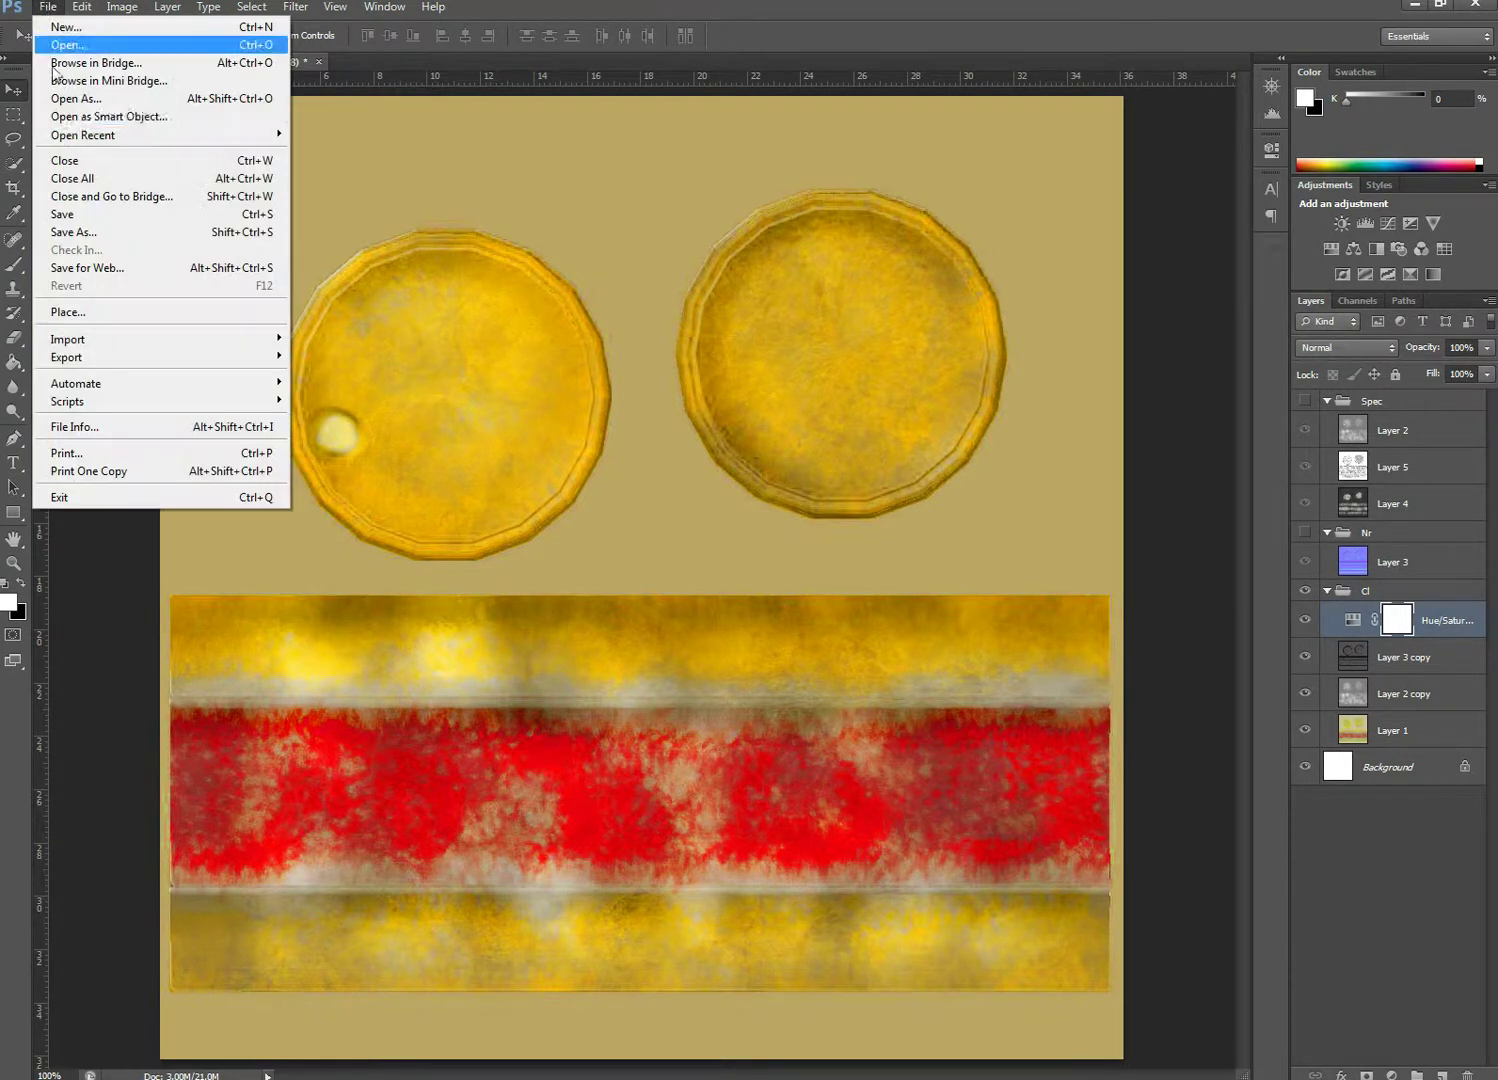
click(74, 231)
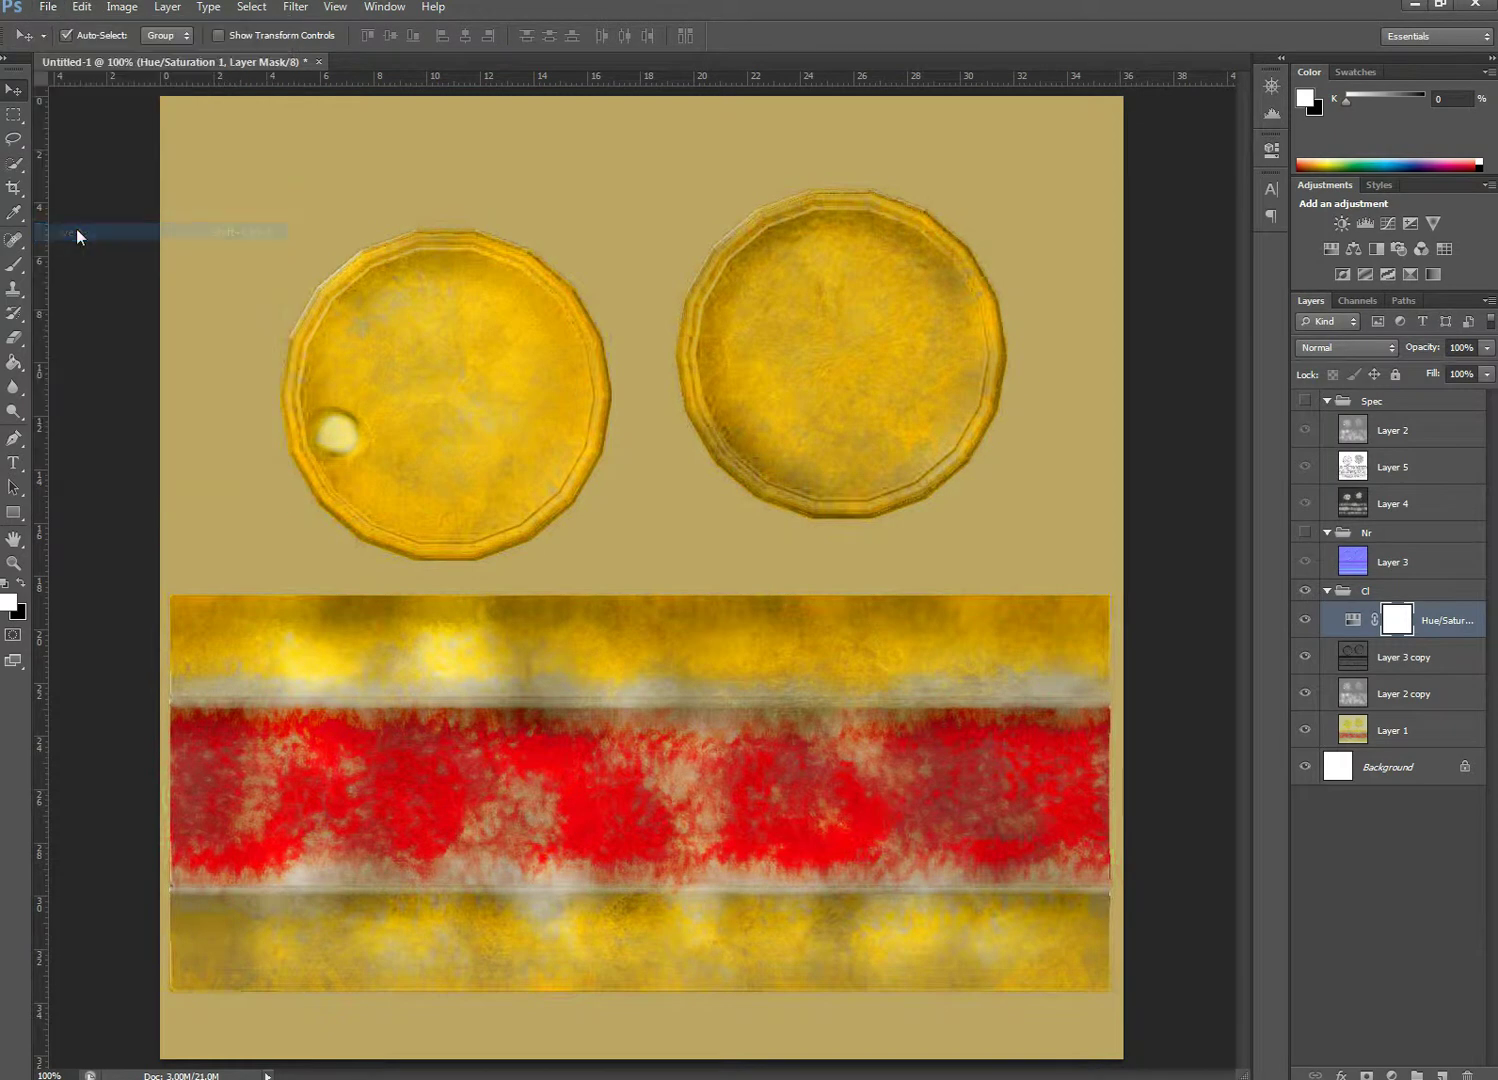
click(700, 751)
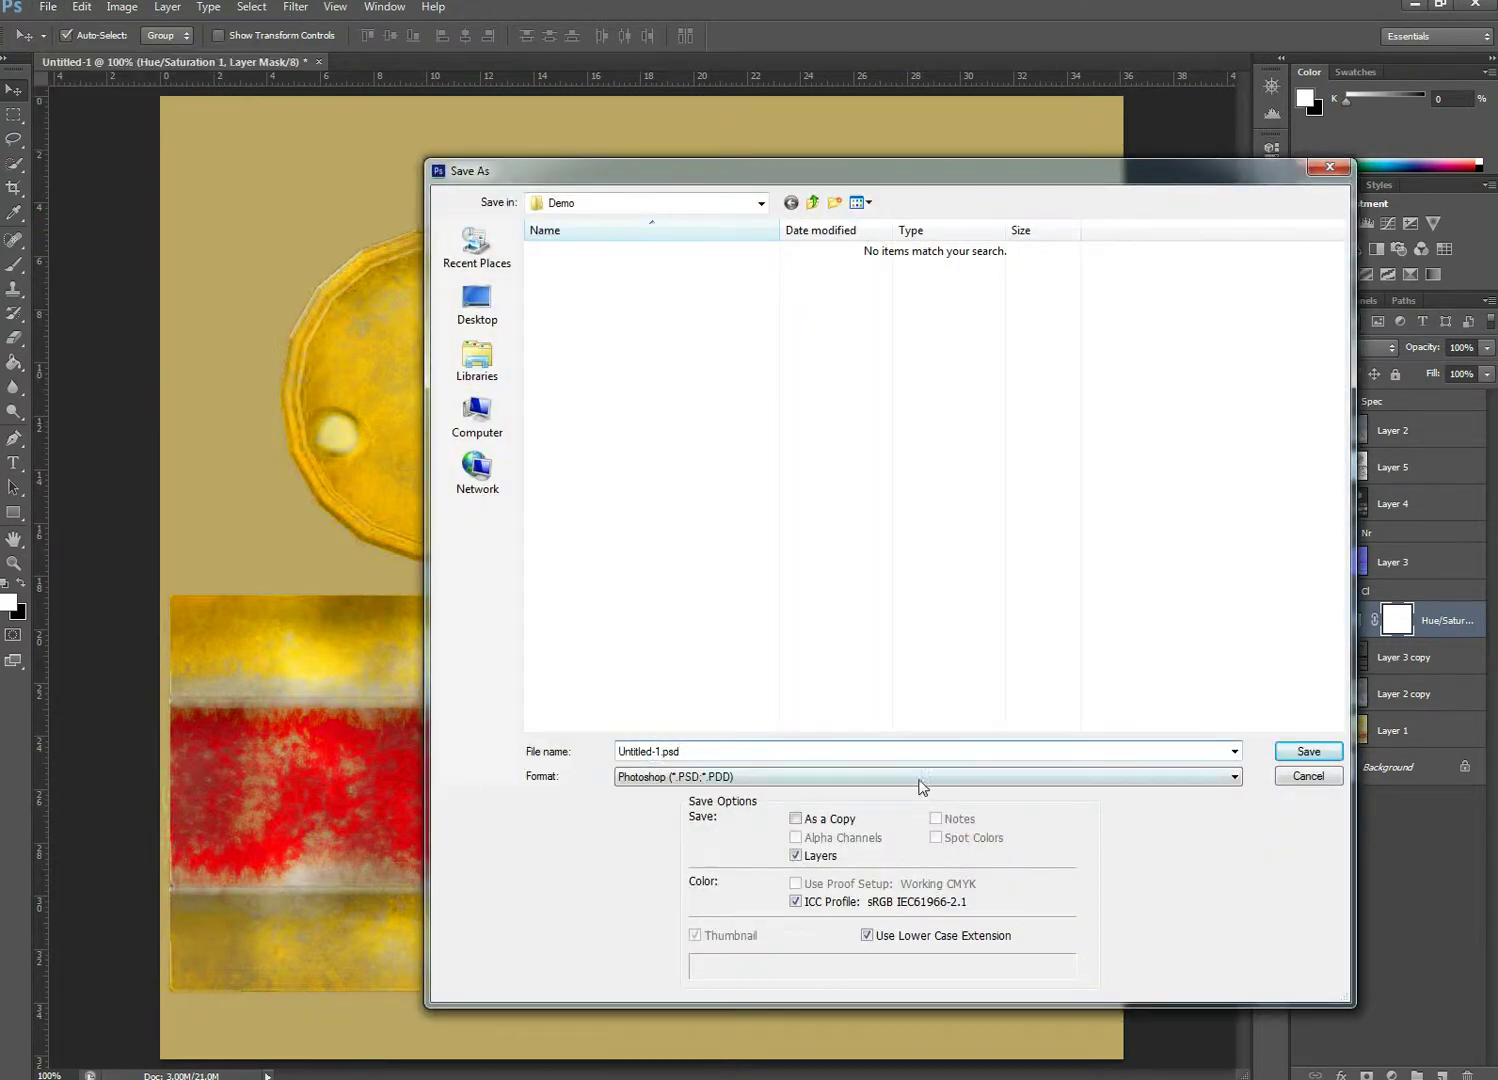
click(922, 779)
click(677, 892)
Name the file Final_Barral_CL and save it as a JPEG at maximum quality 12, Baseline ("Standard")
click(656, 749)
drag(662, 749, 510, 730)
text(Fina)
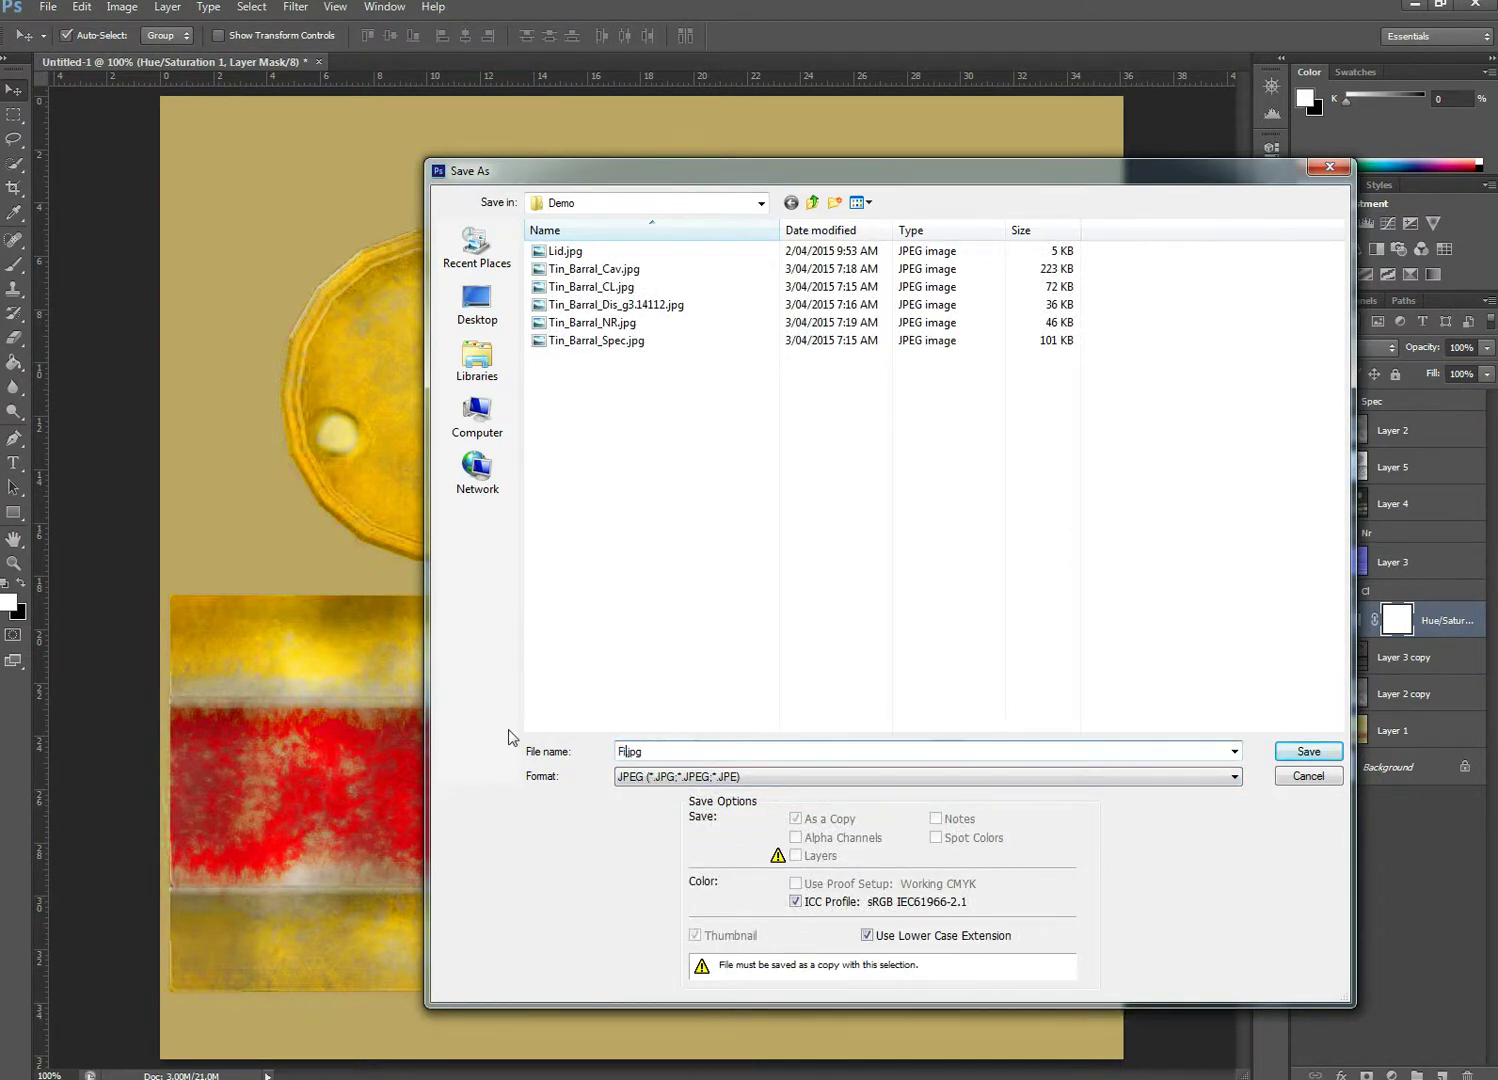
text(l_BArral_CL)
click(659, 750)
key(BackSpace)
text(a)
click(1311, 753)
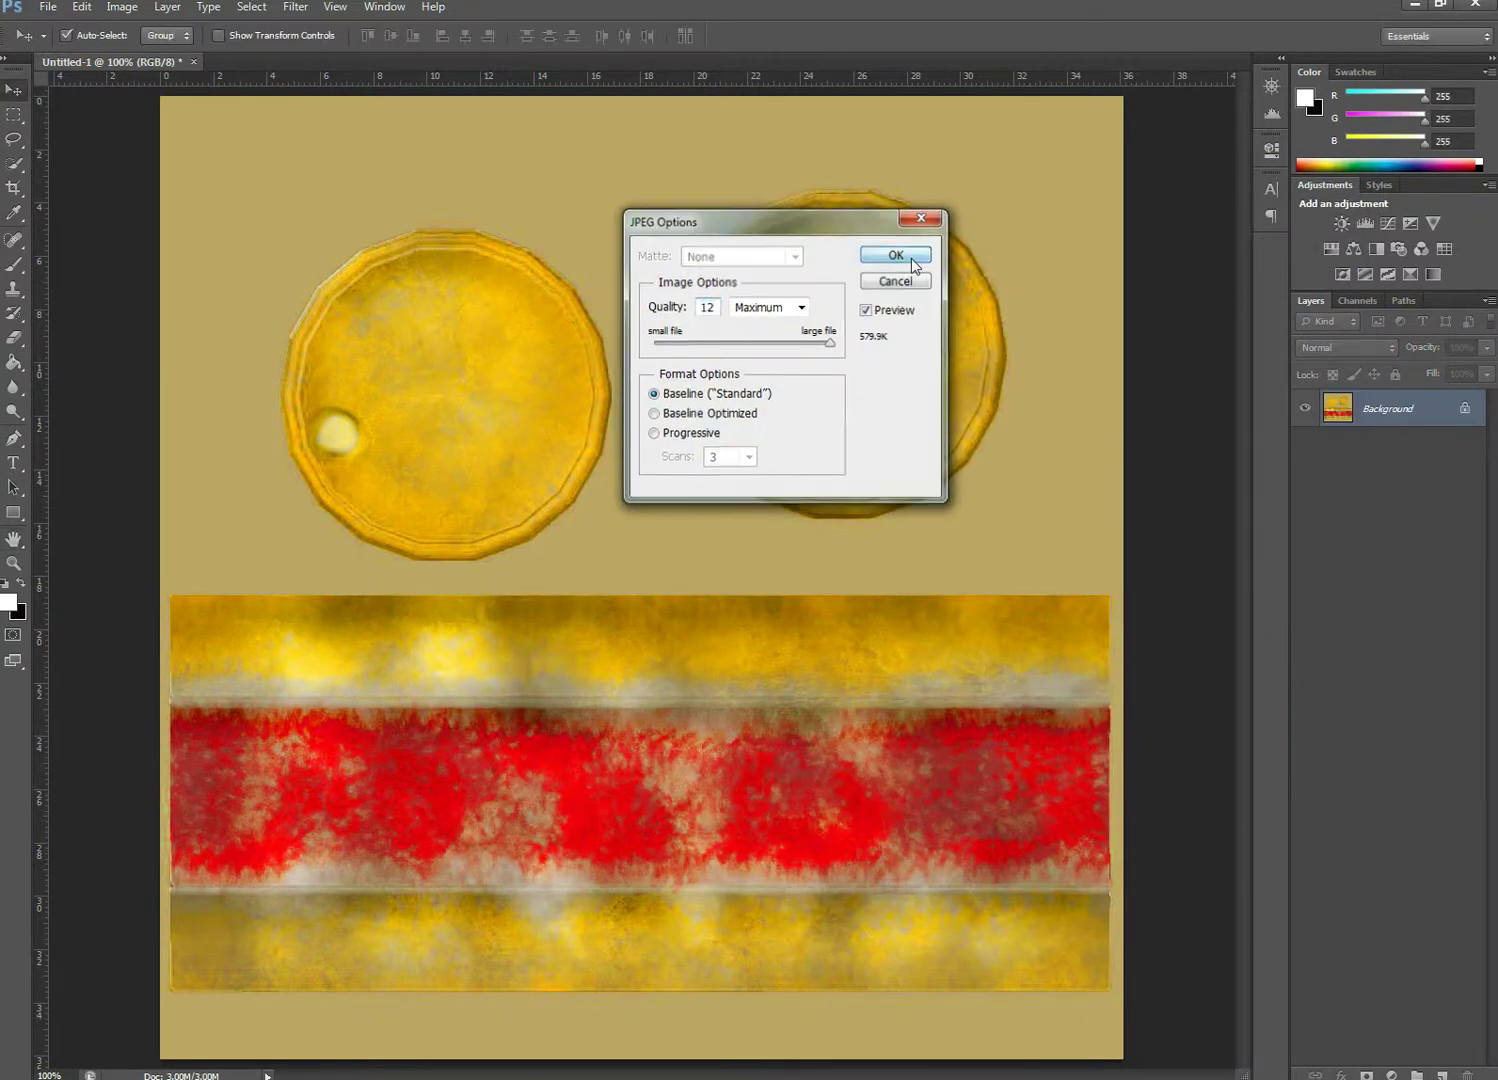
click(906, 254)
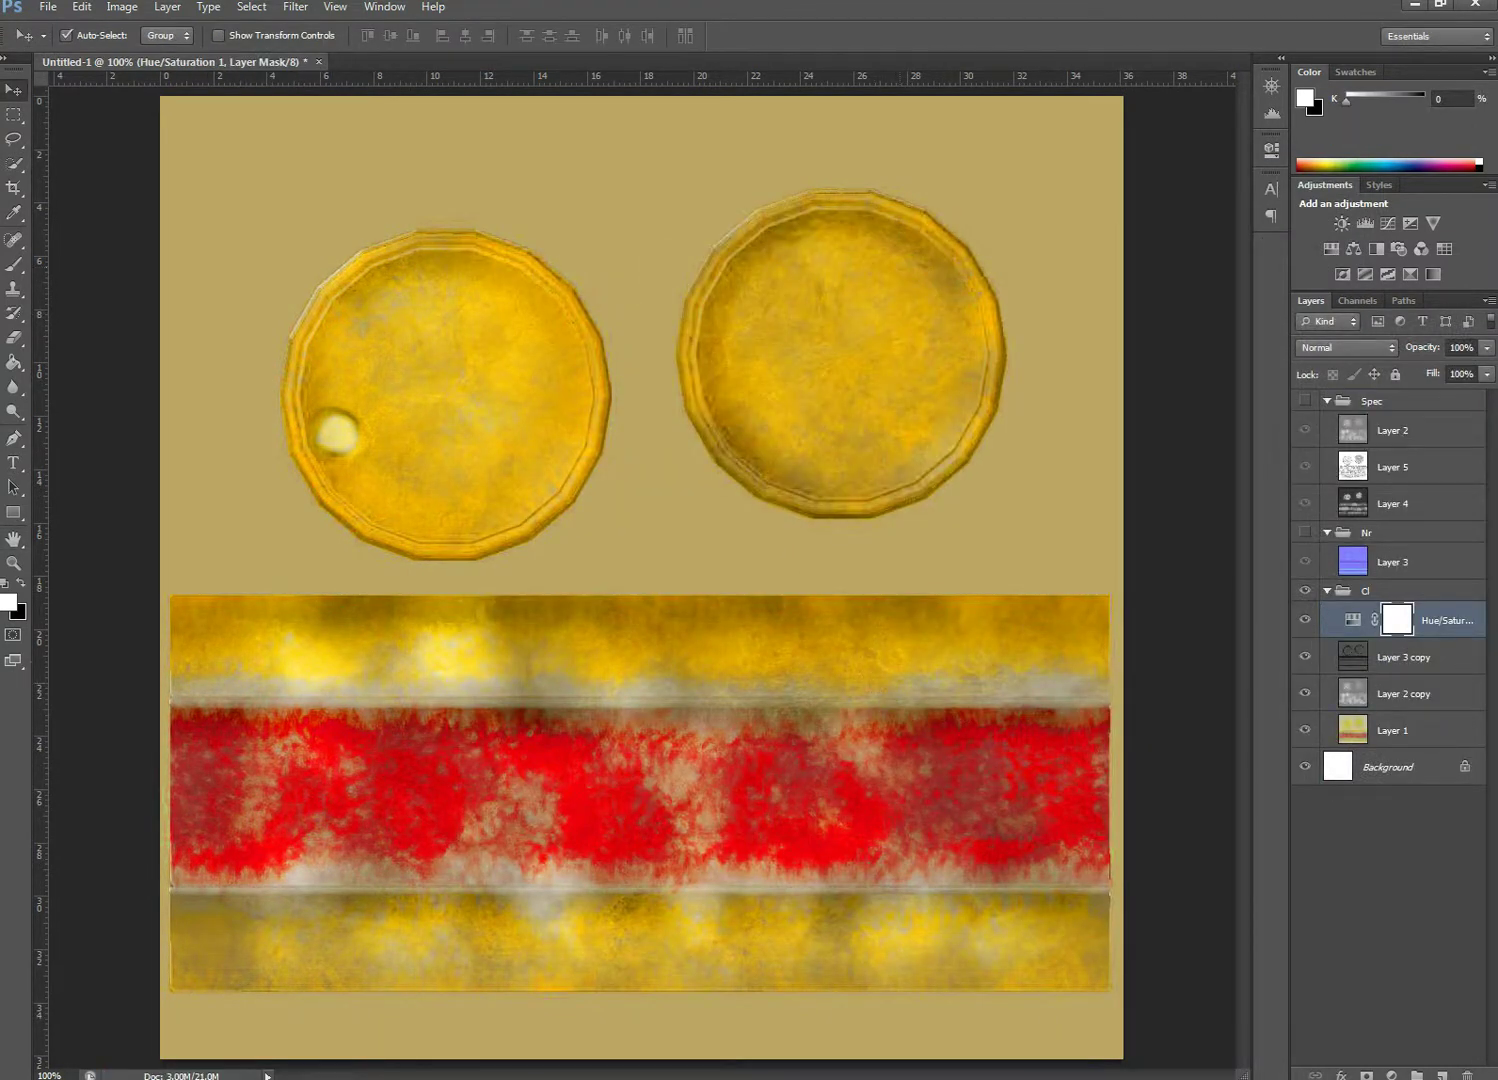
Hide the Cl group and show the Spec group to work on the specular layers
click(1304, 590)
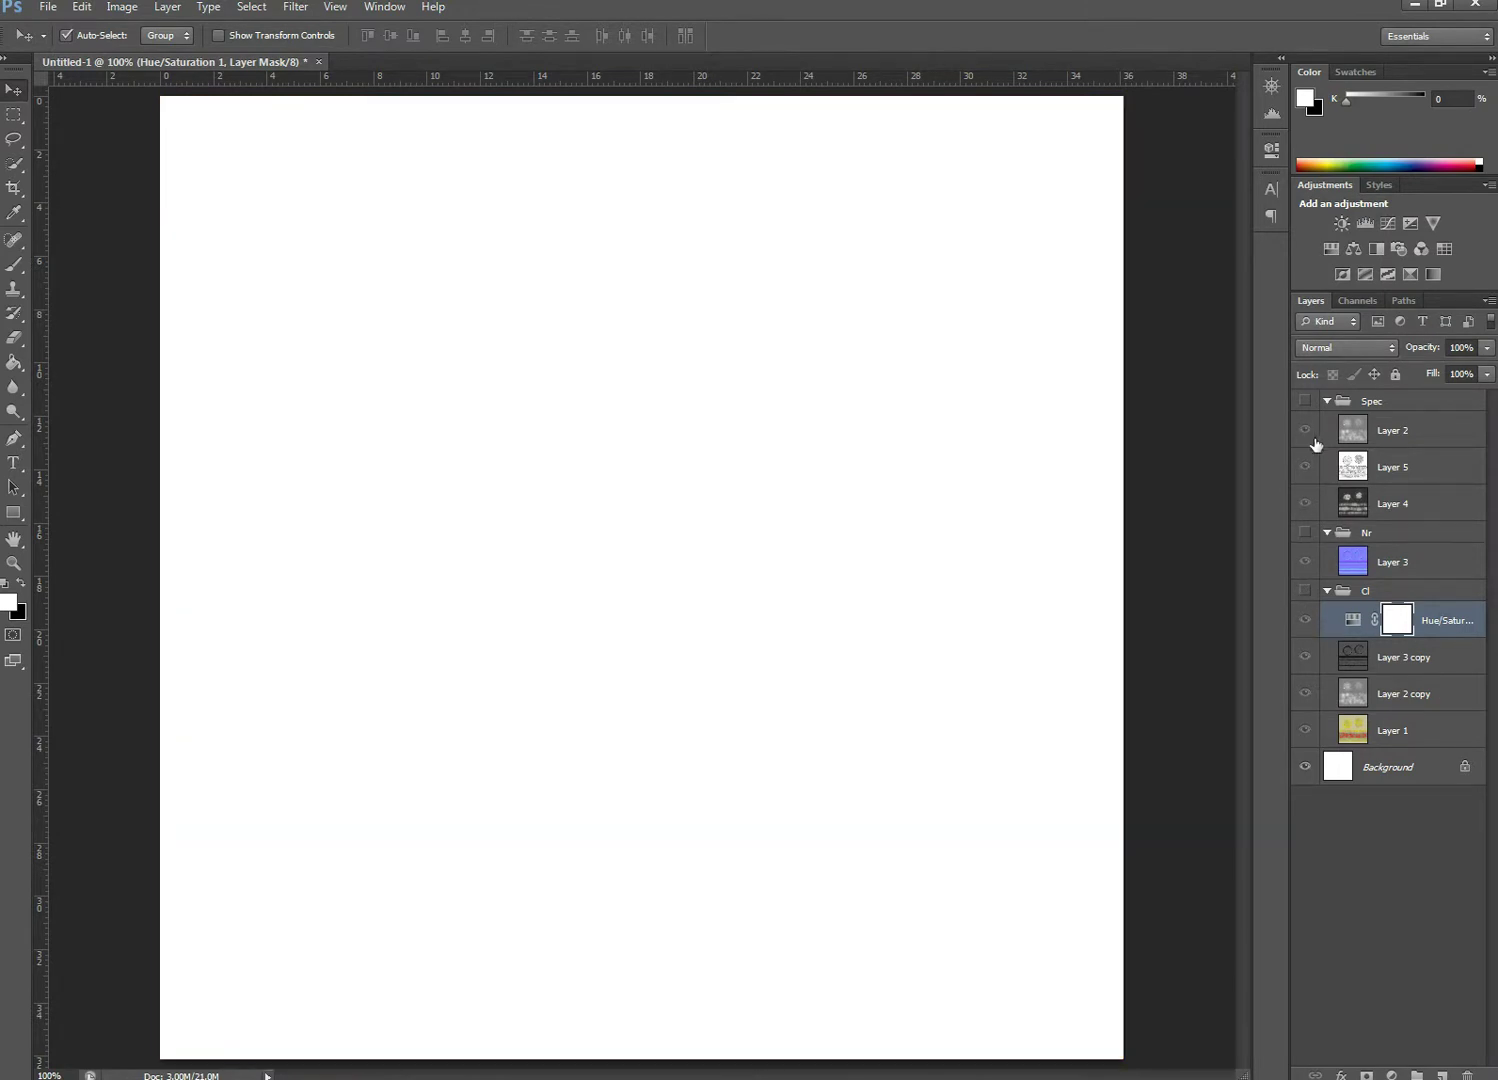
click(1305, 400)
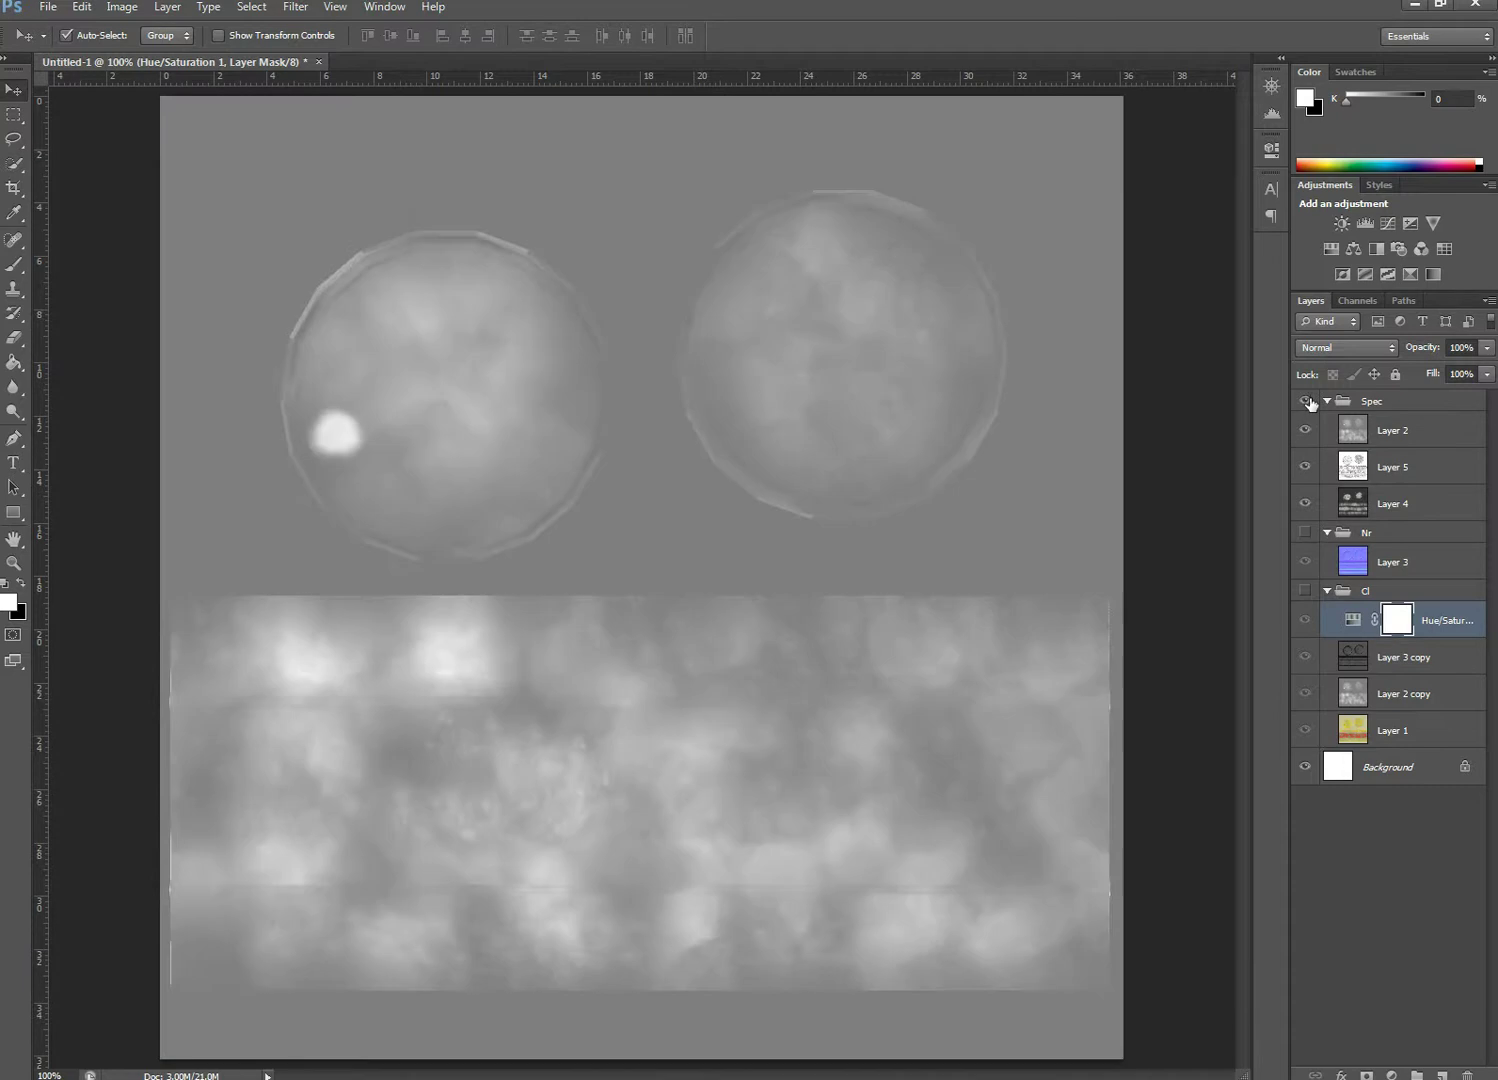
click(1396, 433)
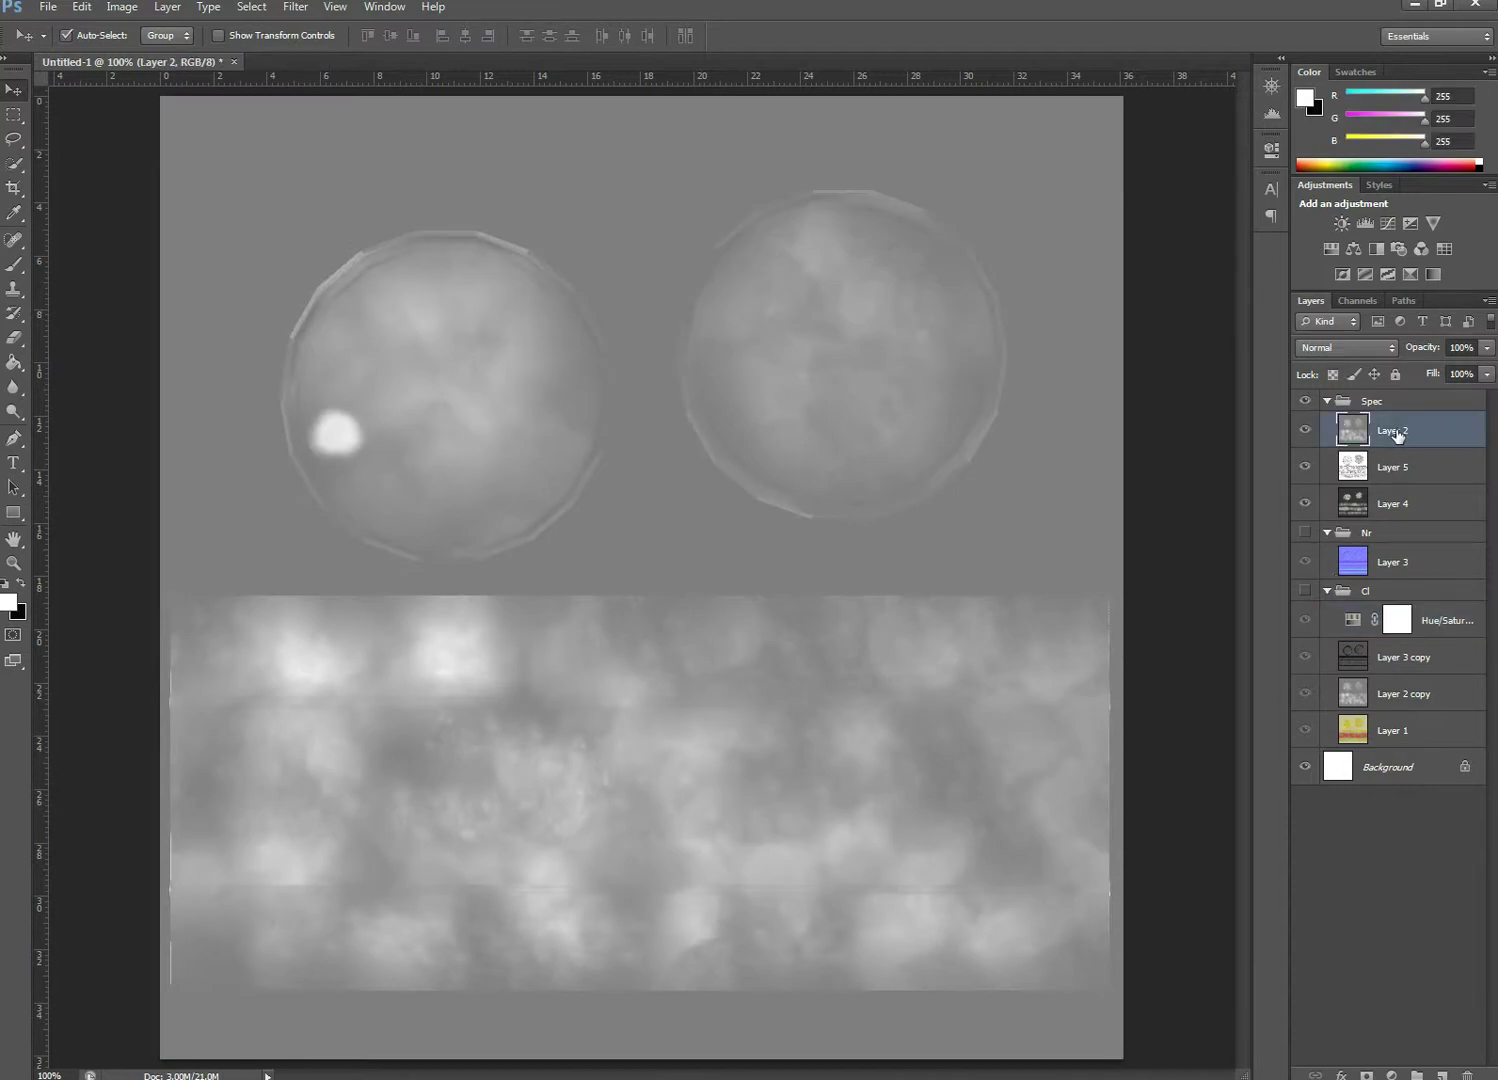
click(1400, 470)
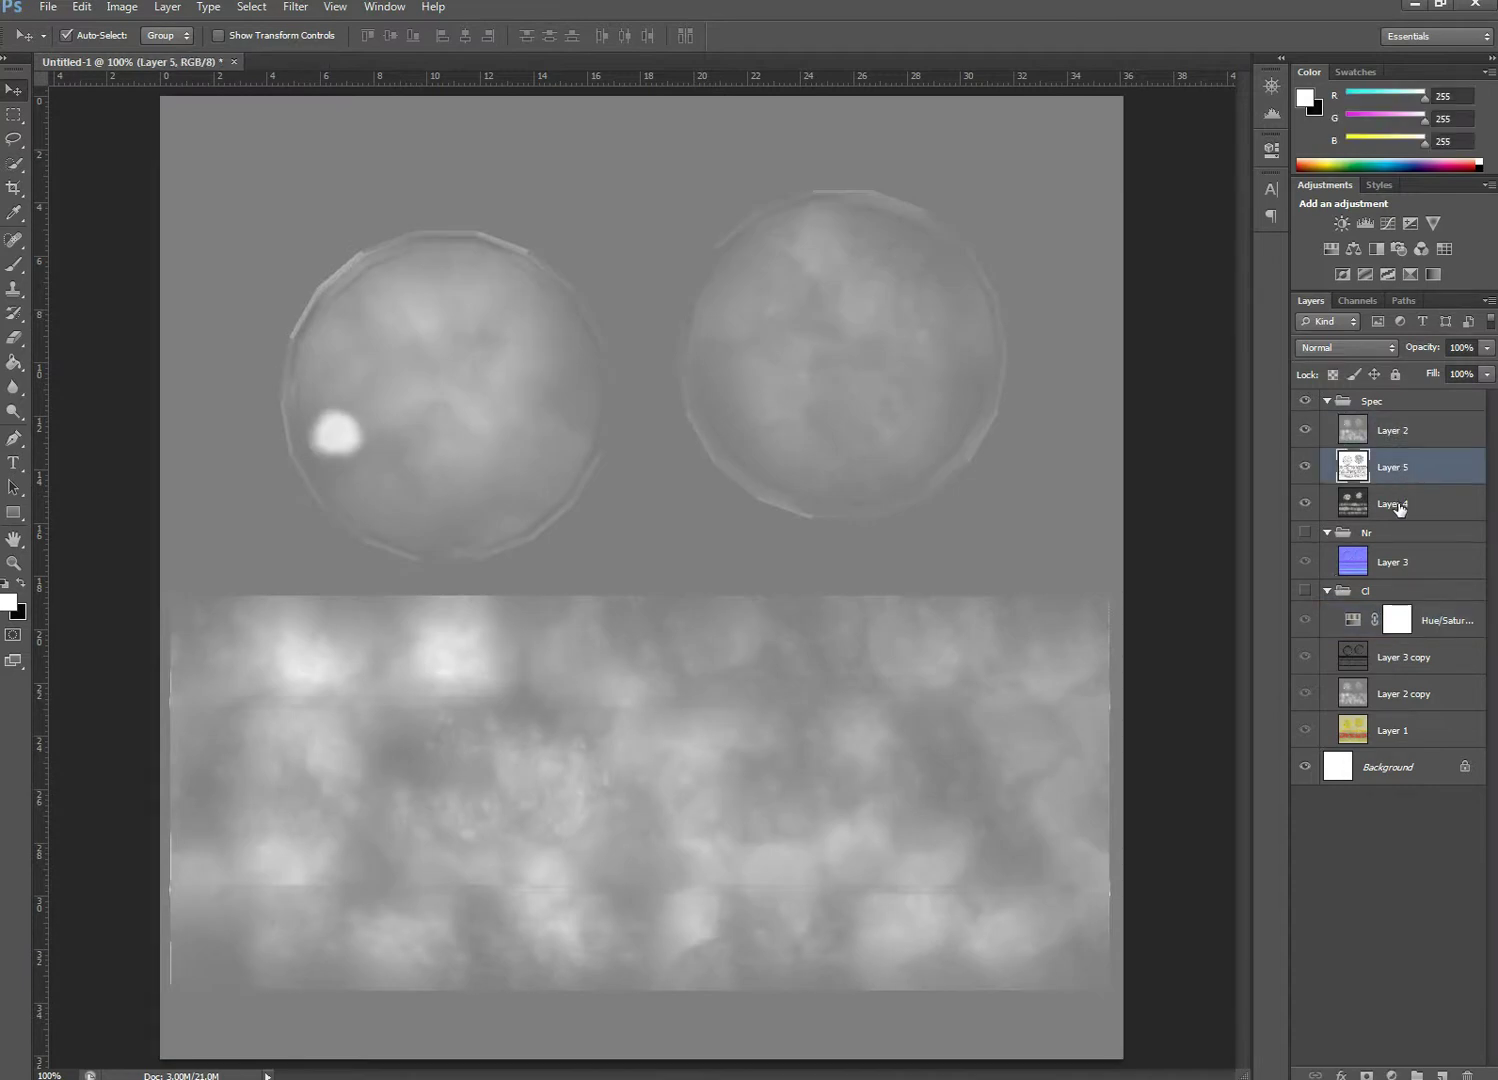
click(1384, 508)
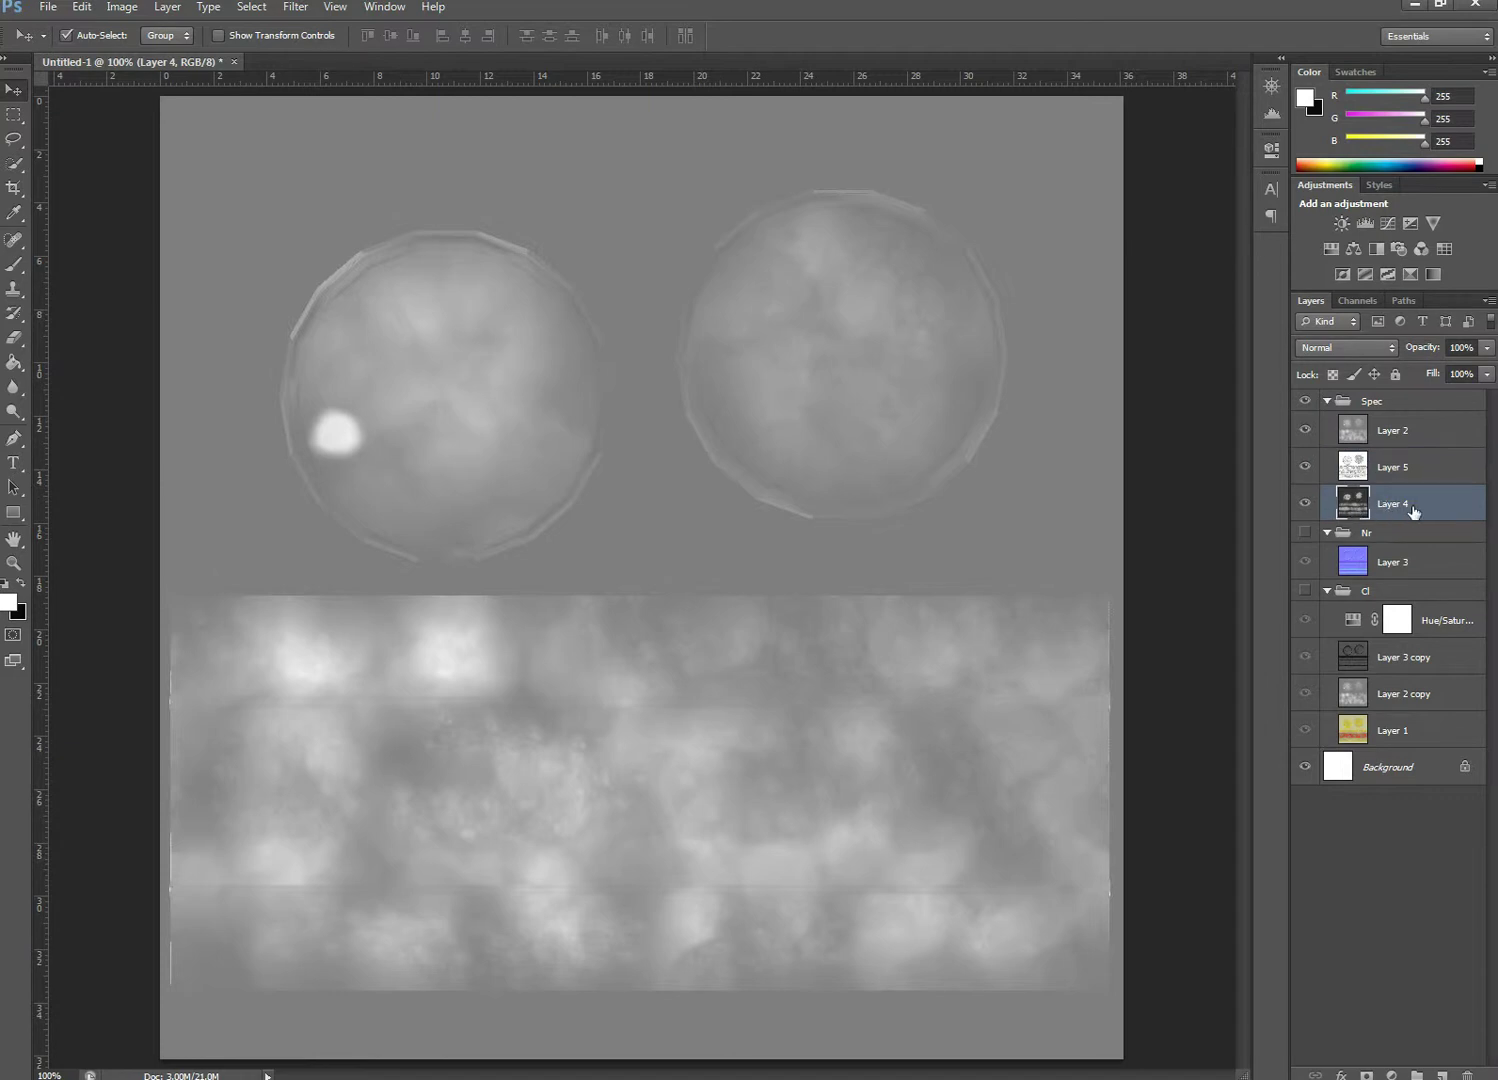
Examine Layer 4 and Layer 5 of the Spec group by hiding the layers above them, and show all layers again
click(1304, 430)
click(1304, 466)
click(1304, 504)
click(1304, 504)
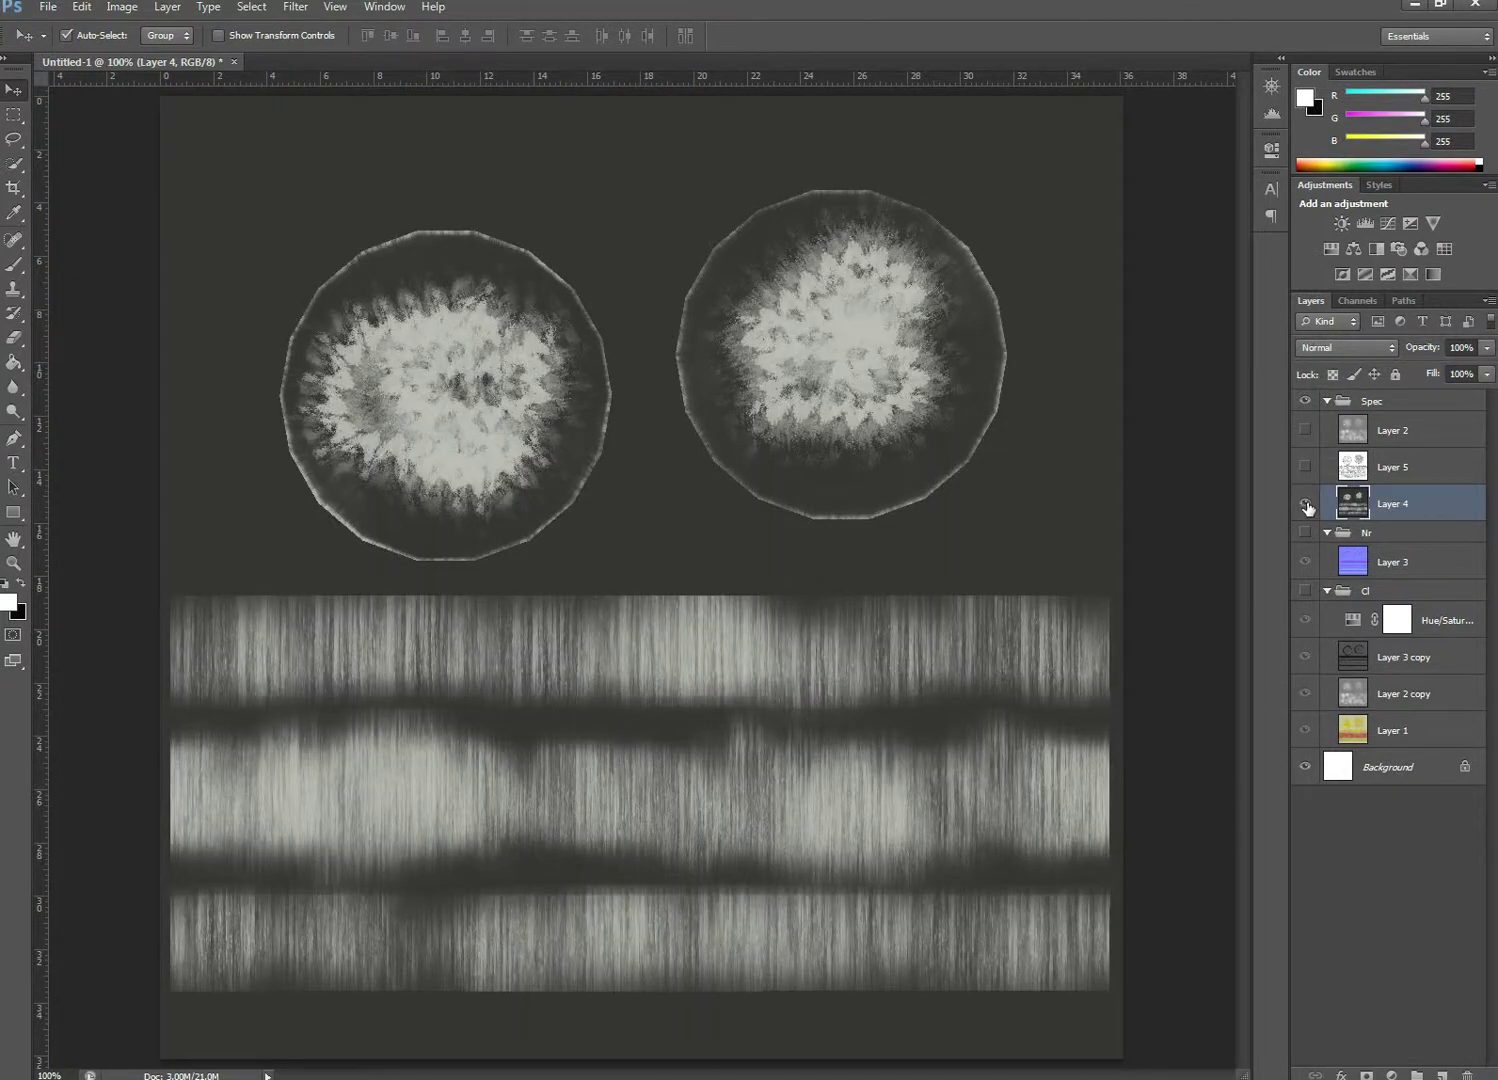
click(1305, 505)
click(1305, 505)
click(1405, 467)
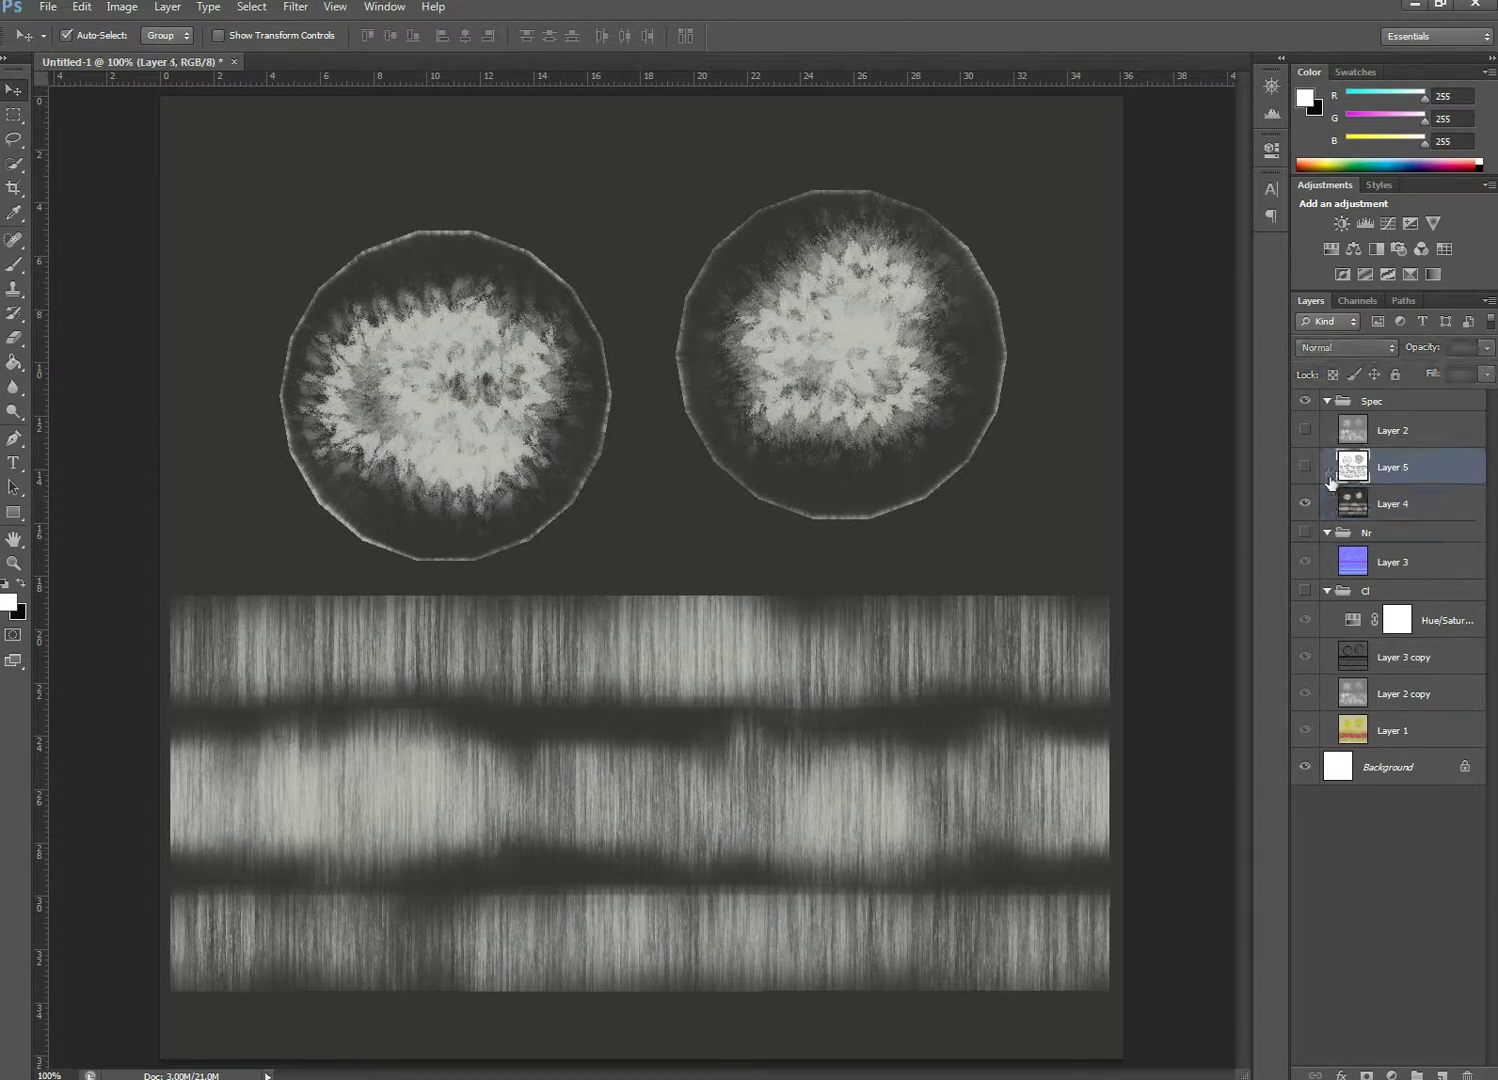
click(1306, 469)
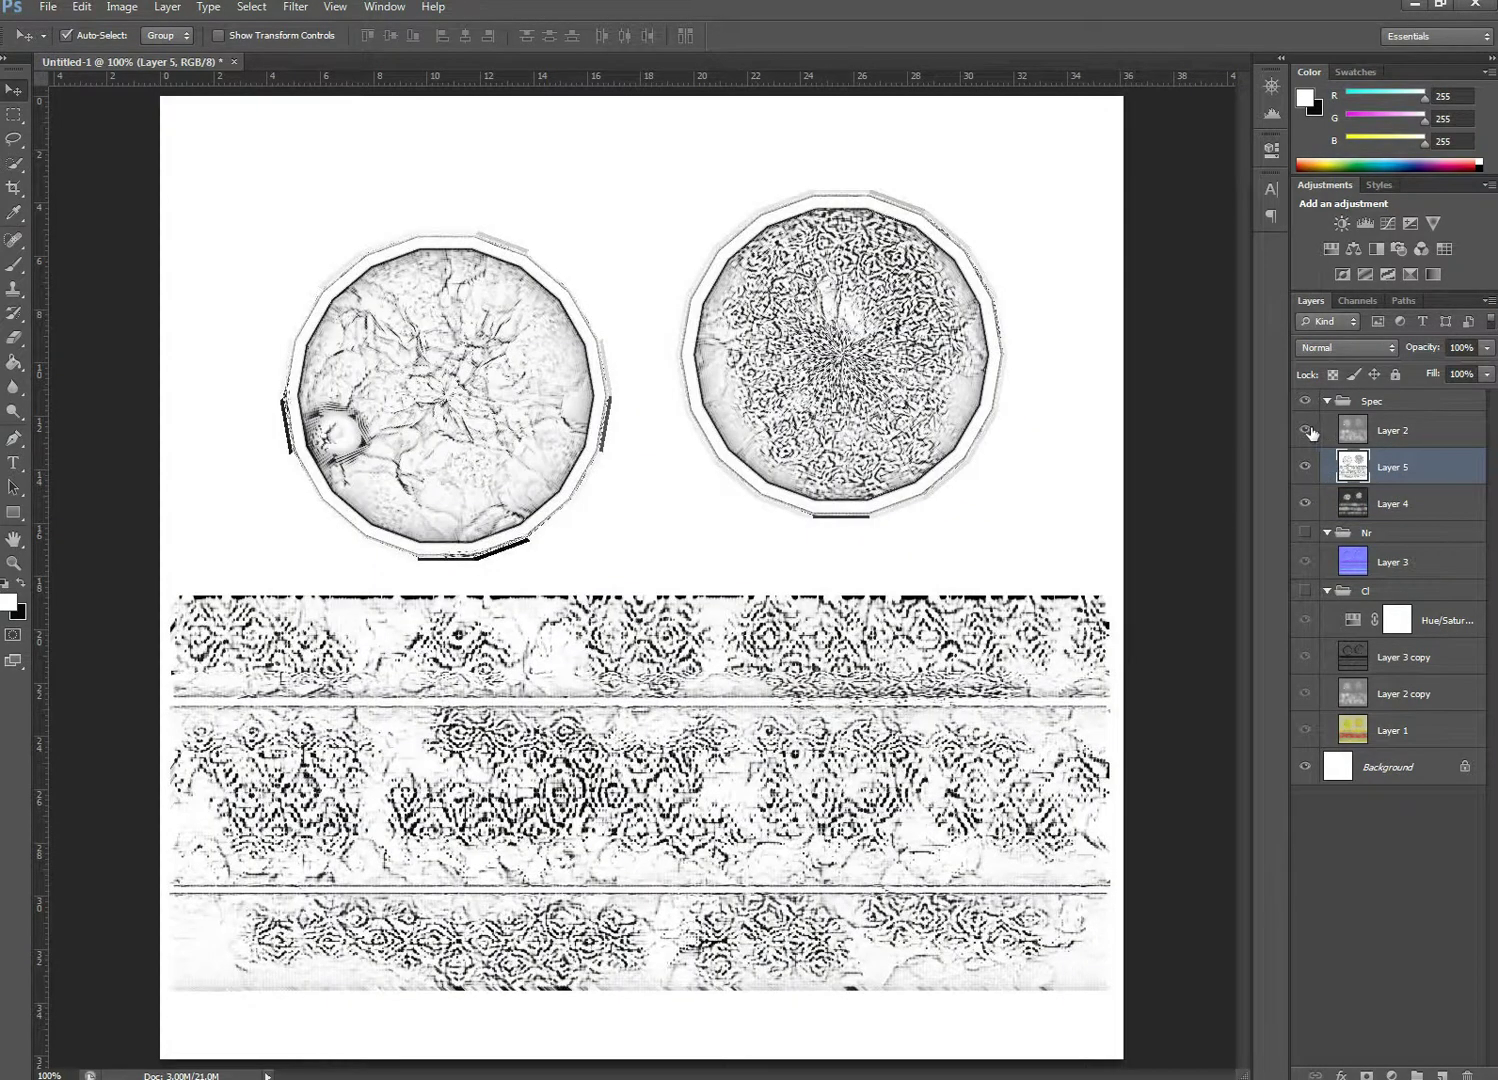
click(1305, 430)
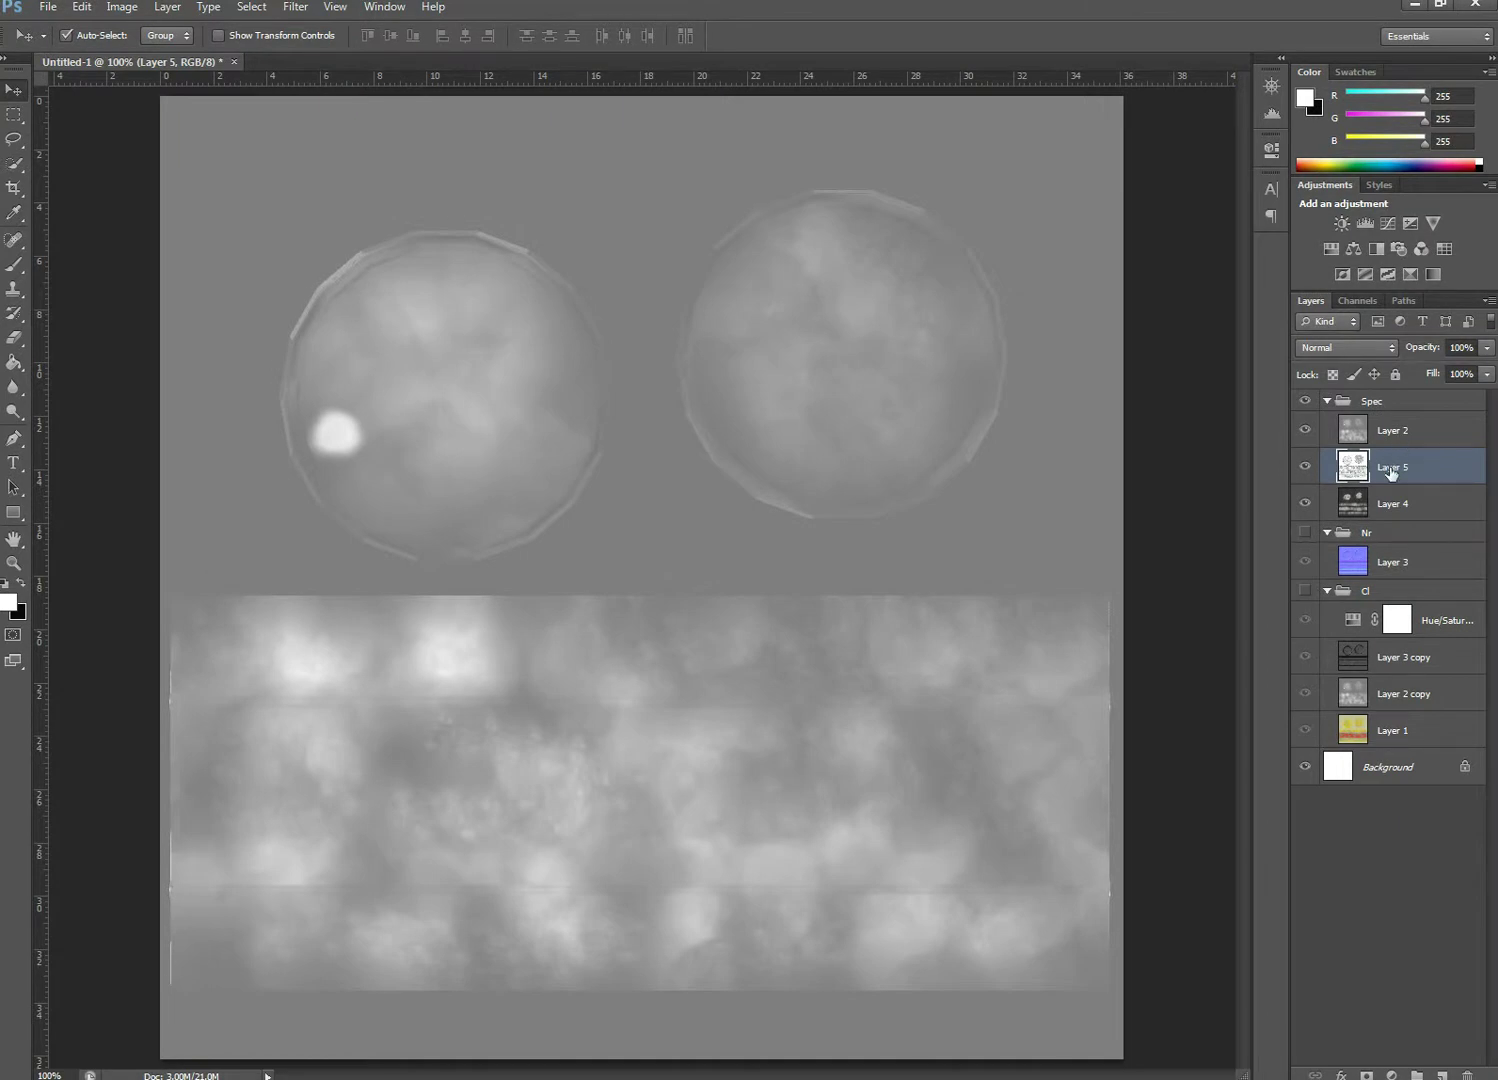
Set Layer 5 in the Spec group to Multiply with Layer 2 hidden, and show Layer 2 again
click(1392, 348)
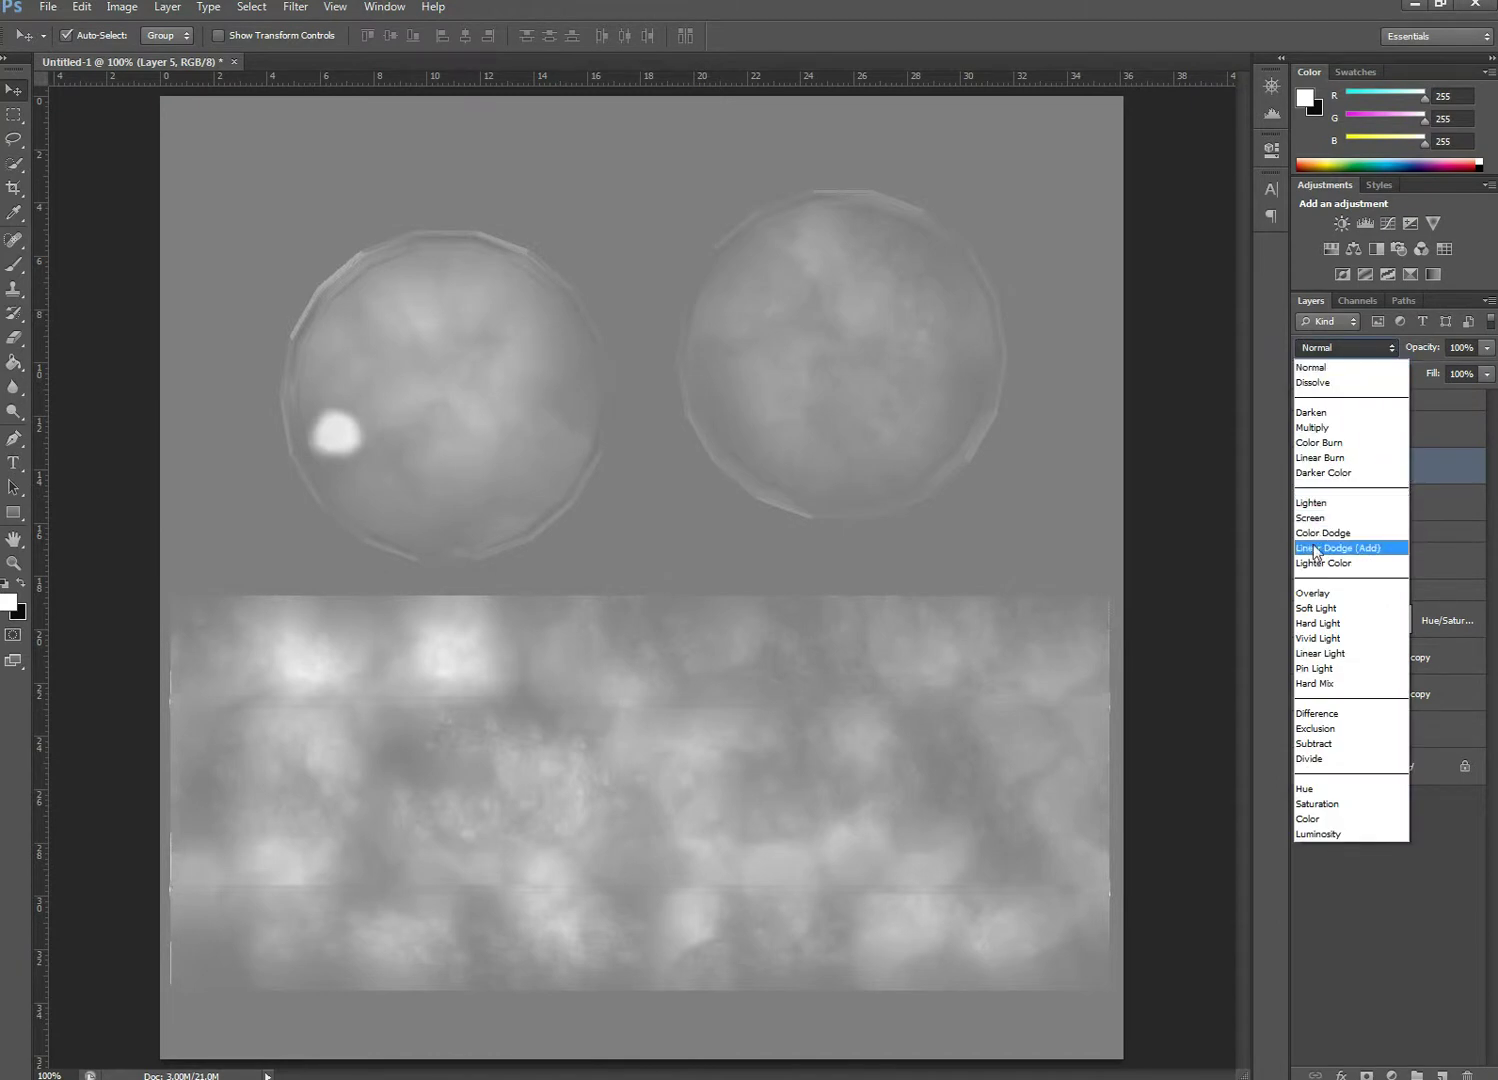
click(1432, 441)
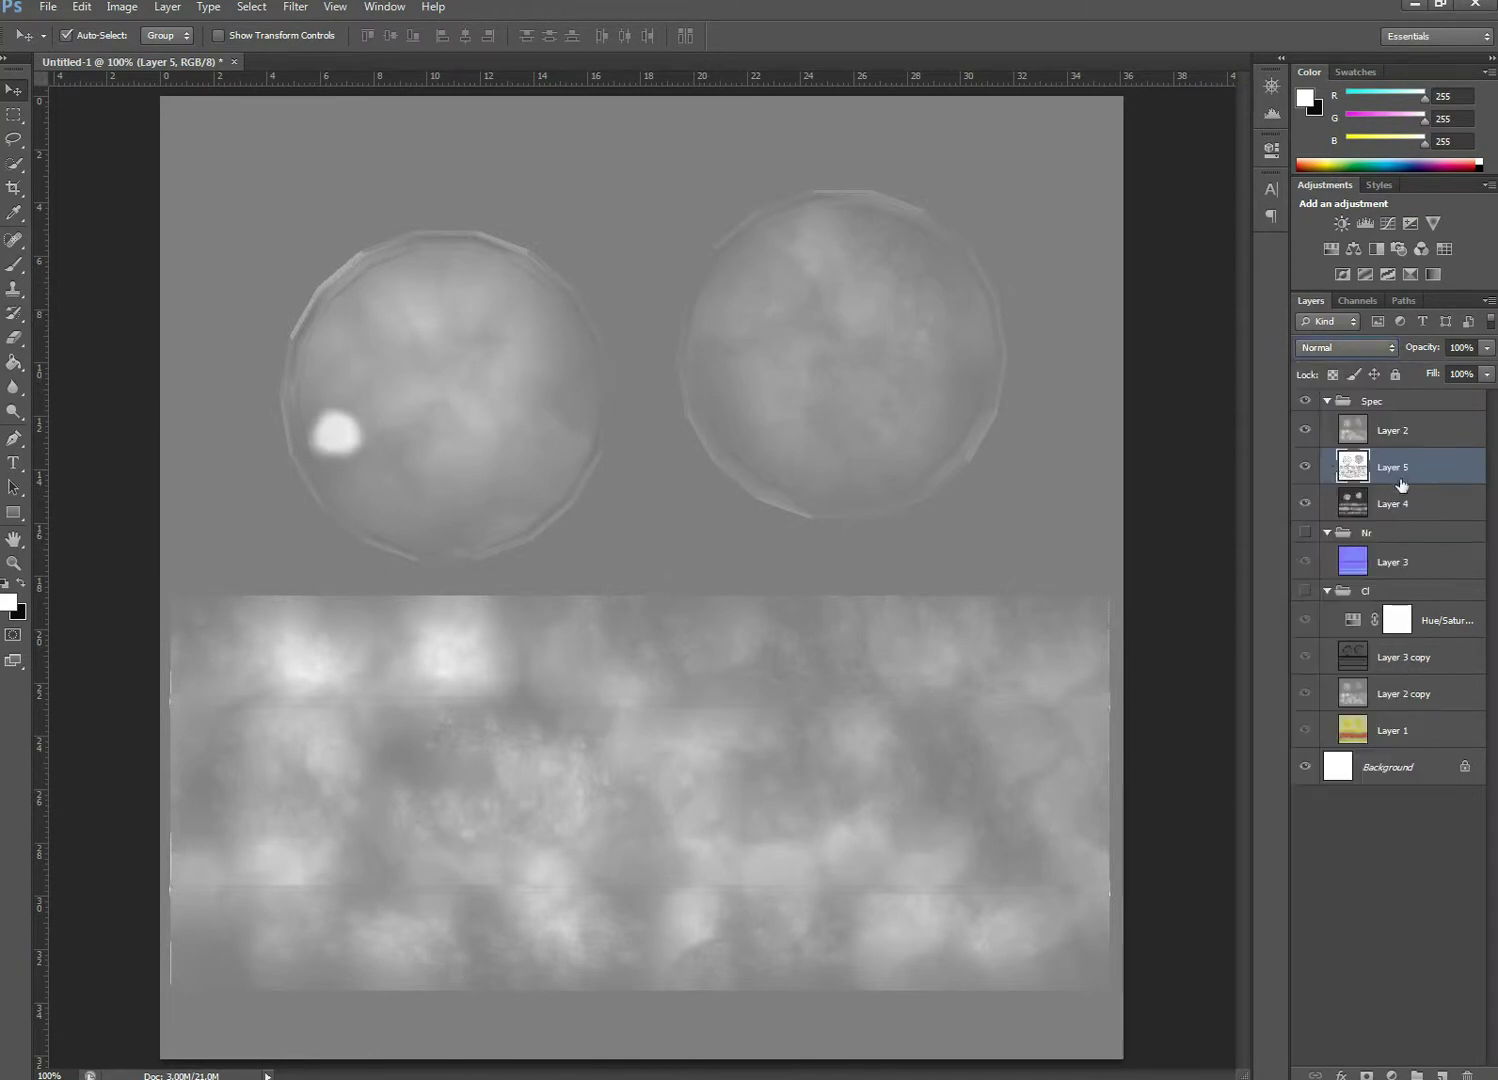
click(1305, 430)
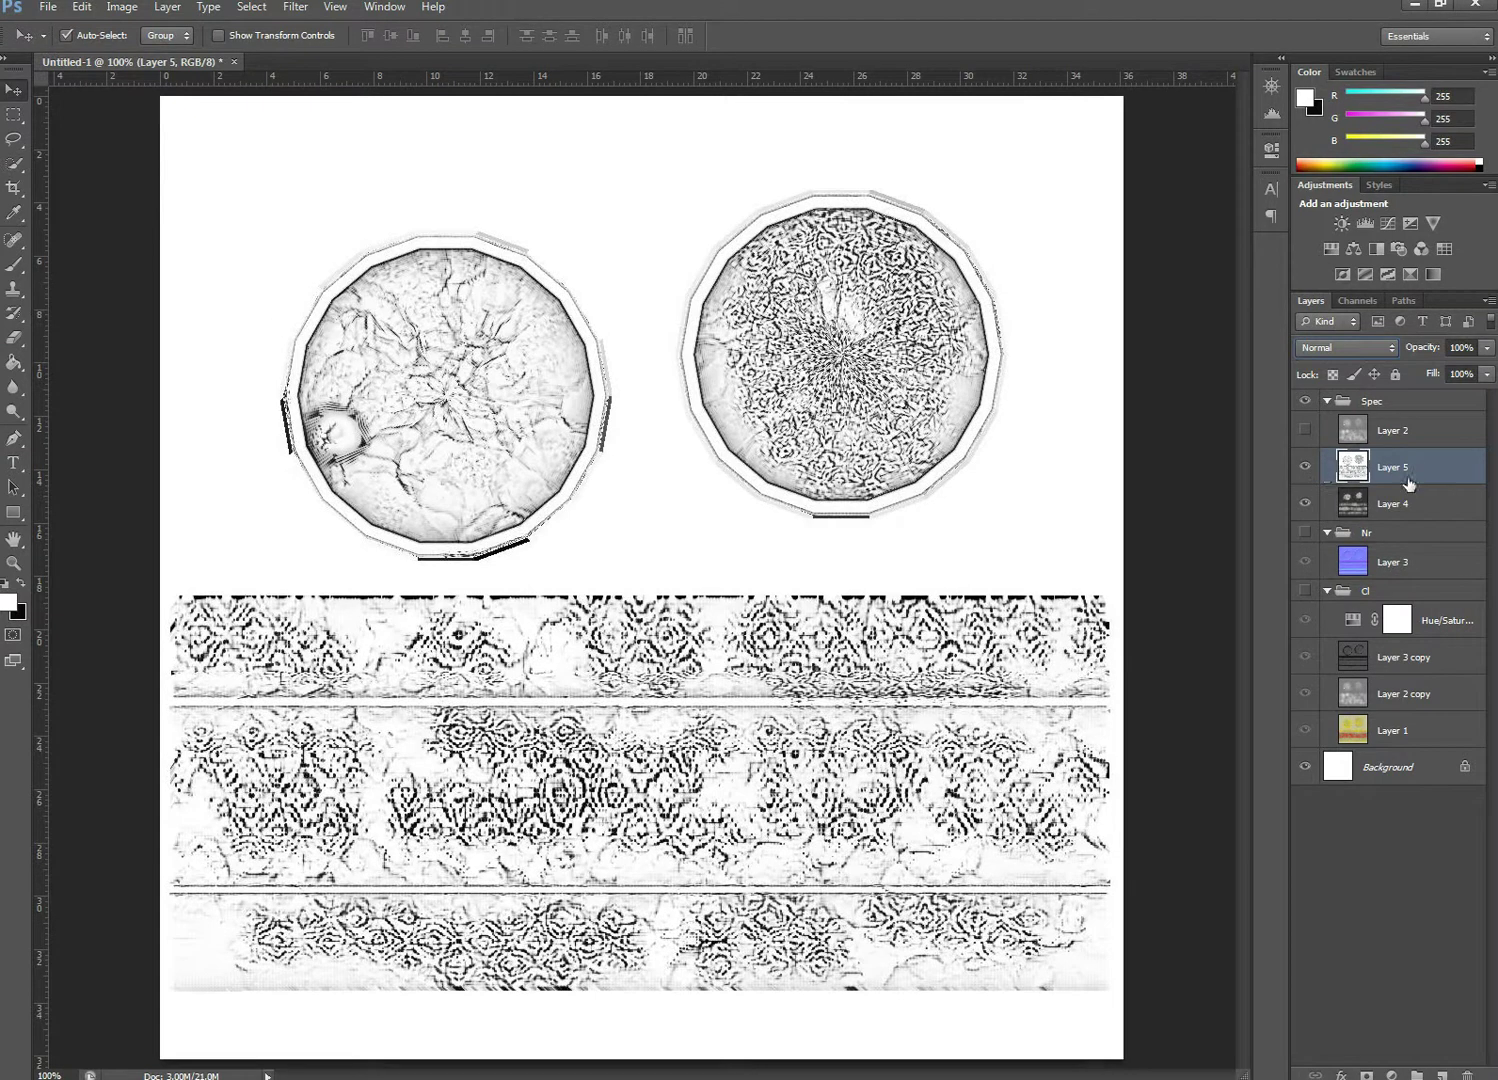
click(1390, 346)
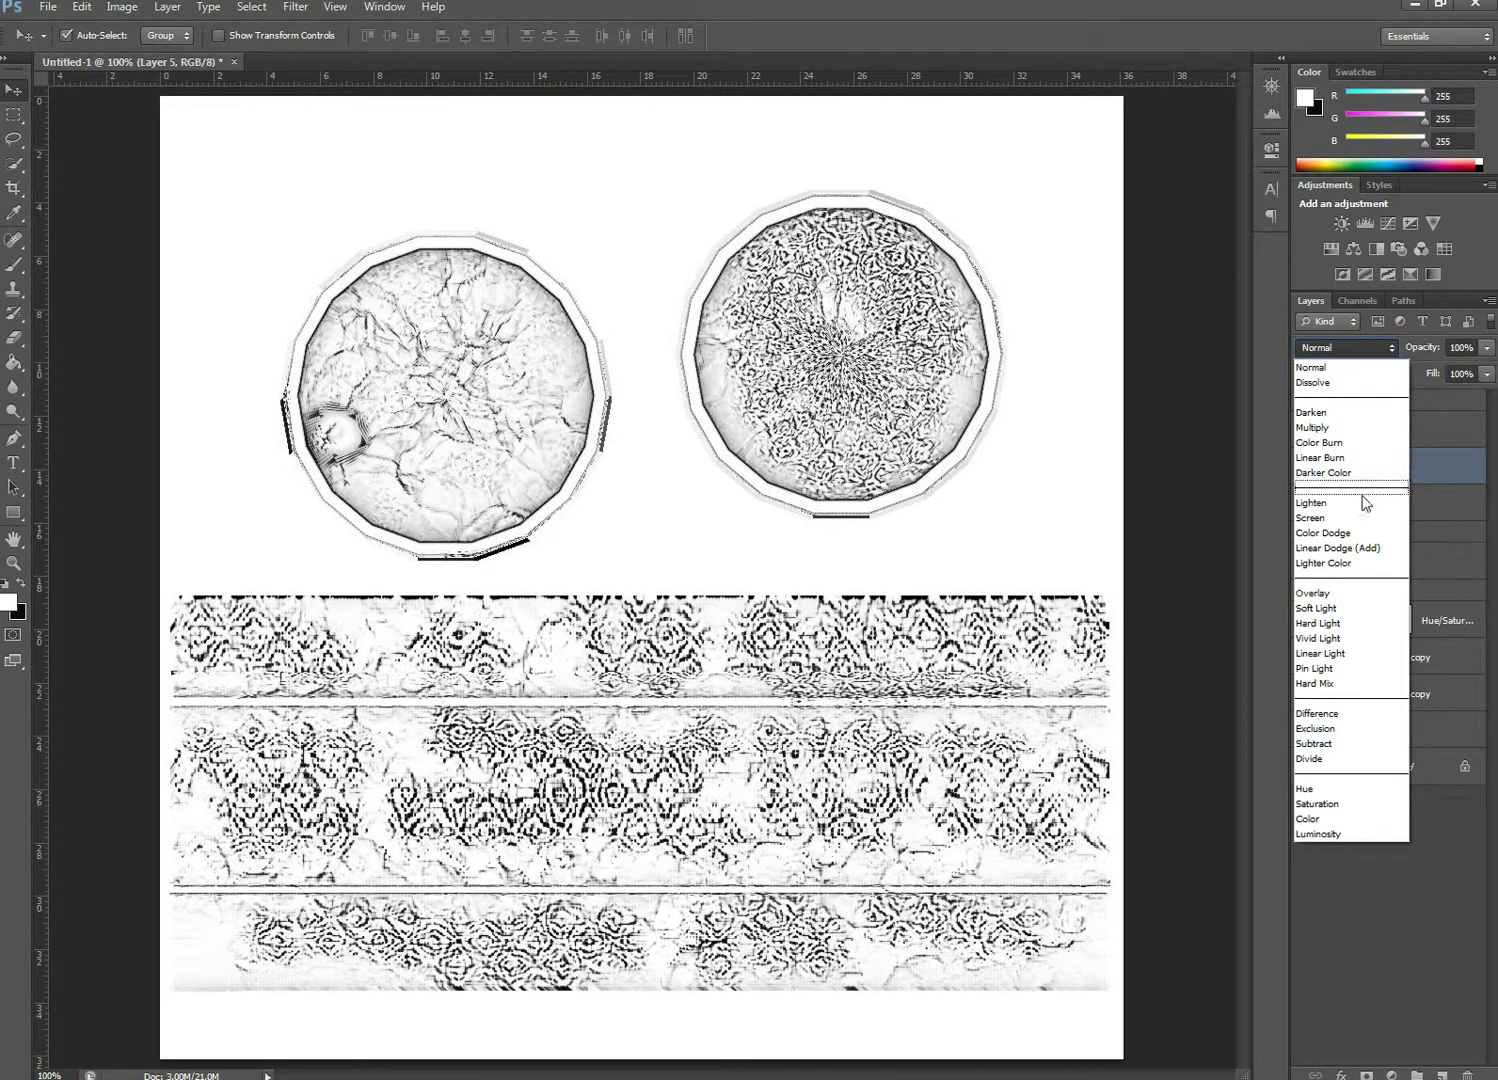
click(1323, 431)
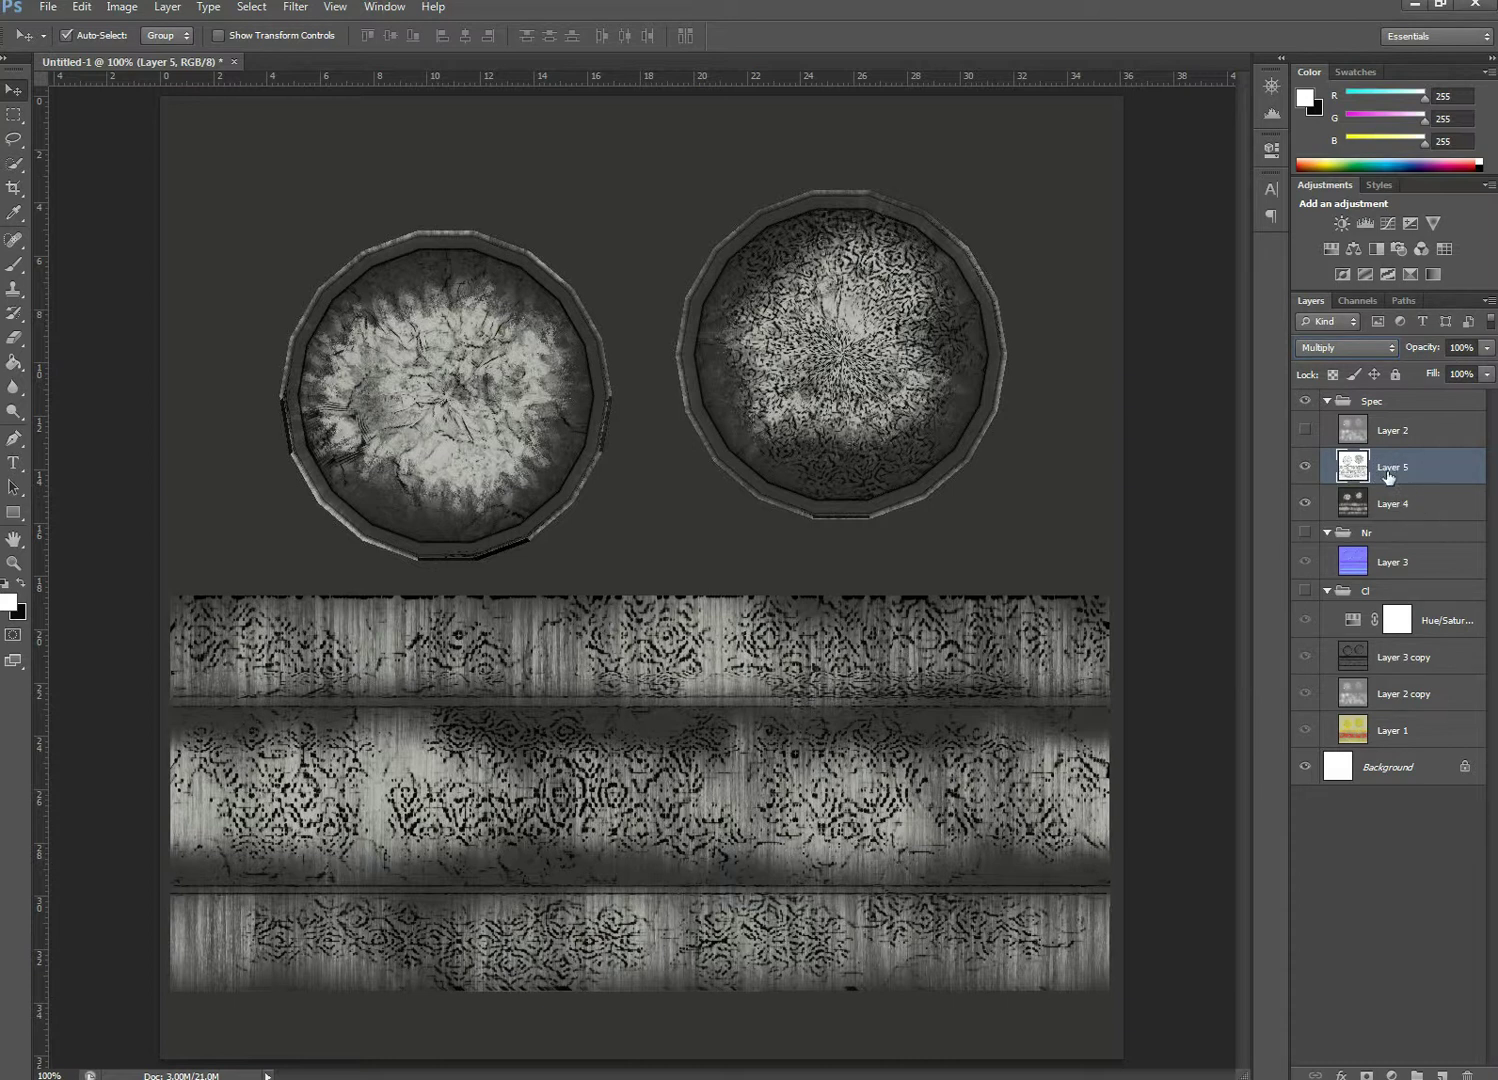
click(1305, 432)
click(1305, 432)
click(1305, 432)
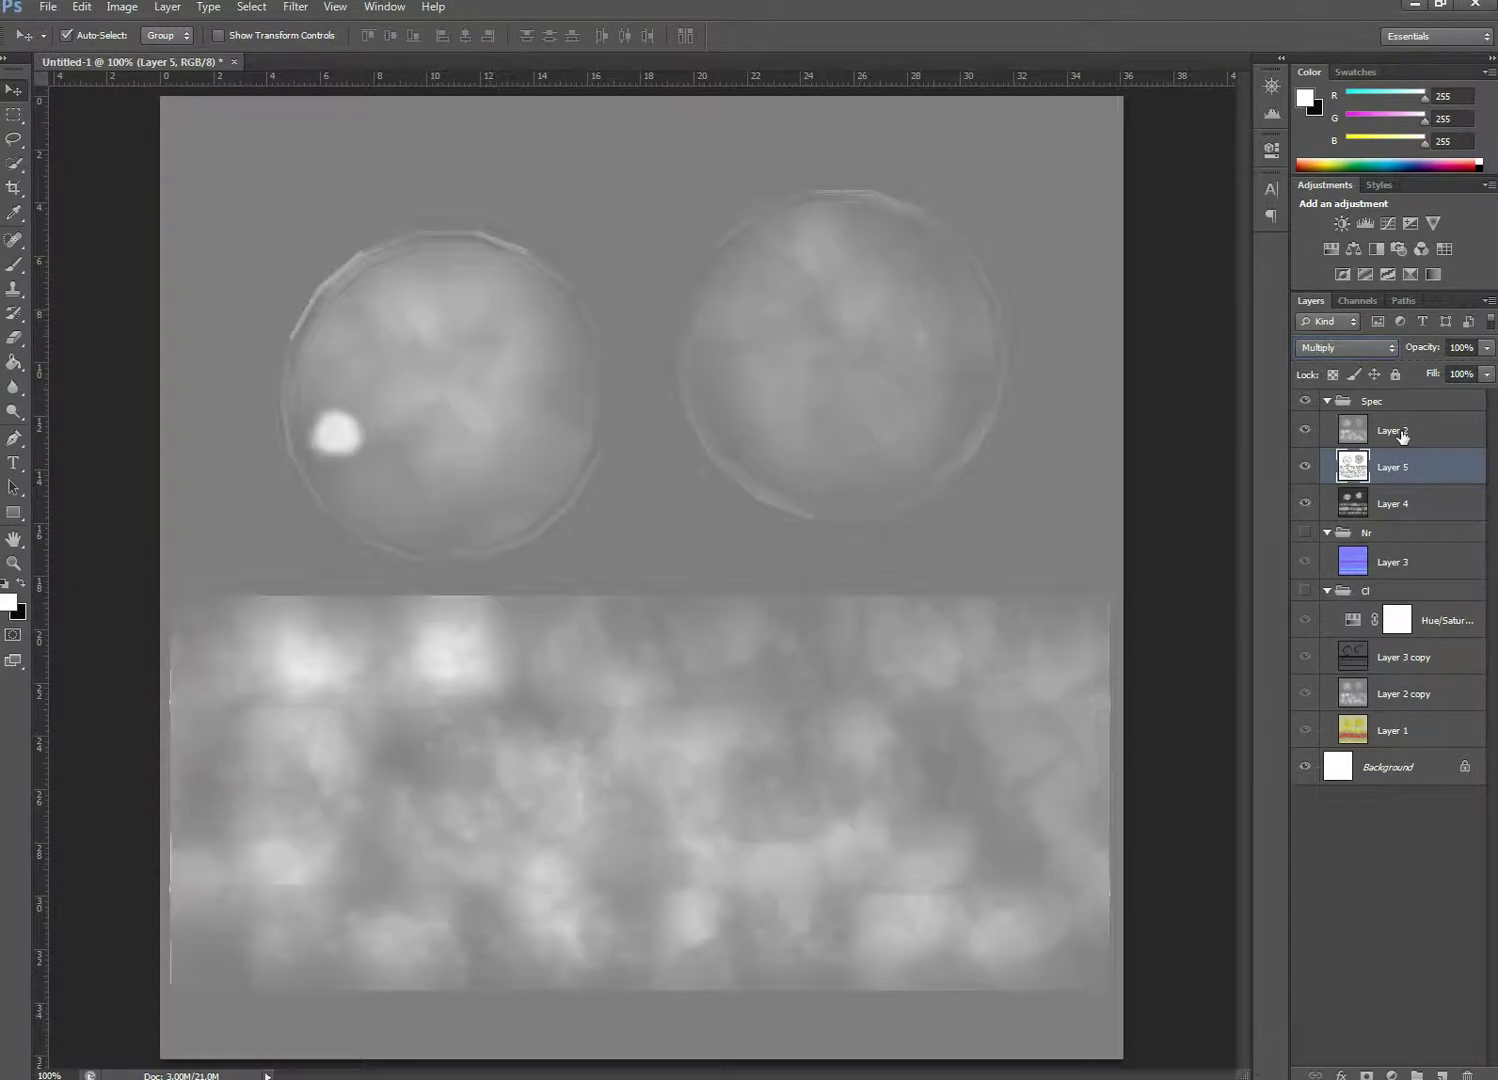
Try the Overlay blend mode on Layer 5 and return it to Multiply
click(1389, 348)
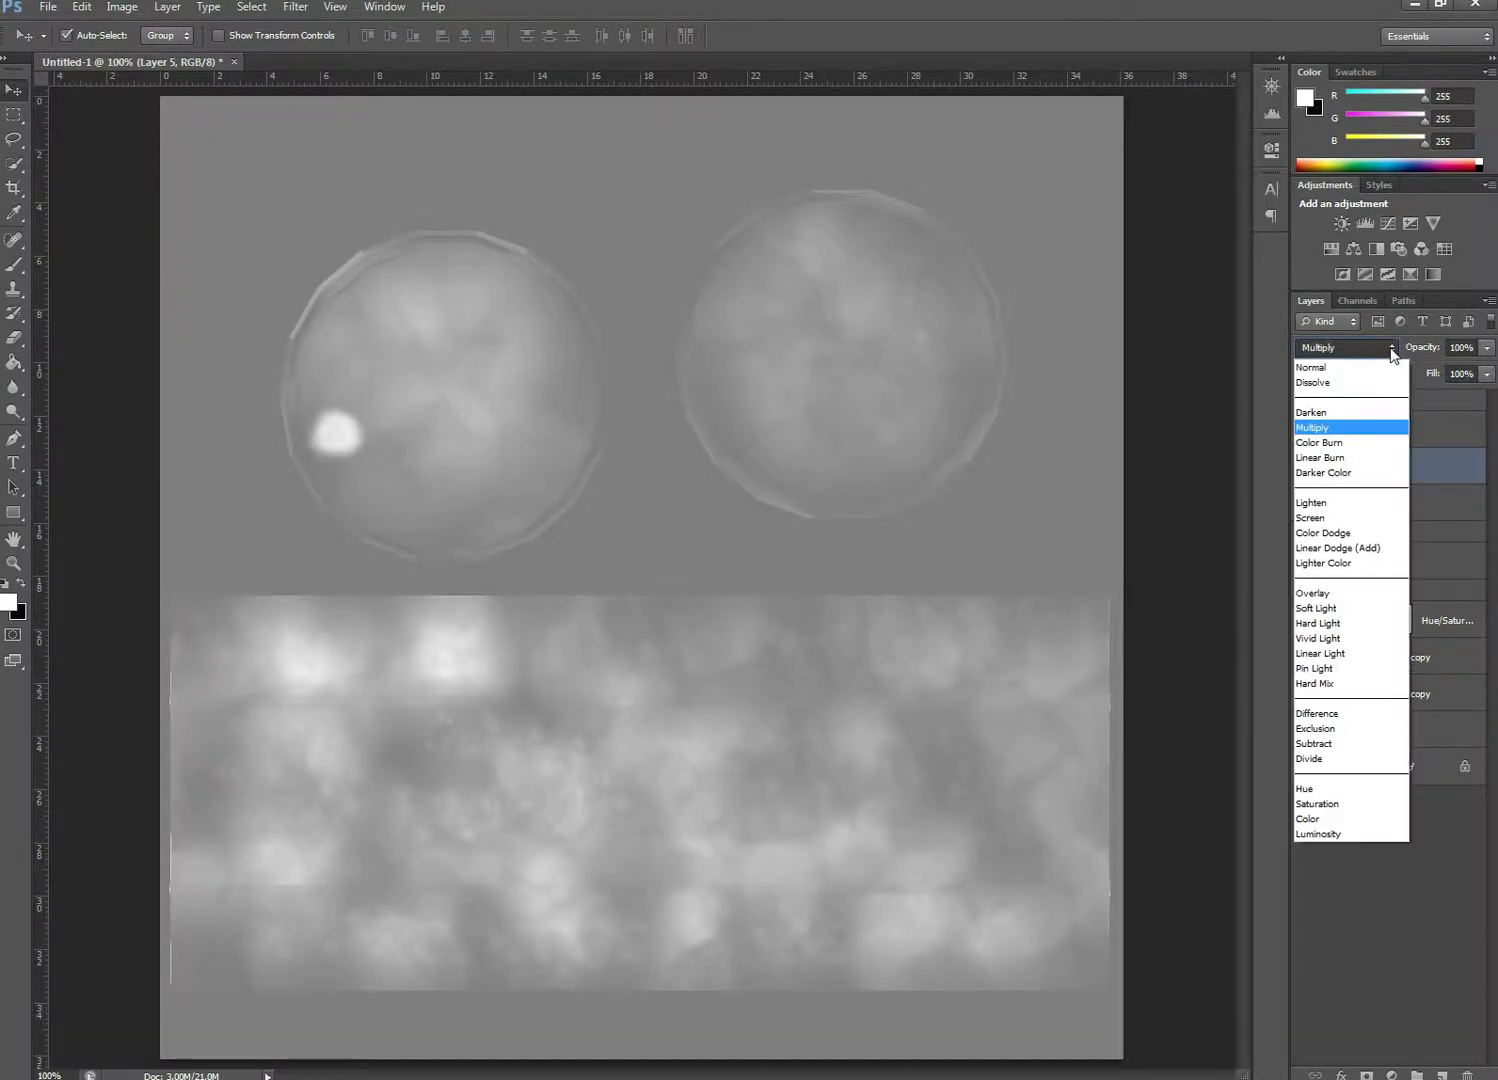
click(1340, 434)
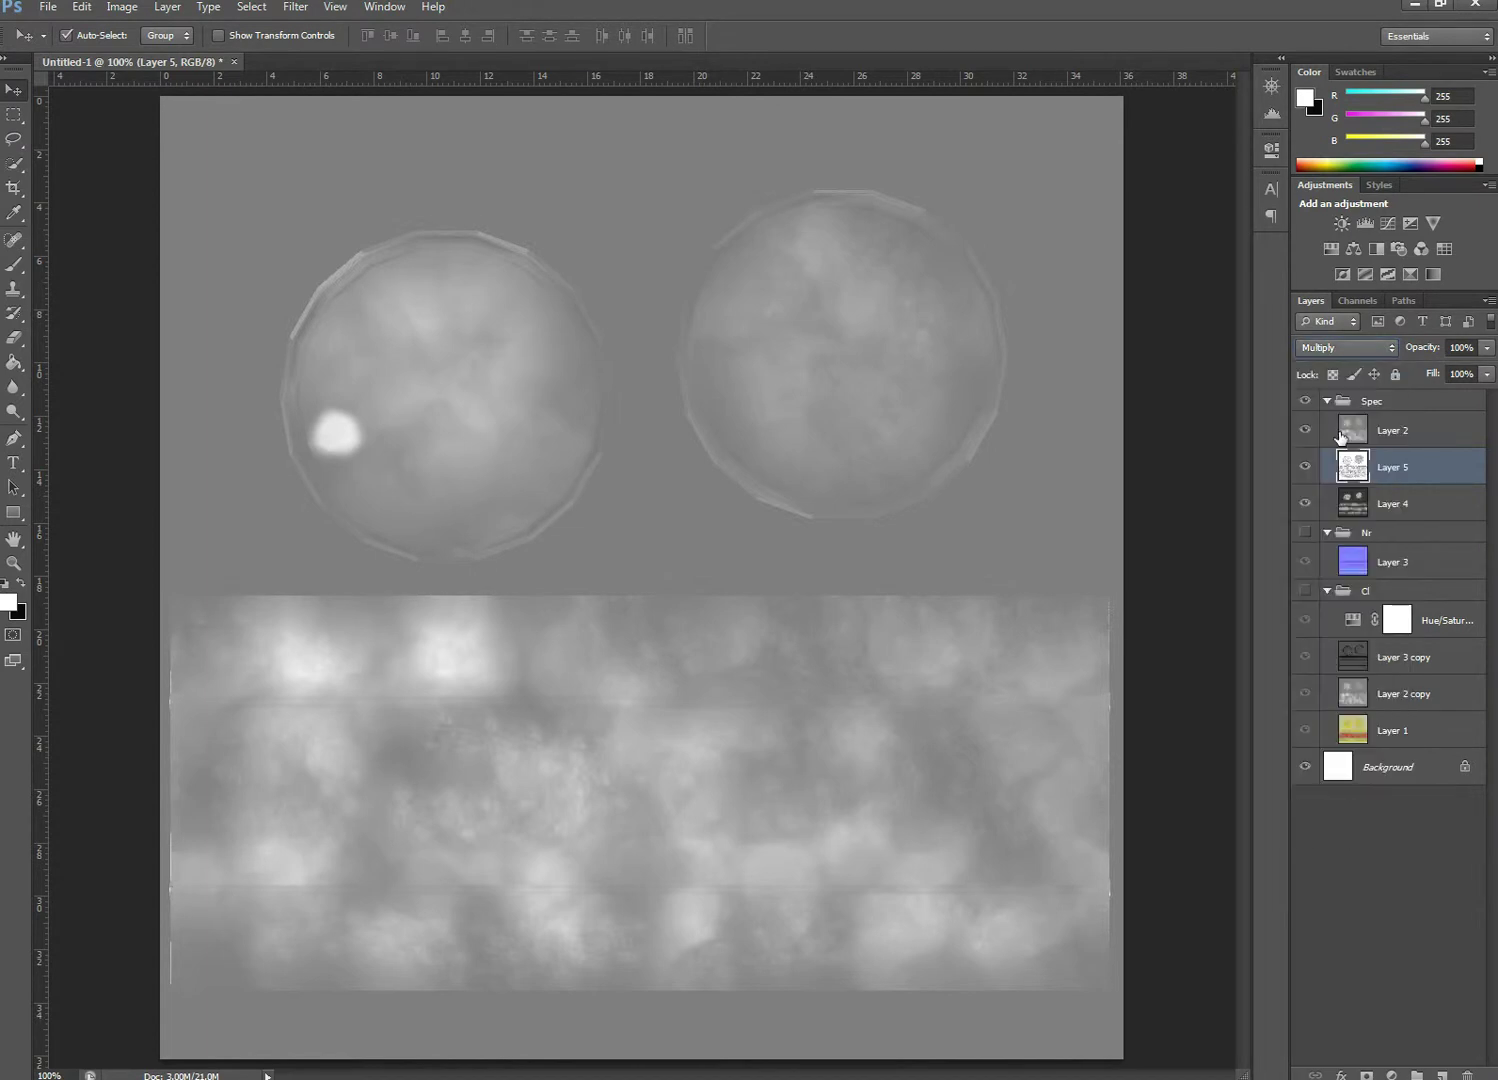
click(1390, 348)
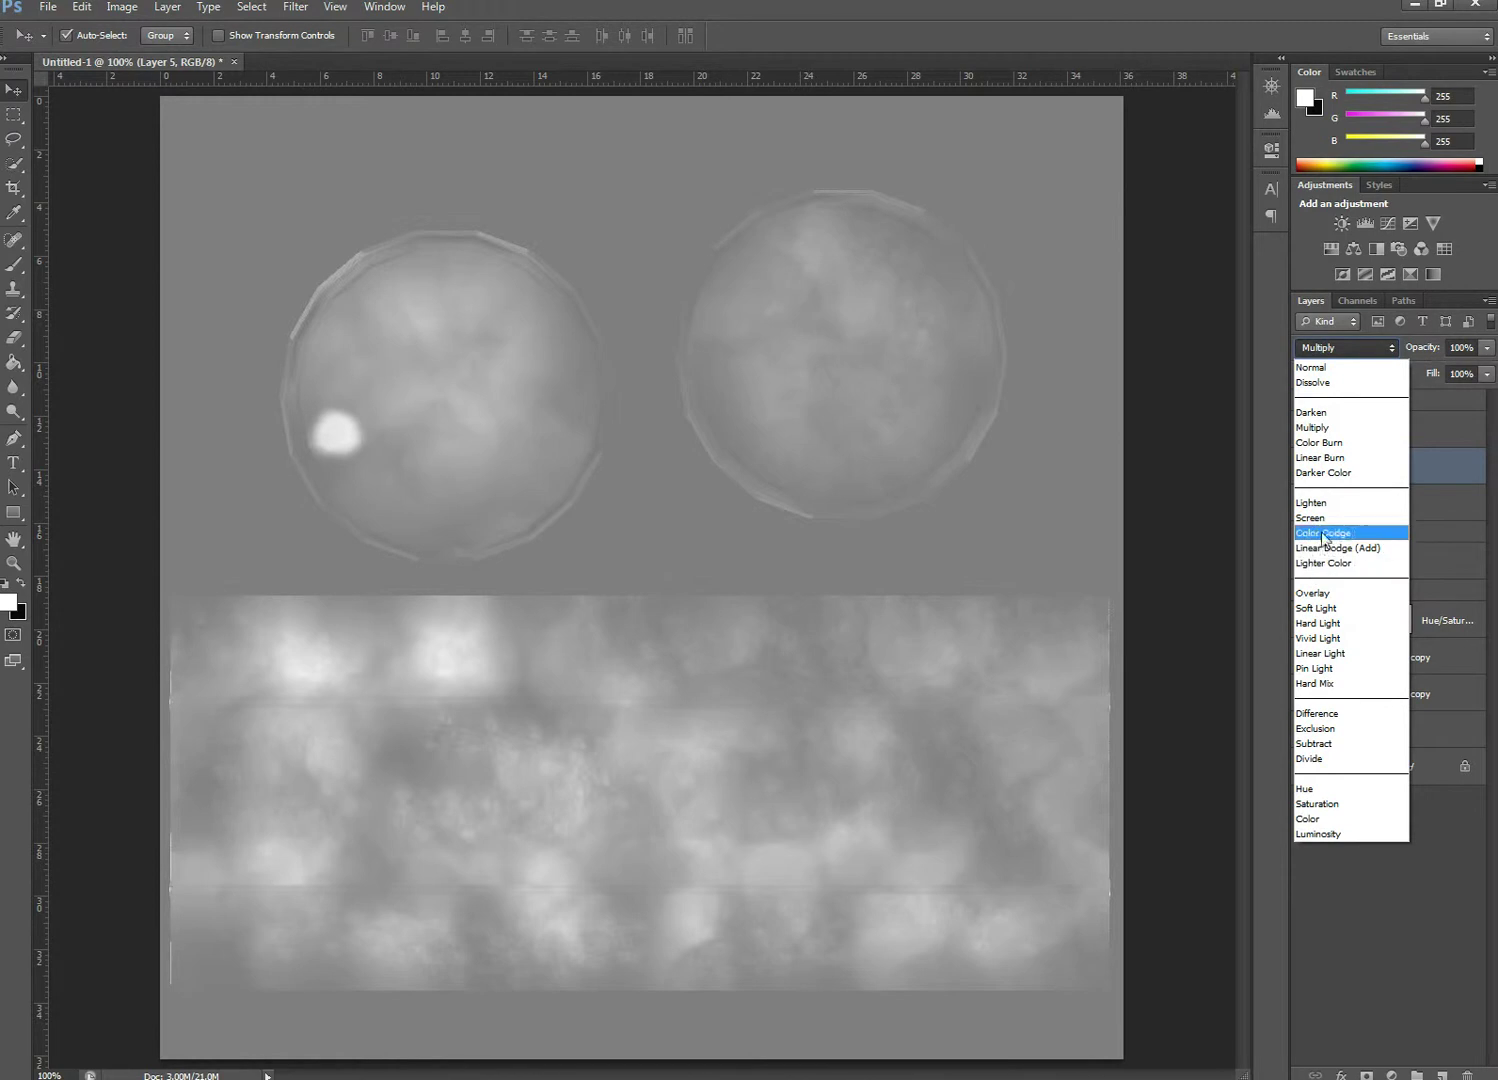
click(1317, 594)
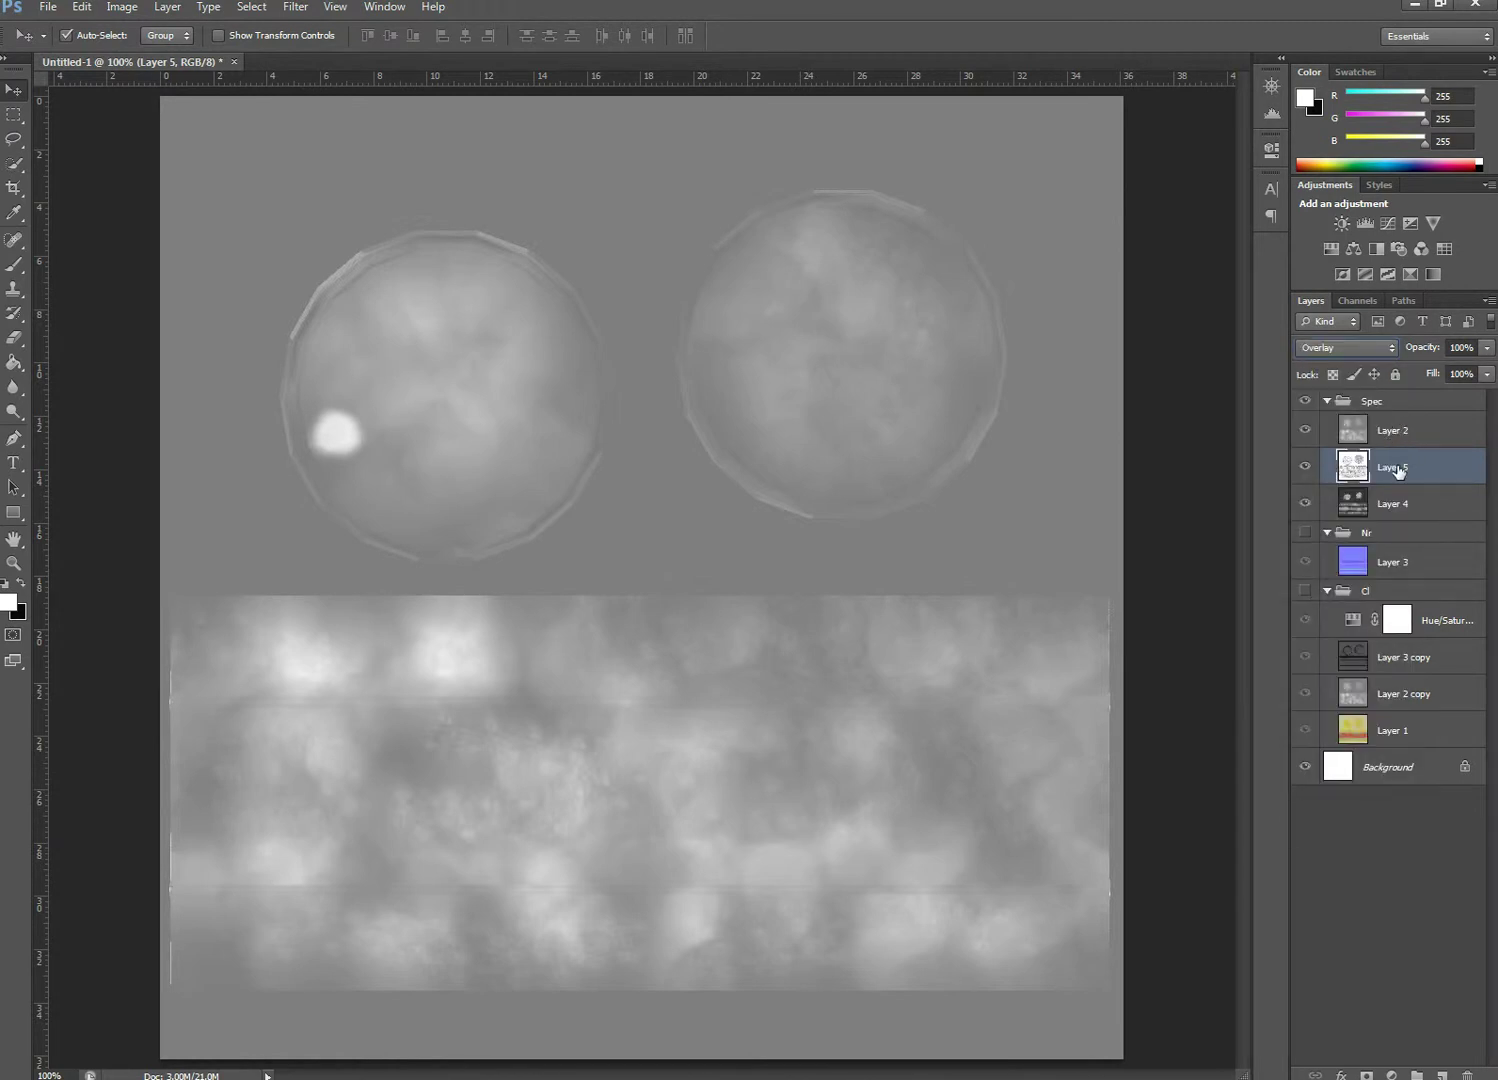
click(1388, 343)
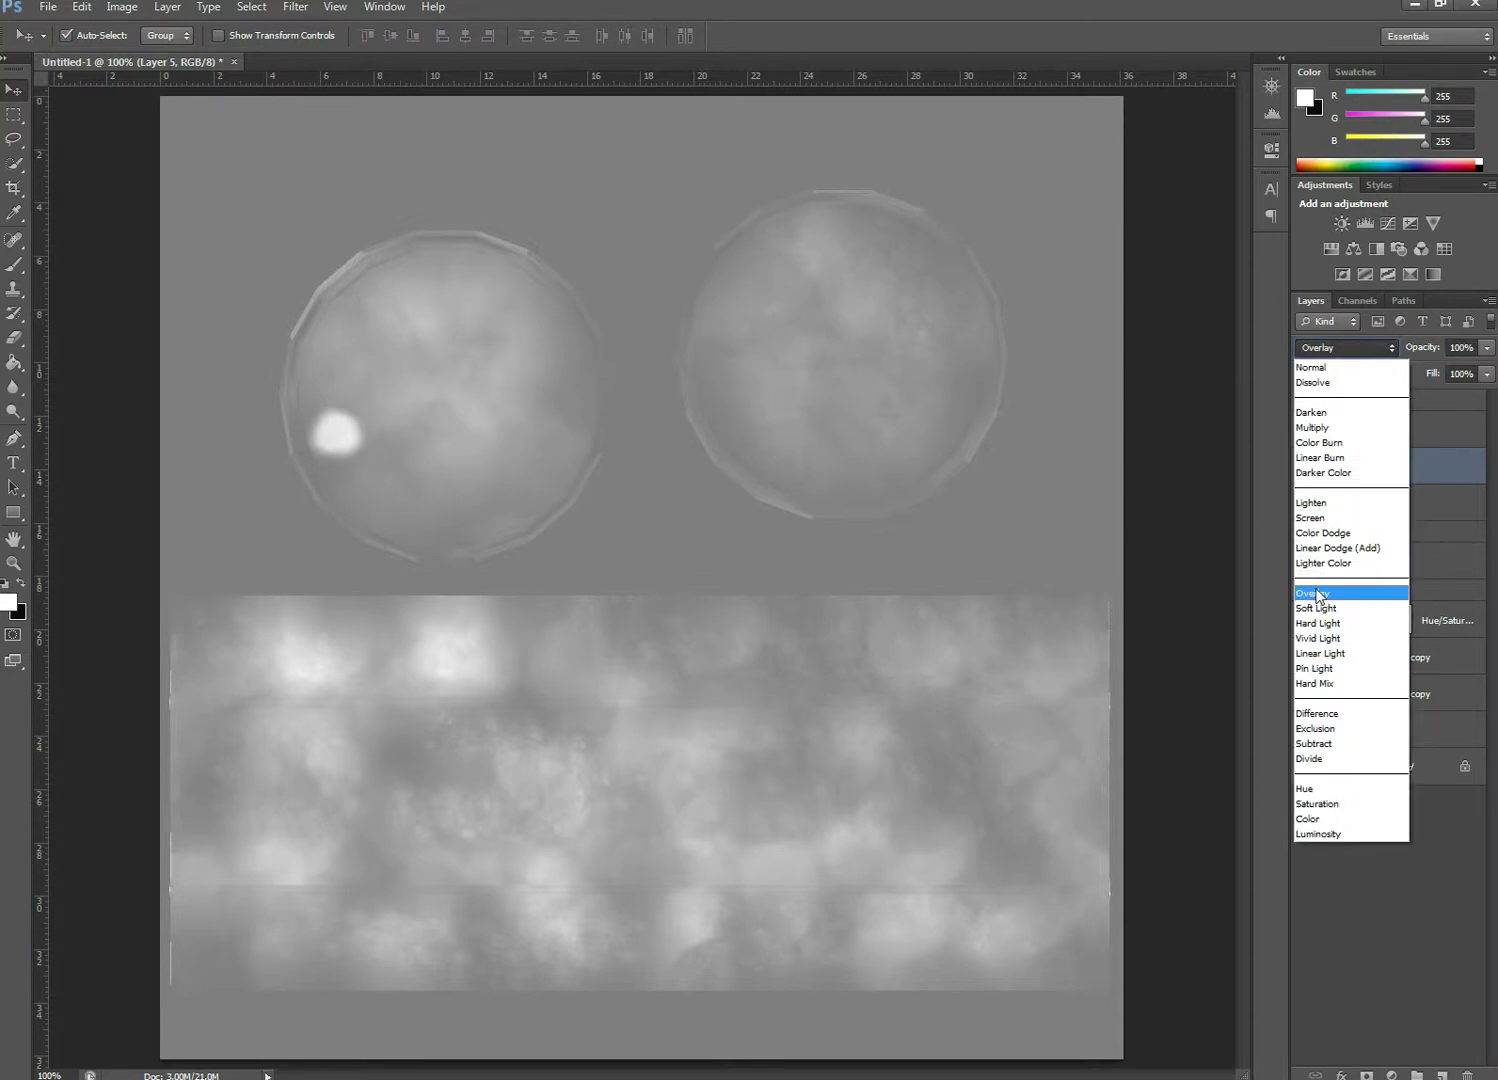
click(1331, 434)
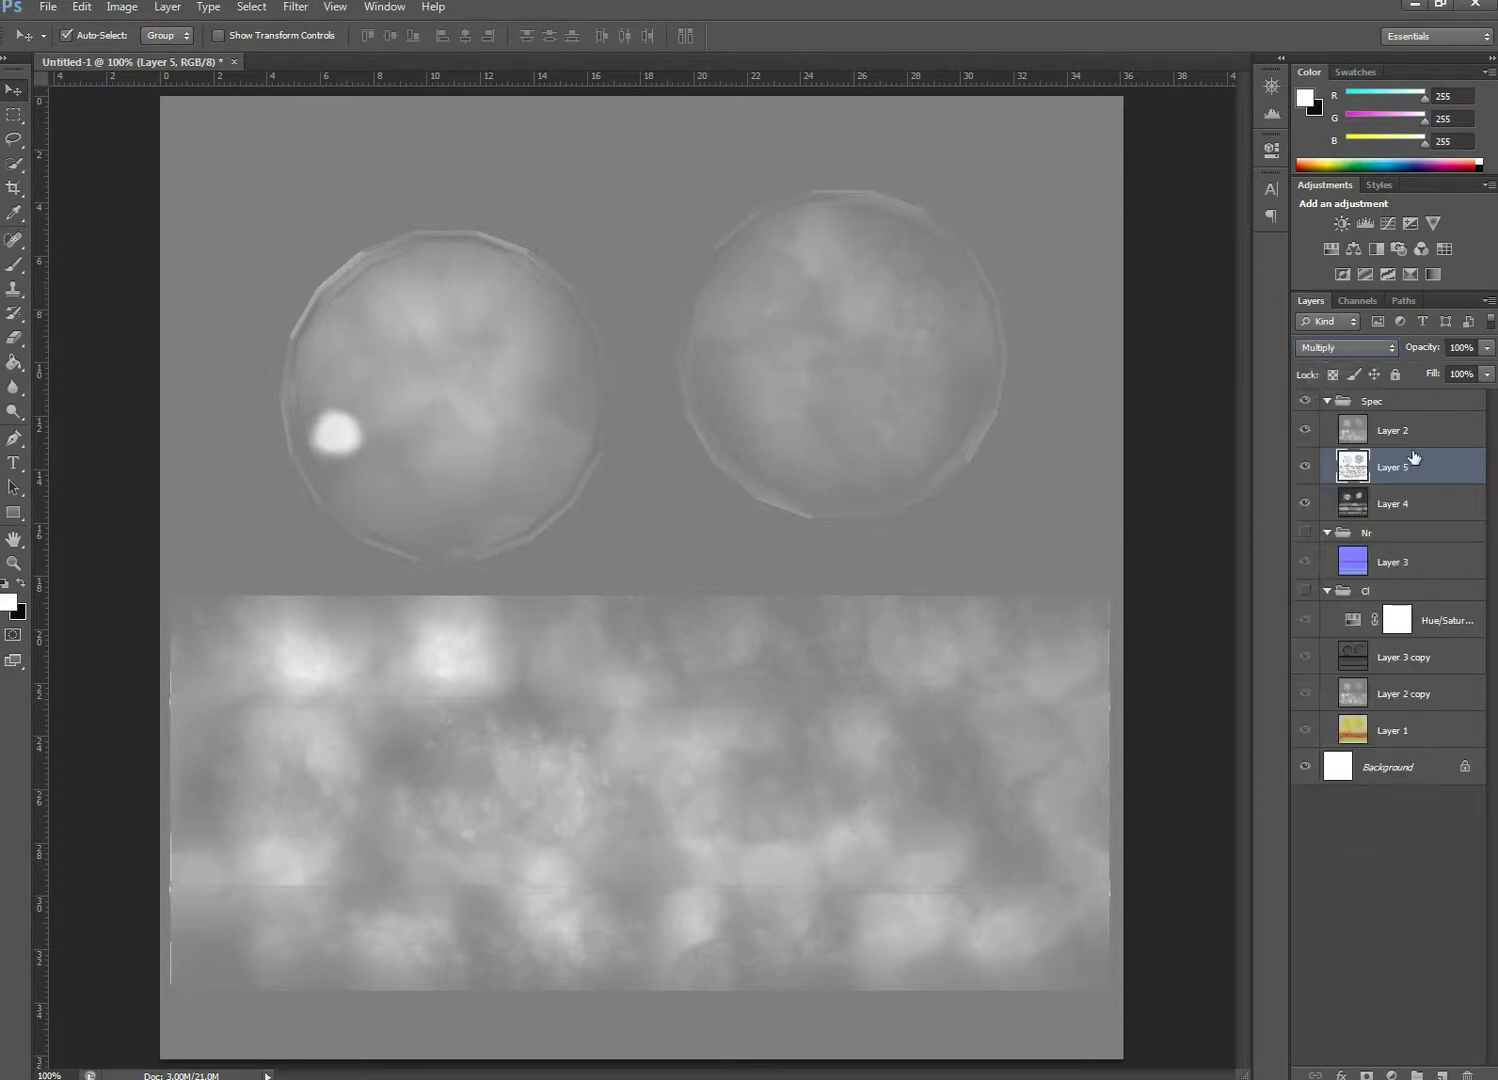
Try Multiply on Layer 2 in the Spec group, and set its blend mode to Soft Light
click(1420, 432)
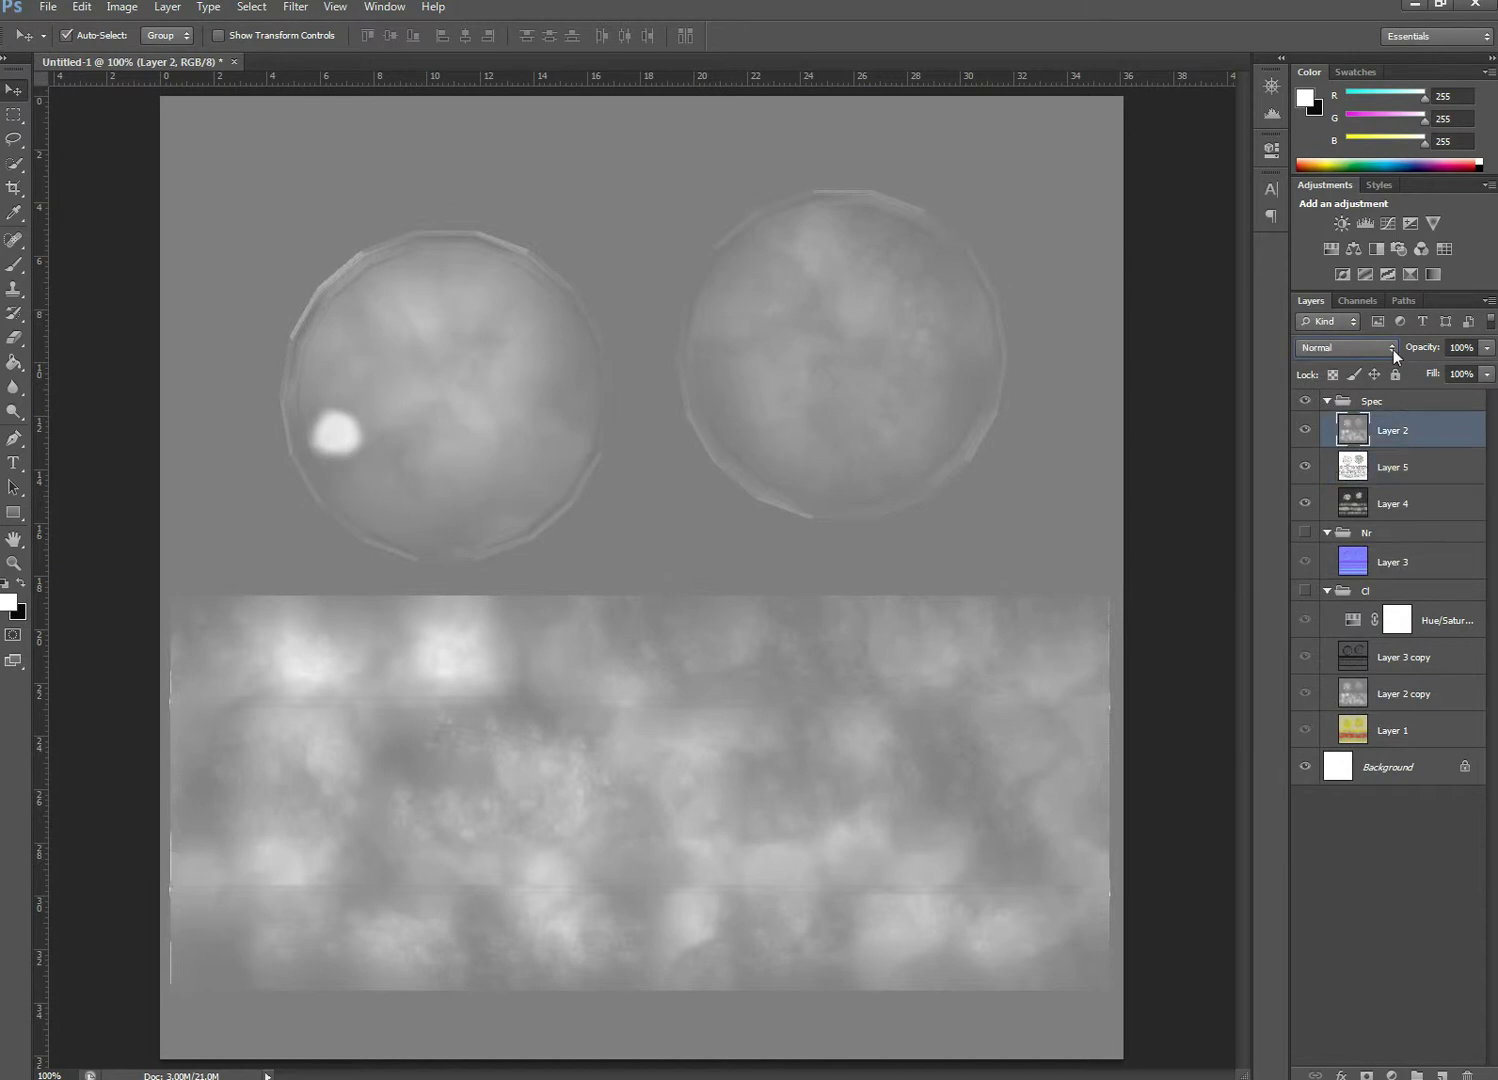
click(1393, 348)
click(1451, 403)
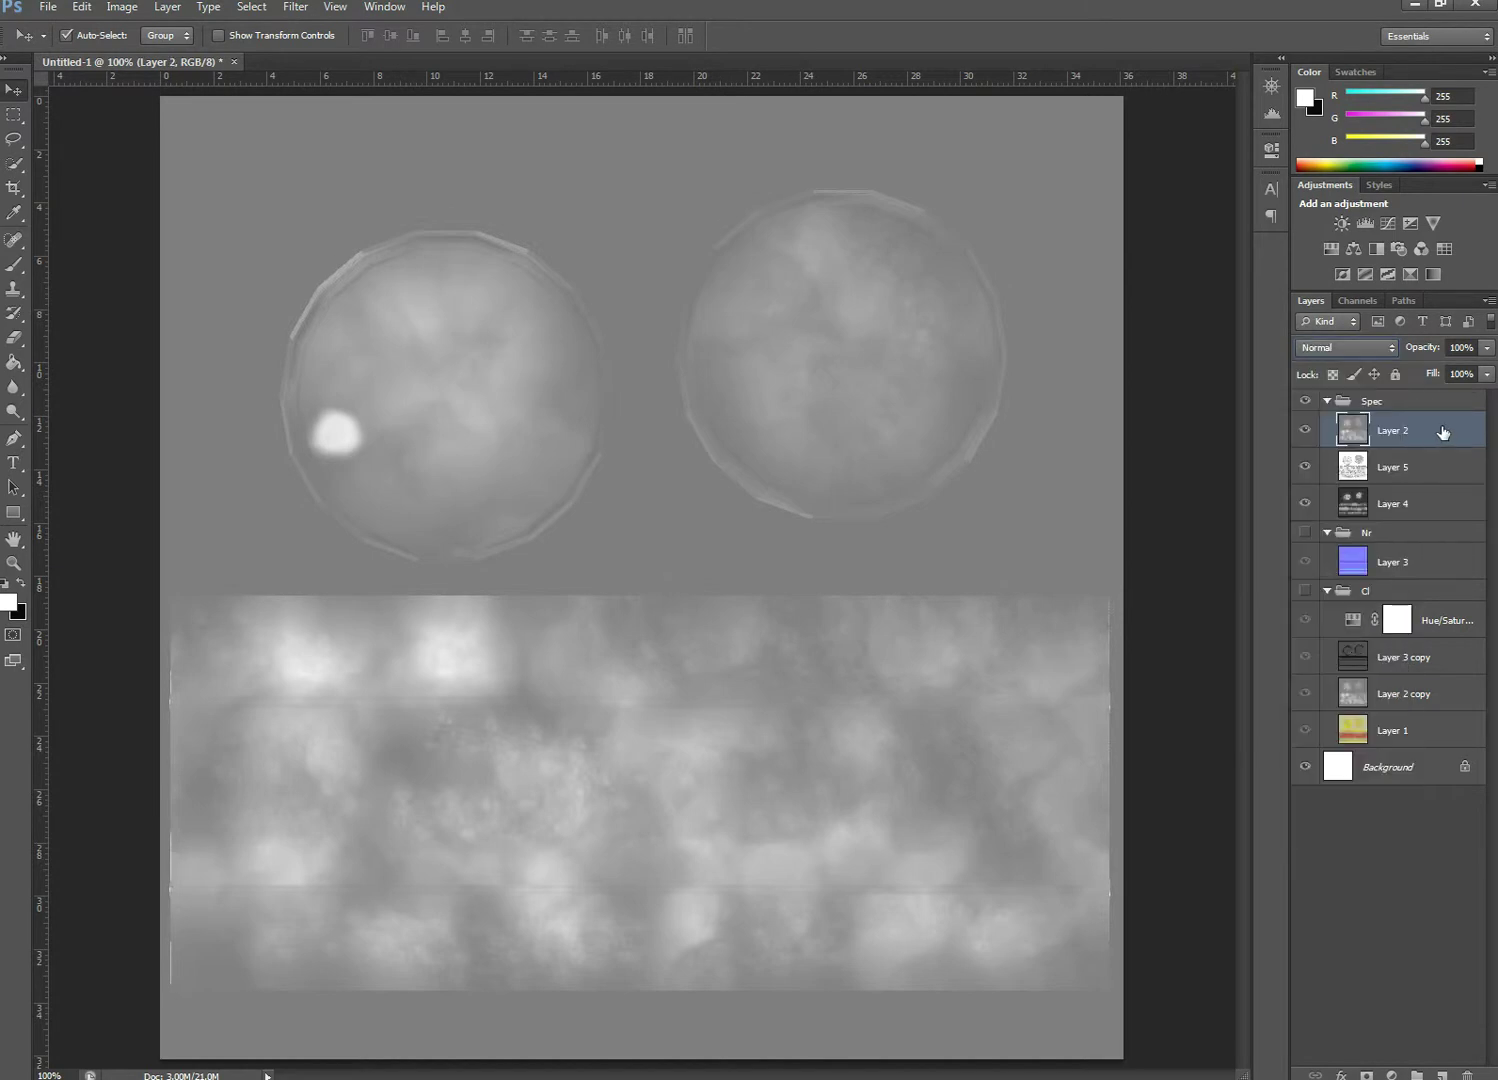
click(1393, 349)
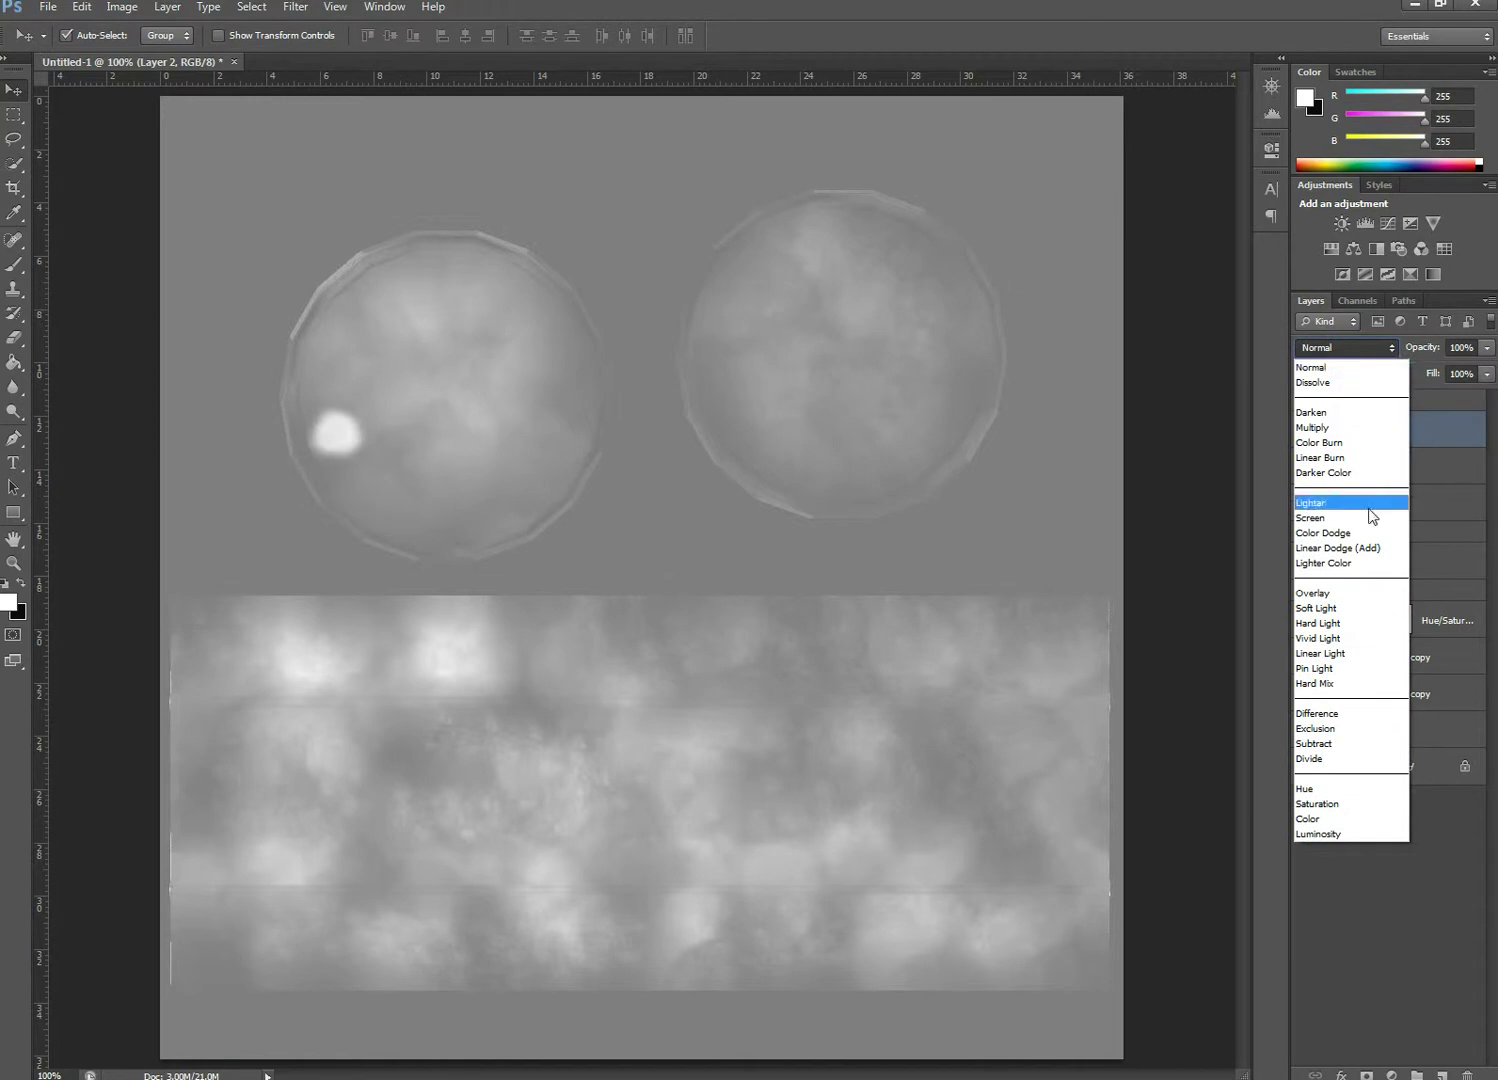
click(1318, 430)
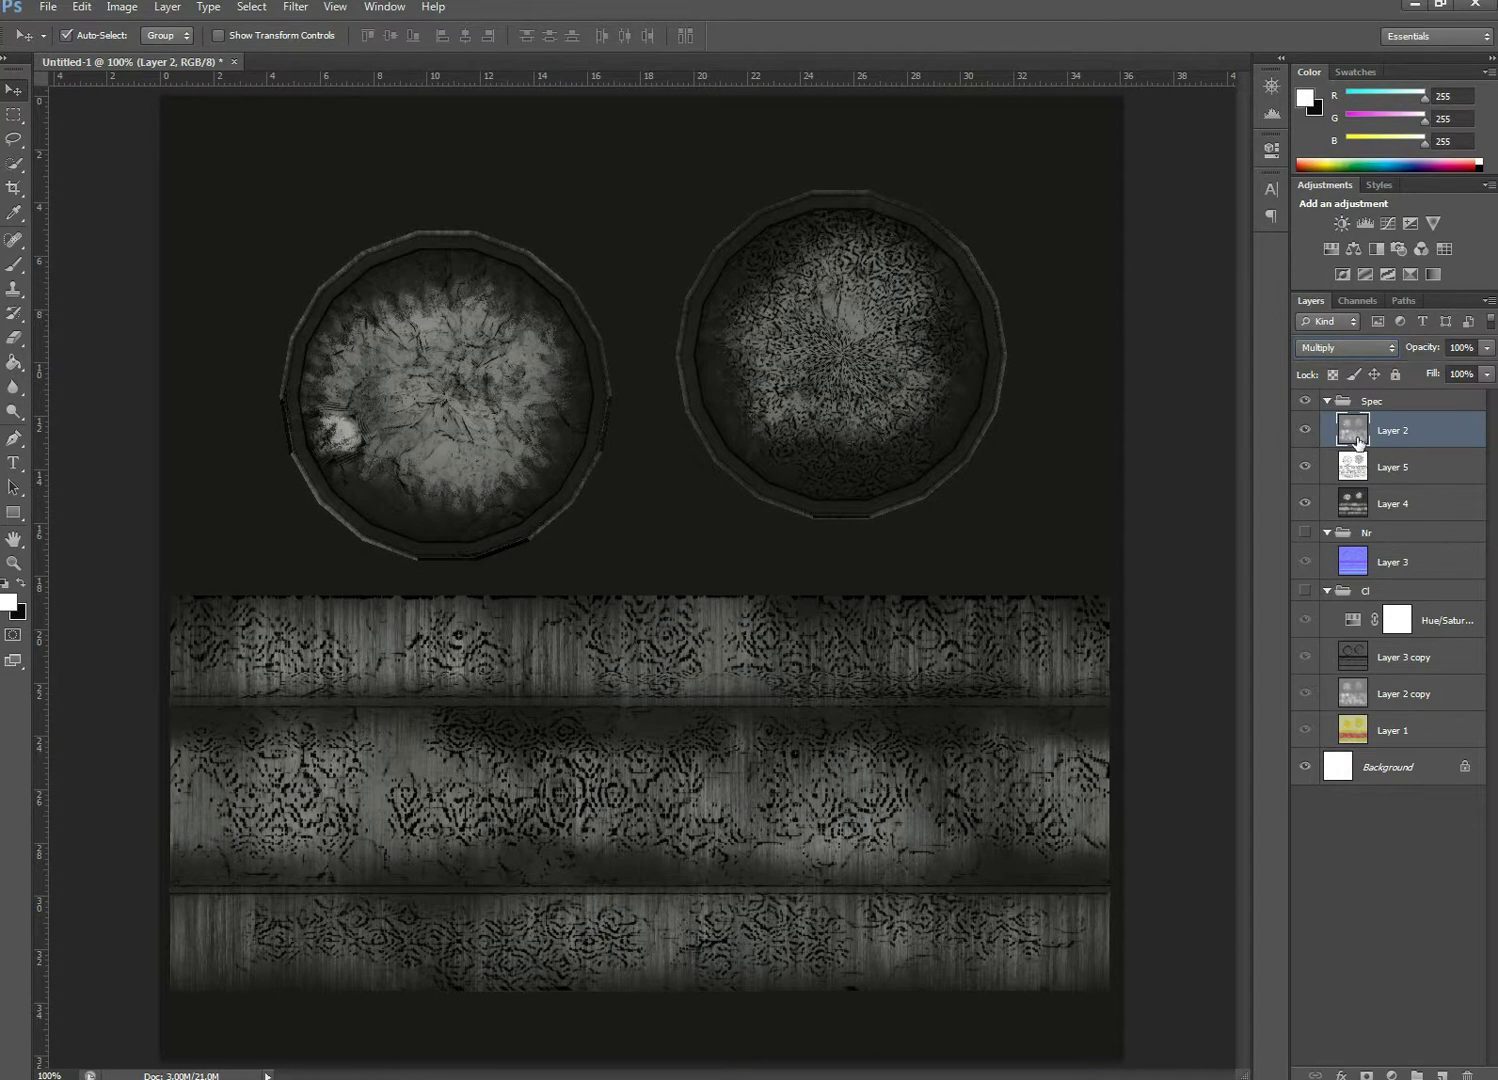
click(1356, 346)
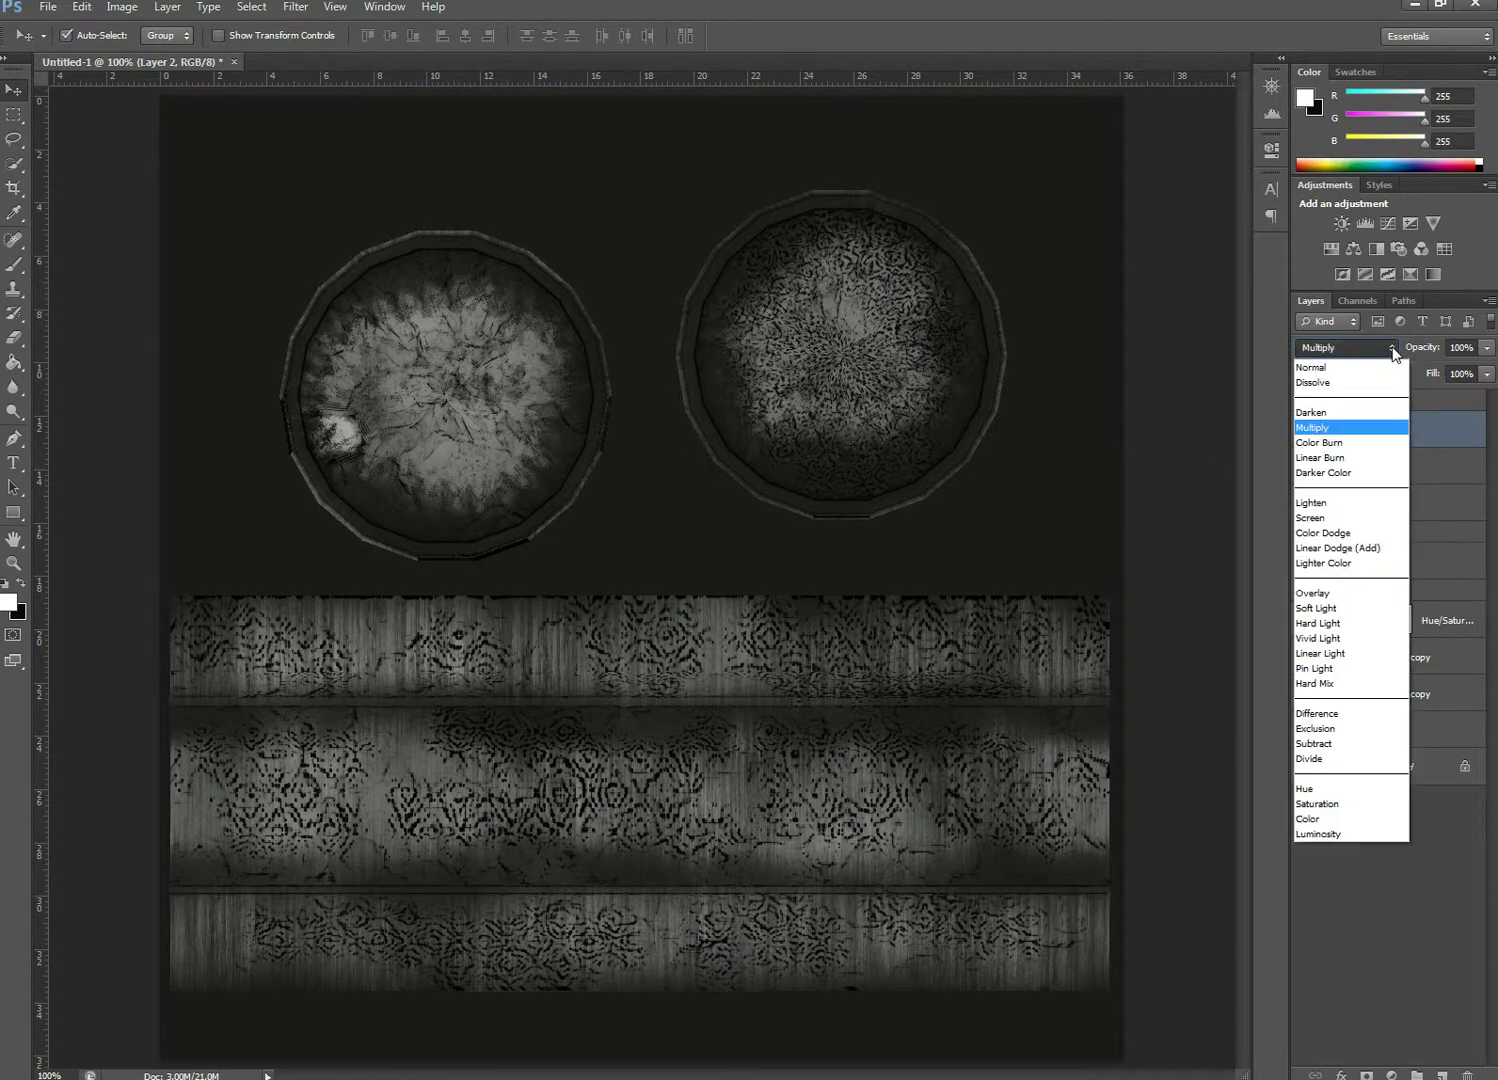
click(1325, 608)
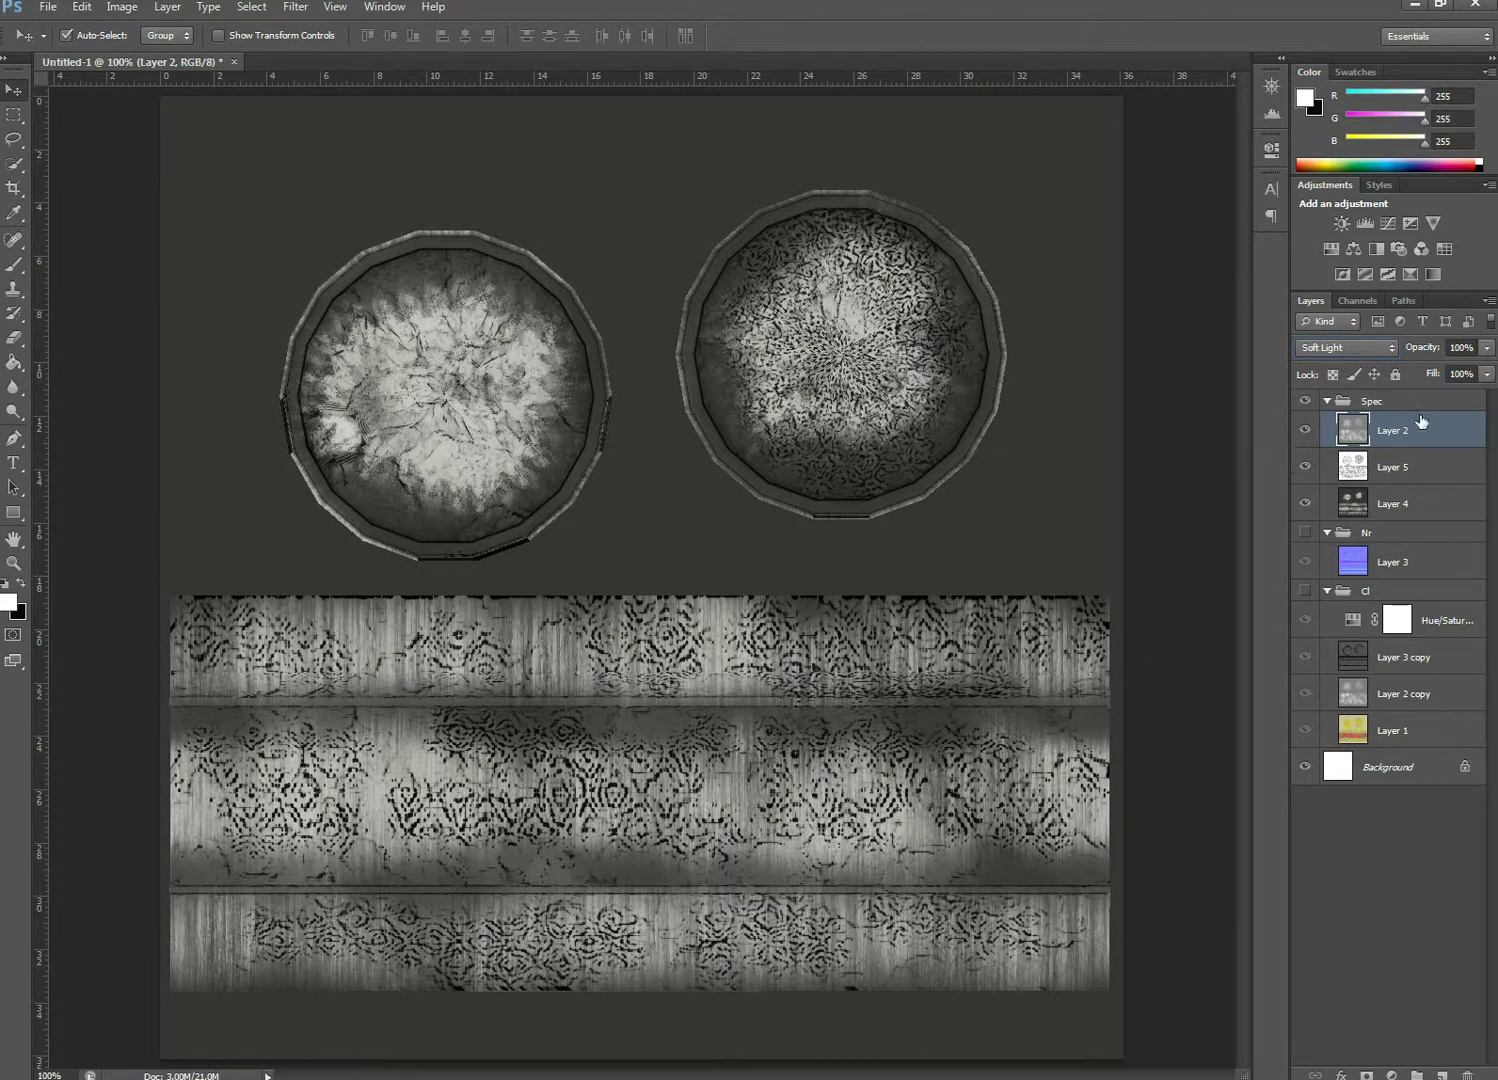
Save the specular map as a JPEG named Final_Barral_Spec.jpg in the Demo folder, at Maximum quality 12
click(47, 7)
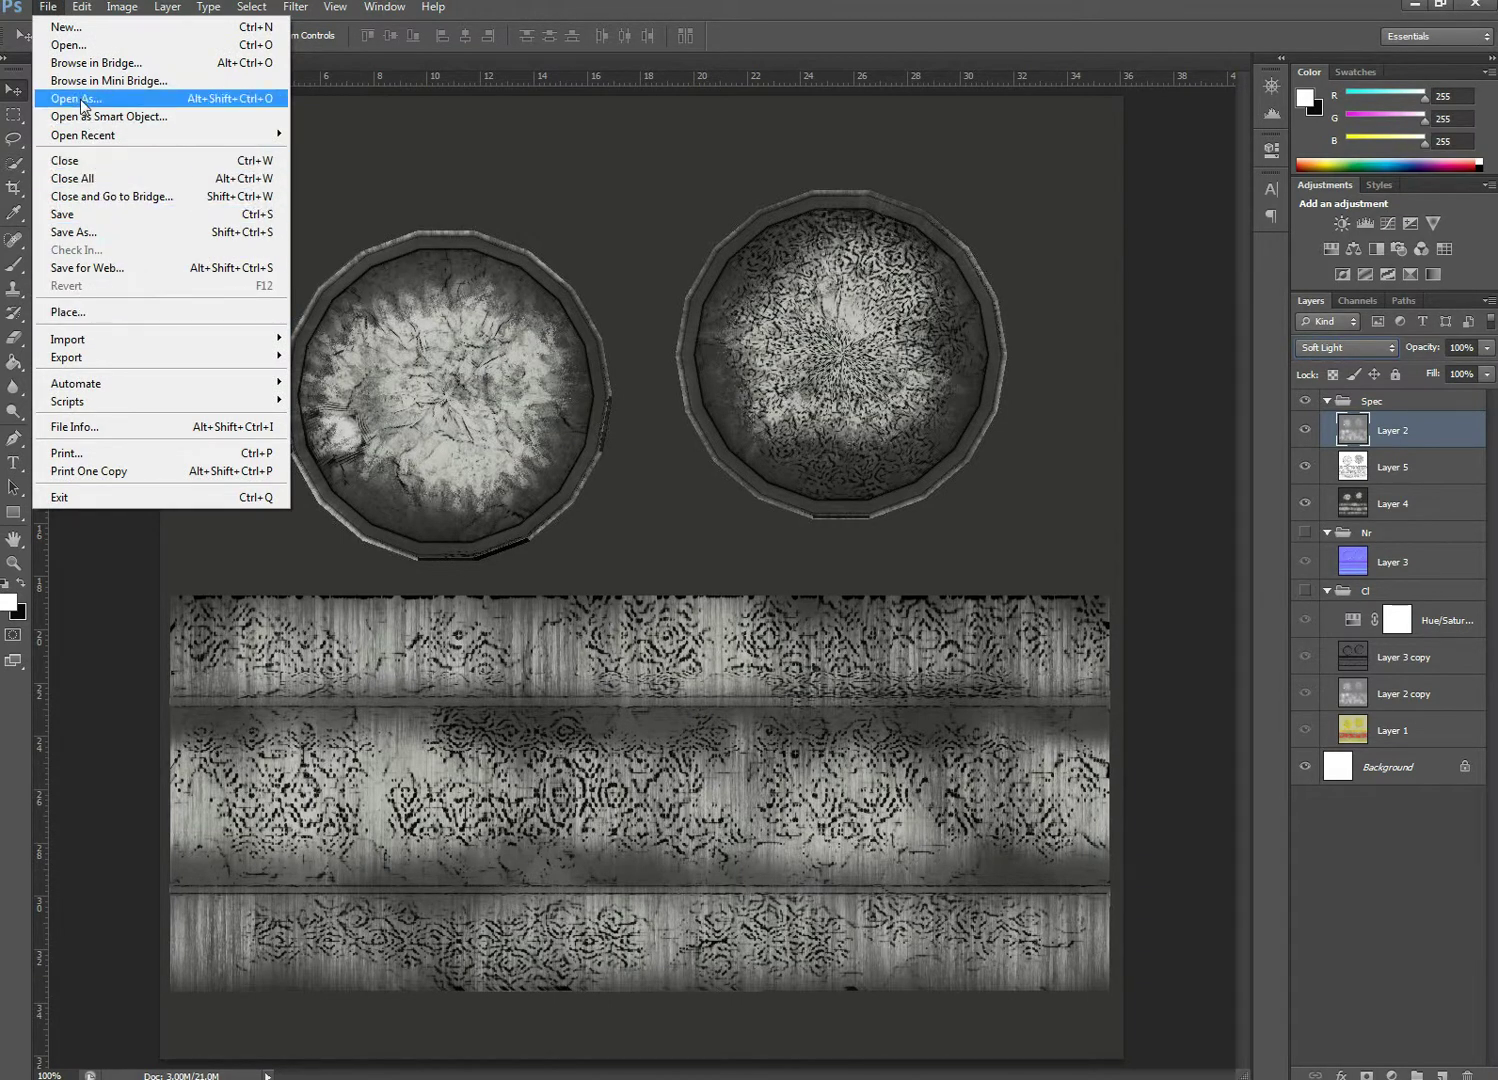
click(83, 232)
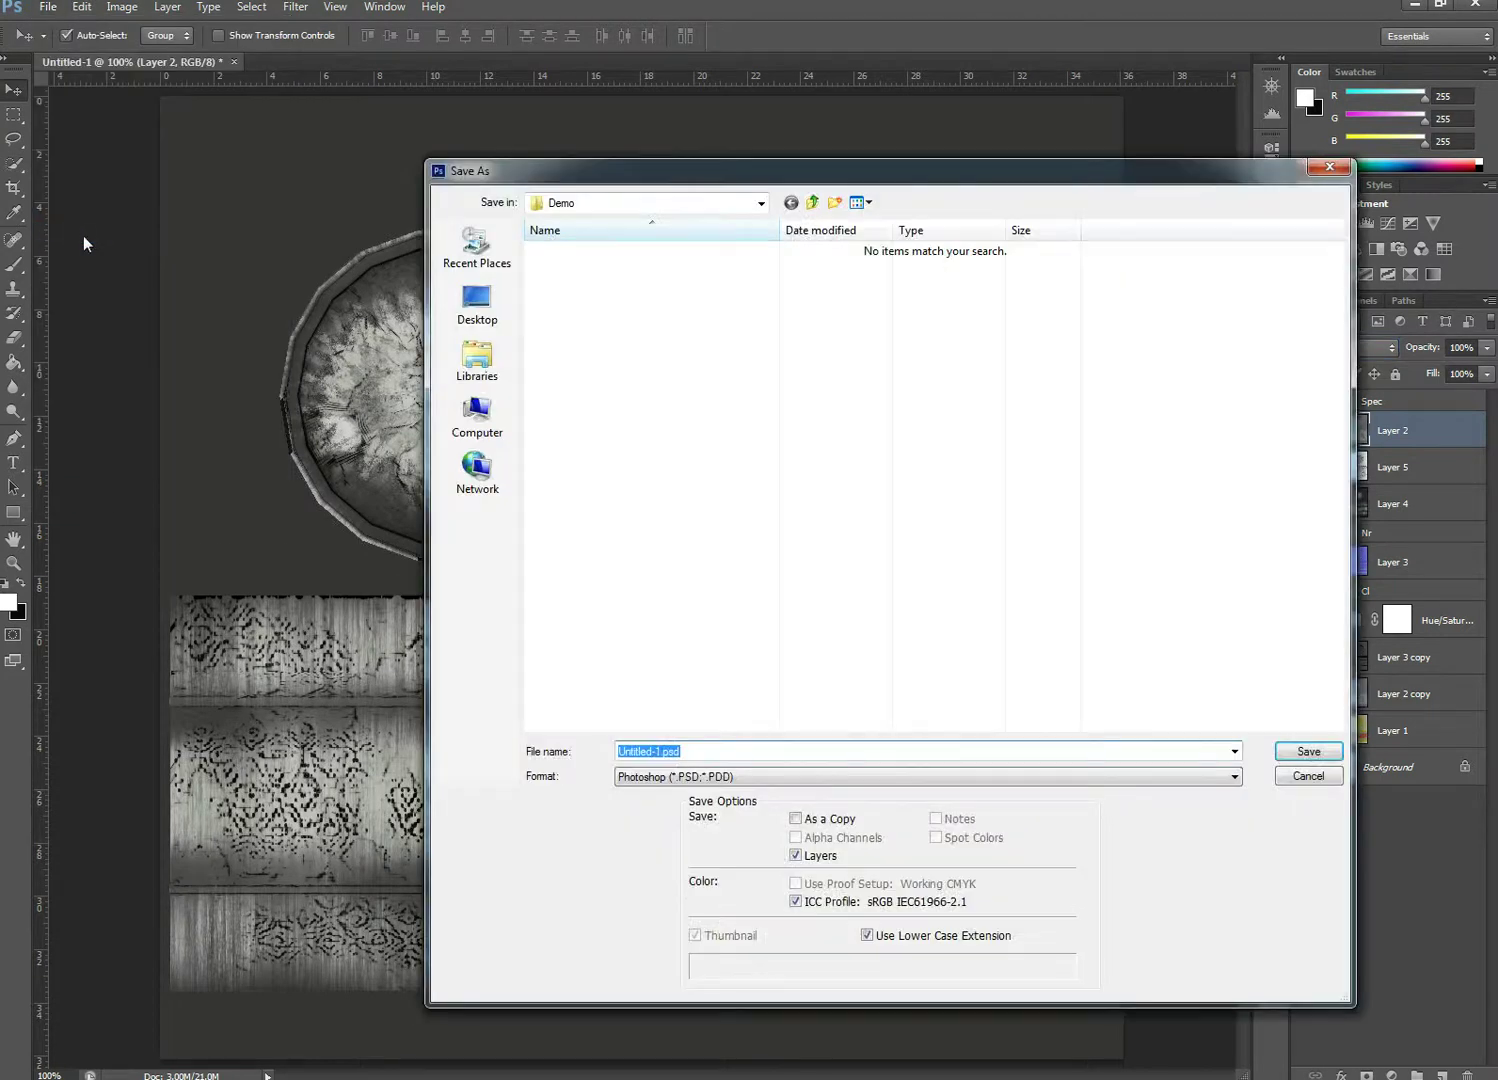
click(1012, 778)
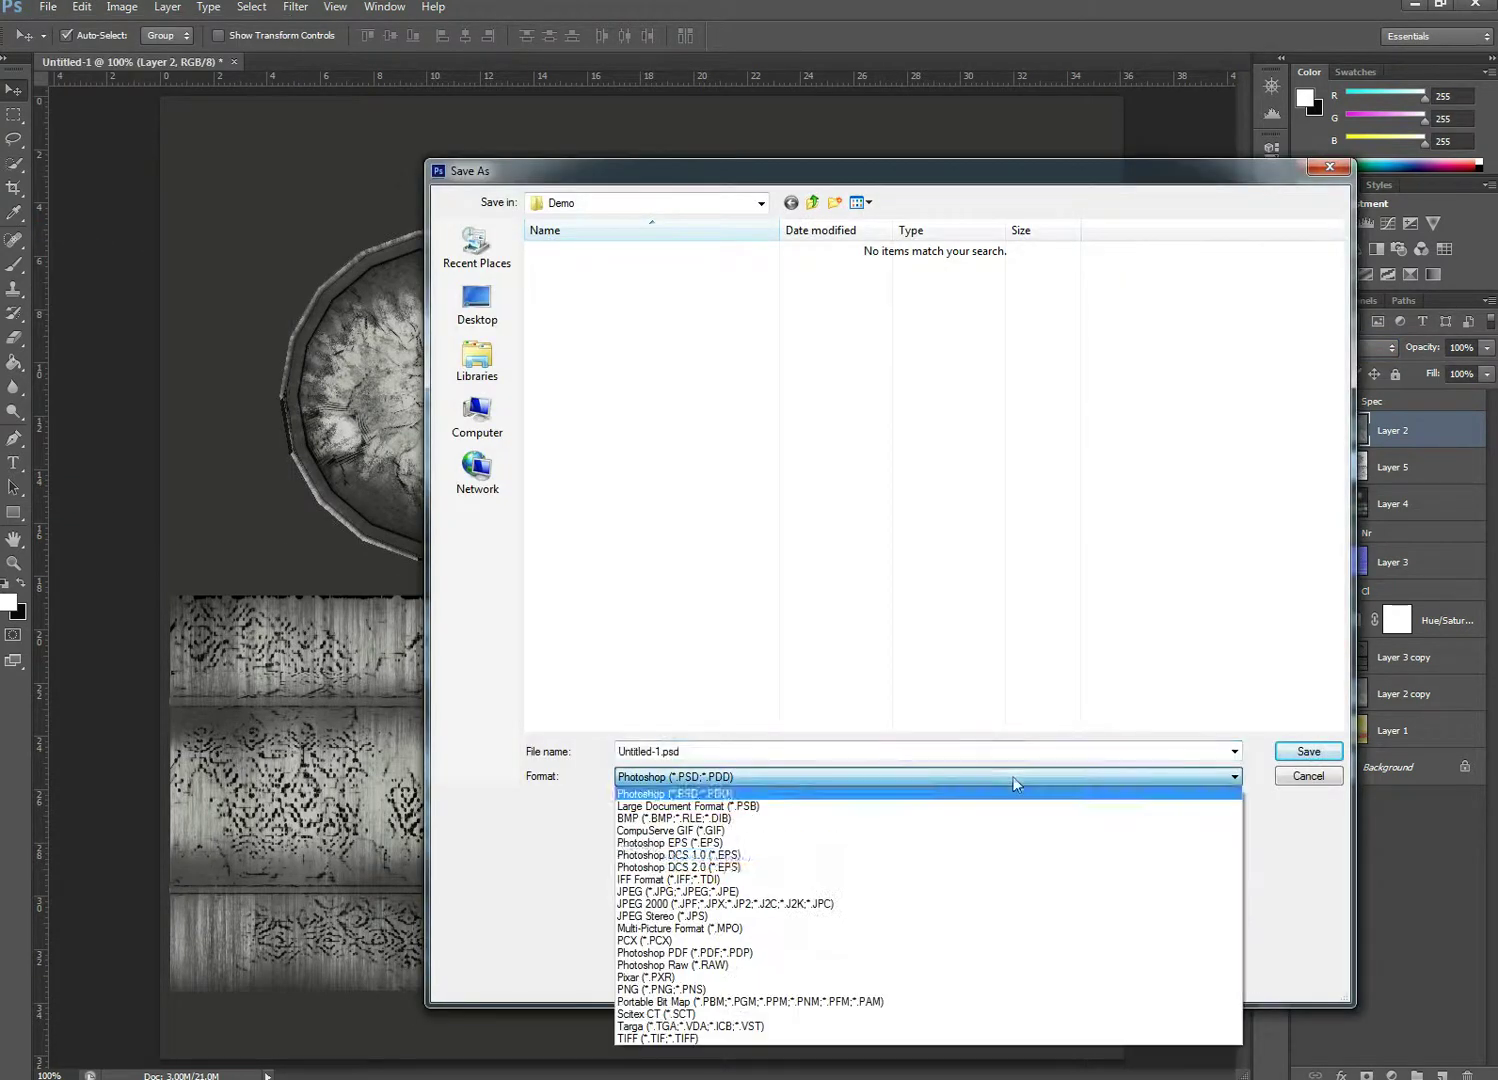
click(755, 893)
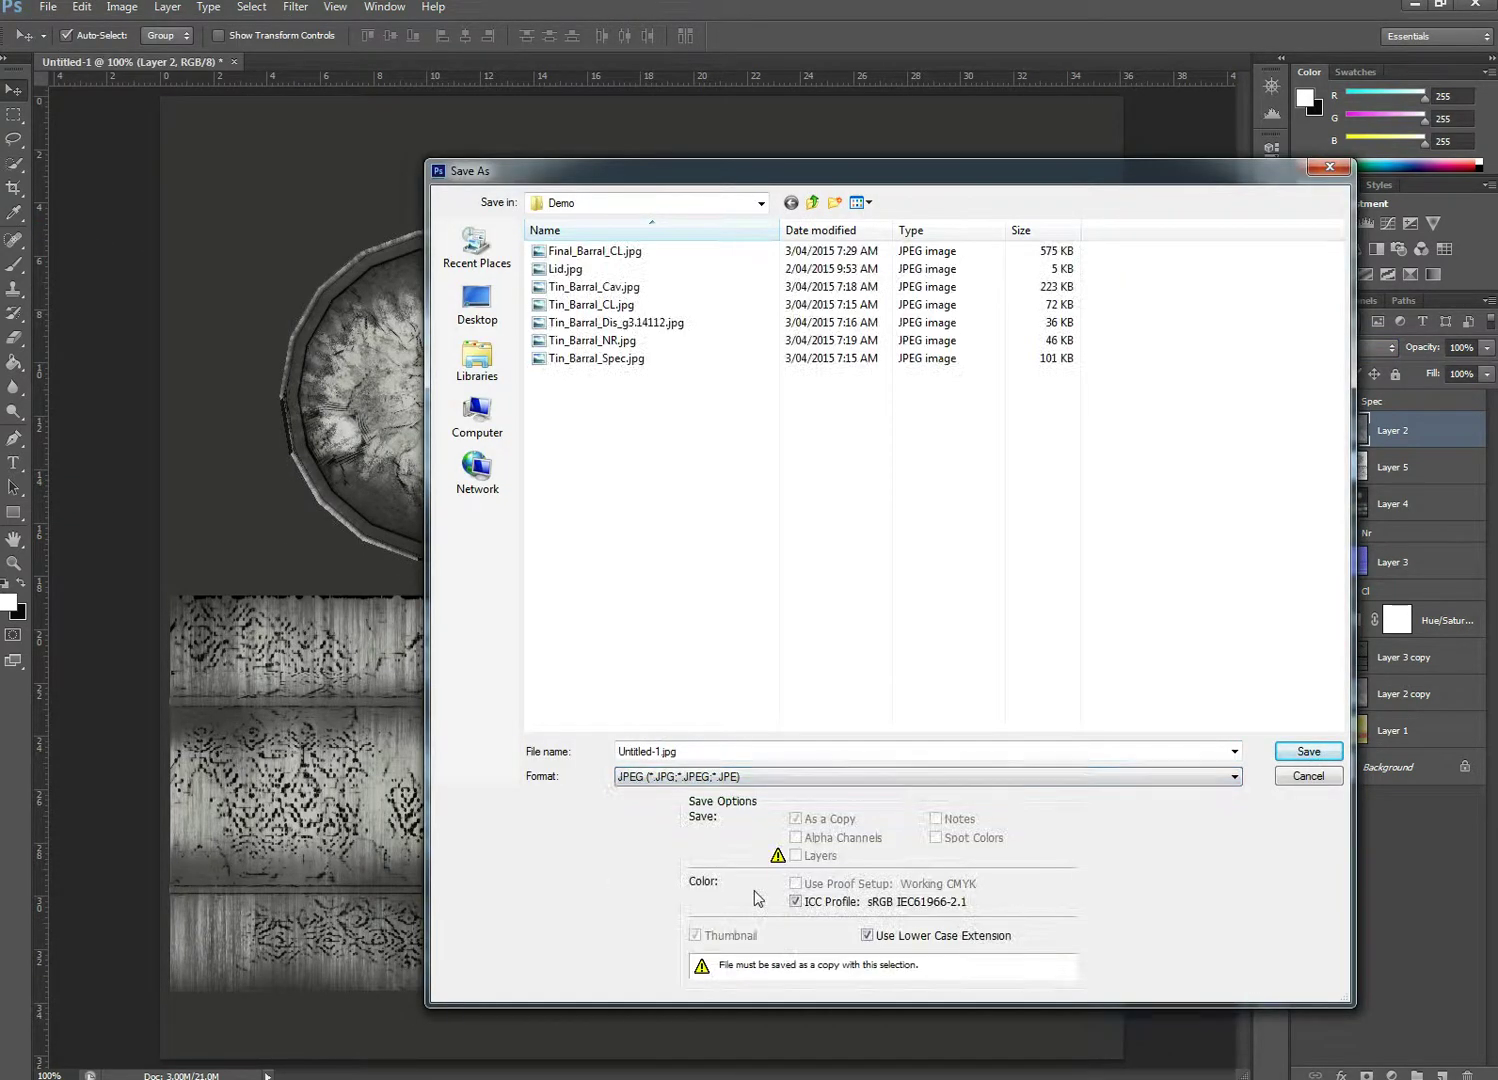
click(598, 257)
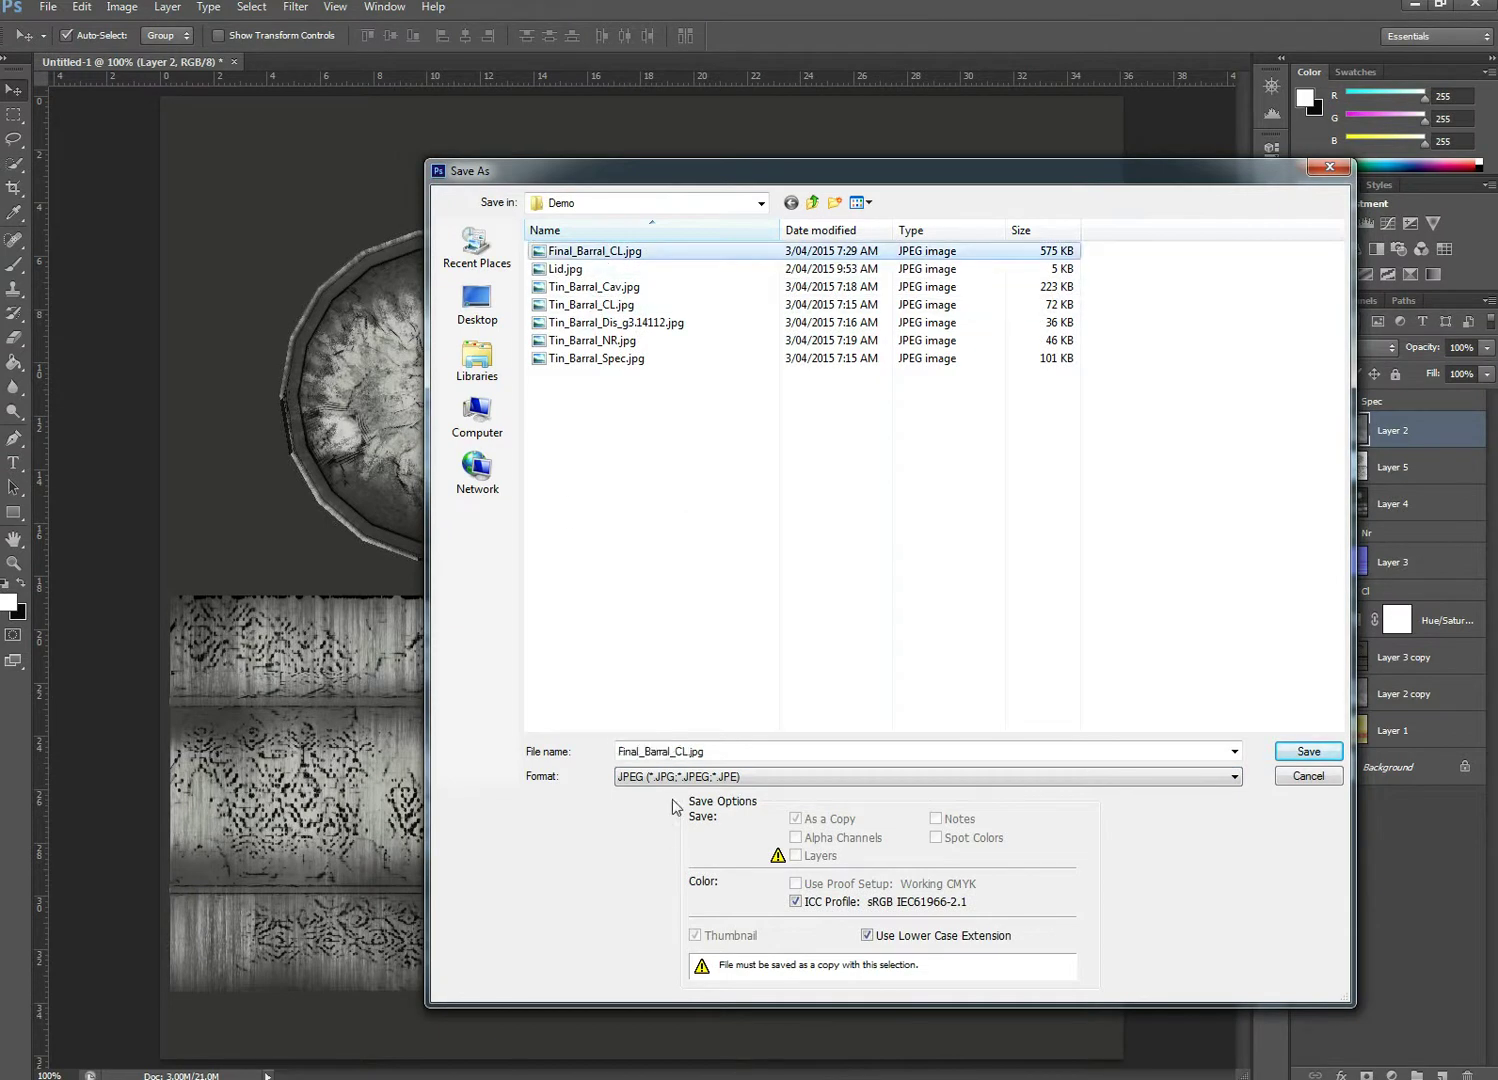
click(683, 755)
click(685, 755)
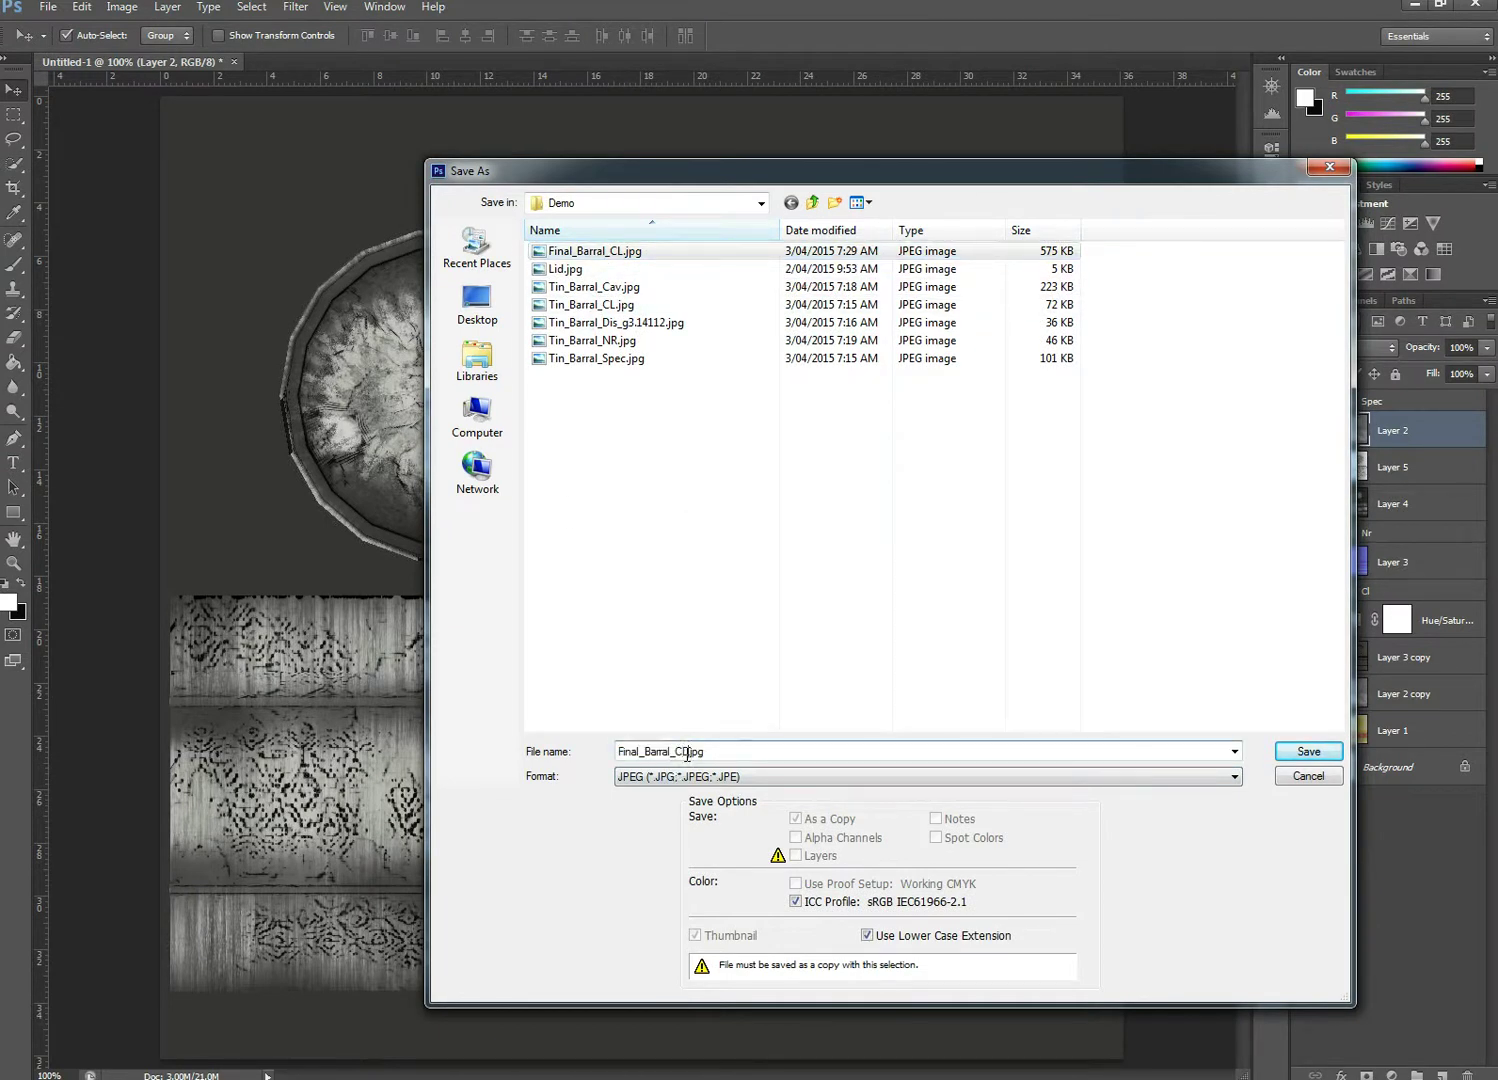
text(Spre)
click(1305, 751)
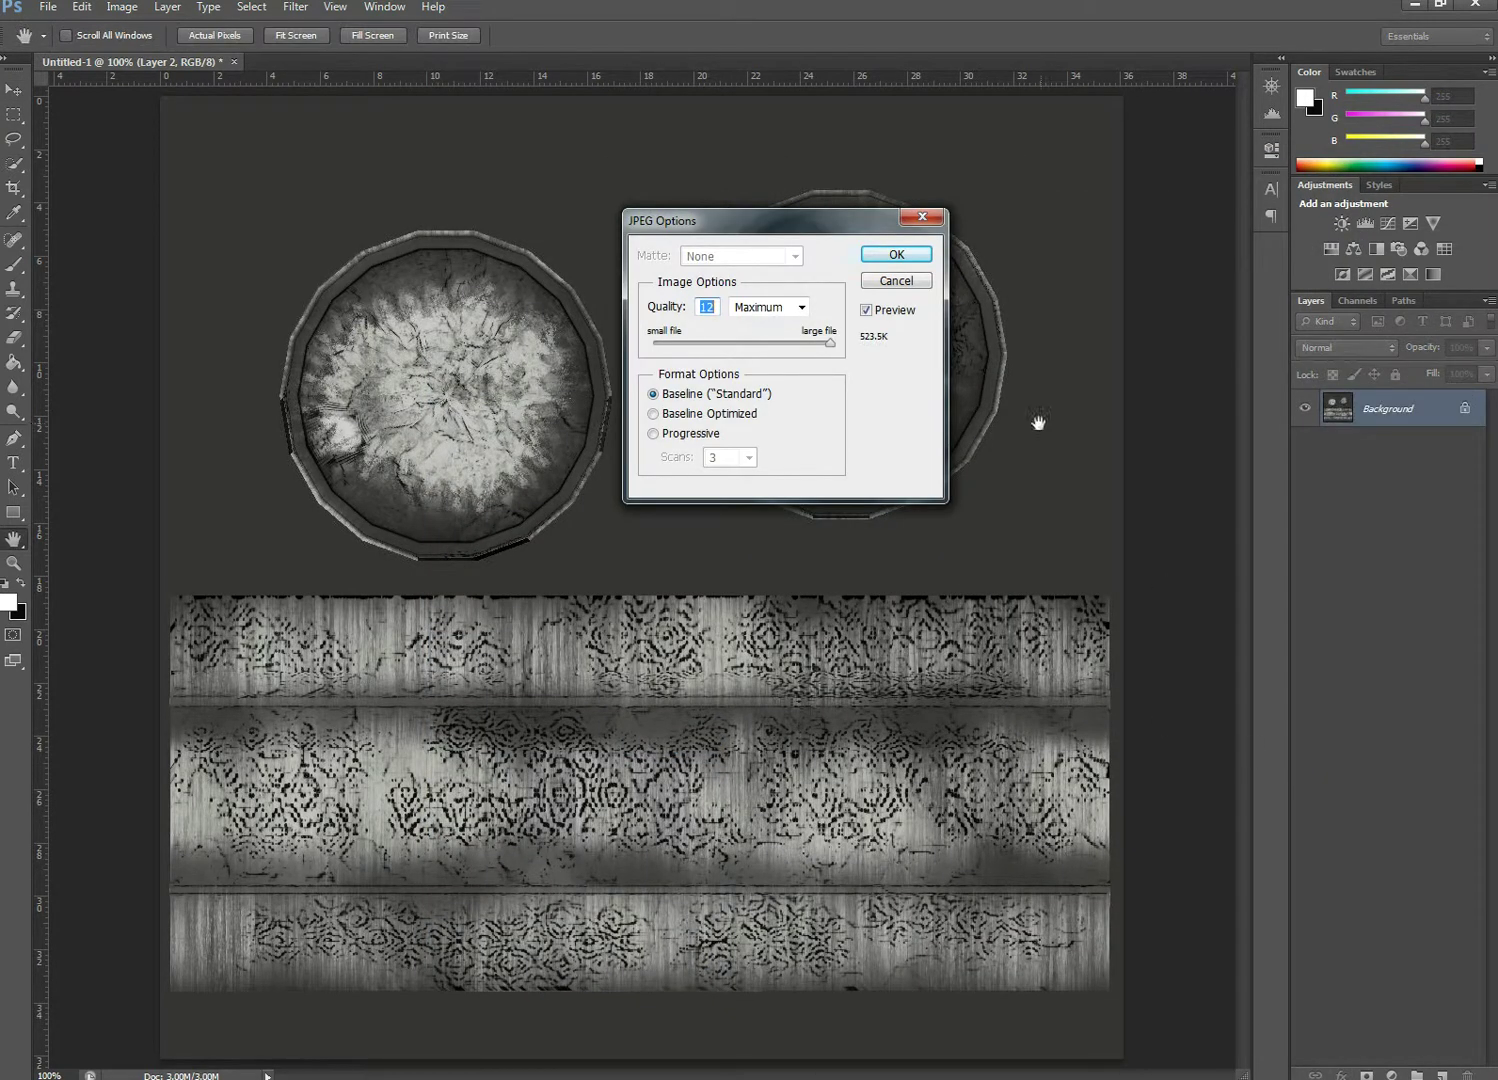
click(907, 261)
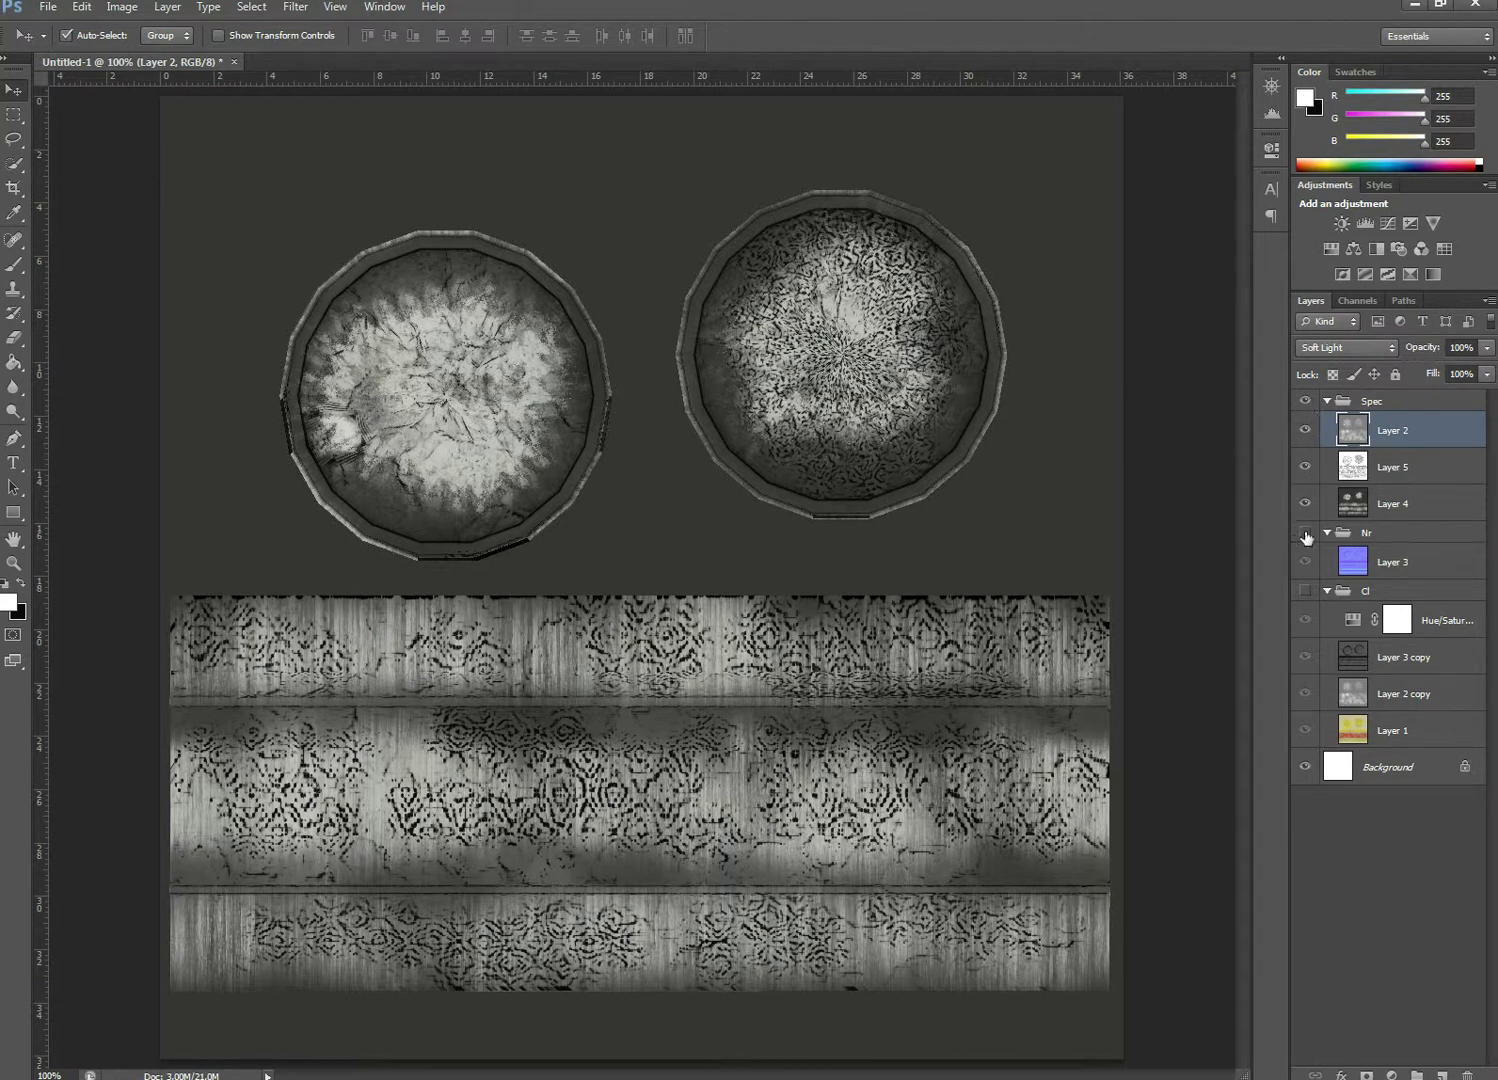
Hide the Spec group with the Nr group shown, and save the normal map as Final_Barral_NR.jpg at Maximum quality 12
click(1305, 401)
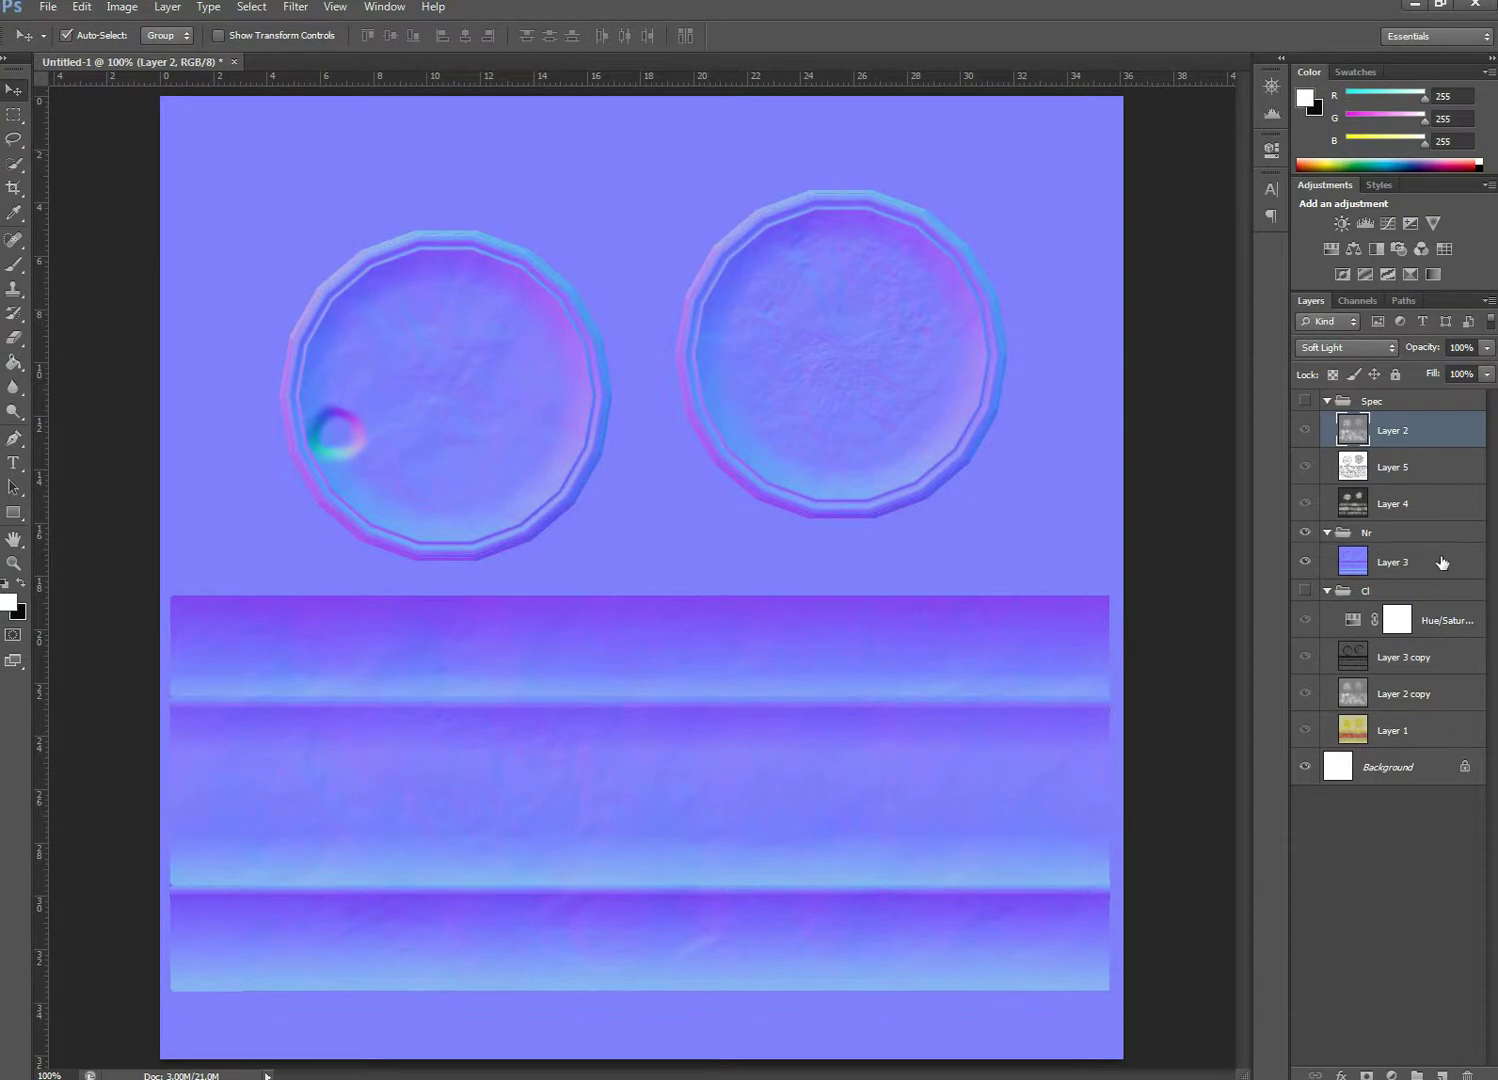
click(48, 7)
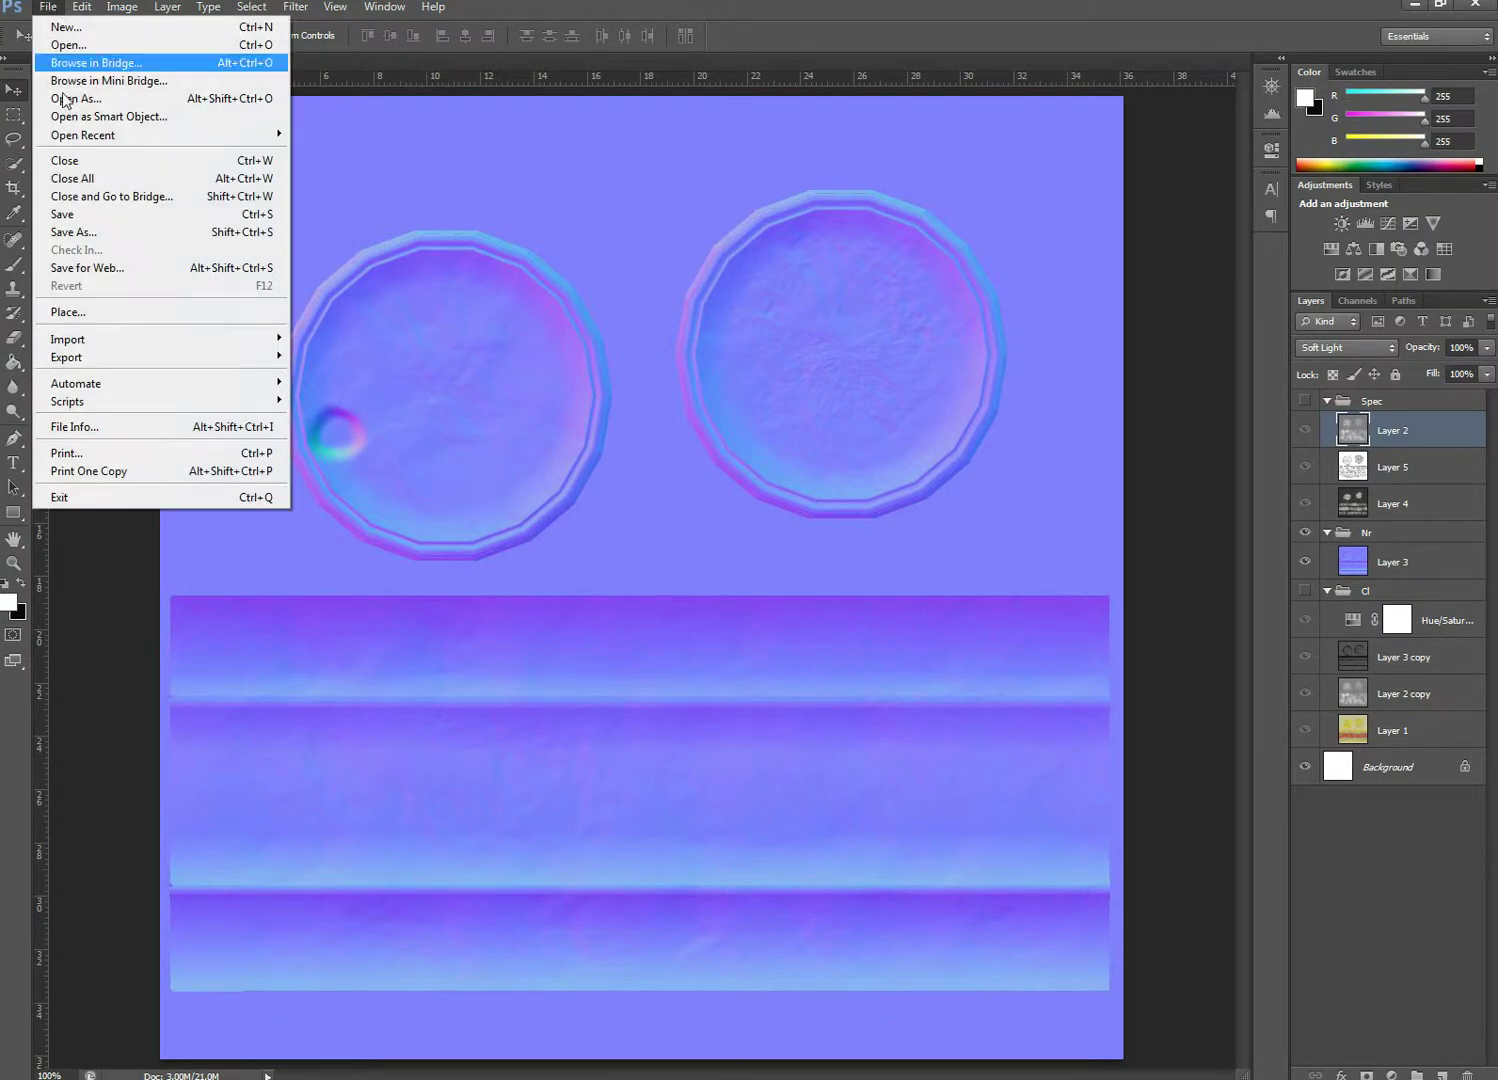
click(80, 234)
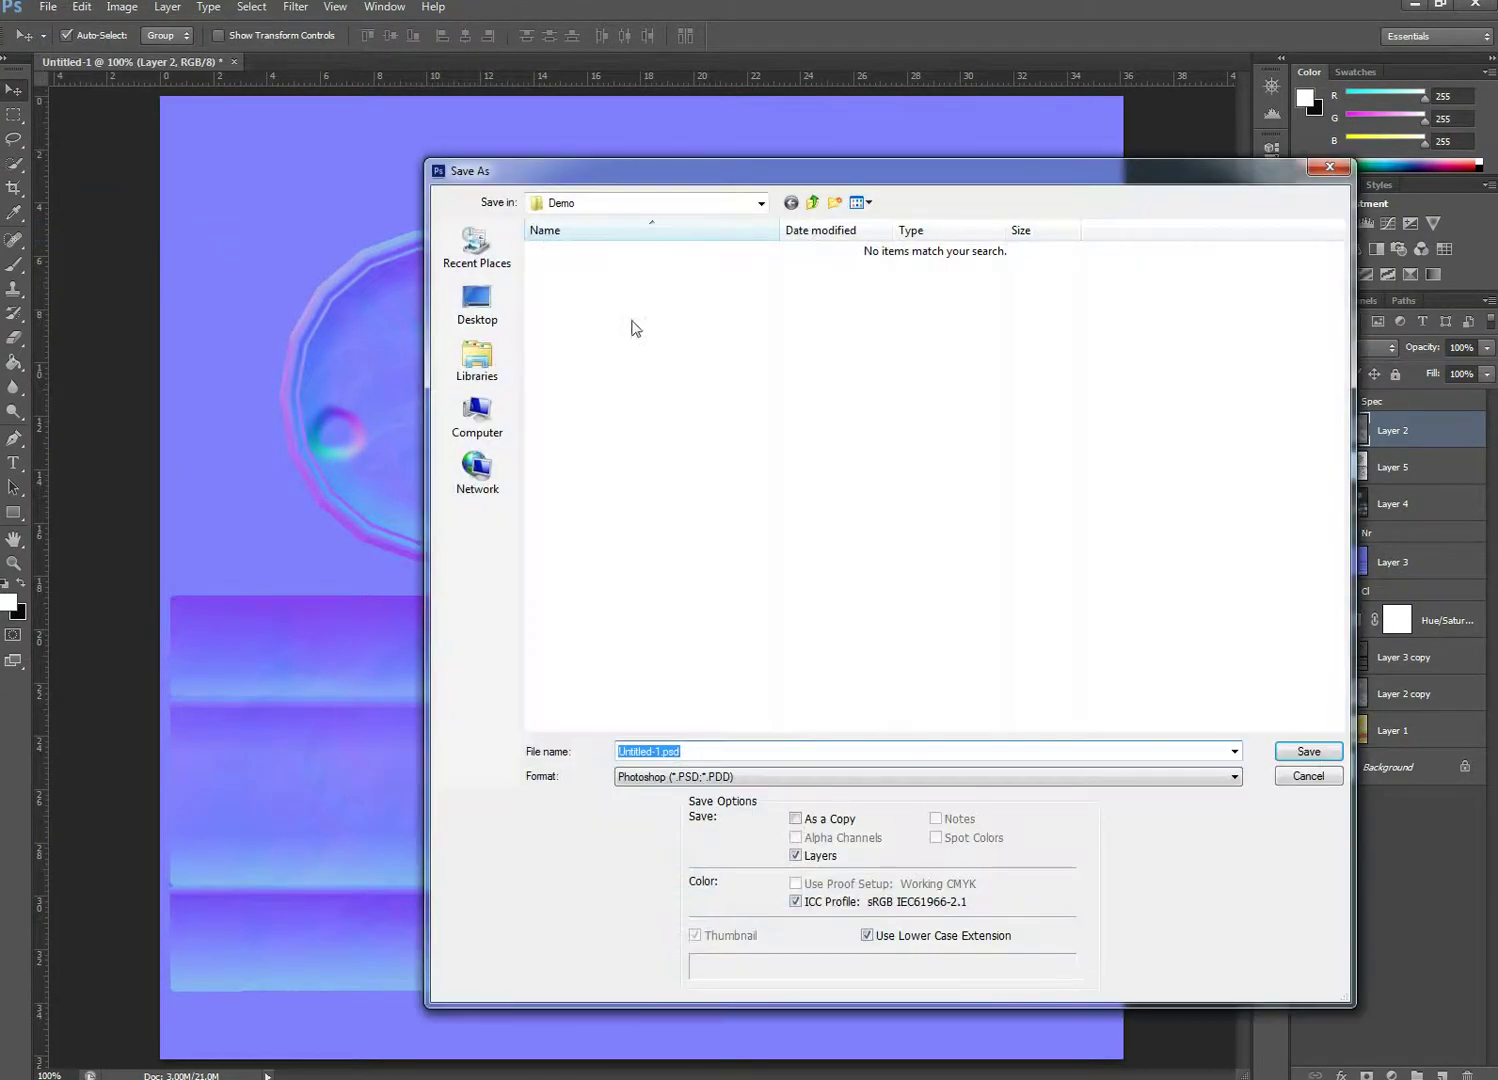
click(784, 778)
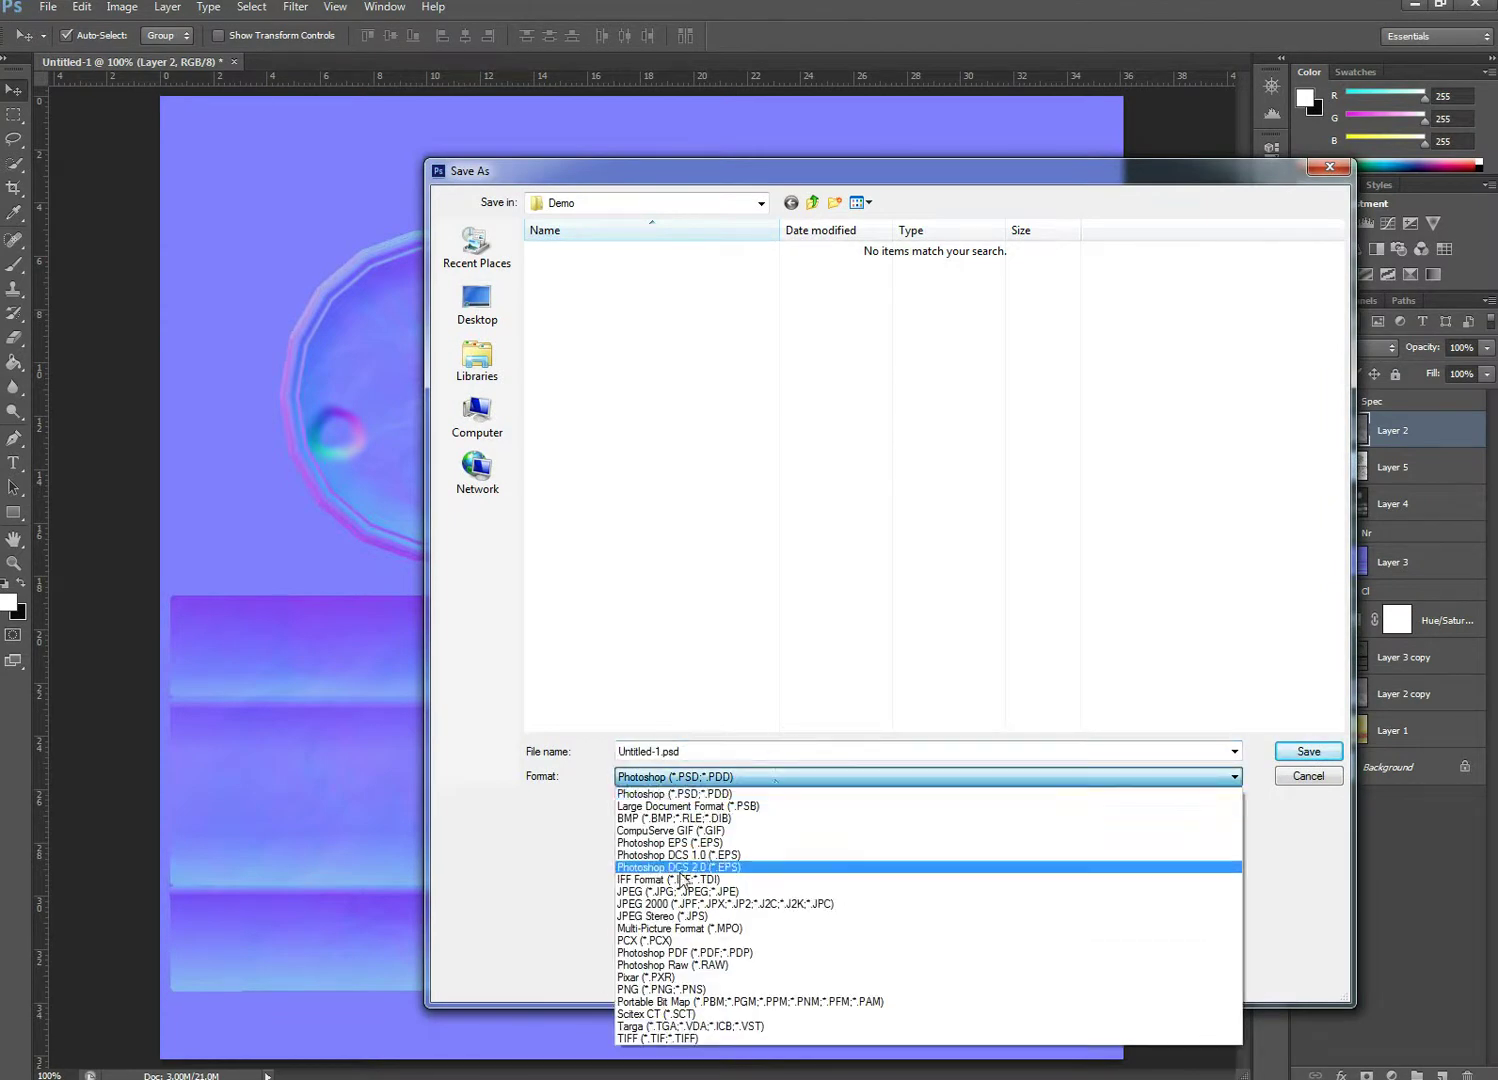
click(688, 893)
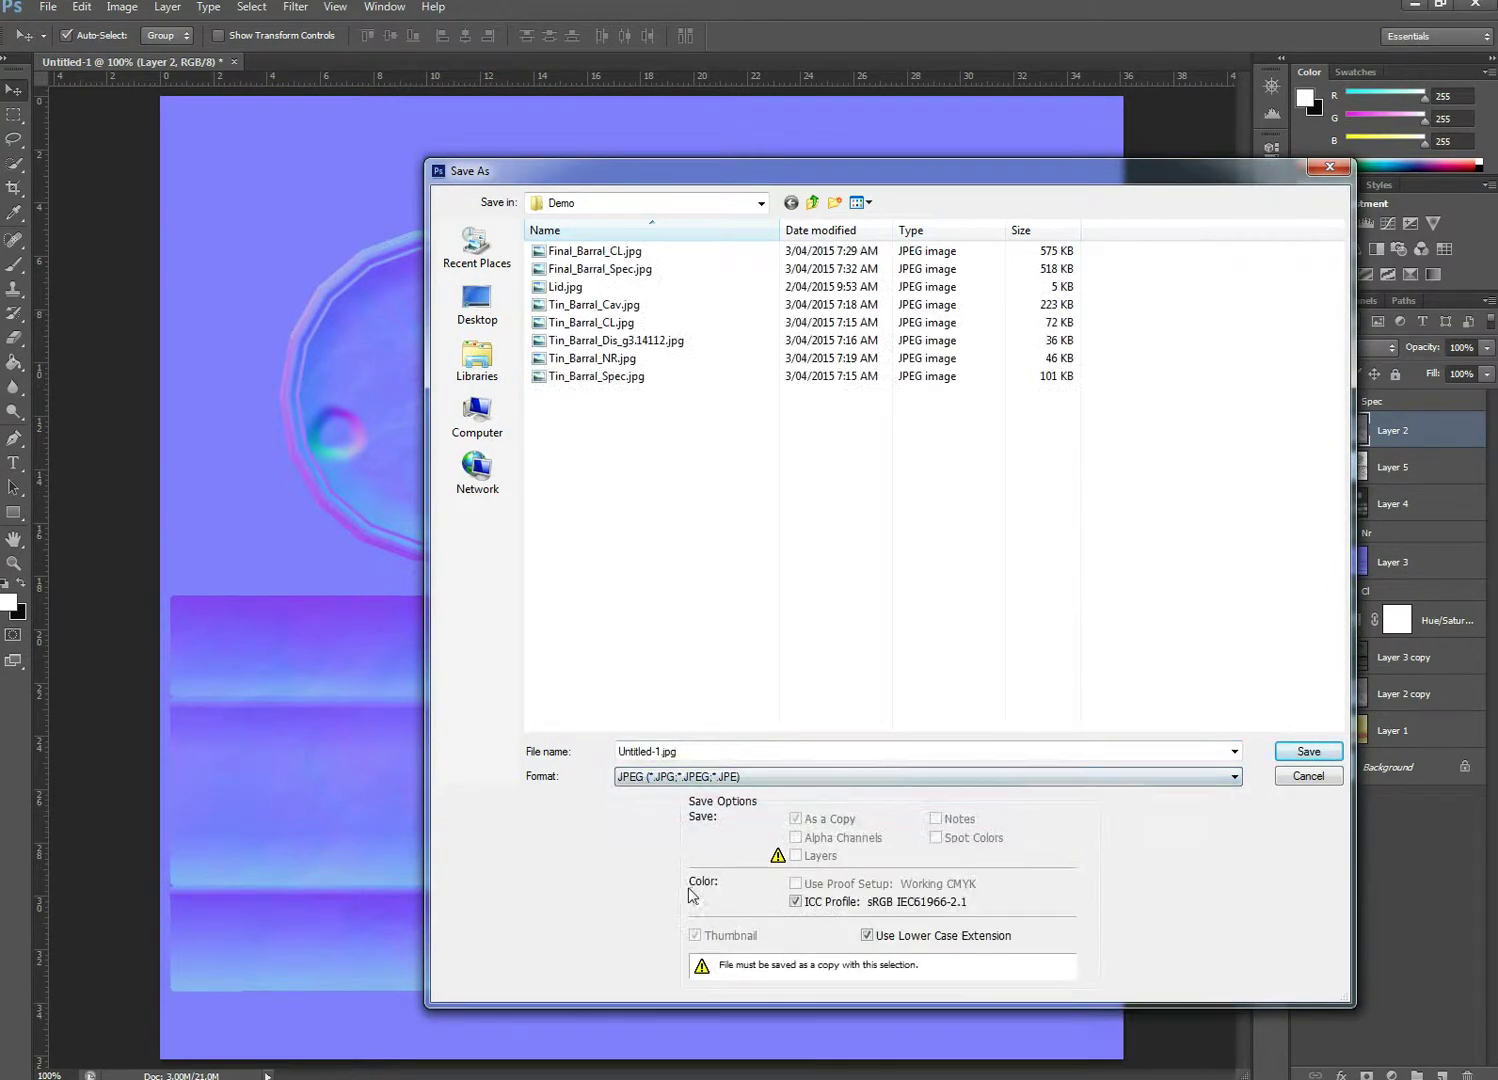
click(610, 254)
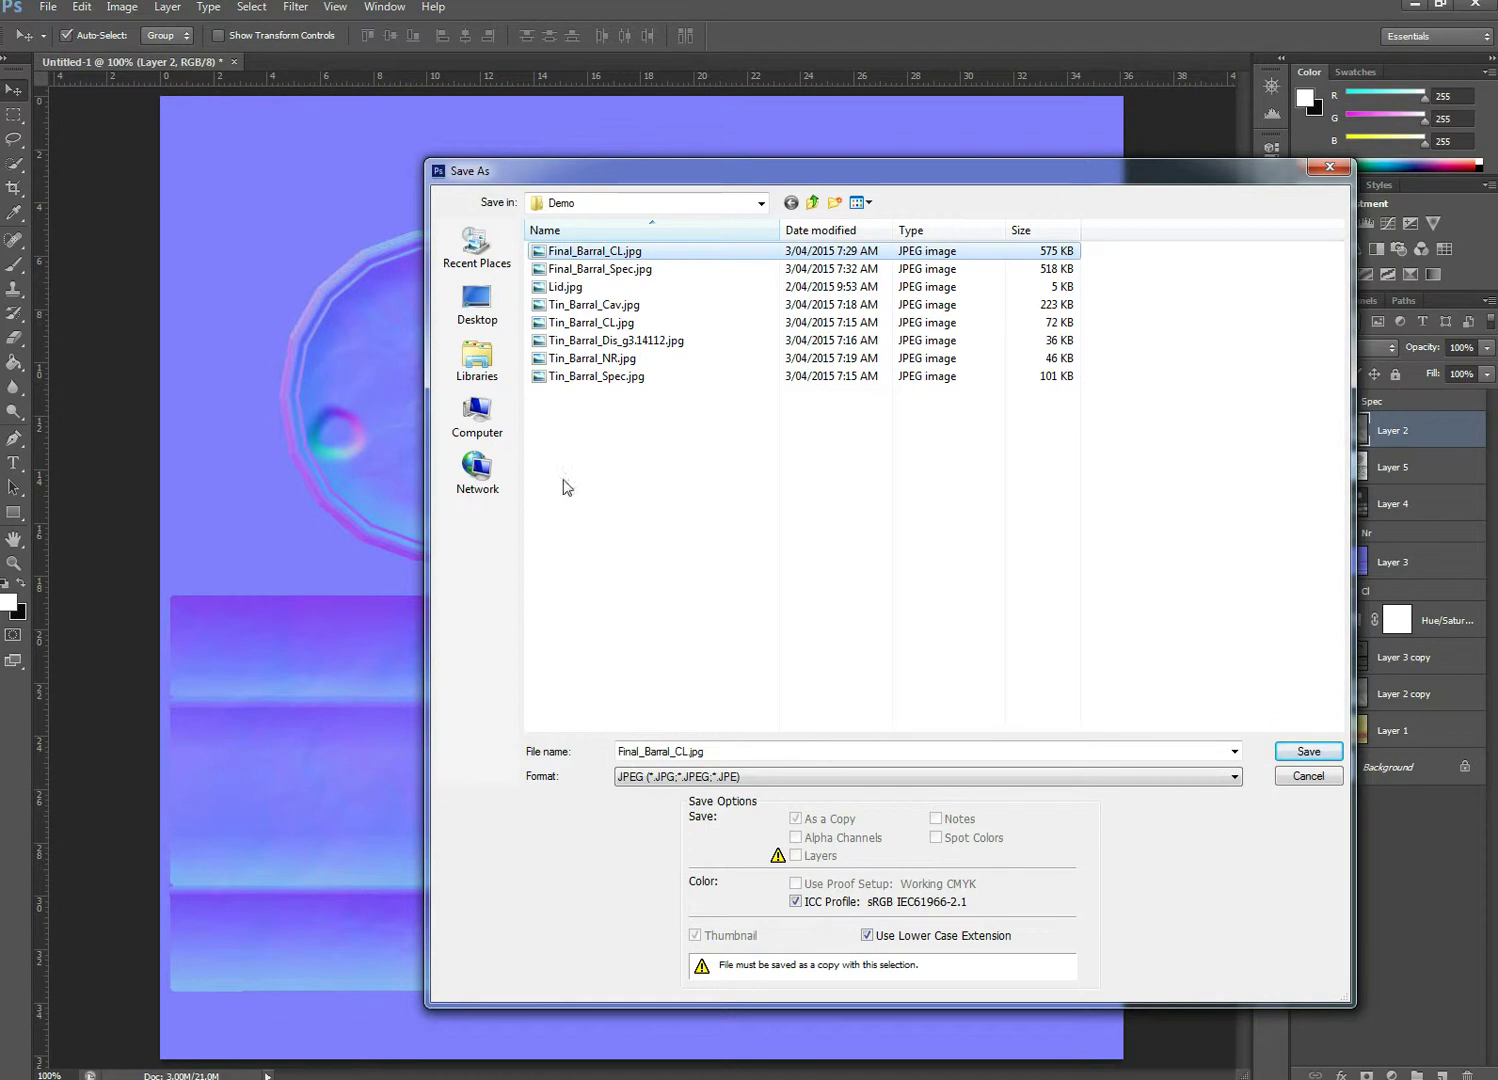
click(668, 749)
click(689, 752)
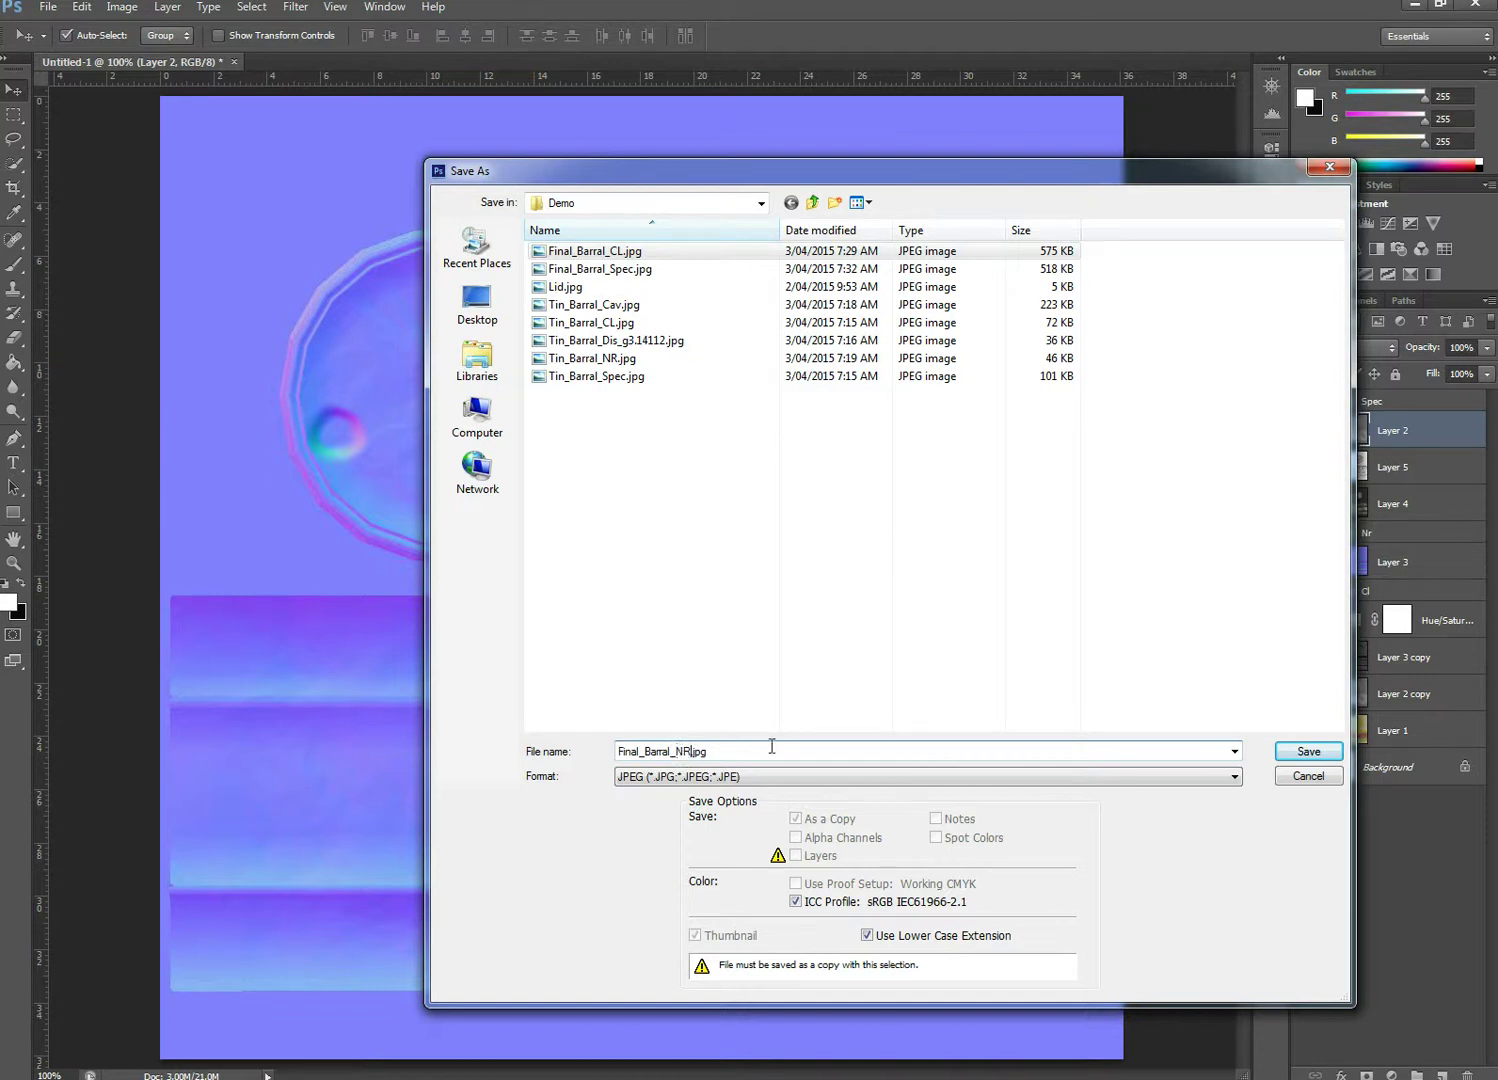
click(1298, 752)
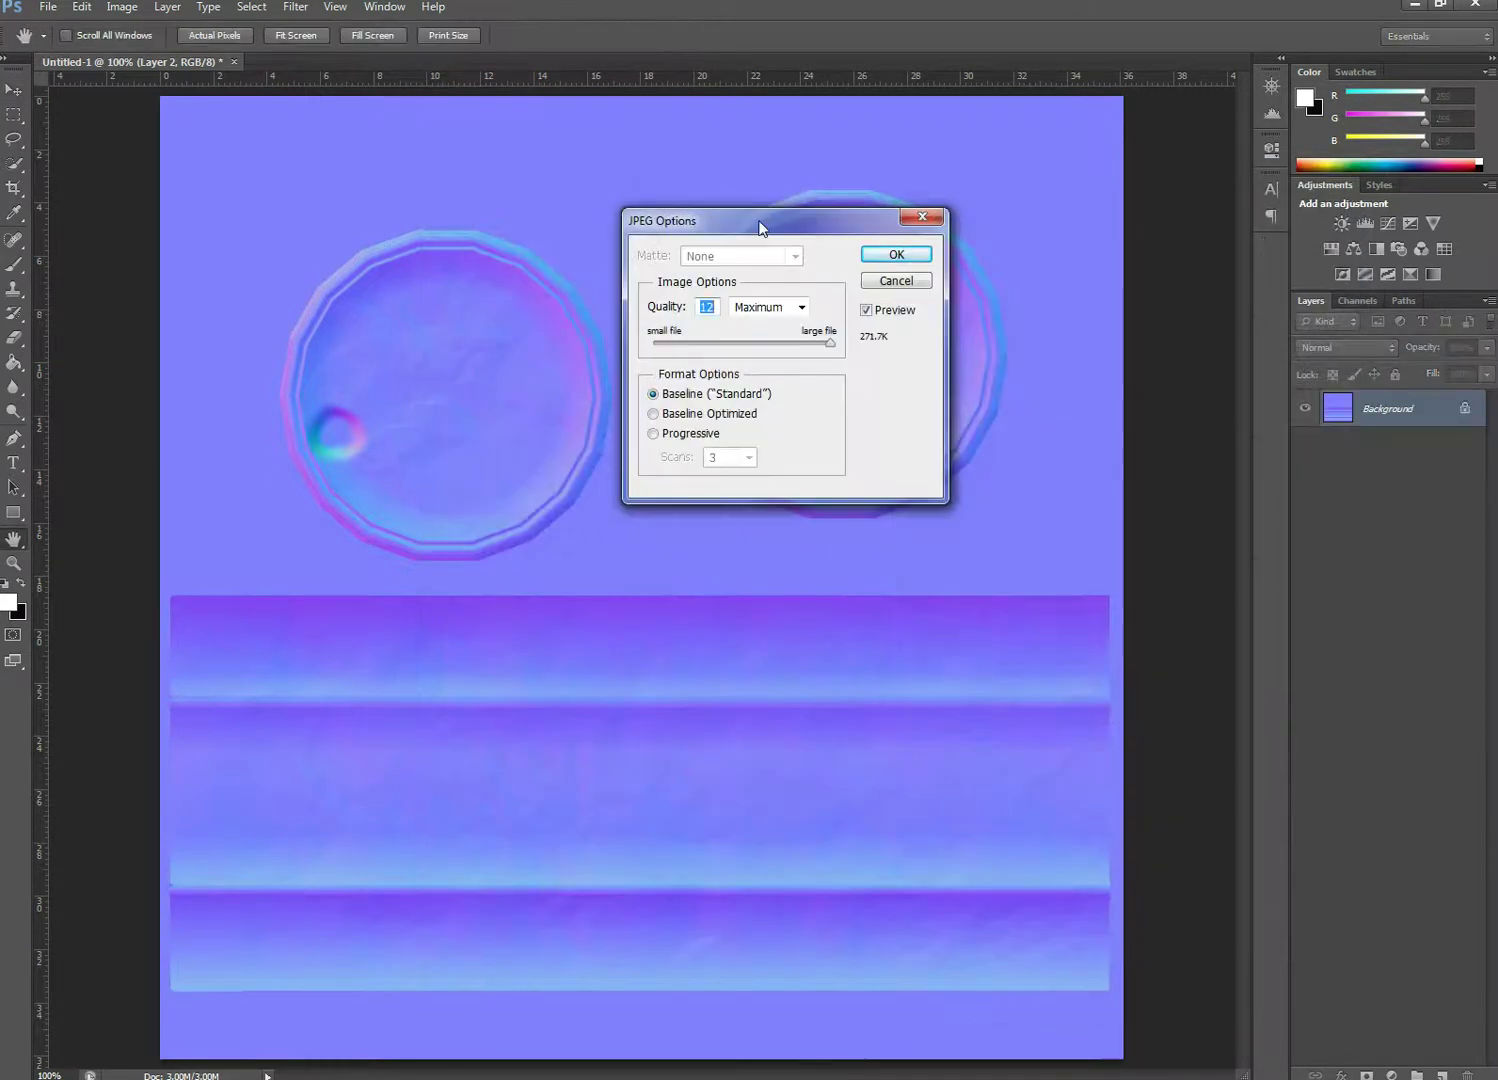
click(878, 255)
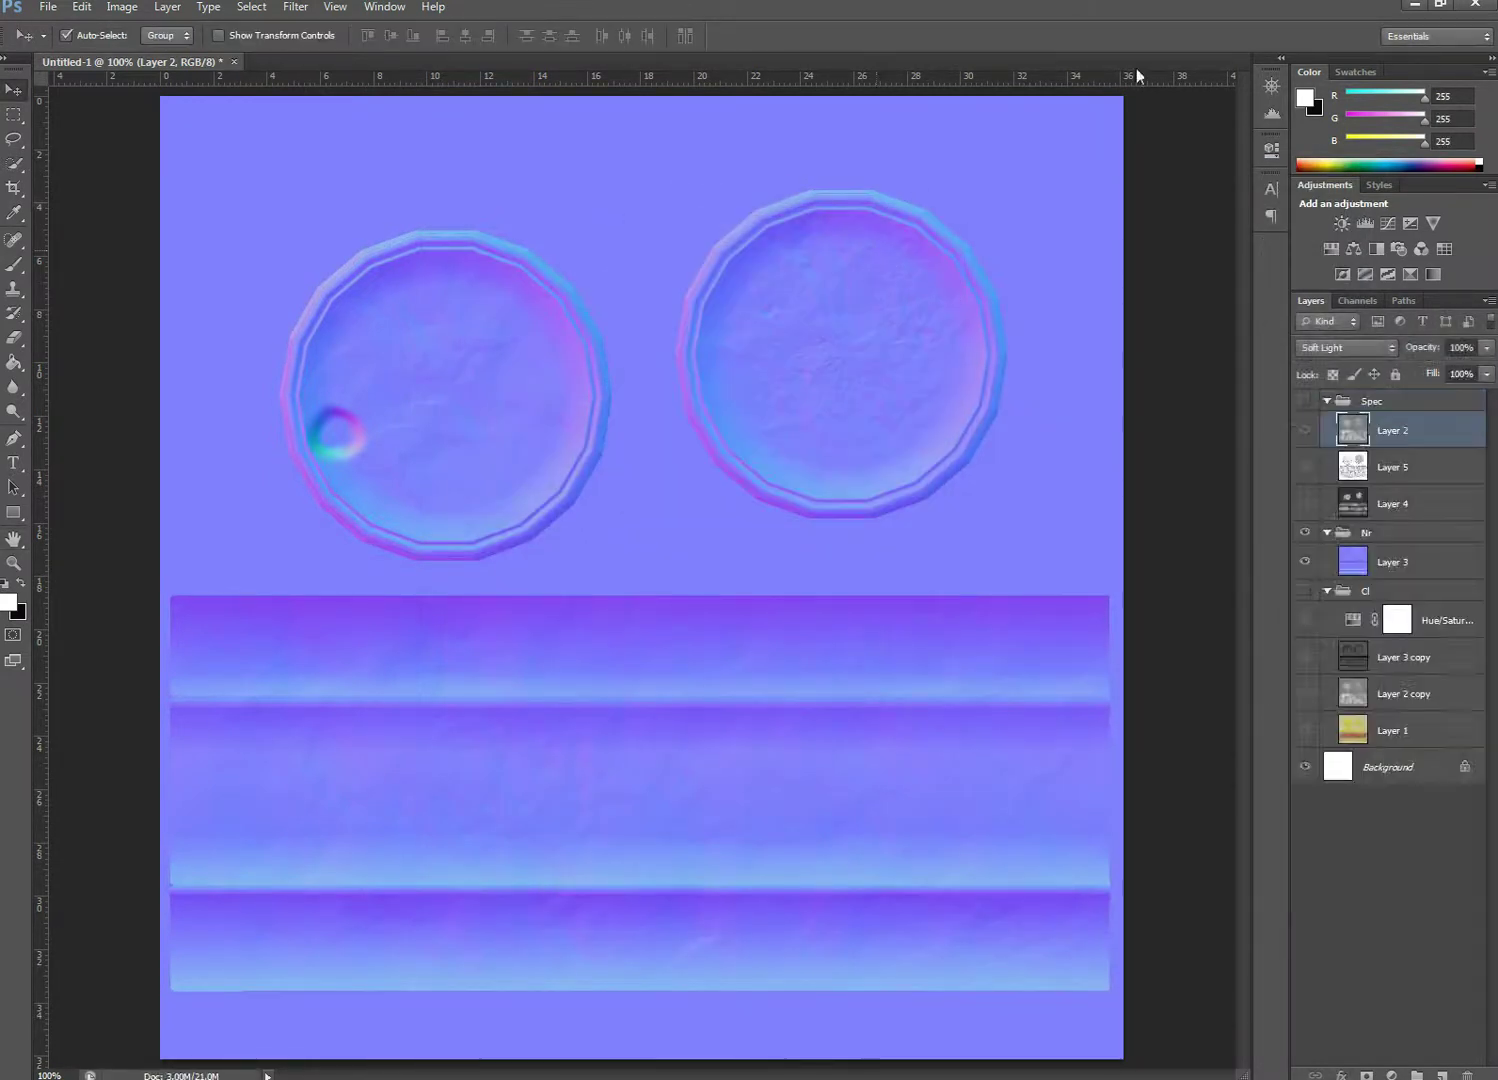
Switch to 3ds Max, select the duller barrel without surface relief, and open the Slate Material Editor
click(1416, 5)
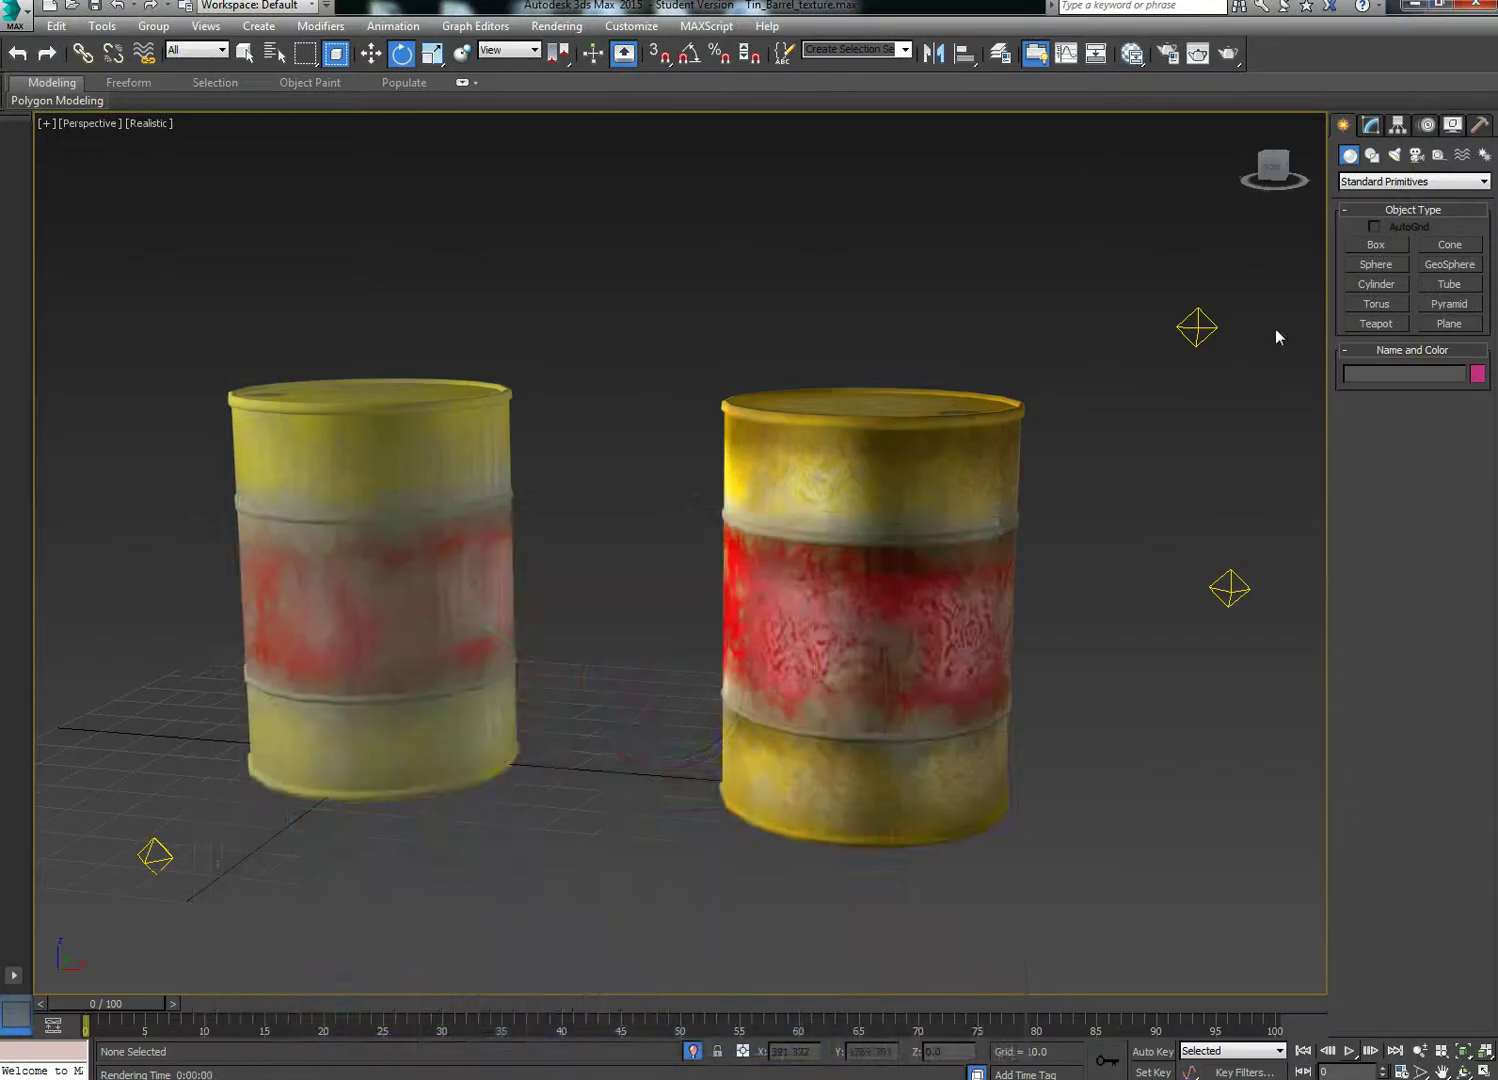
drag(615, 458, 645, 455)
scroll(645, 456, down, 3)
drag(420, 468, 627, 608)
click(646, 647)
scroll(673, 694, up, 3)
scroll(673, 694, down, 3)
drag(788, 765, 710, 712)
key(m)
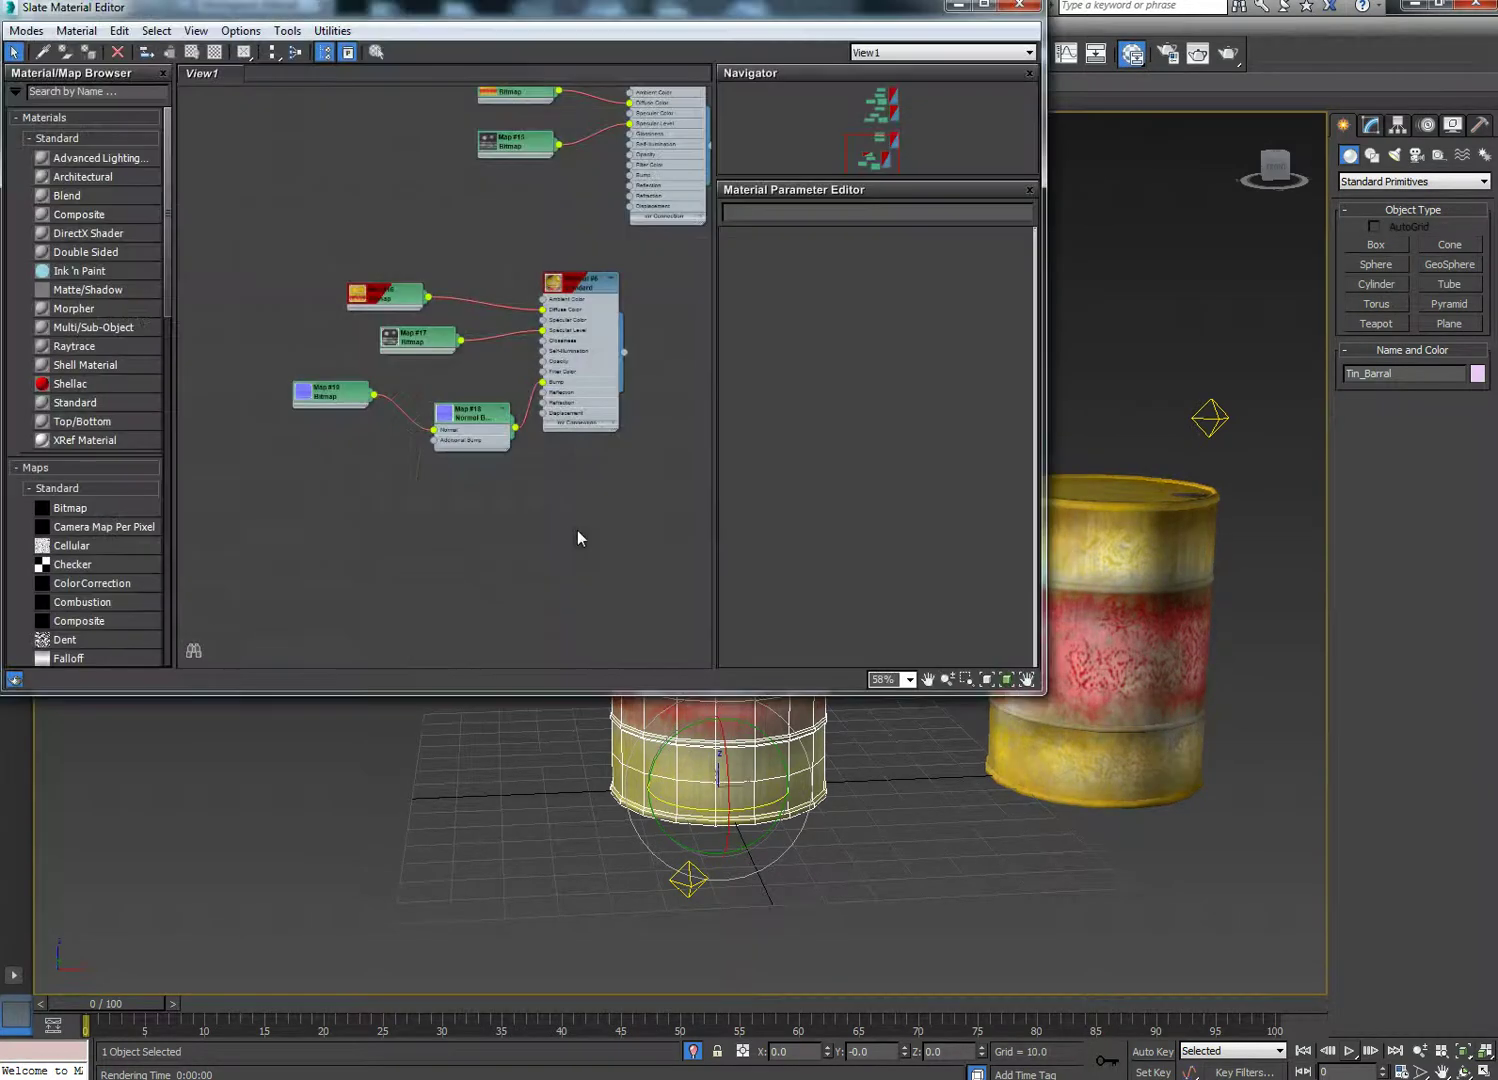
scroll(603, 477, down, 2)
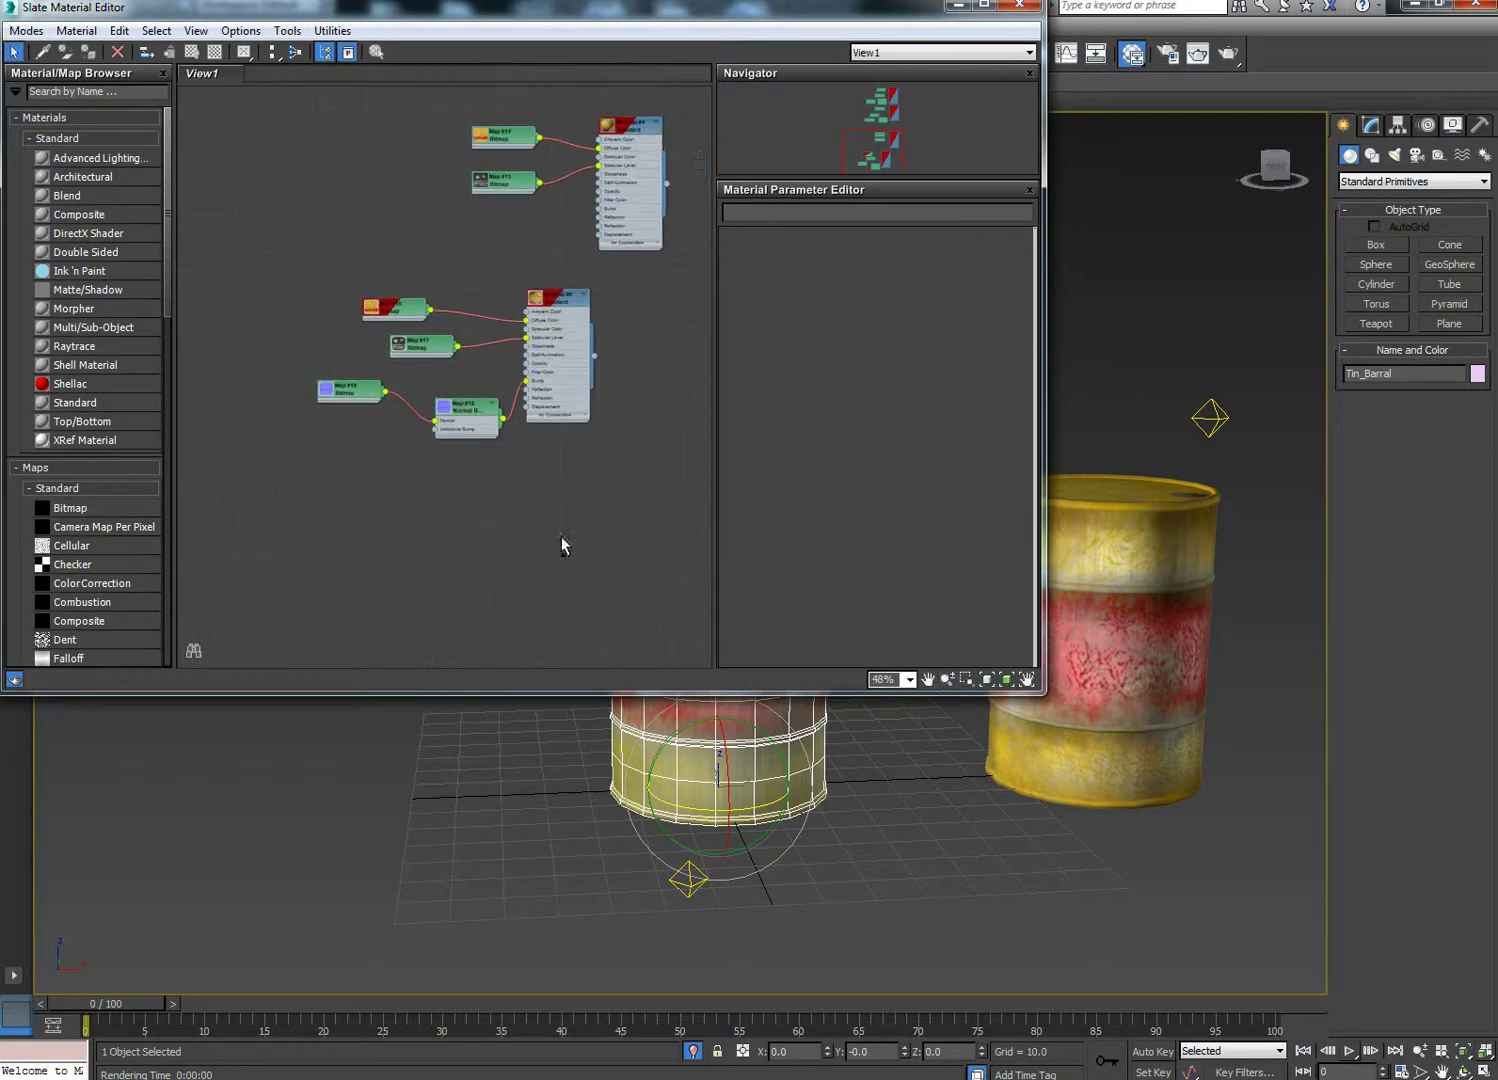
Examine the existing texture on the Tin_Barral object beside the material editor, and clear the selection
drag(770, 15, 362, 208)
drag(920, 456, 1195, 542)
scroll(951, 536, down, 1)
drag(1006, 525, 974, 540)
scroll(978, 560, up, 3)
drag(983, 618, 981, 612)
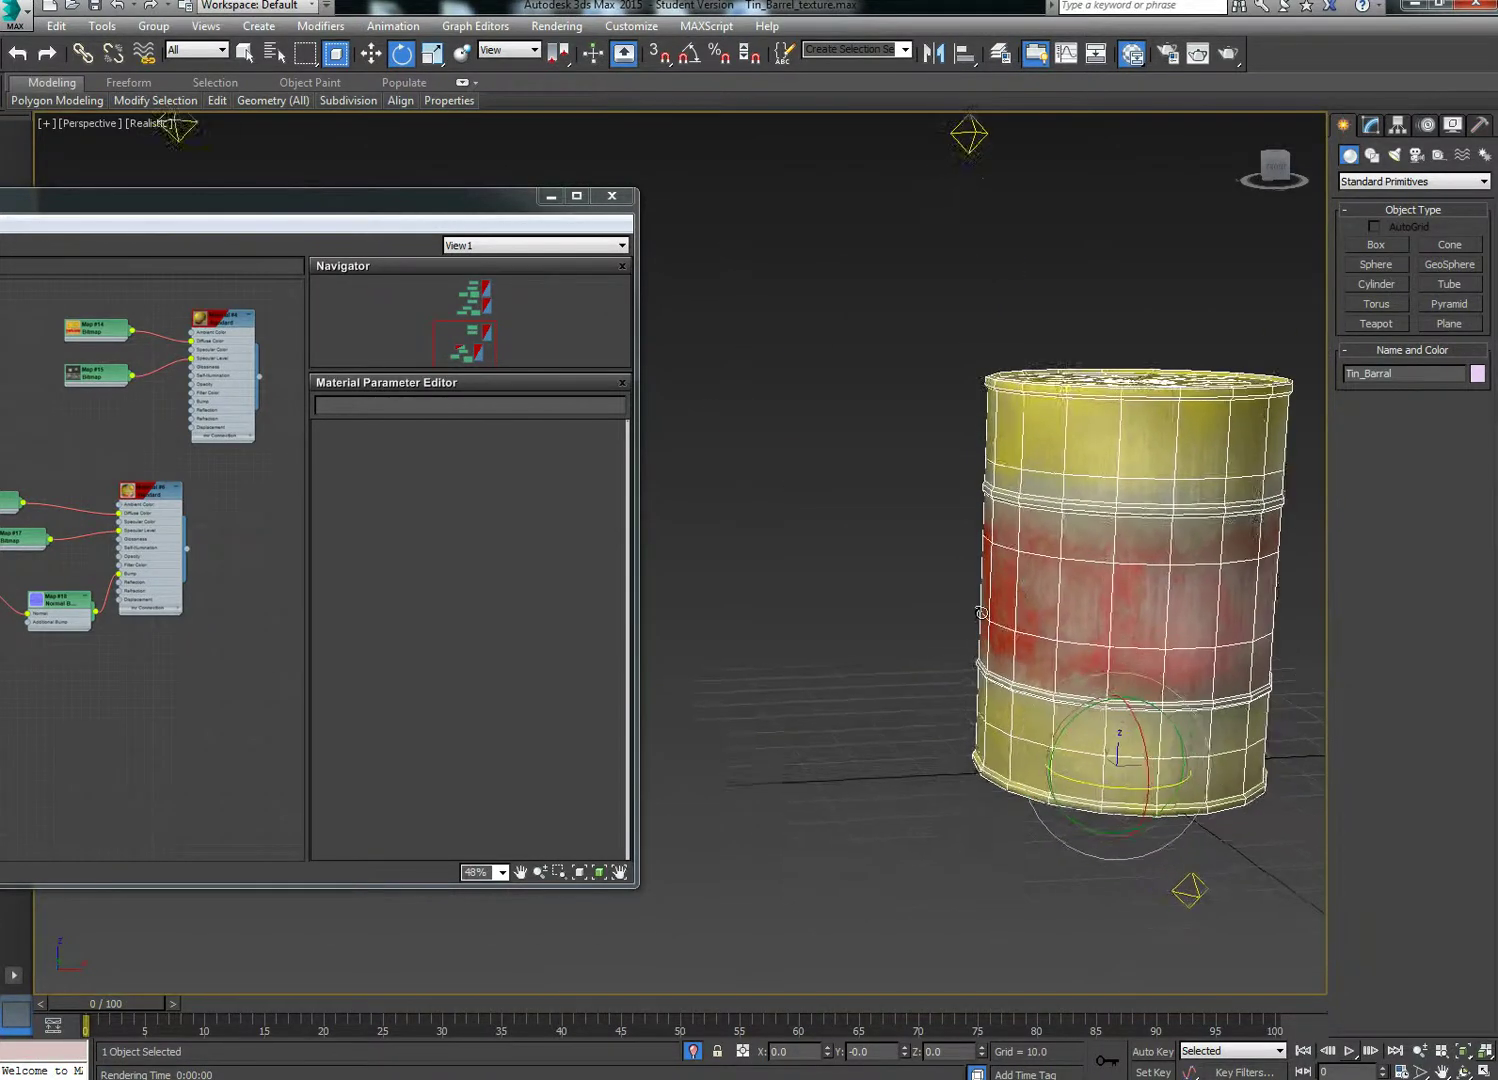
click(886, 703)
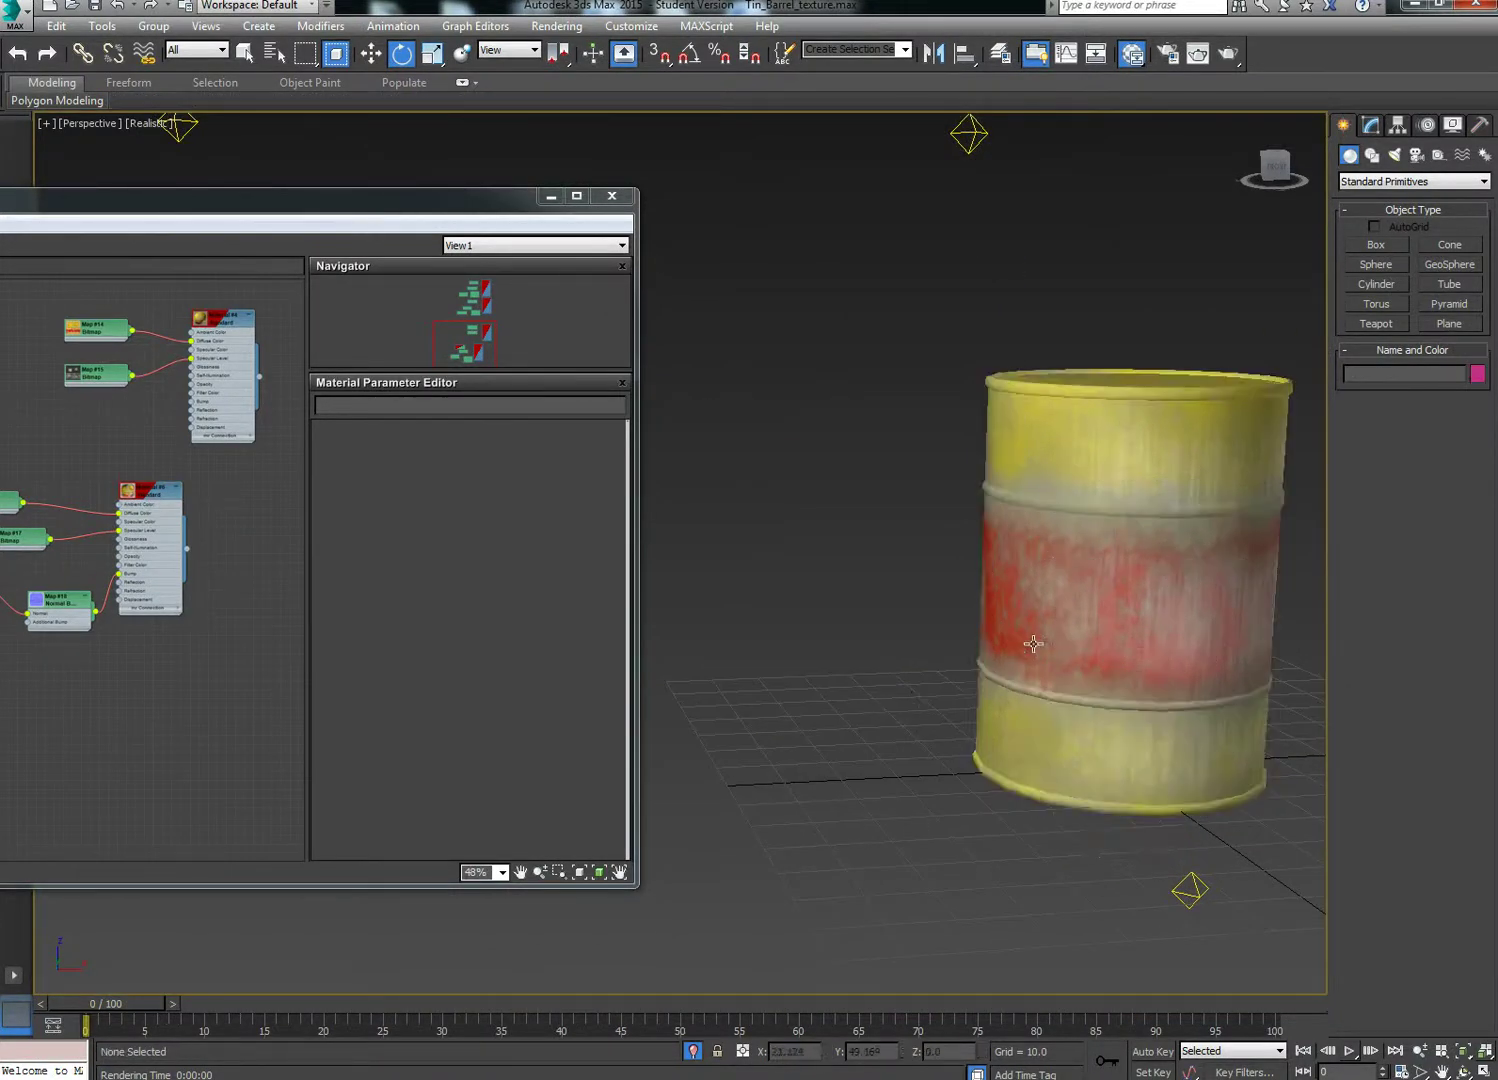
drag(431, 203, 851, 10)
Add a new Standard material node in empty space below the existing material networks
click(118, 400)
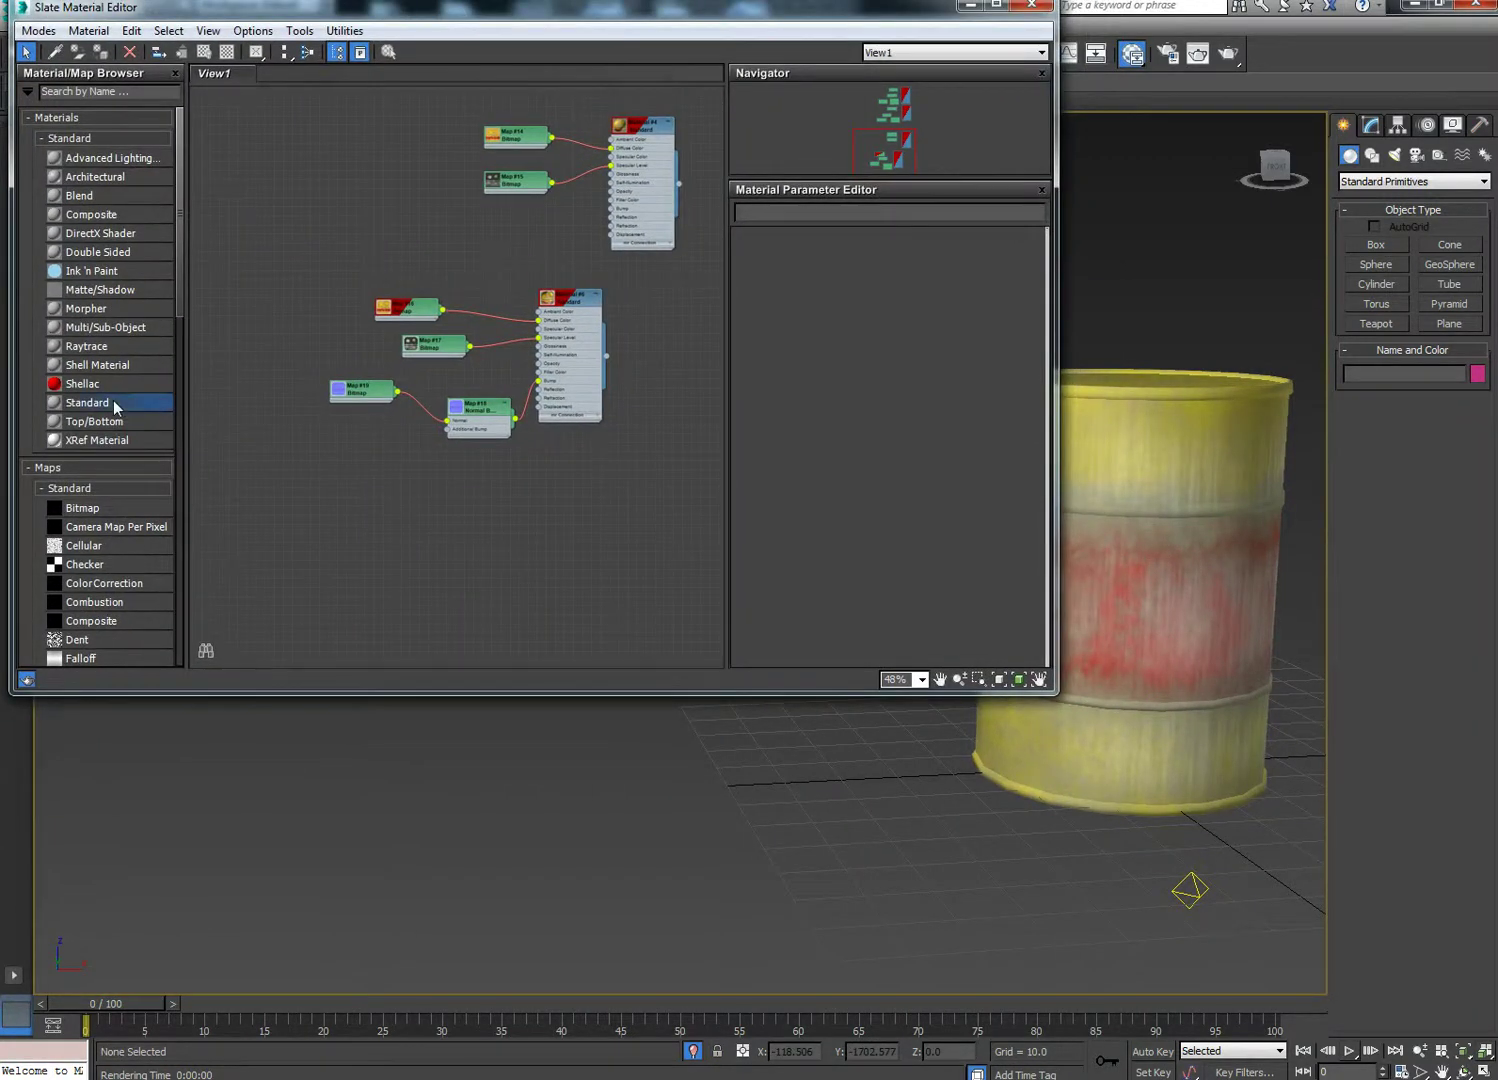
drag(442, 498, 440, 508)
scroll(573, 530, down, 1)
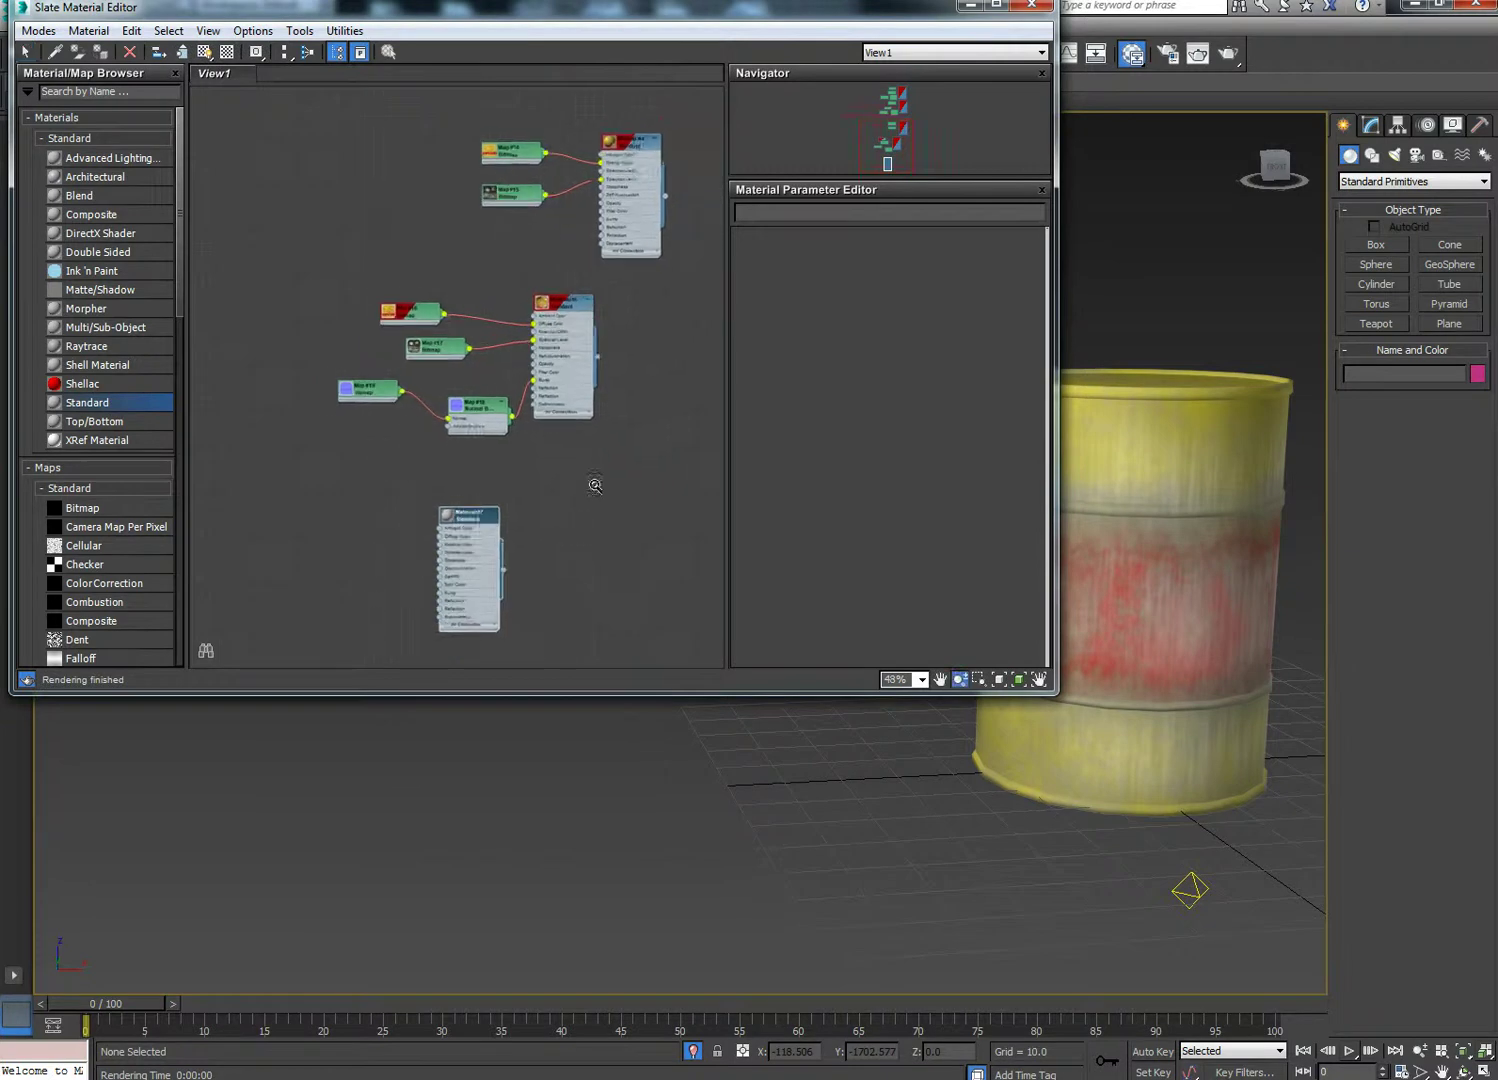
scroll(575, 535, up, 3)
drag(577, 584, 628, 378)
scroll(632, 366, up, 4)
drag(552, 276, 507, 213)
Add a Bitmap map beside the new material, loading Final_Barral_CL.jpg from E:\Zoo\sceneassets\images\Demo
drag(68, 515, 280, 318)
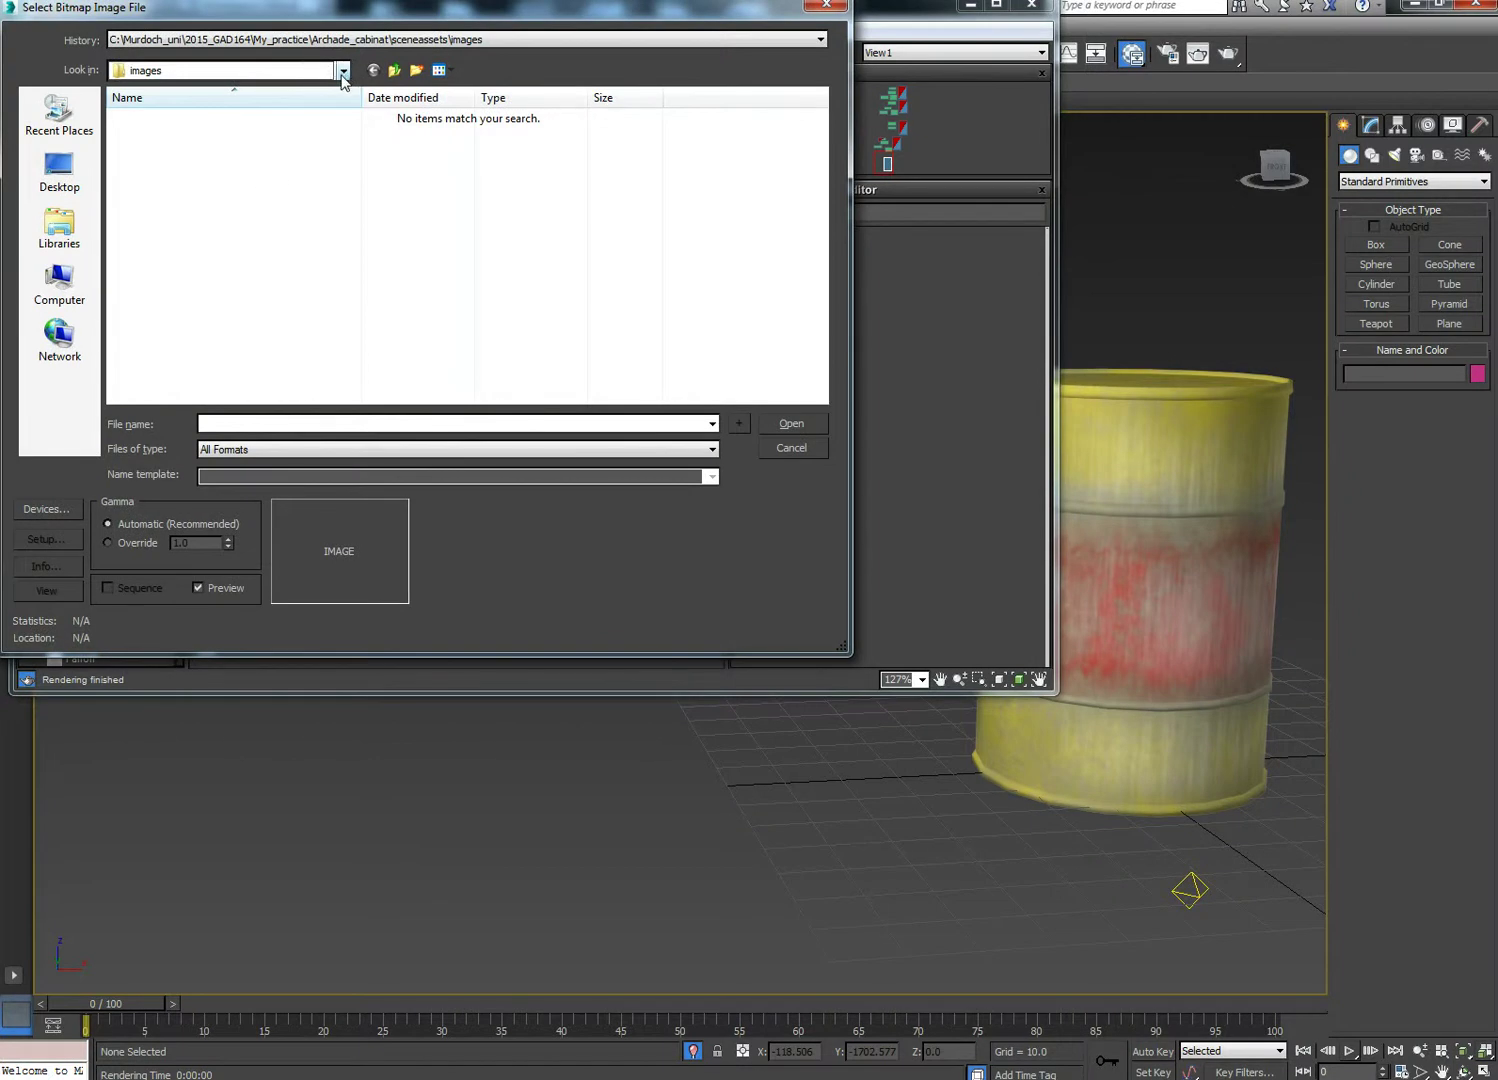
click(342, 72)
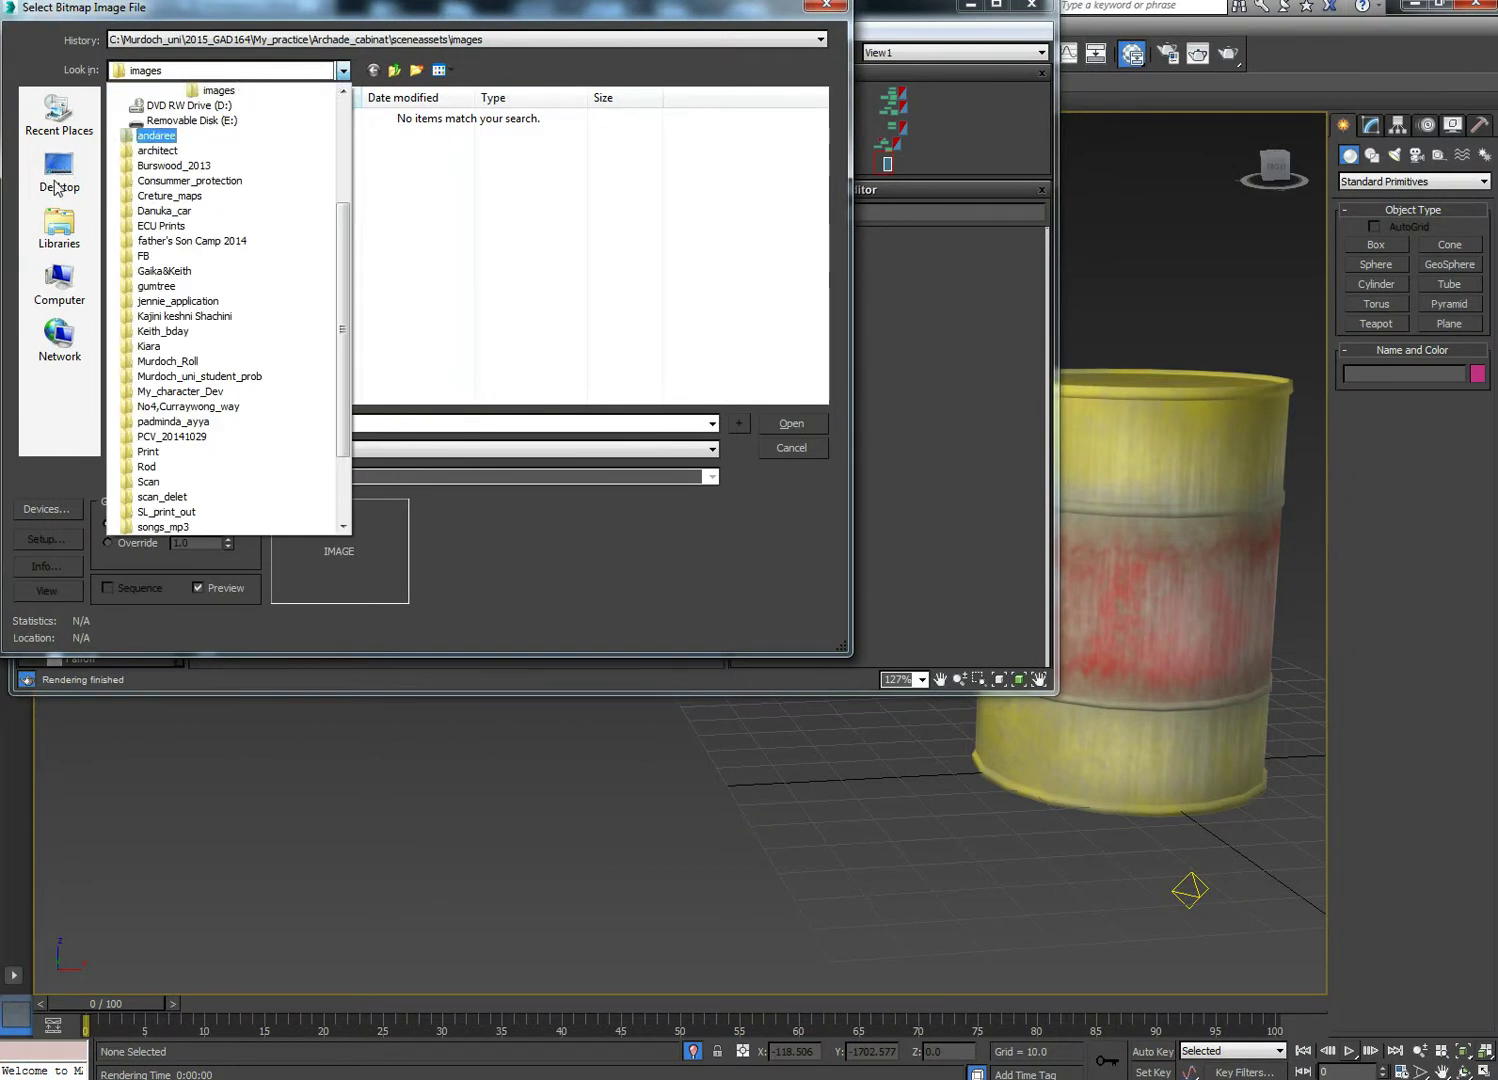
click(232, 121)
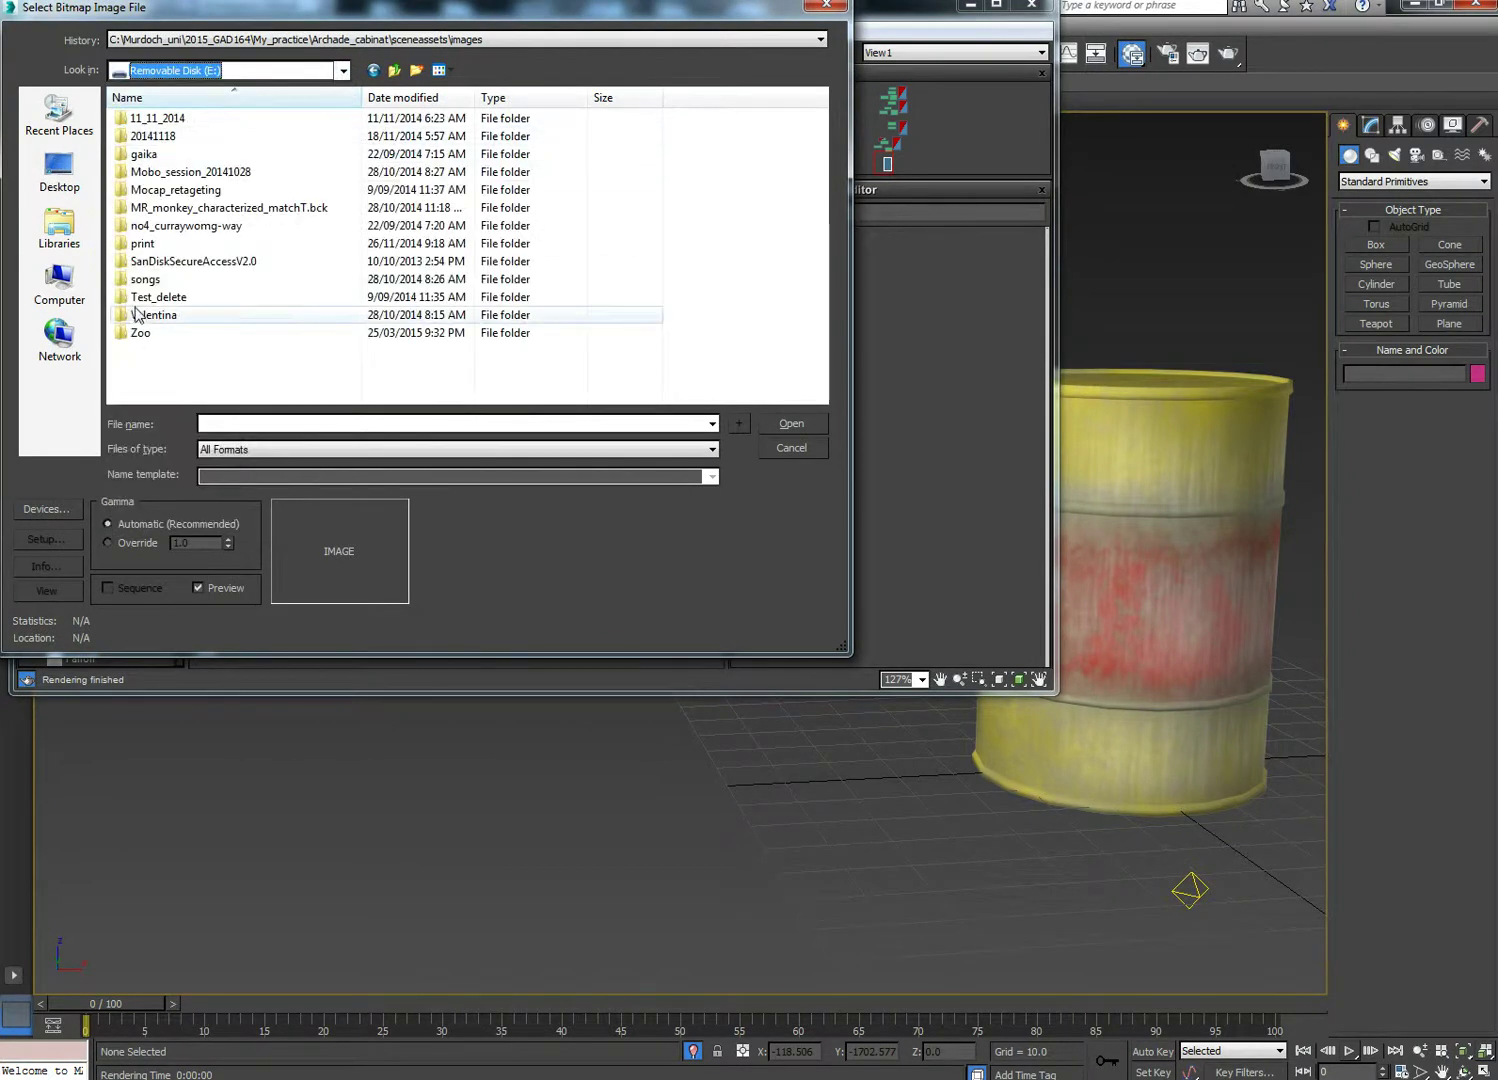
double_click(151, 334)
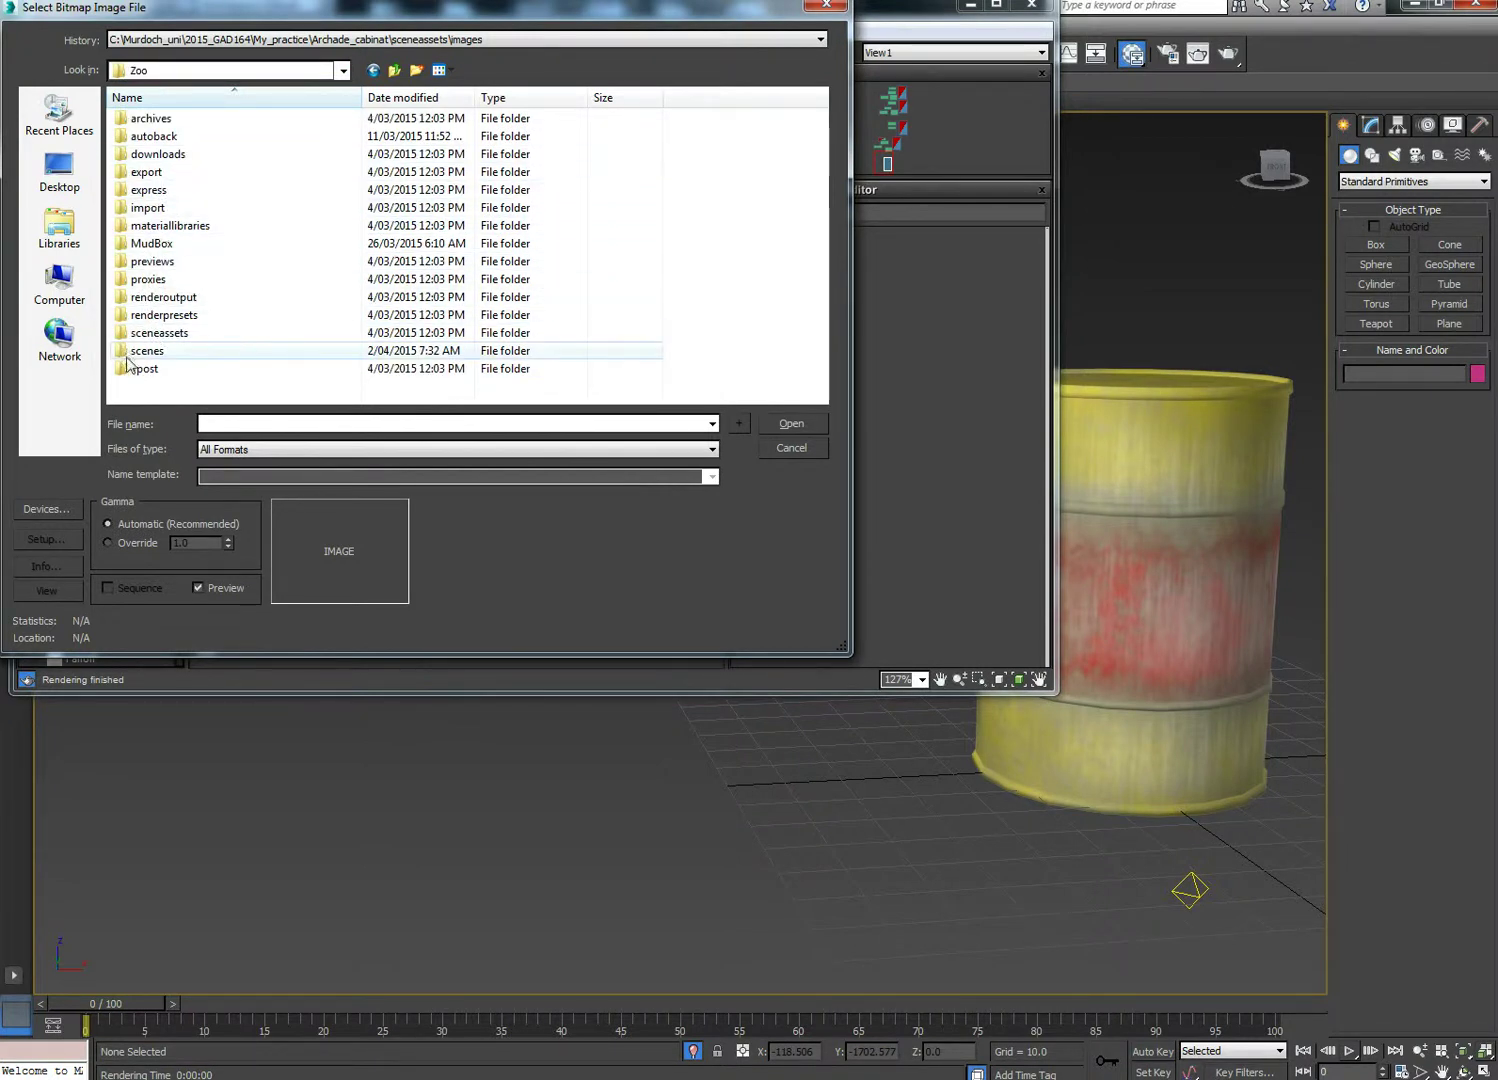
double_click(150, 333)
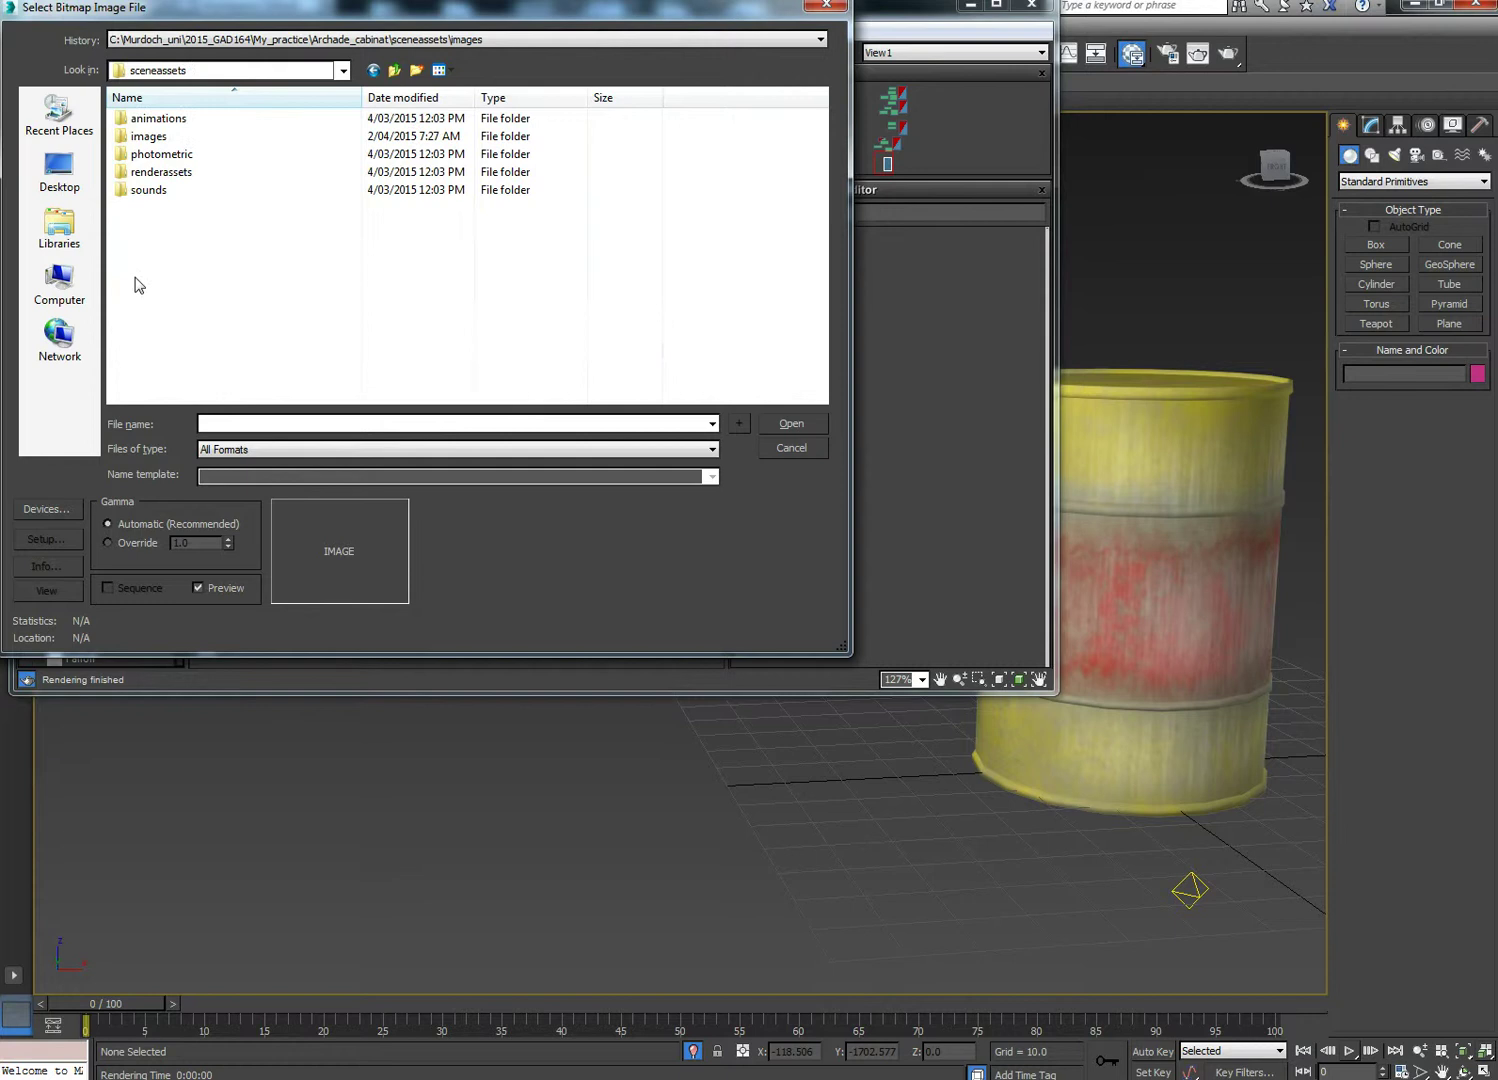
double_click(150, 137)
double_click(171, 138)
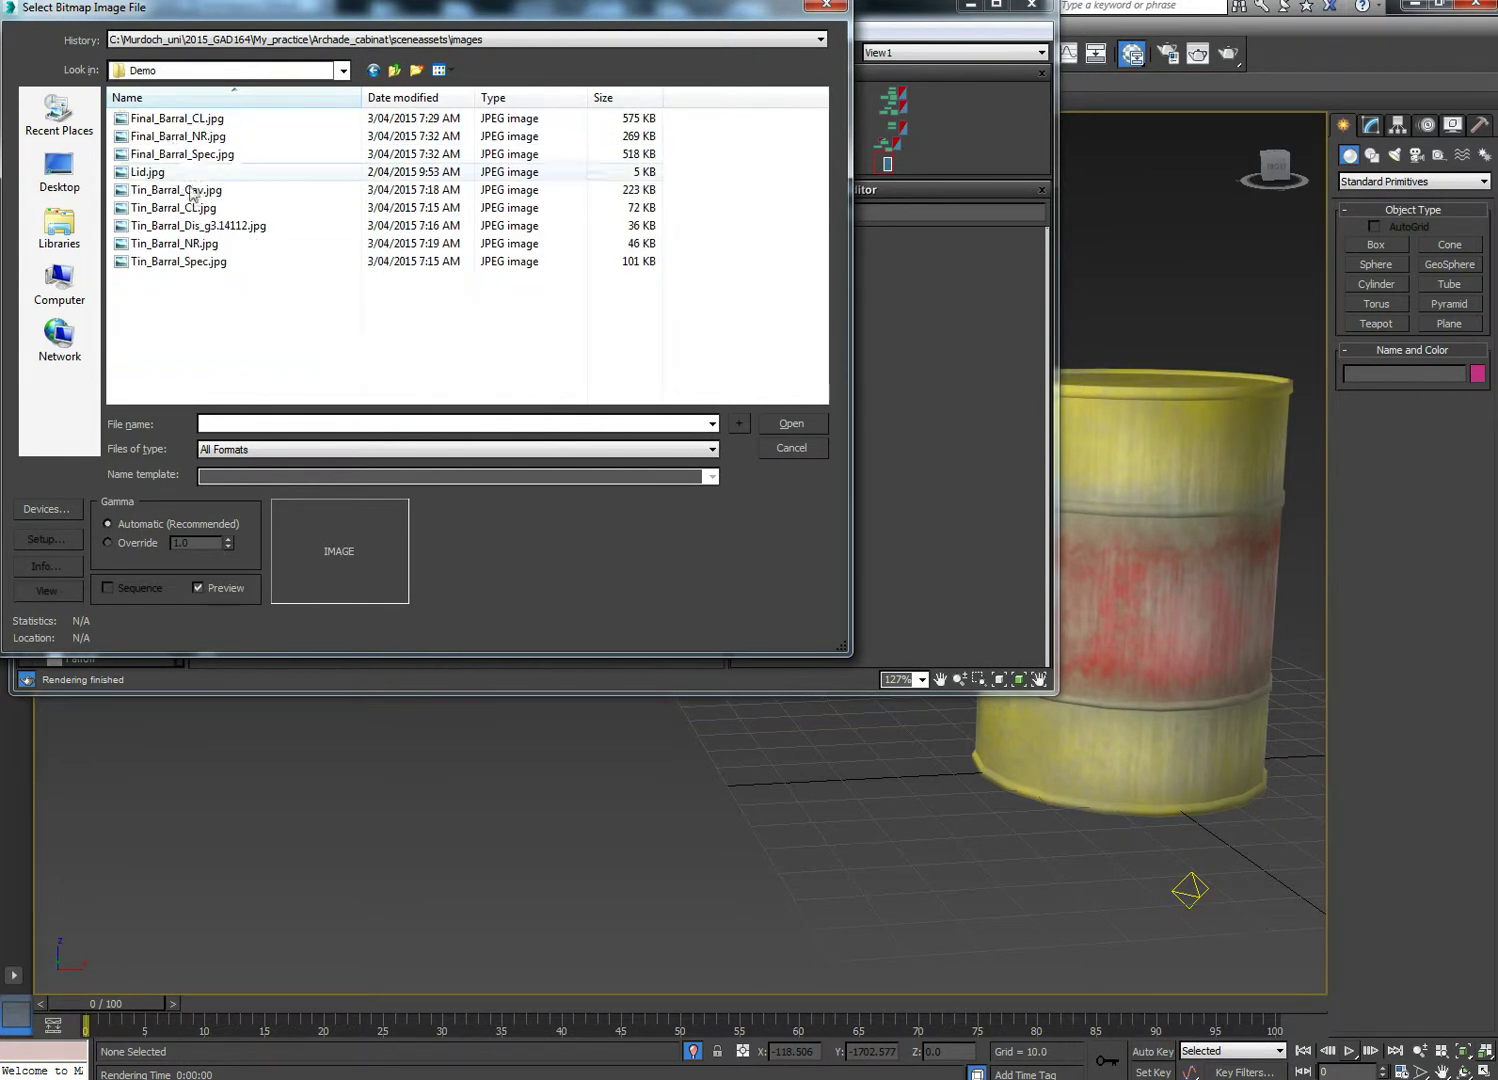
click(177, 118)
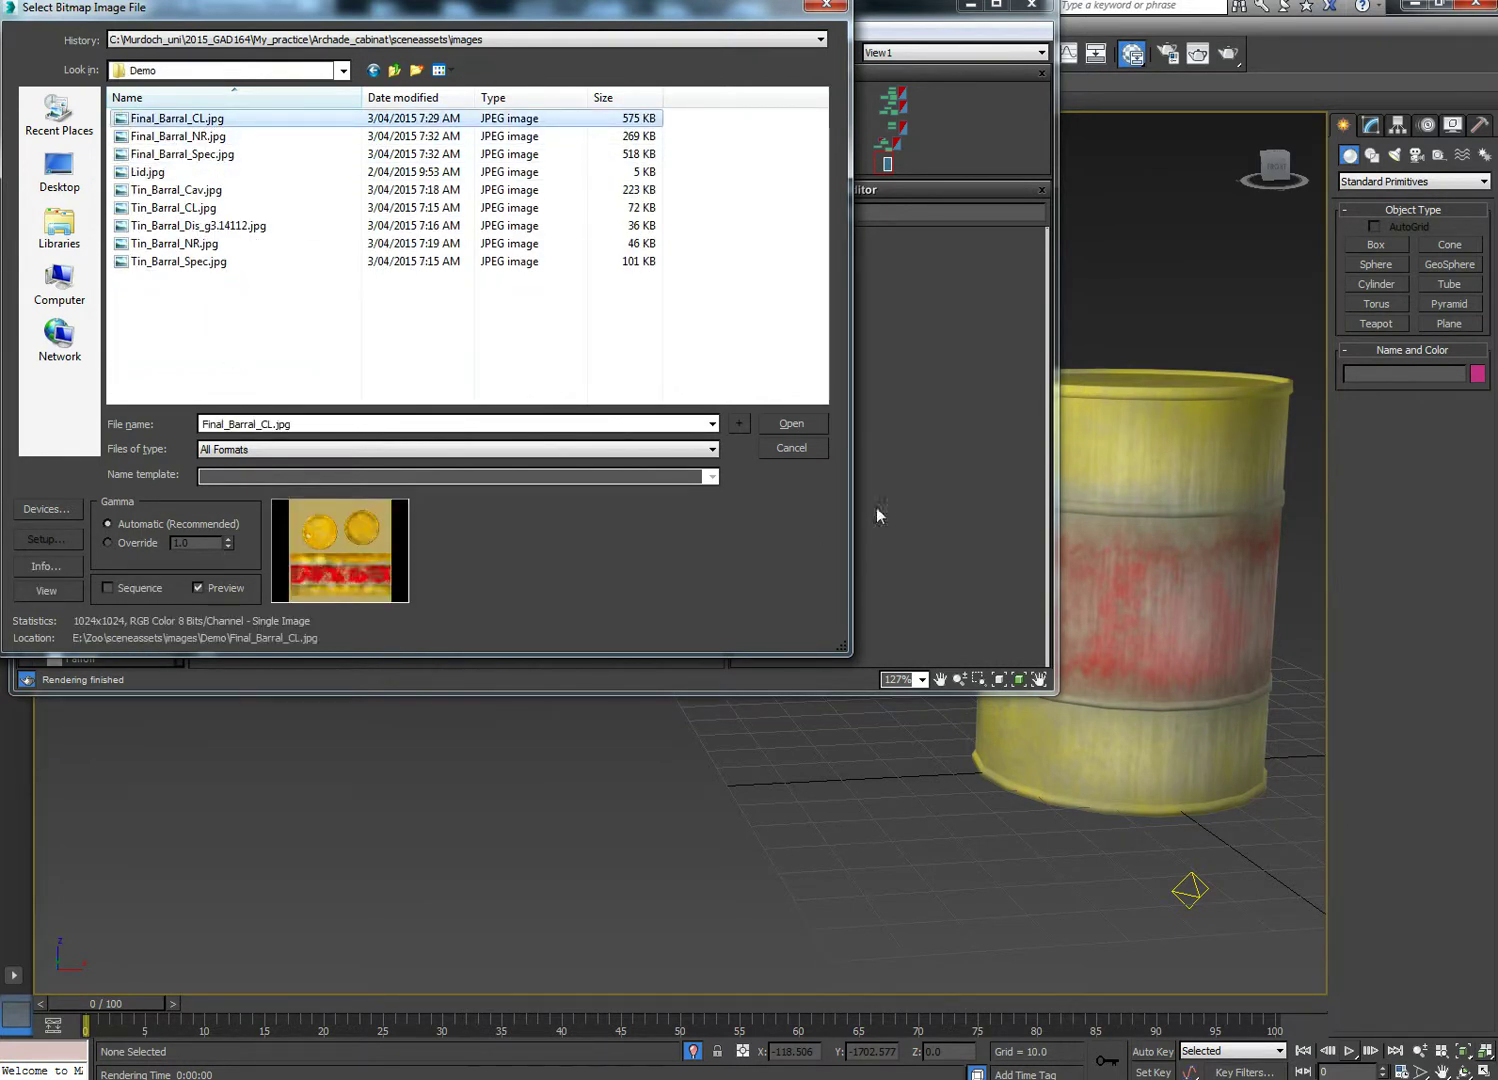
click(790, 424)
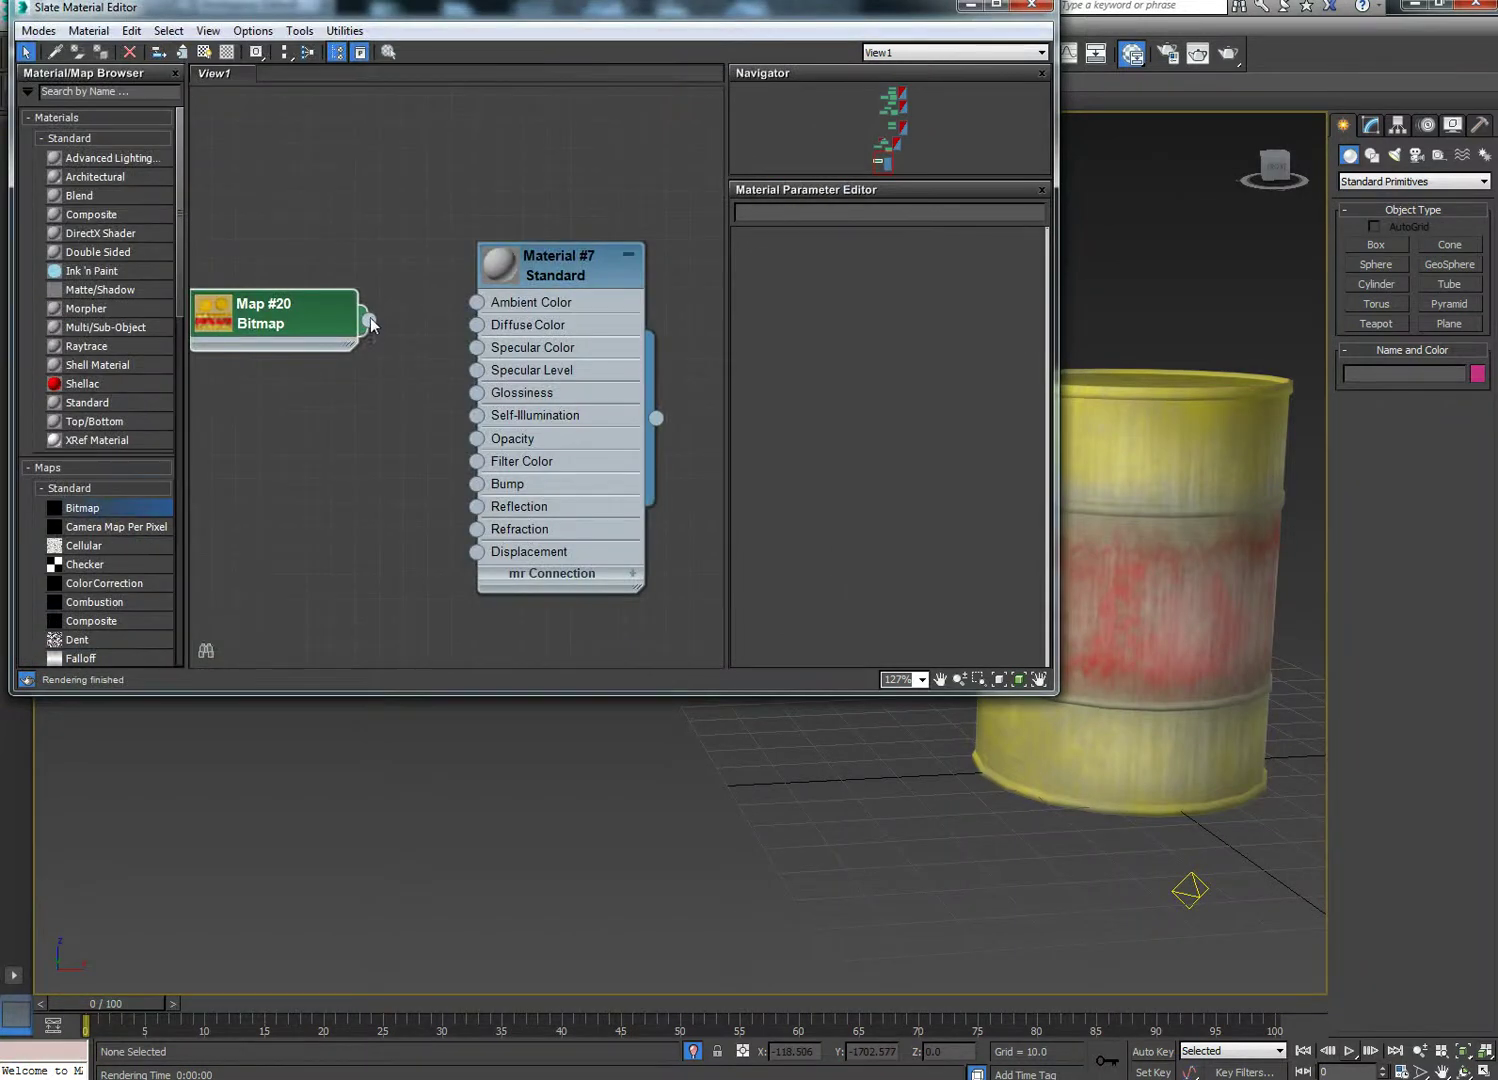
Connect the color bitmap to the Diffuse Color of Material #7 and arrange the two nodes with space between them
drag(431, 291, 477, 324)
drag(307, 317, 332, 288)
drag(558, 258, 606, 234)
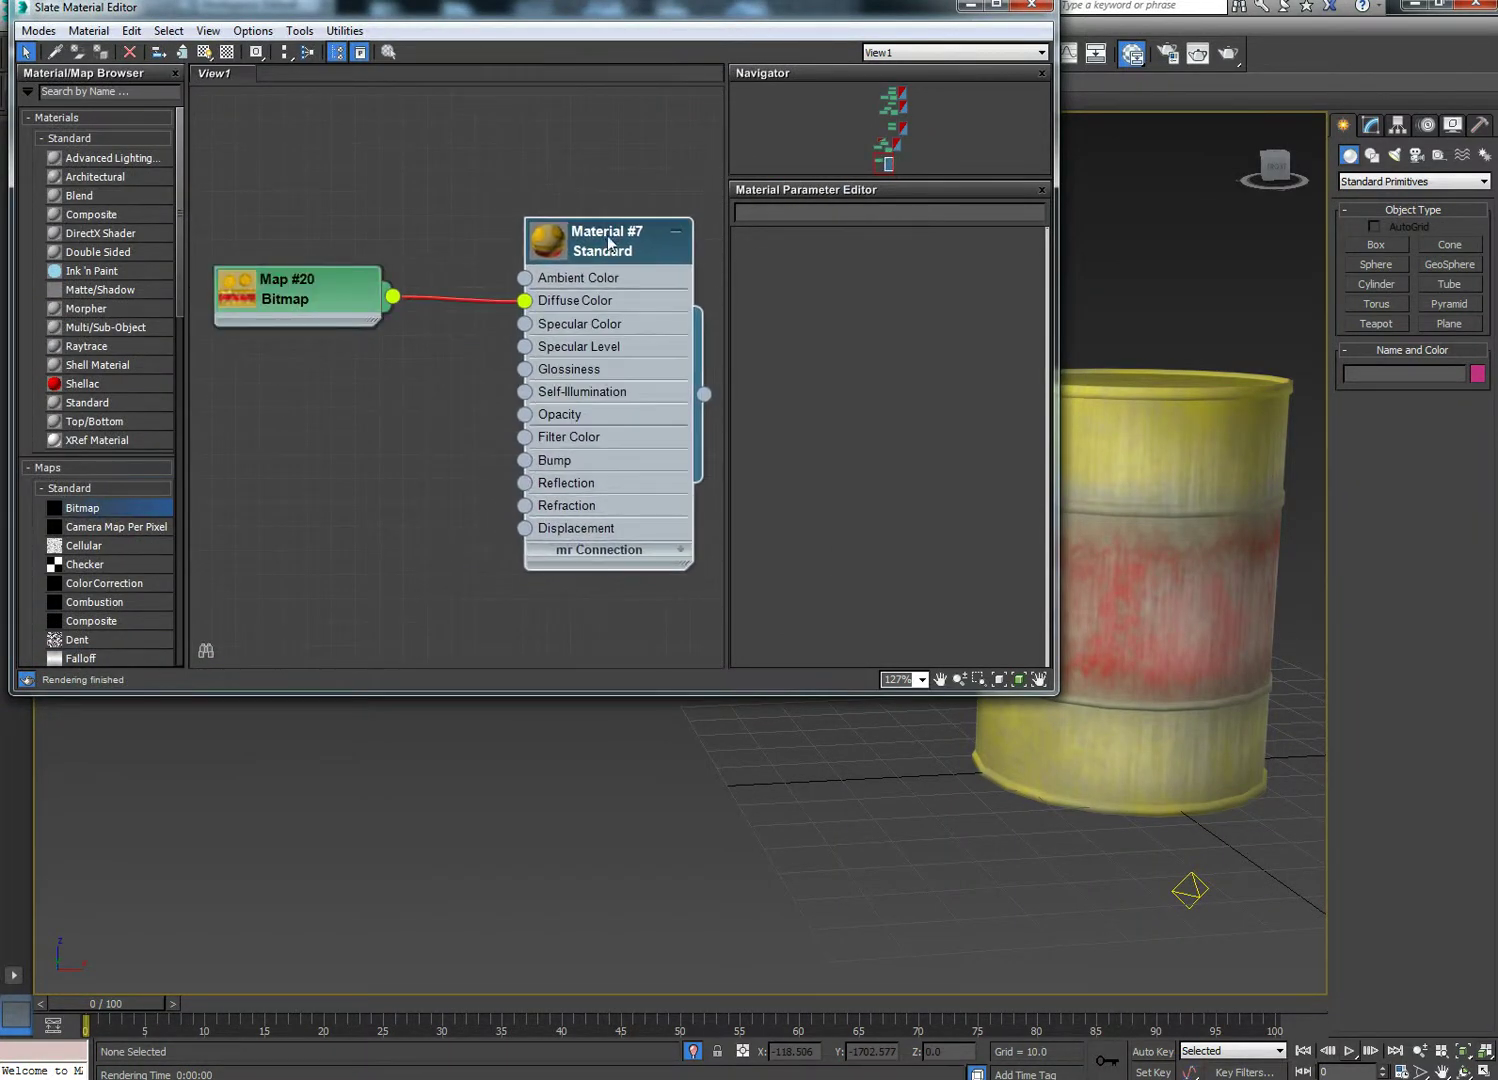
Select the Tin_Barral object and assign Material #7 to it
click(1218, 423)
right_click(604, 233)
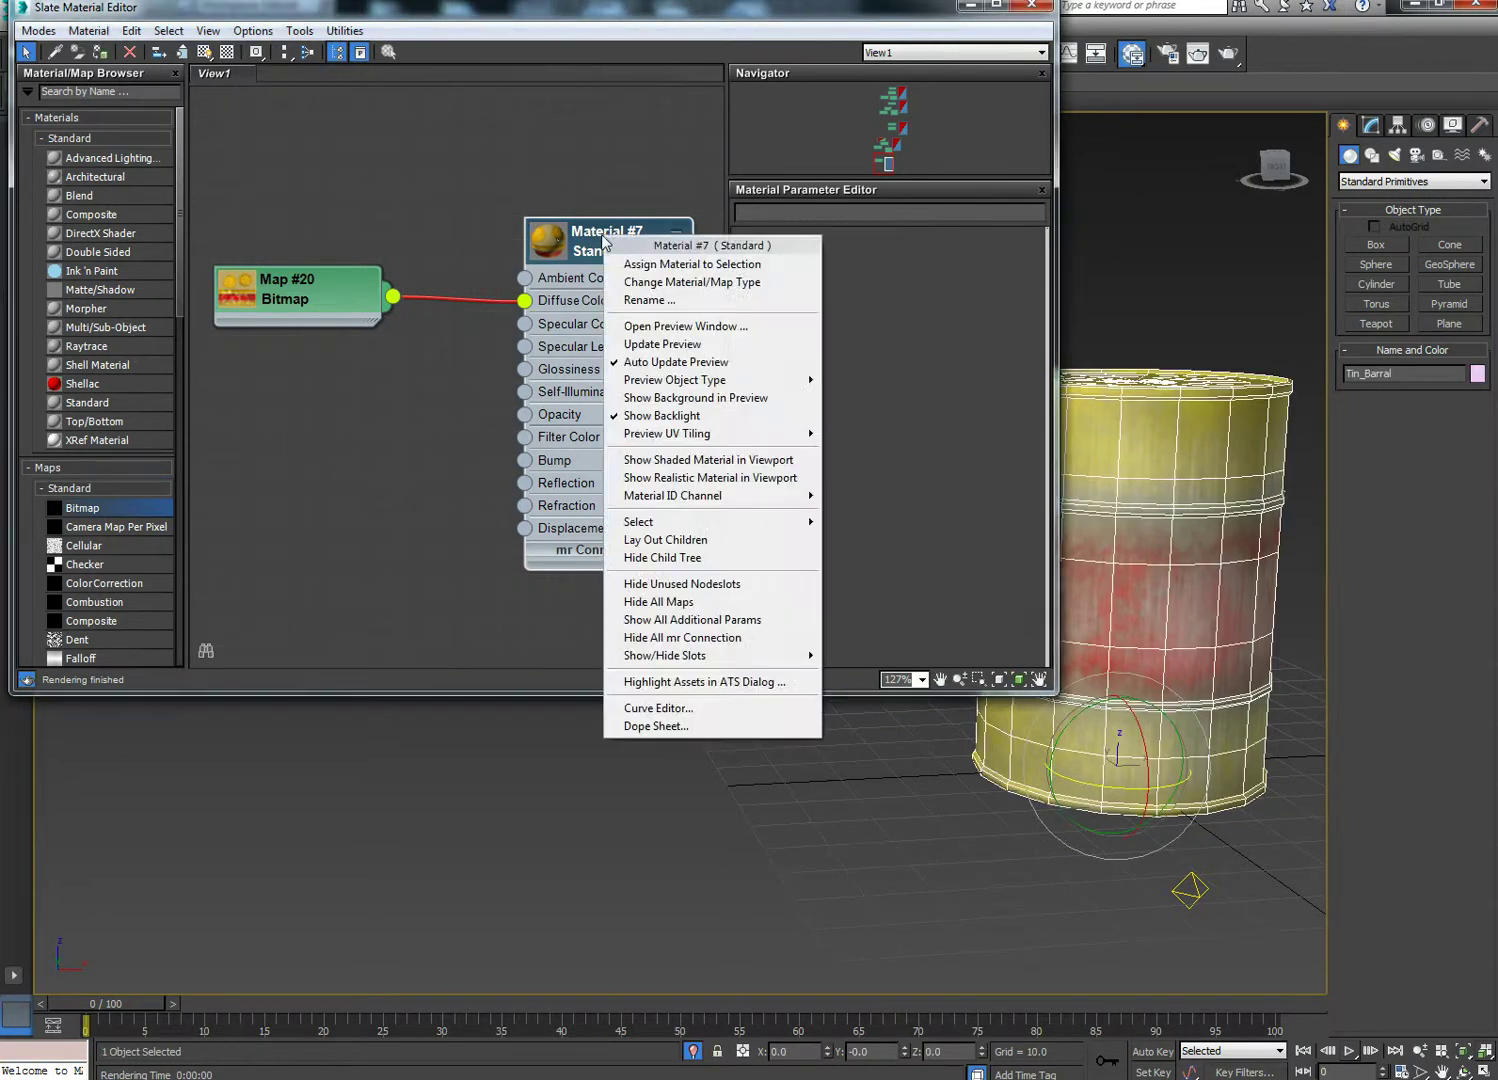
click(662, 259)
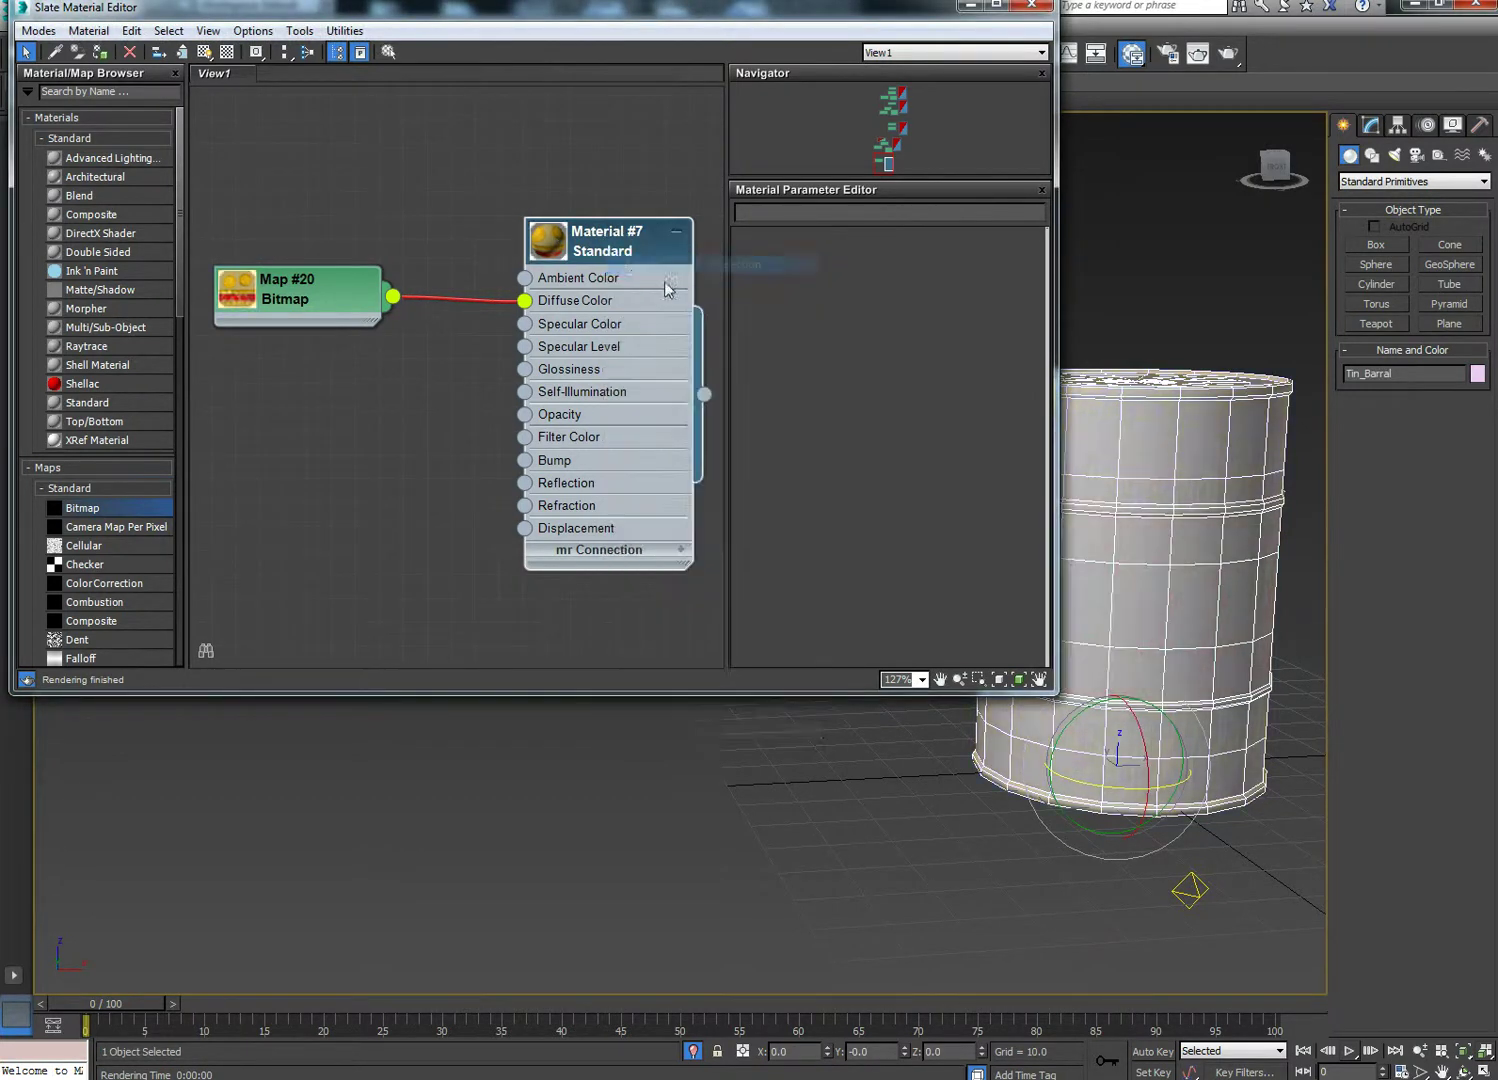
Show the shaded Material #7 texture in the viewport and inspect the barrel up close
click(204, 51)
drag(890, 18, 515, 342)
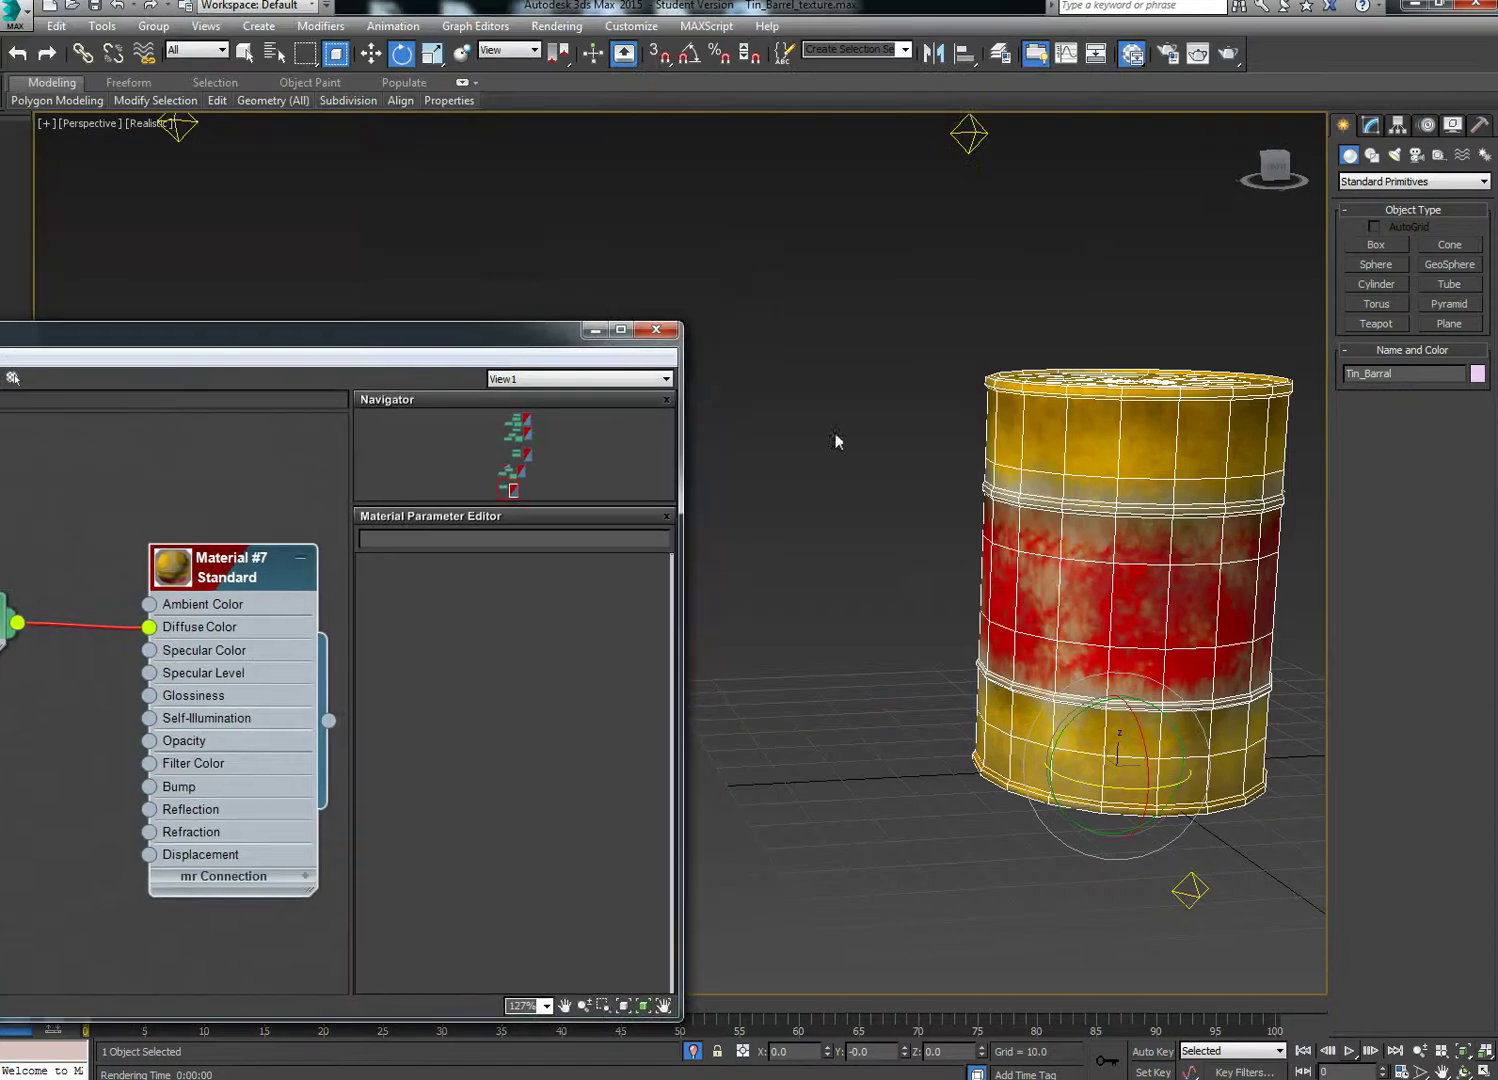
click(955, 596)
scroll(963, 679, up, 4)
drag(982, 661, 1028, 637)
drag(899, 554, 922, 622)
scroll(928, 605, up, 3)
scroll(923, 606, up, 1)
Add a Bitmap map loading Final_Barral_Spec.jpg and connect it to the Specular Level of Material #7
drag(453, 345, 1030, 157)
drag(500, 420, 571, 422)
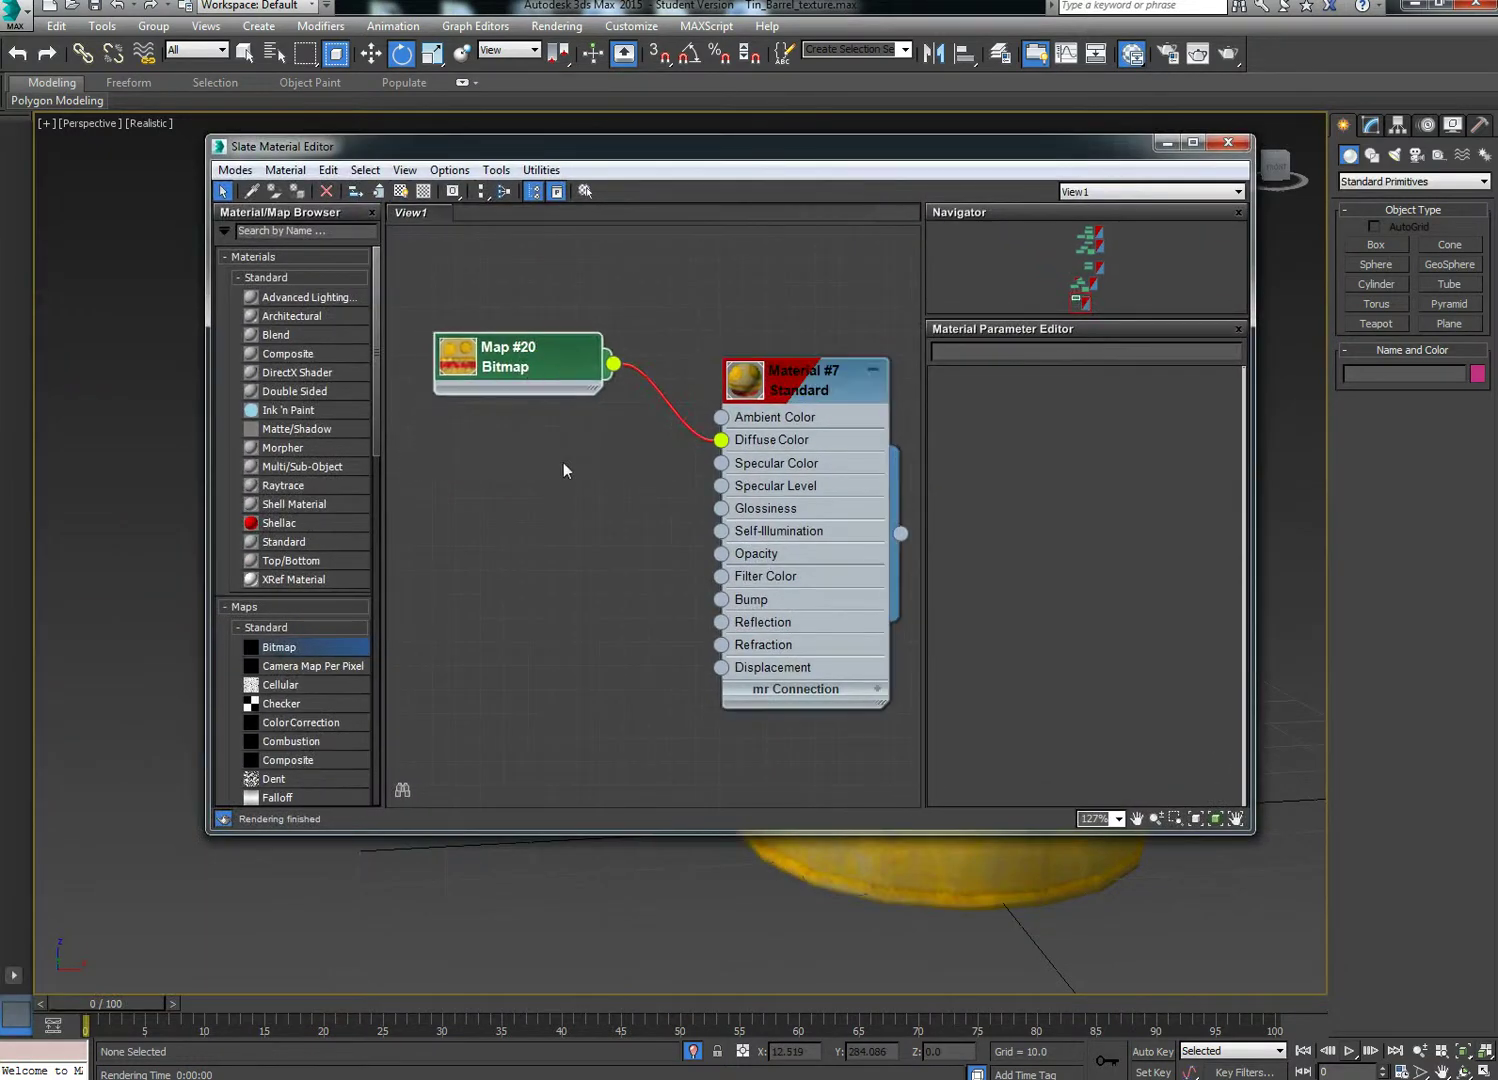
drag(279, 657, 466, 610)
drag(471, 497, 489, 502)
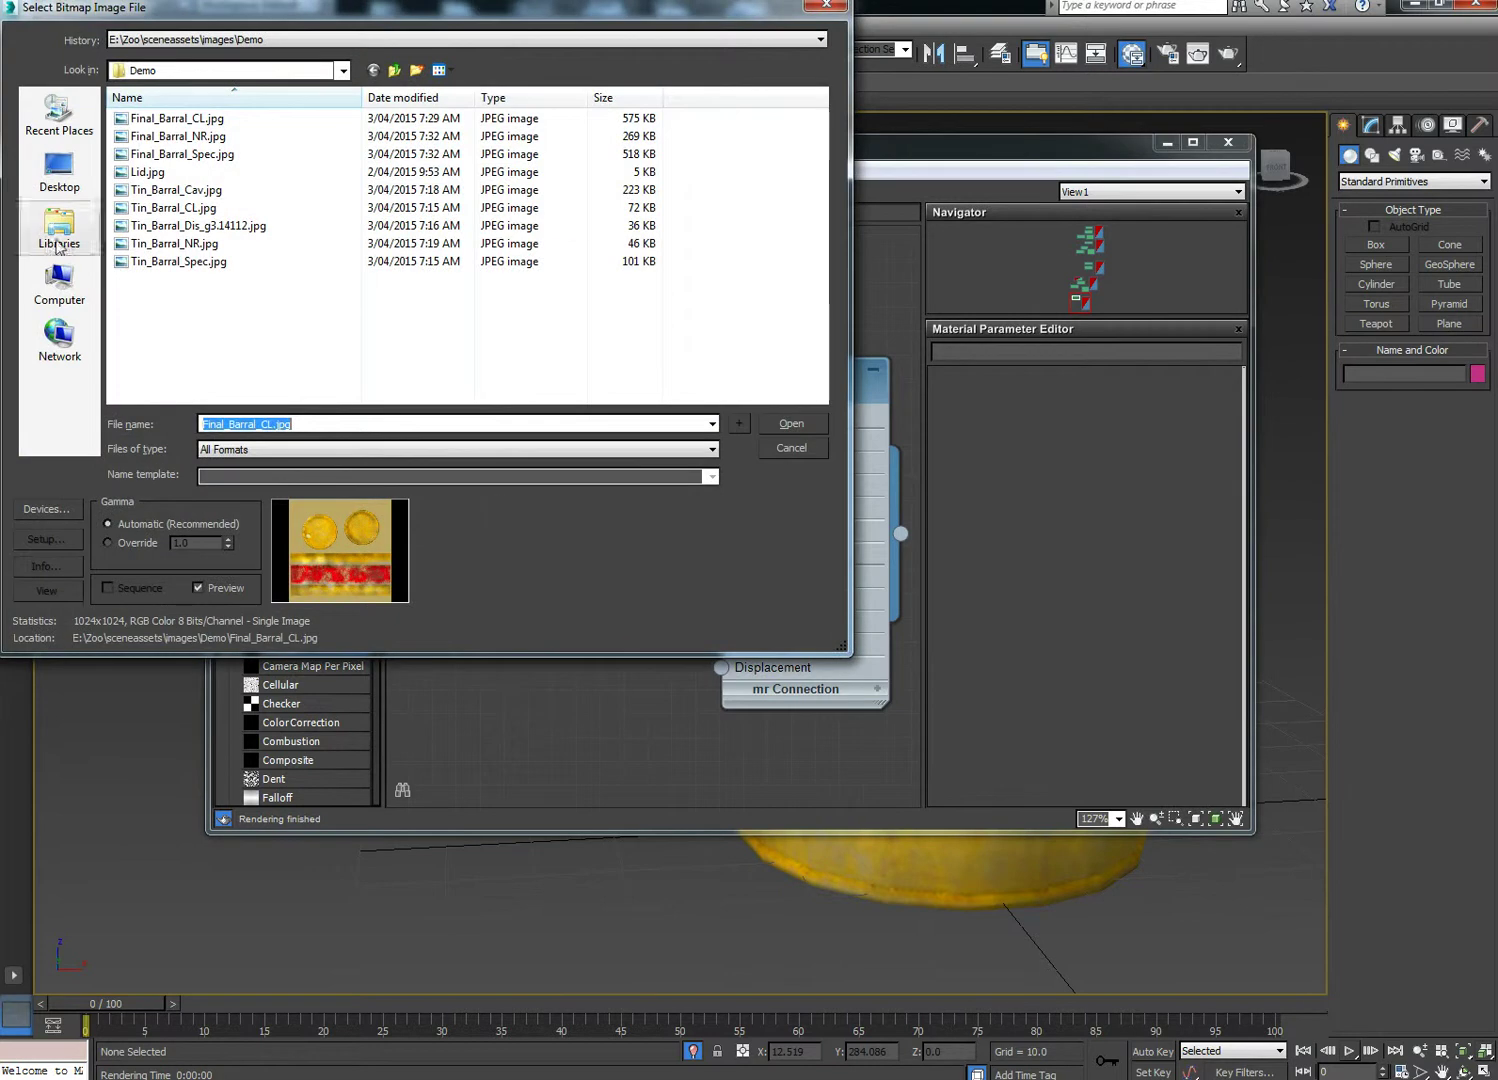
click(185, 154)
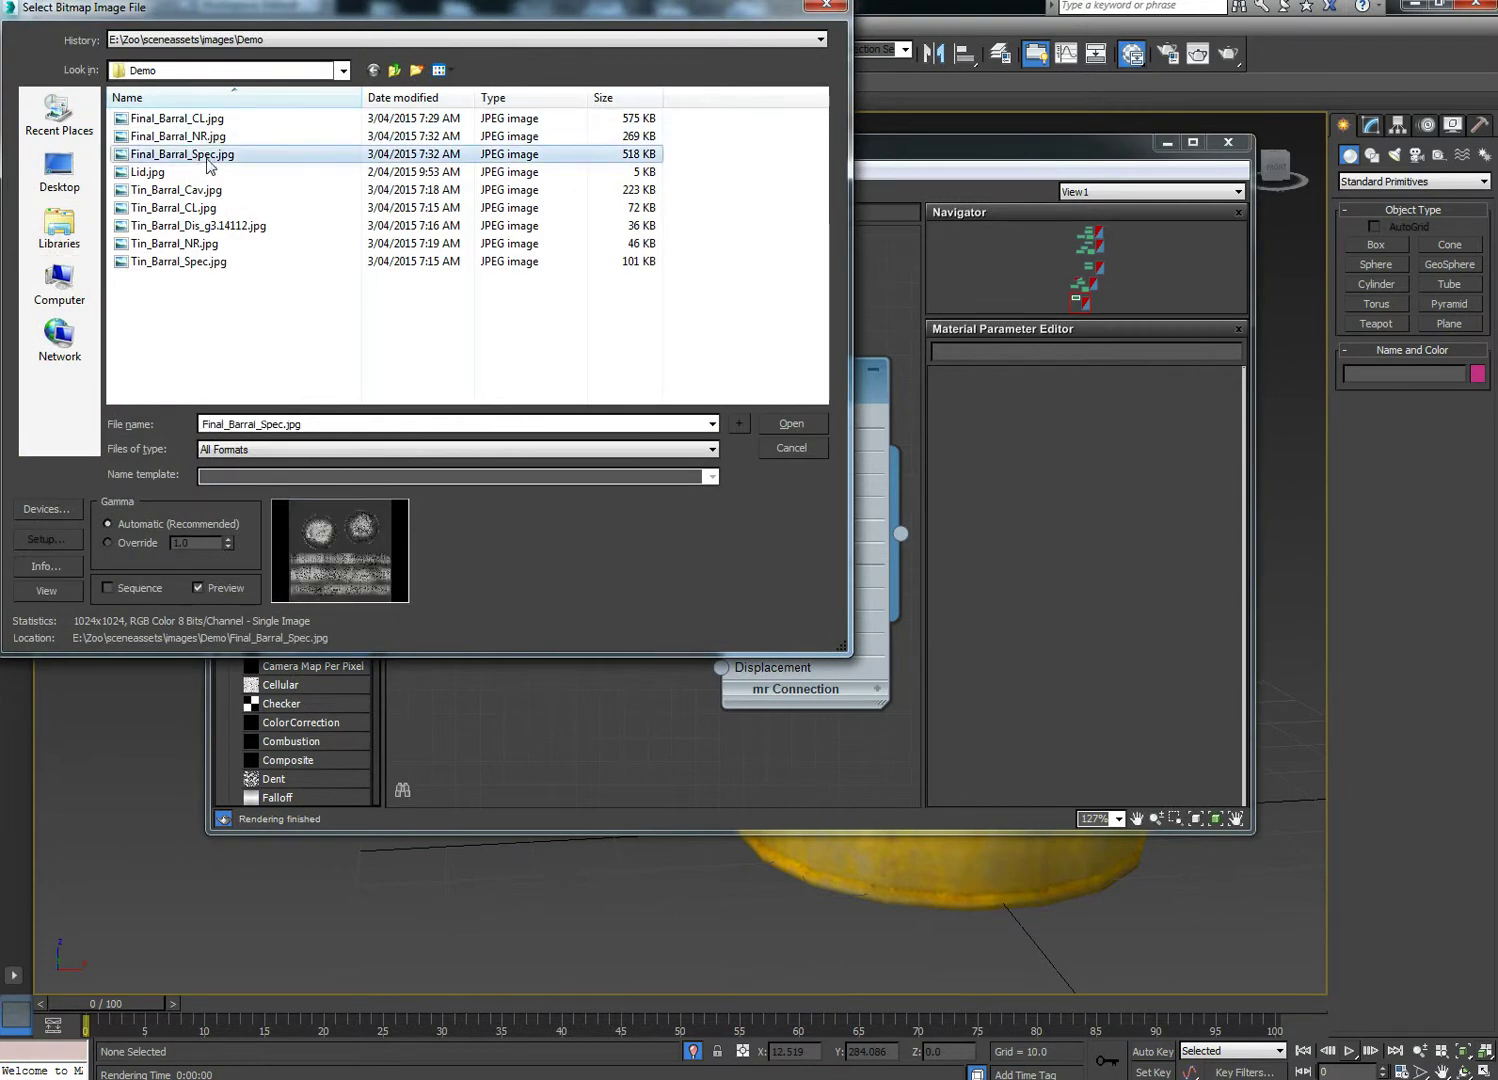
click(796, 423)
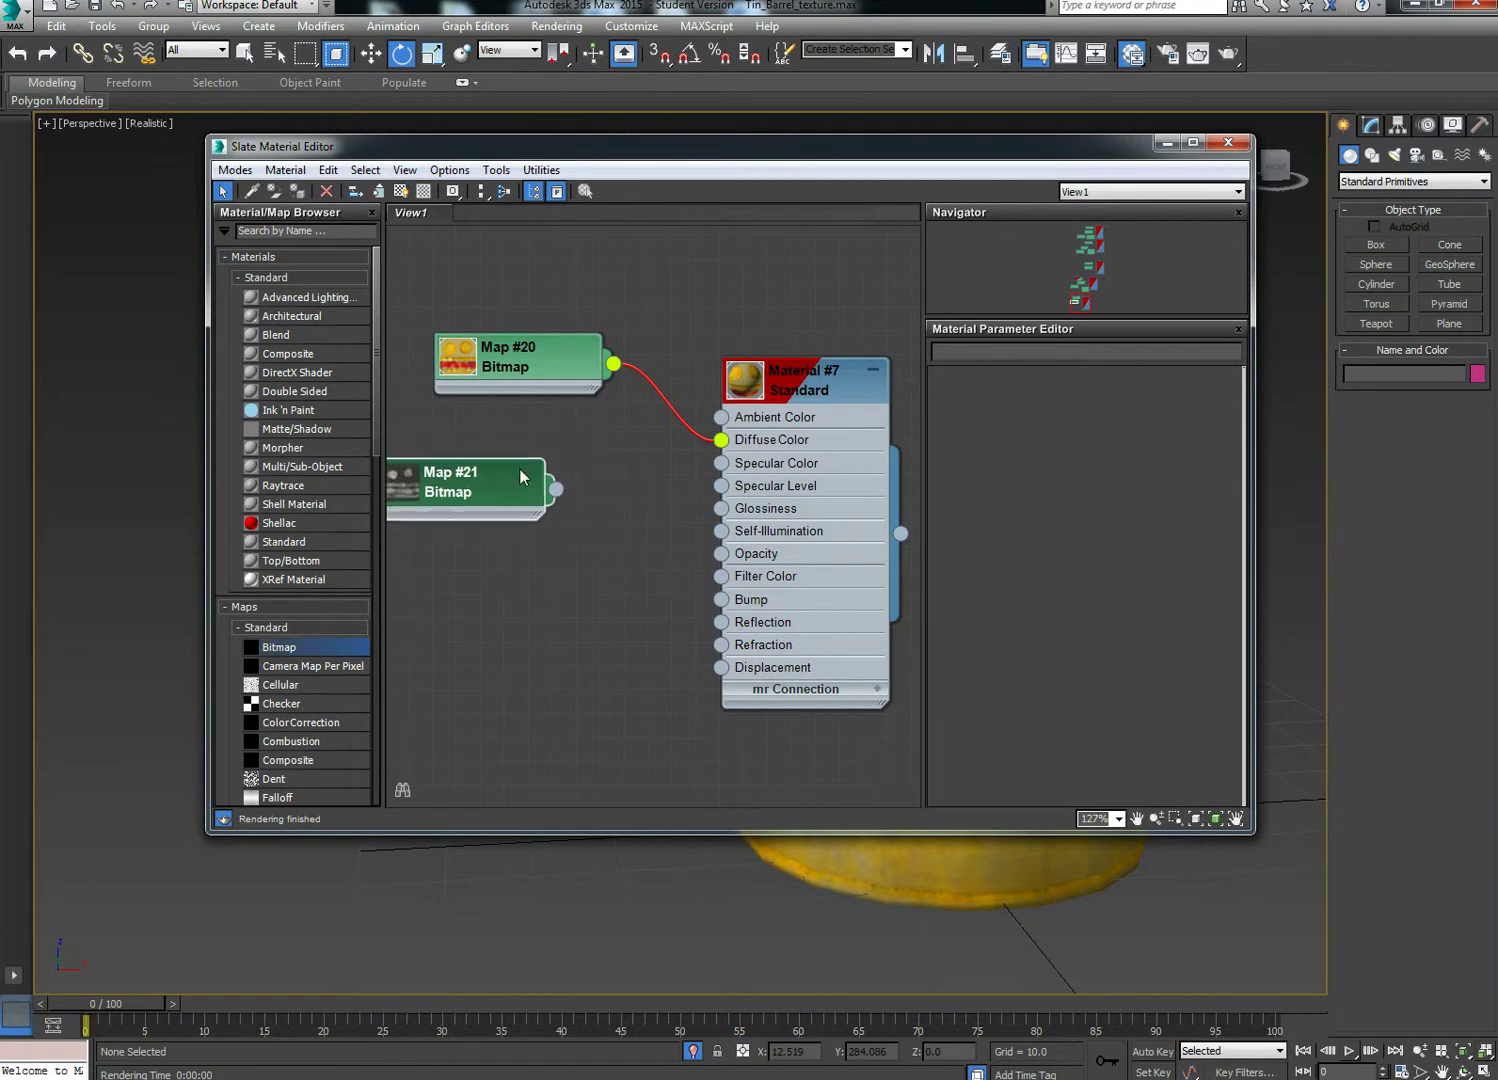
drag(566, 487, 721, 486)
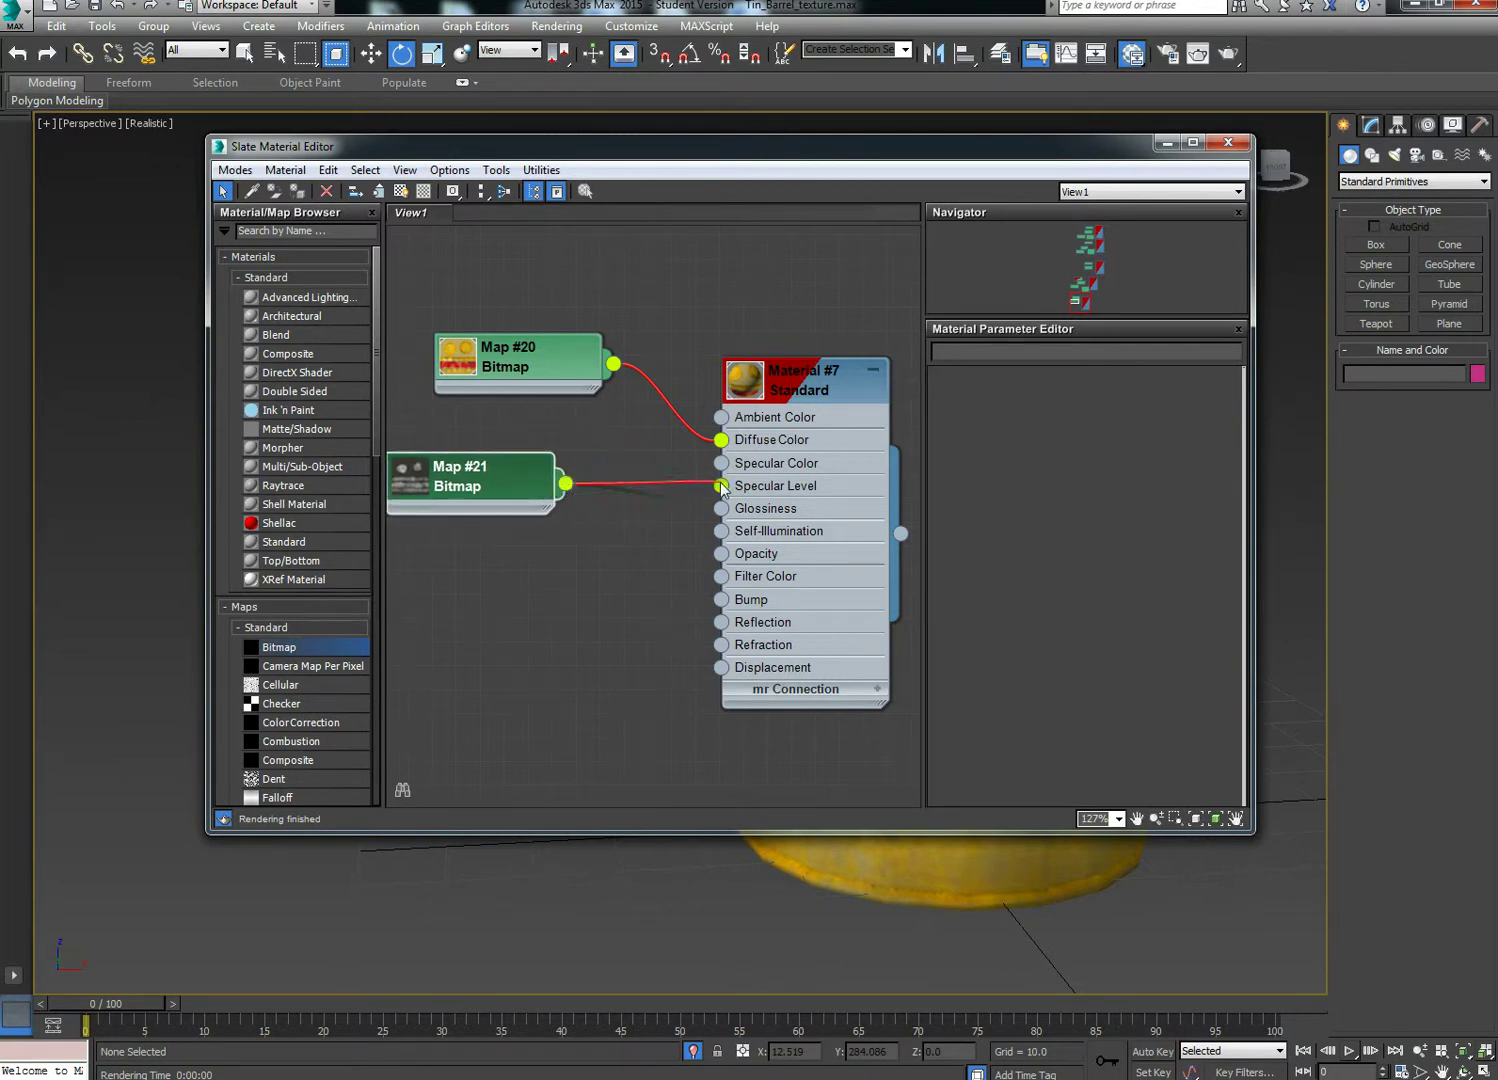
Set the Specular Level of Material #7 to 68 and its Glossiness to 17
drag(799, 387, 776, 365)
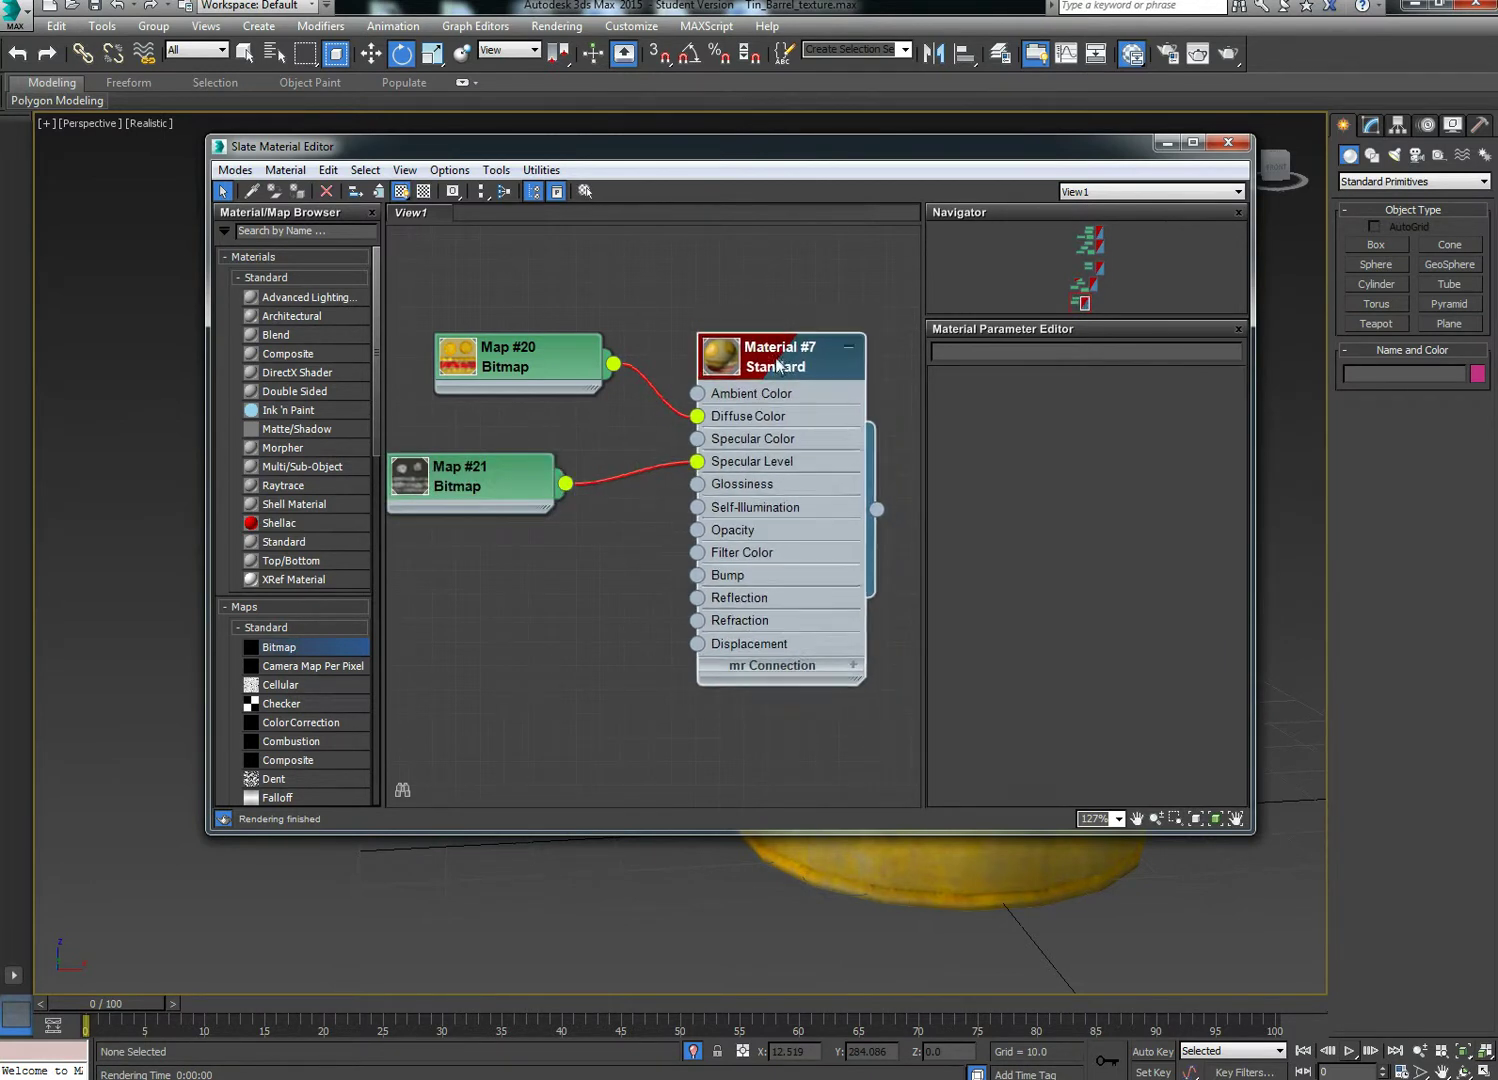
double_click(778, 364)
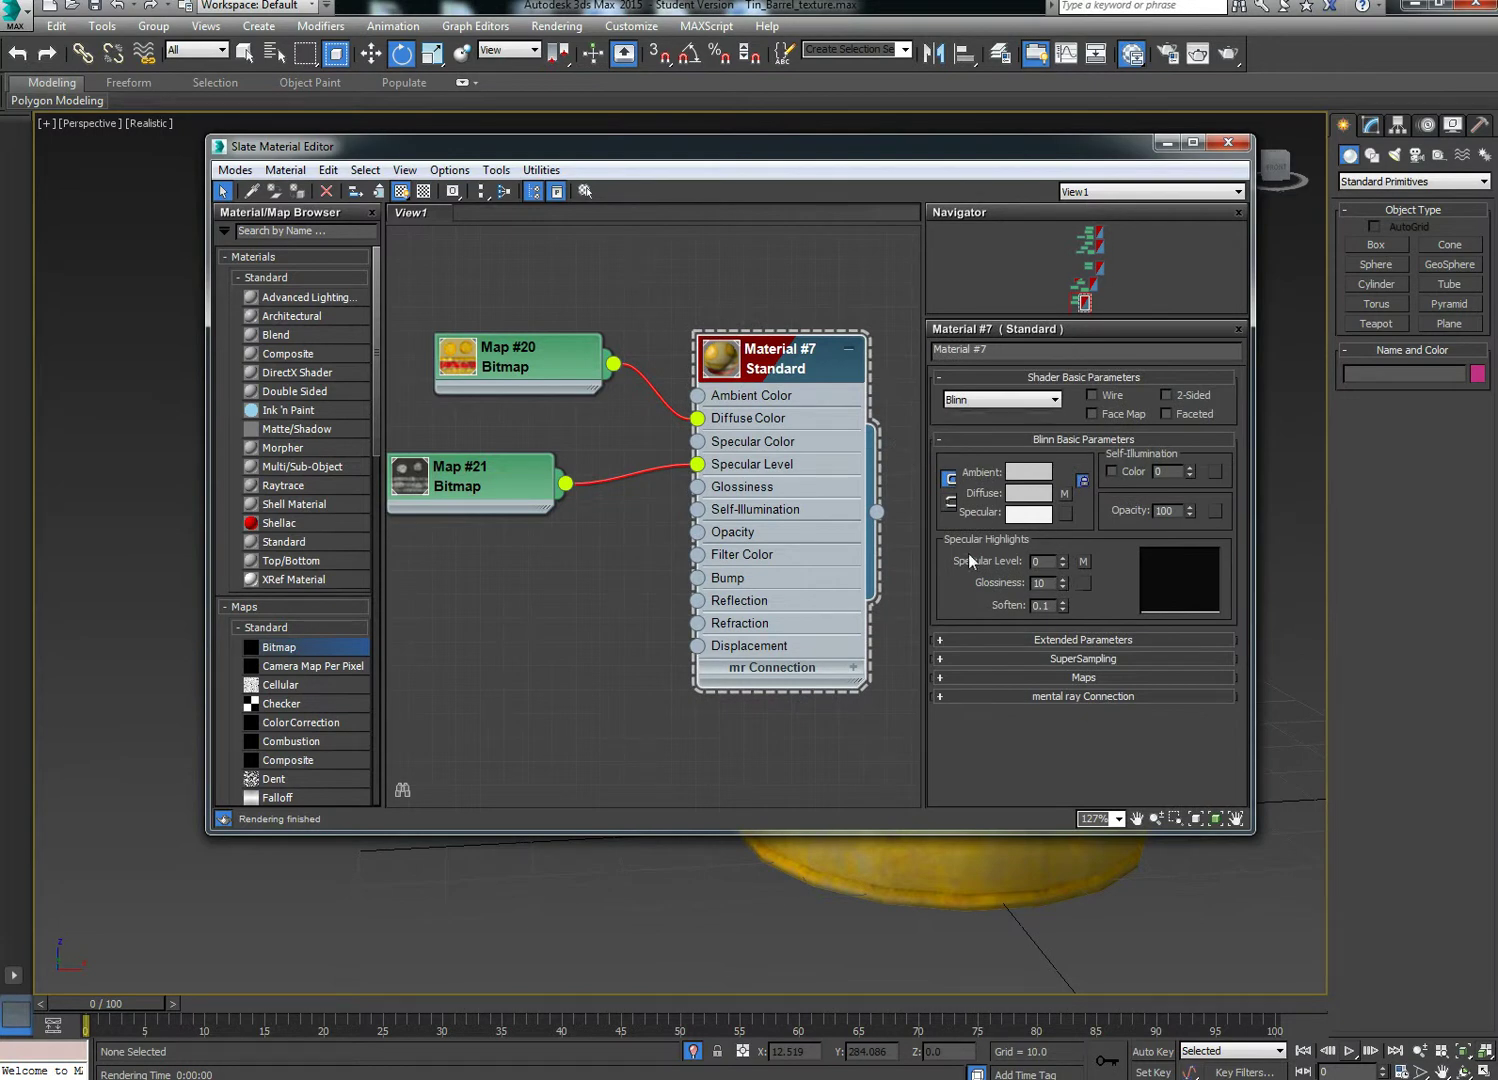
drag(1063, 564, 1075, 496)
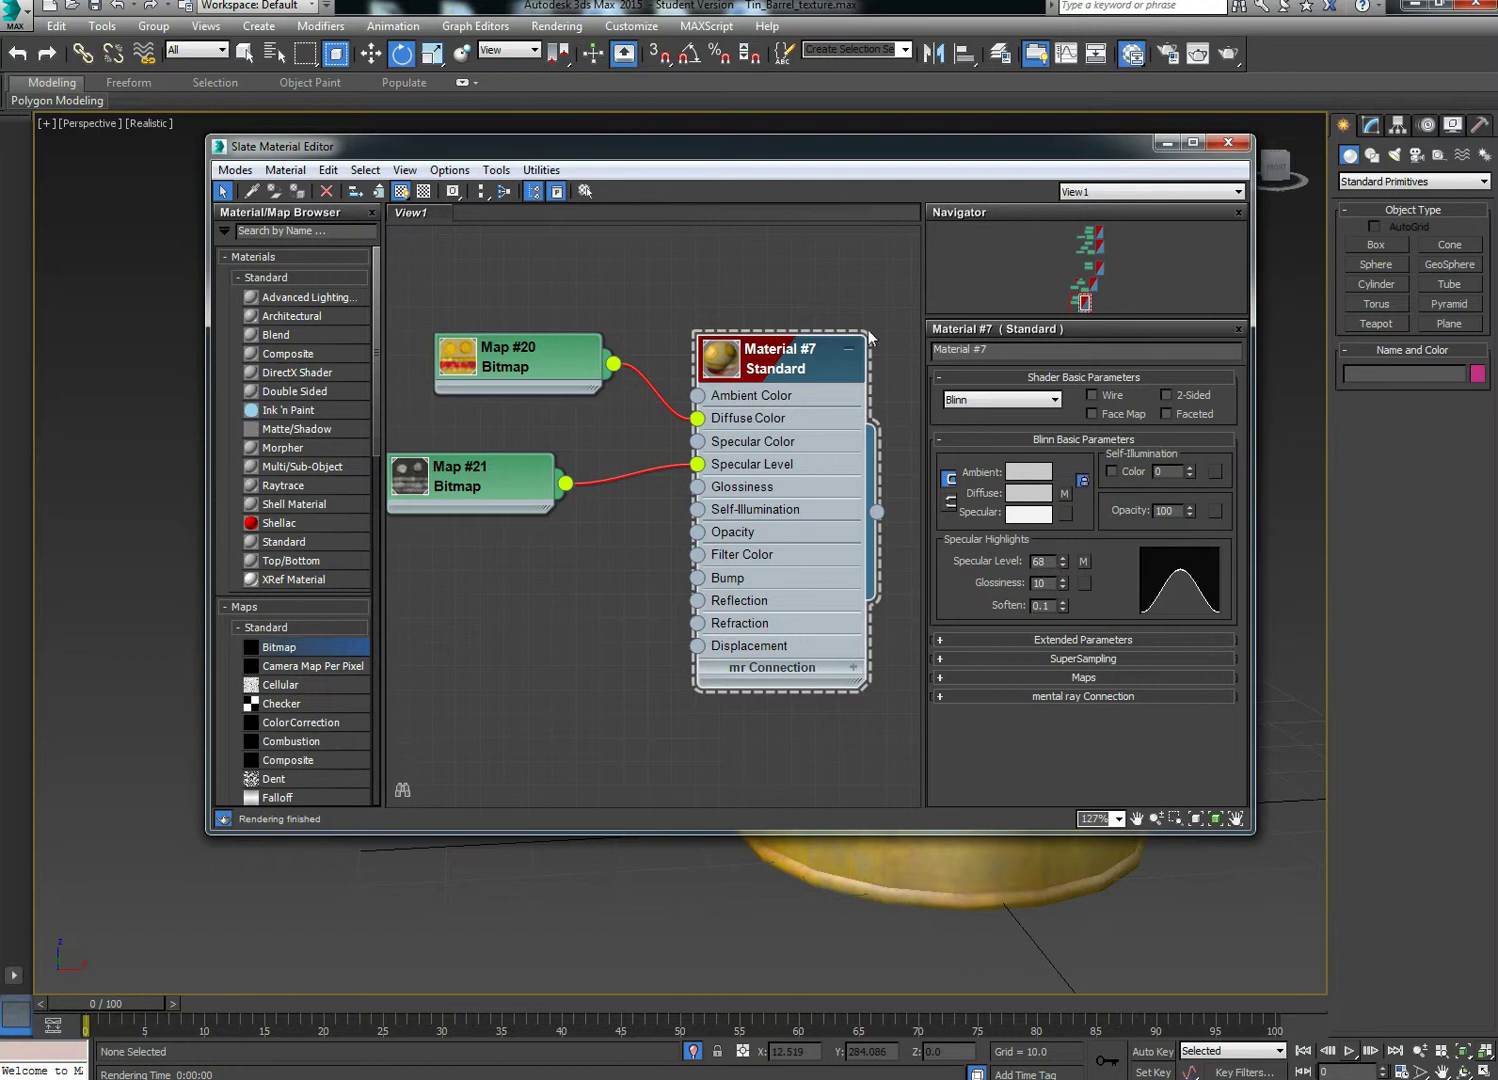
drag(1064, 585, 1064, 578)
Render the Perspective view from the barrel's side to check the specular highlights, and close the rendered frame
drag(1000, 146, 260, 180)
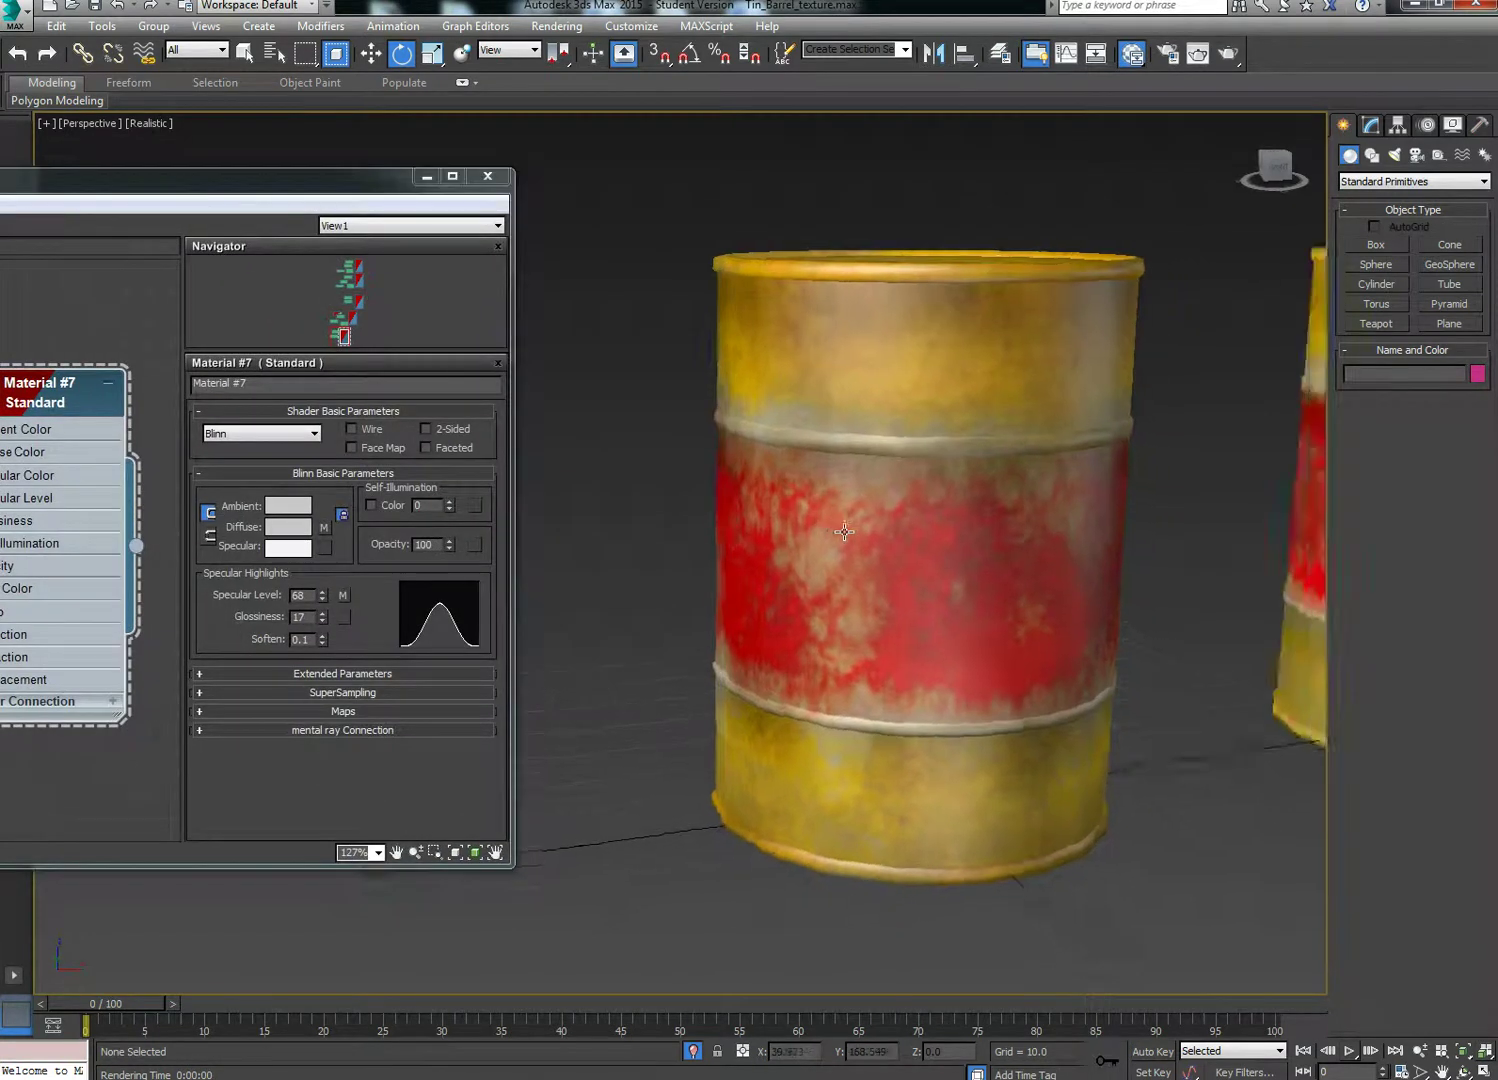
drag(834, 512, 826, 520)
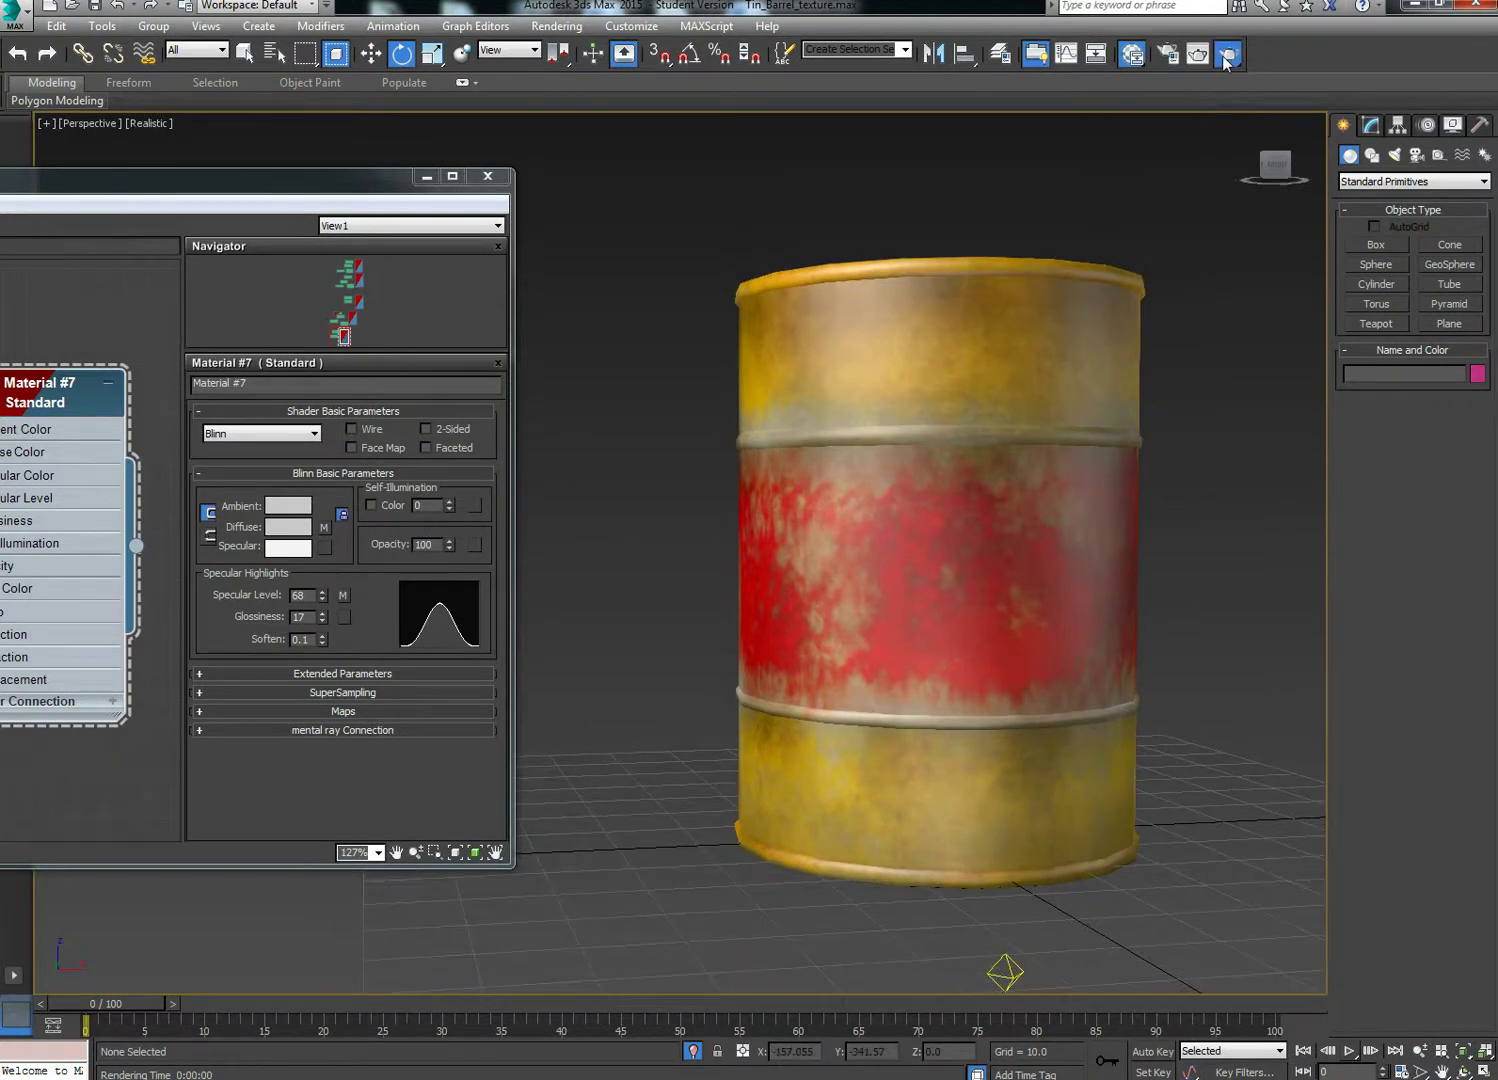
click(1226, 58)
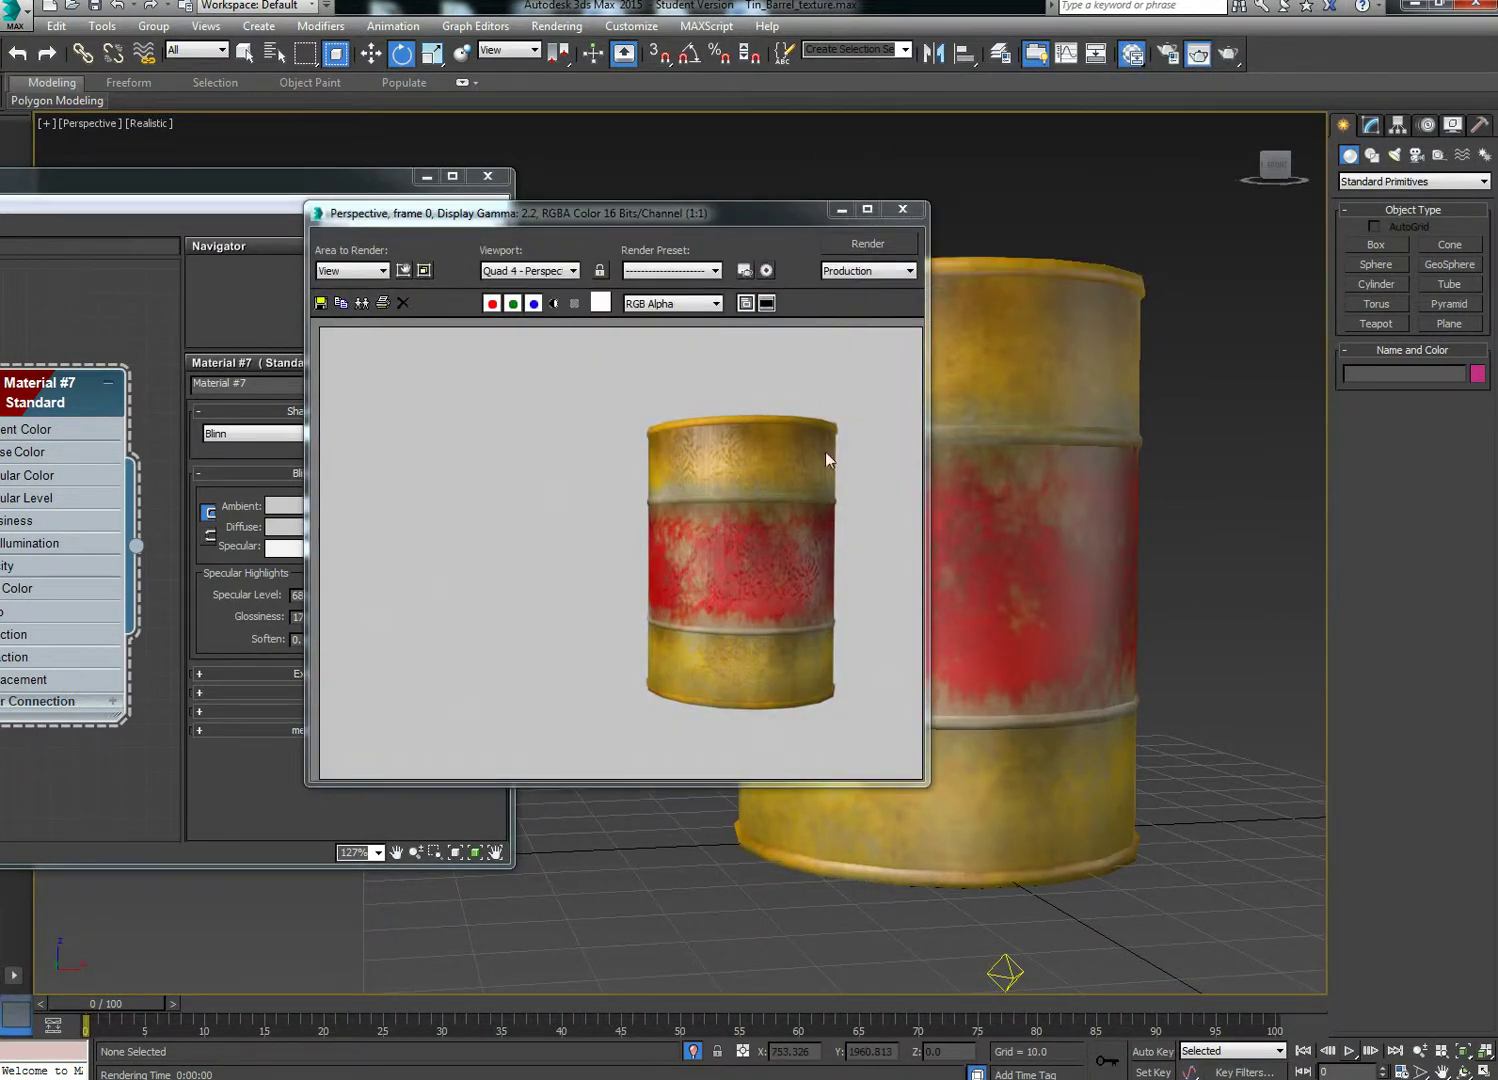
click(903, 209)
Add a Normal Bump map below the specular bitmap and connect it to the Bump slot of Material #7
drag(257, 186, 1081, 162)
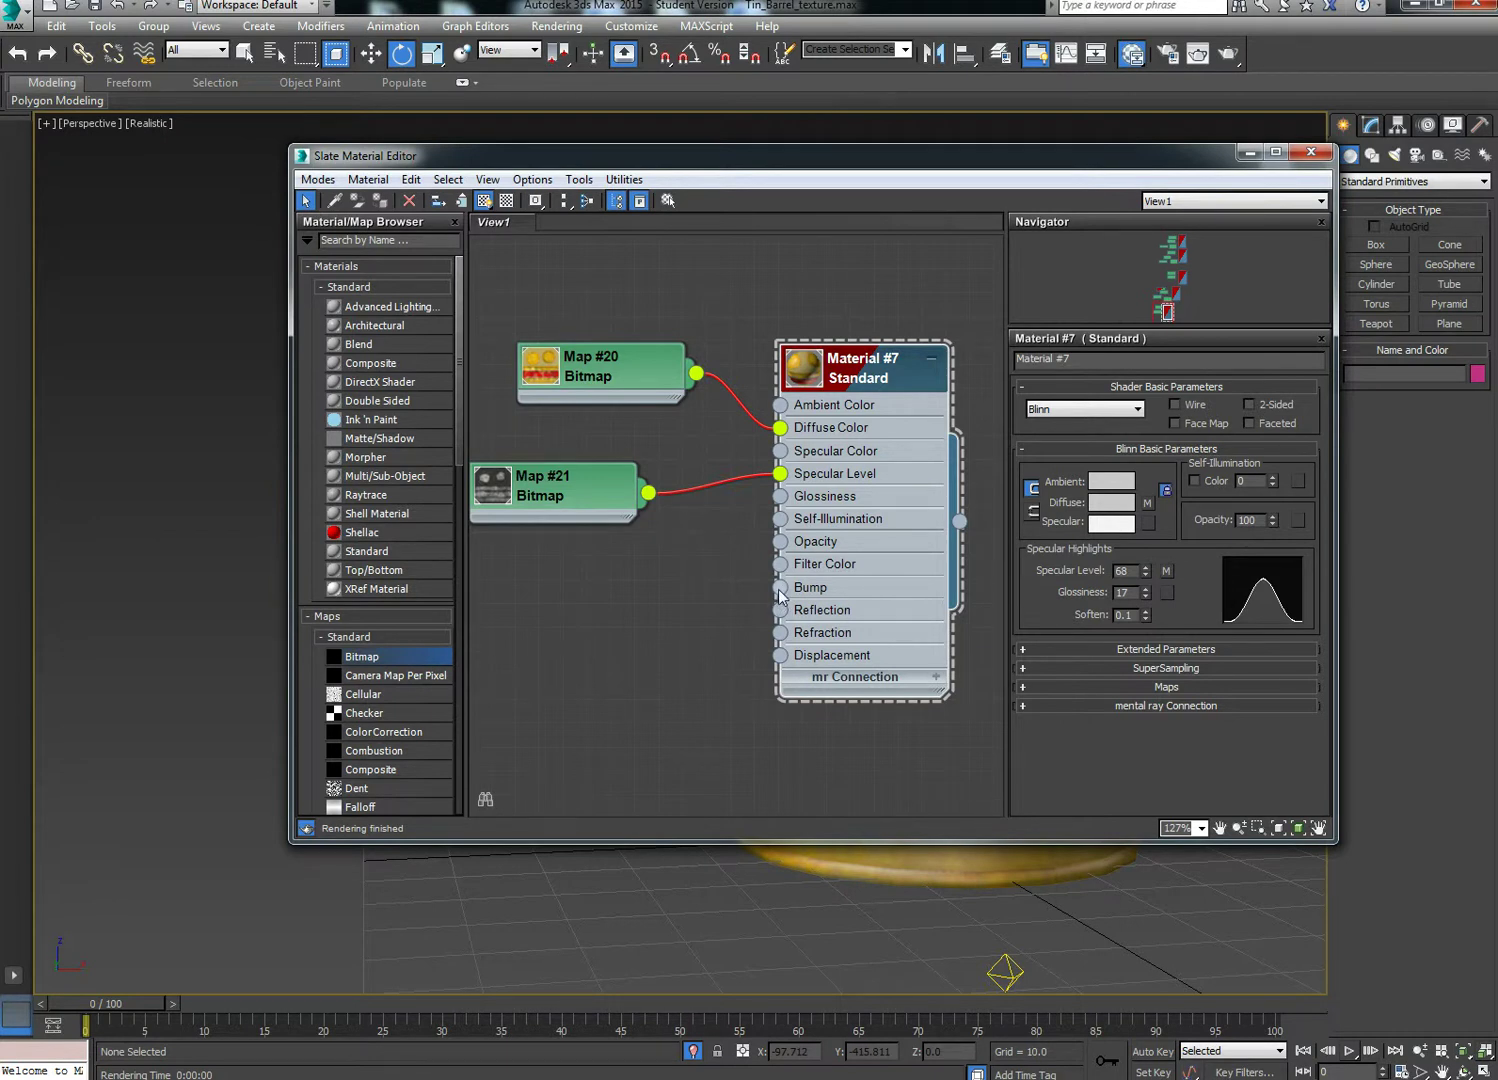
drag(646, 604, 646, 606)
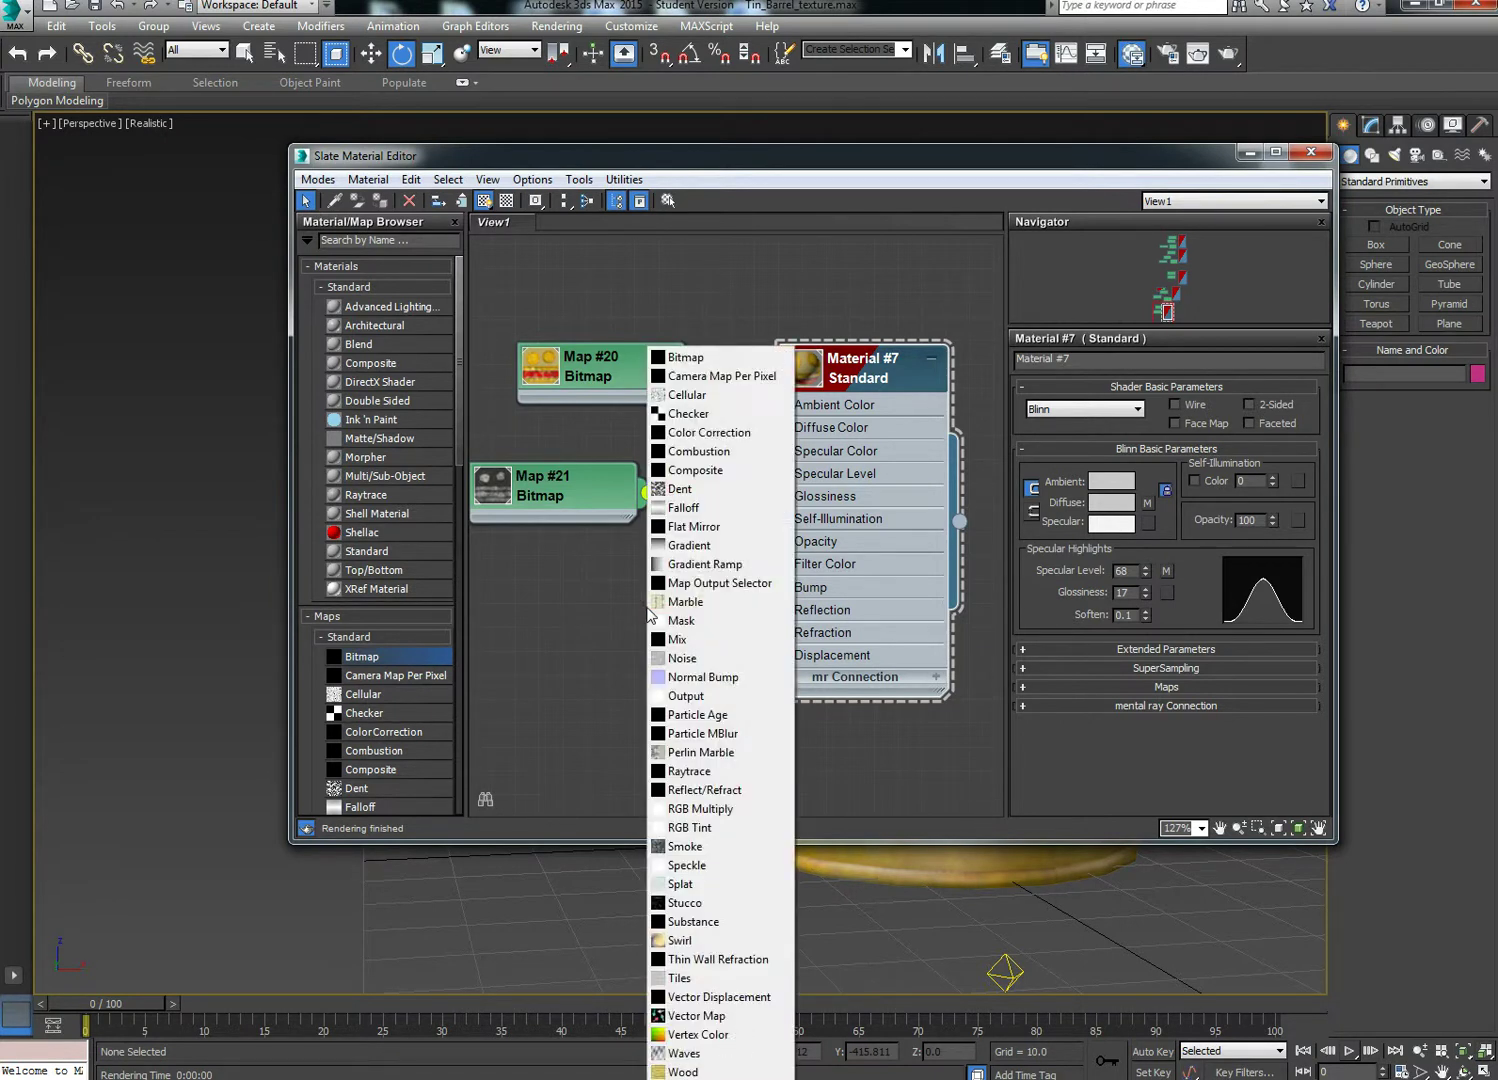
click(658, 677)
mouse_move(674, 619)
mouse_down()
mouse_move(700, 606)
mouse_move(697, 618)
mouse_up()
drag(870, 373, 965, 421)
drag(676, 604, 676, 604)
Add a Bitmap map loading Final_Barral_NR.jpg, connect it to the Normal input of the Normal Bump map, and arrange the nodes with space between them
drag(524, 573, 525, 573)
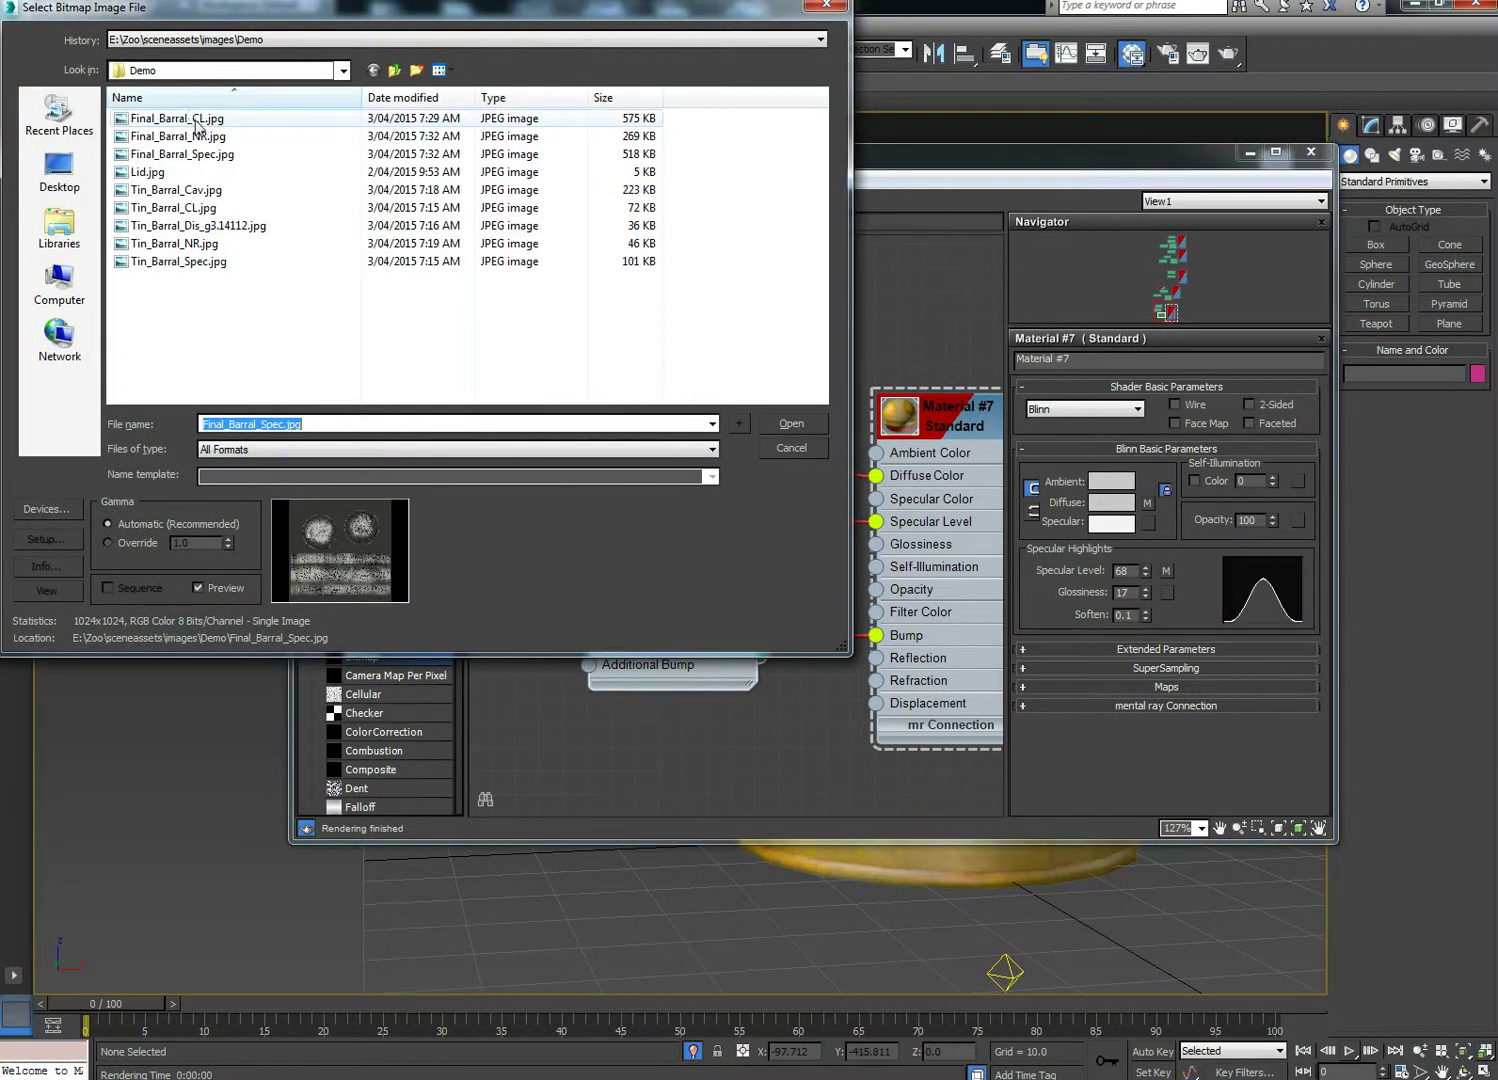
click(200, 136)
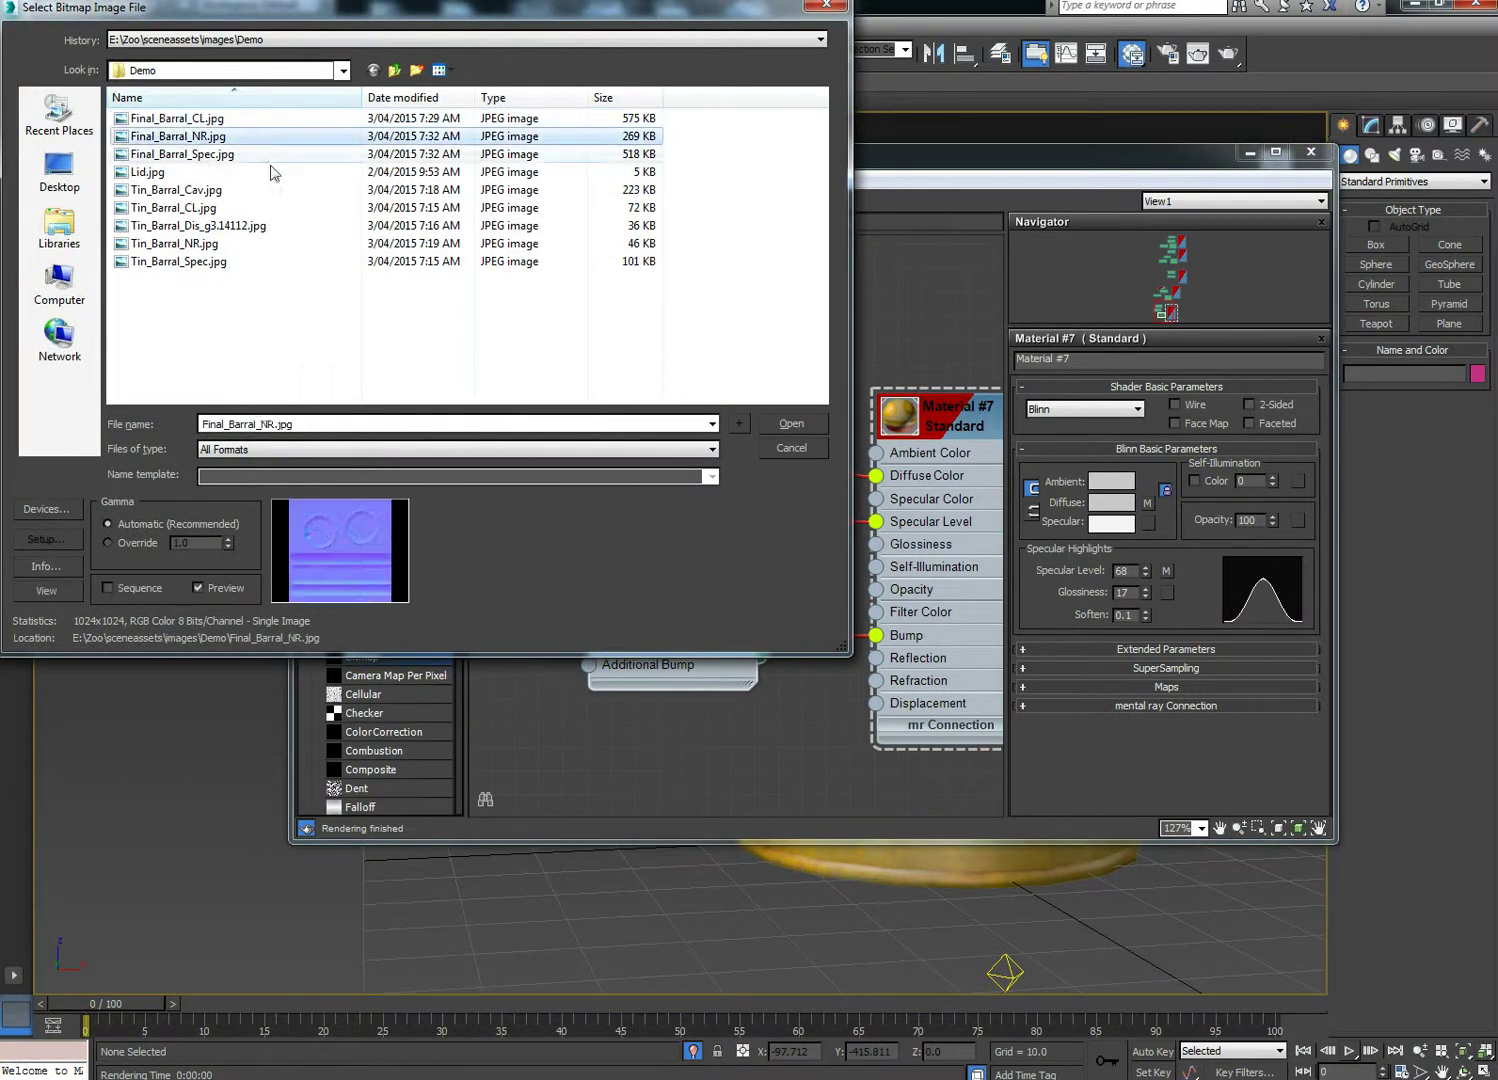
click(813, 421)
drag(722, 589, 770, 637)
drag(583, 584, 607, 560)
drag(666, 638, 690, 638)
drag(655, 567, 660, 690)
drag(584, 573, 538, 628)
drag(946, 414, 919, 336)
drag(719, 652, 719, 628)
Set the Bump amount to 100 in the Maps settings of Material #7
click(930, 350)
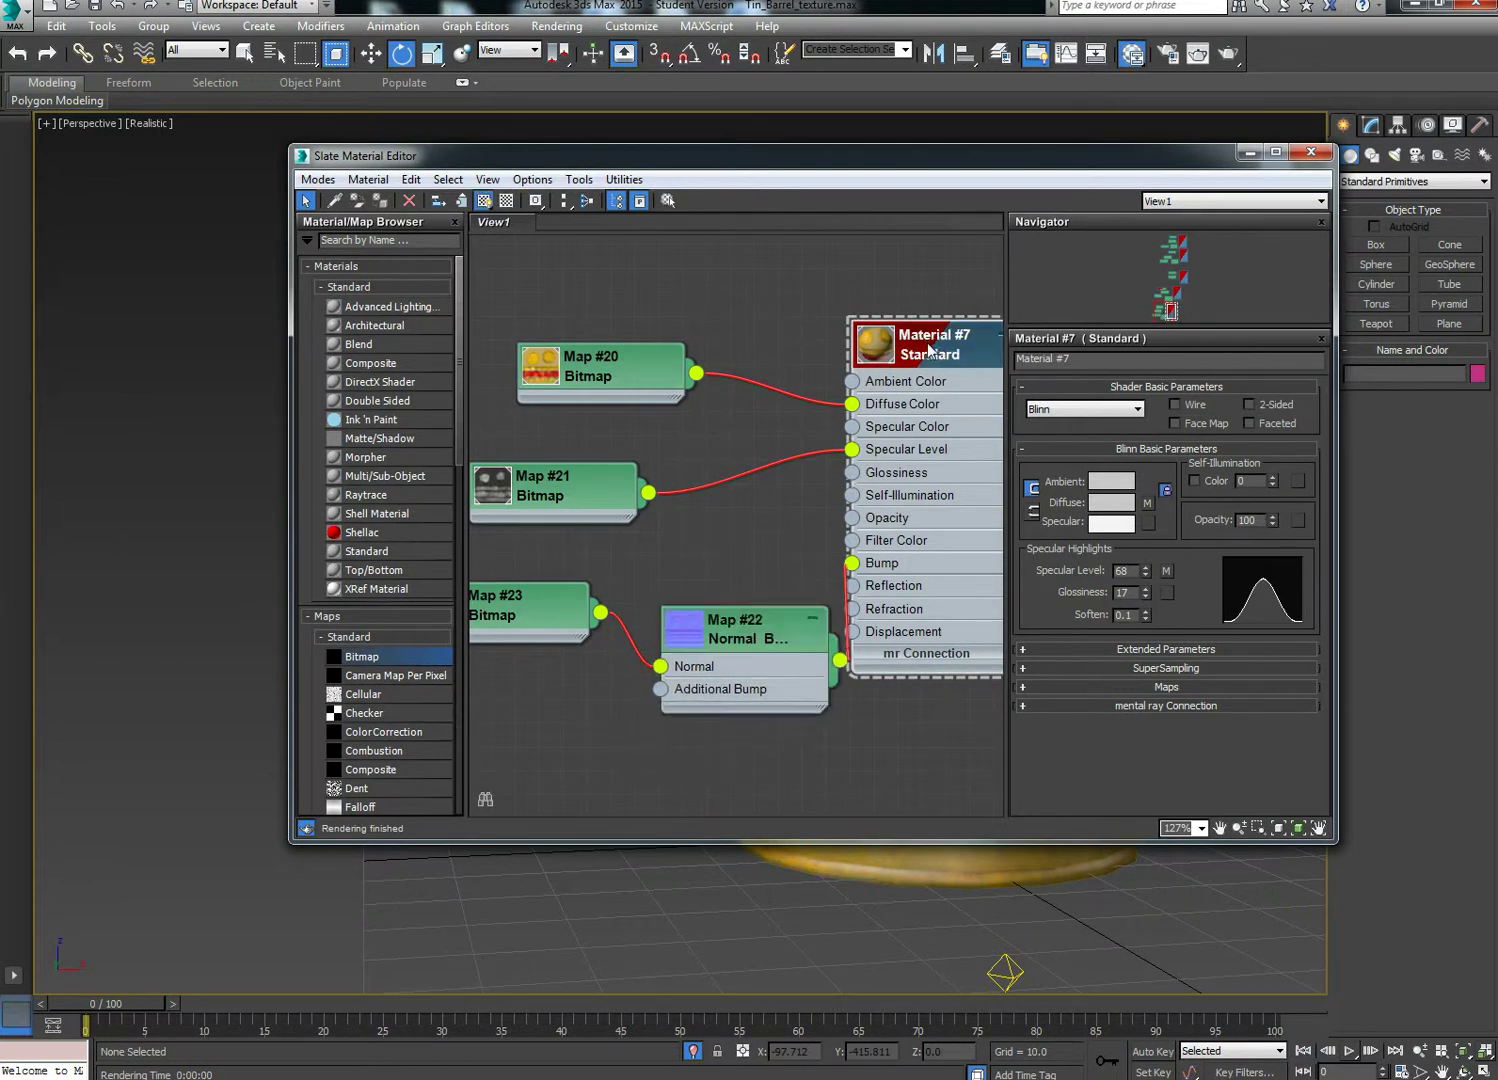
click(1060, 687)
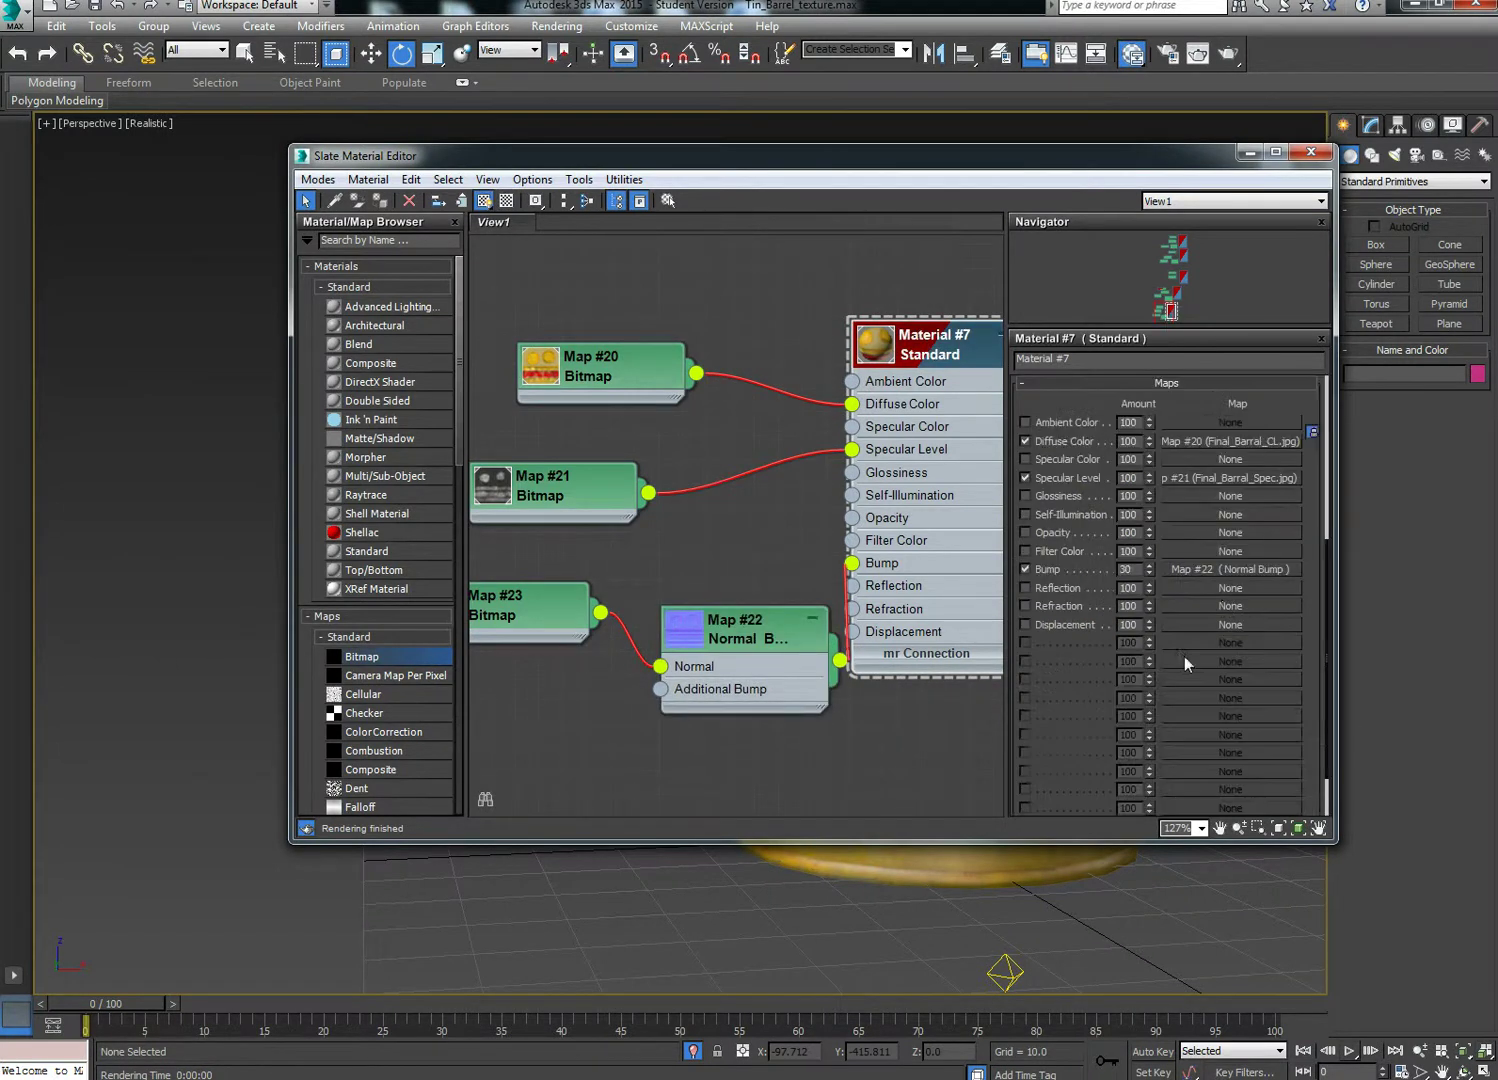
click(1142, 569)
text(10)
Render the Perspective view from a slightly raised angle to check the bump effect on the barrel, and close the rendered frame
drag(1208, 155, 470, 321)
drag(893, 433, 948, 446)
drag(962, 499, 986, 480)
scroll(968, 500, down, 2)
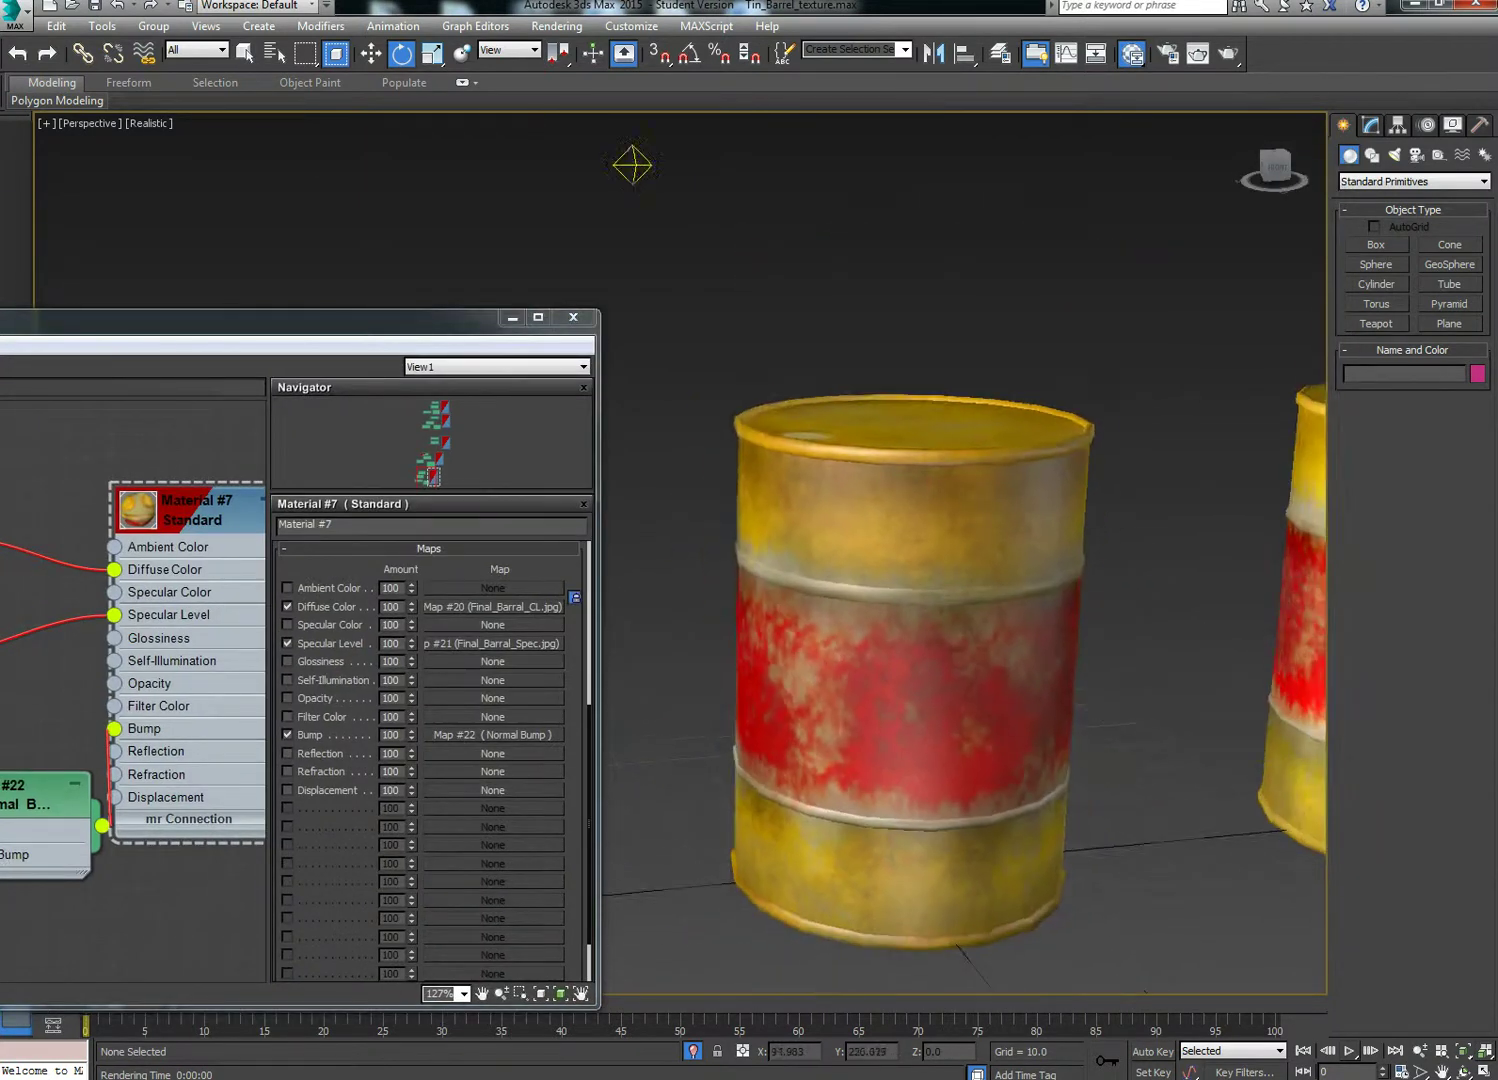
click(1228, 56)
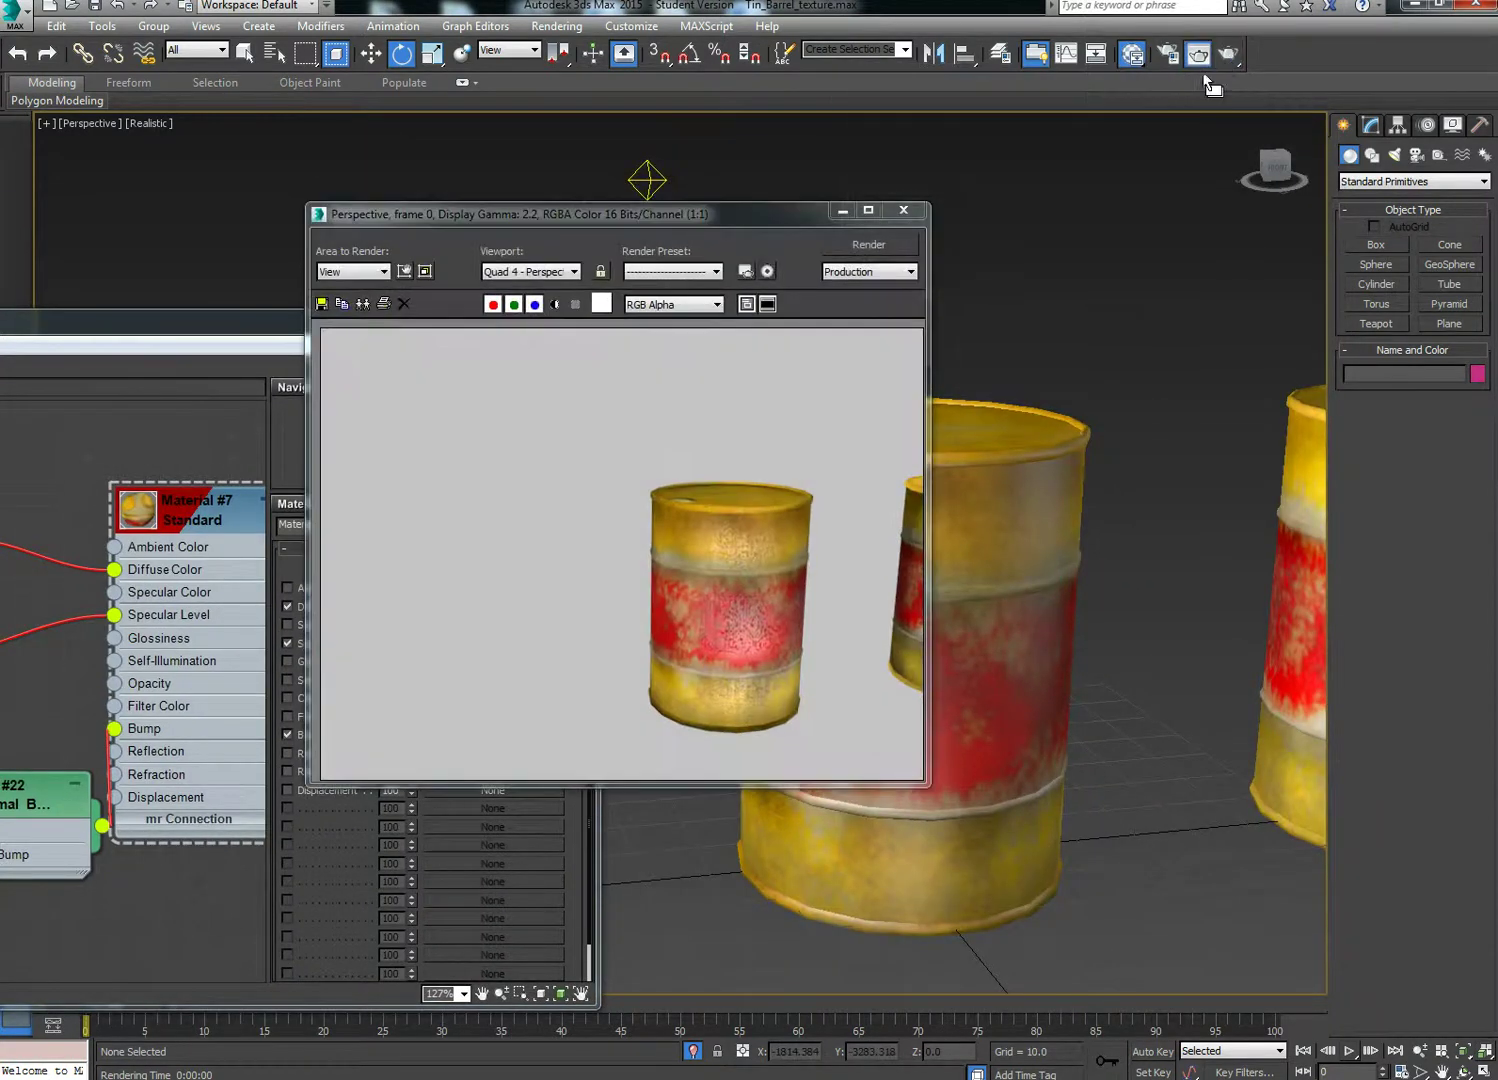
click(903, 209)
Render the barrel from a higher angle that shows its lid, and close the rendered frame
scroll(1040, 540, up, 5)
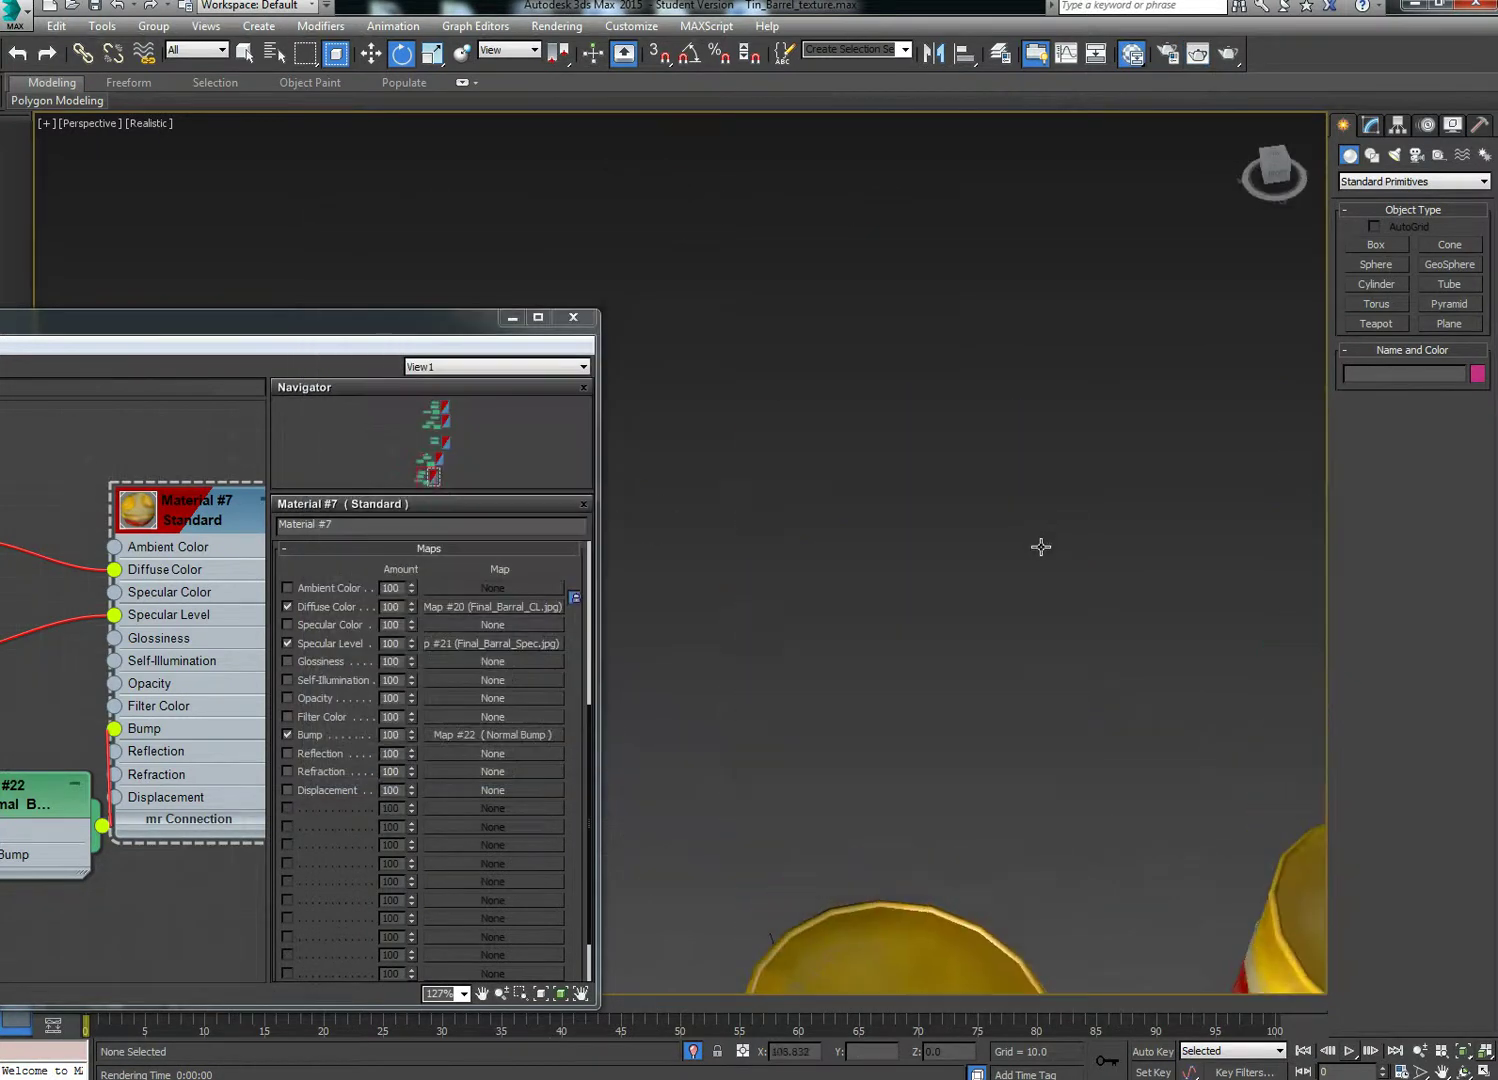
scroll(1022, 554, up, 1)
drag(1018, 581, 1004, 637)
scroll(997, 584, down, 2)
scroll(997, 584, up, 4)
click(1226, 60)
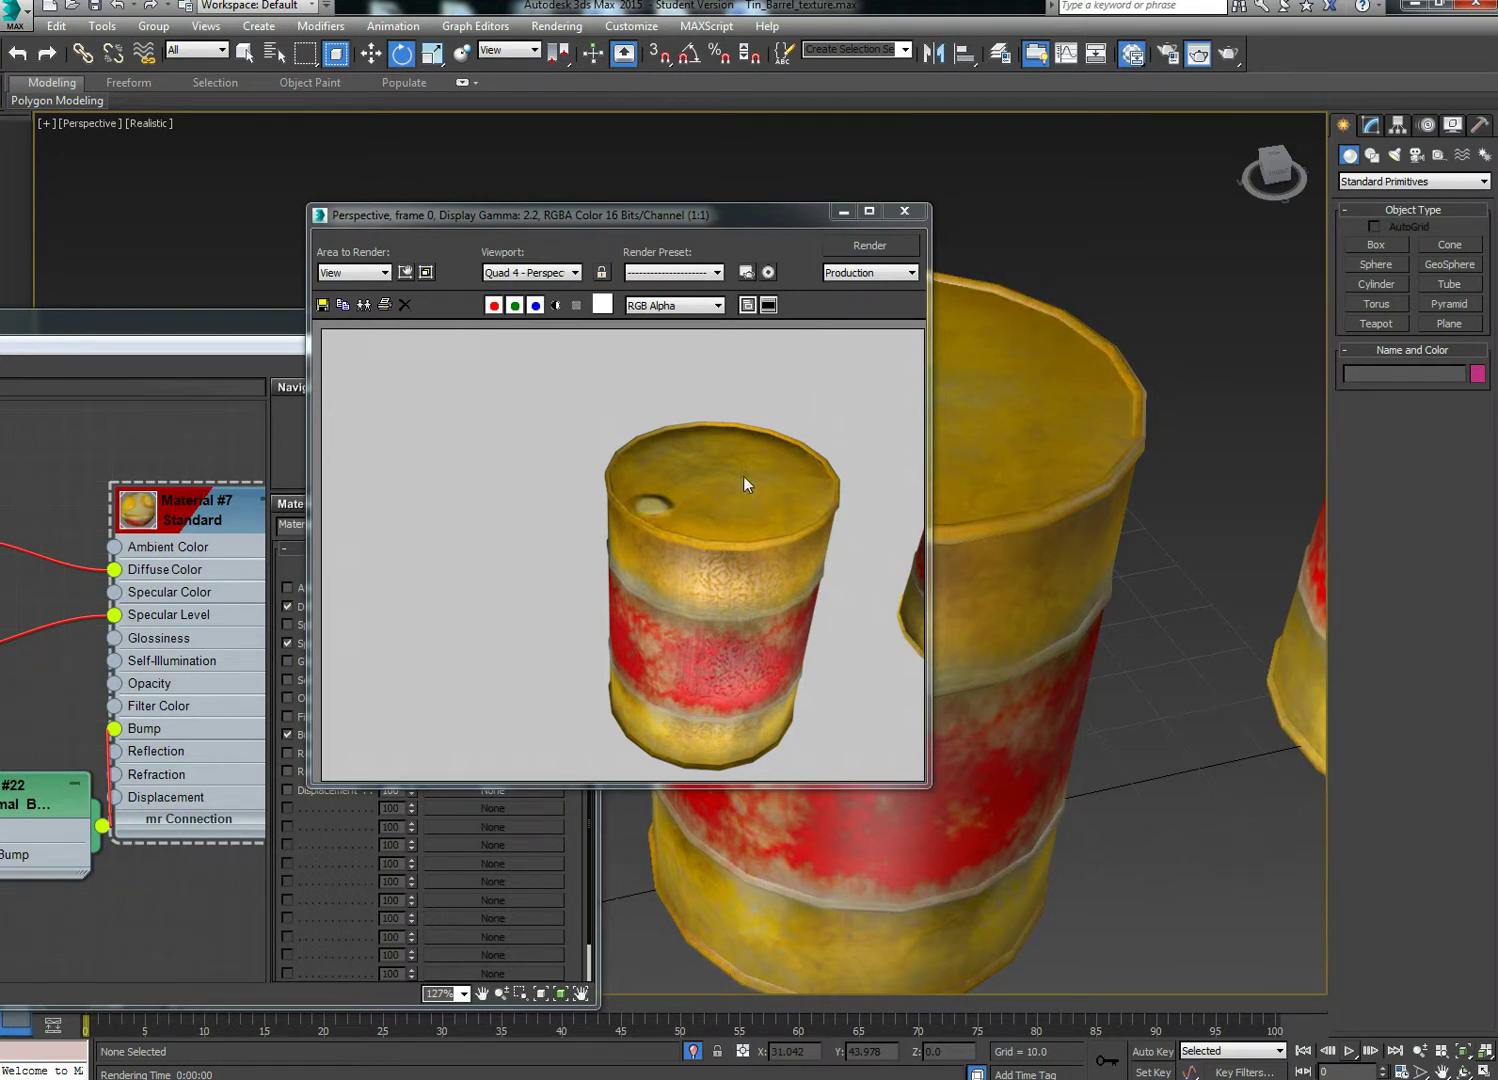
click(903, 213)
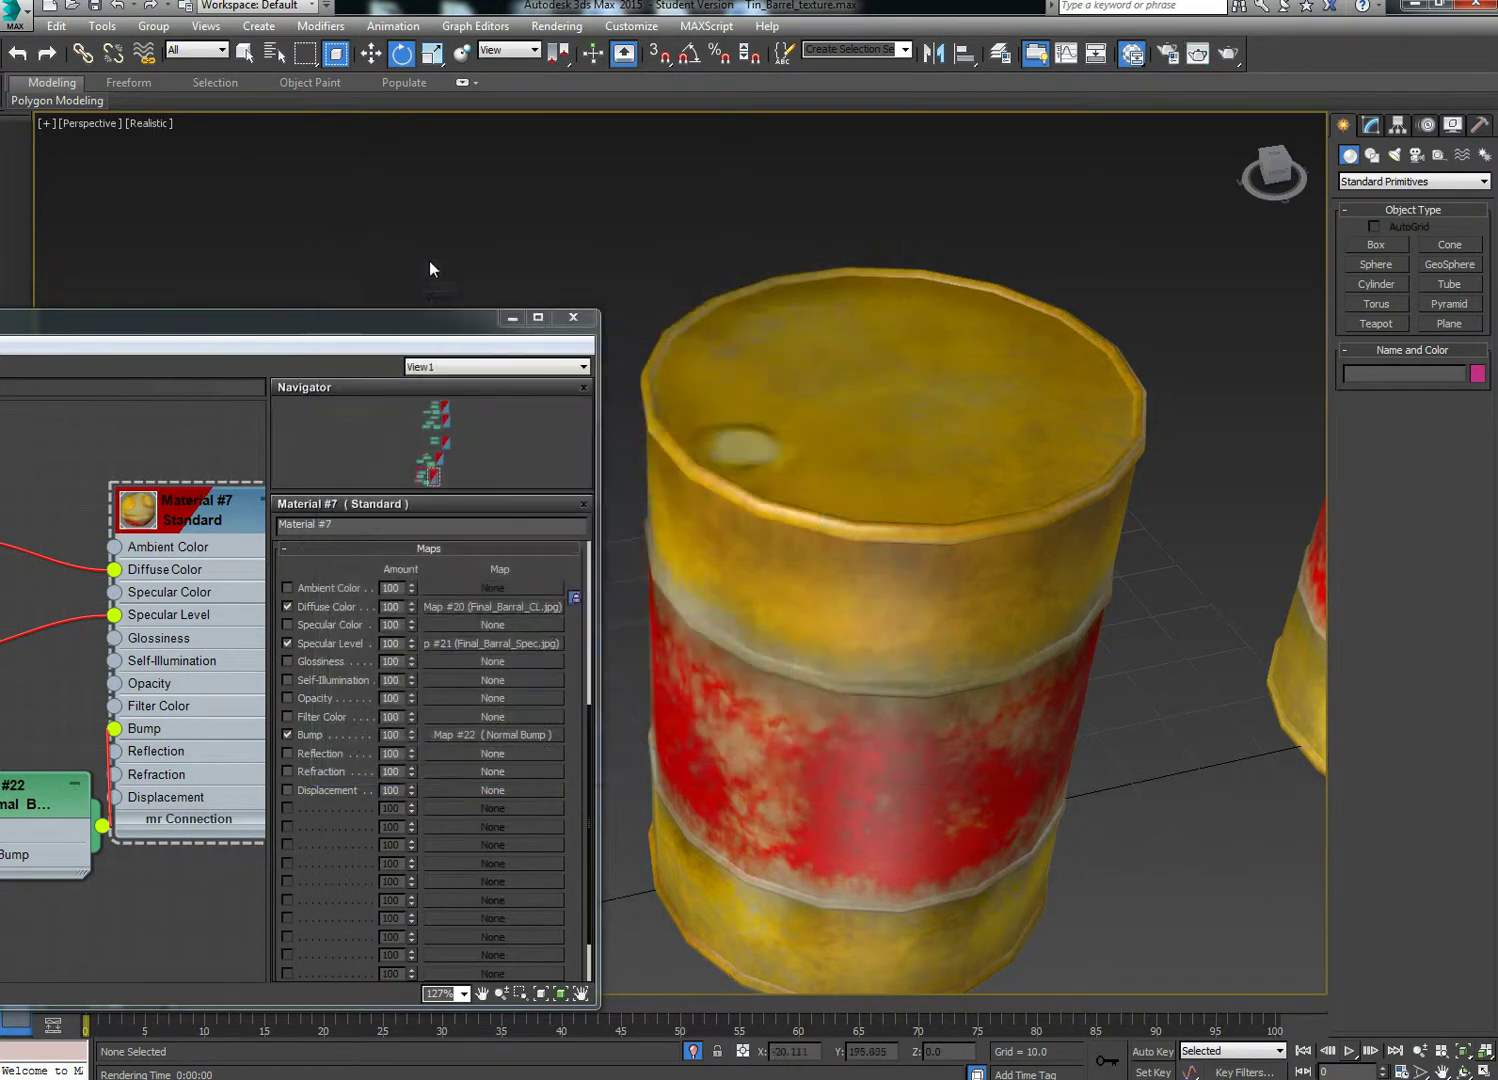
Set the Normal multiplier of the Normal Bump map to 3.0
key(m)
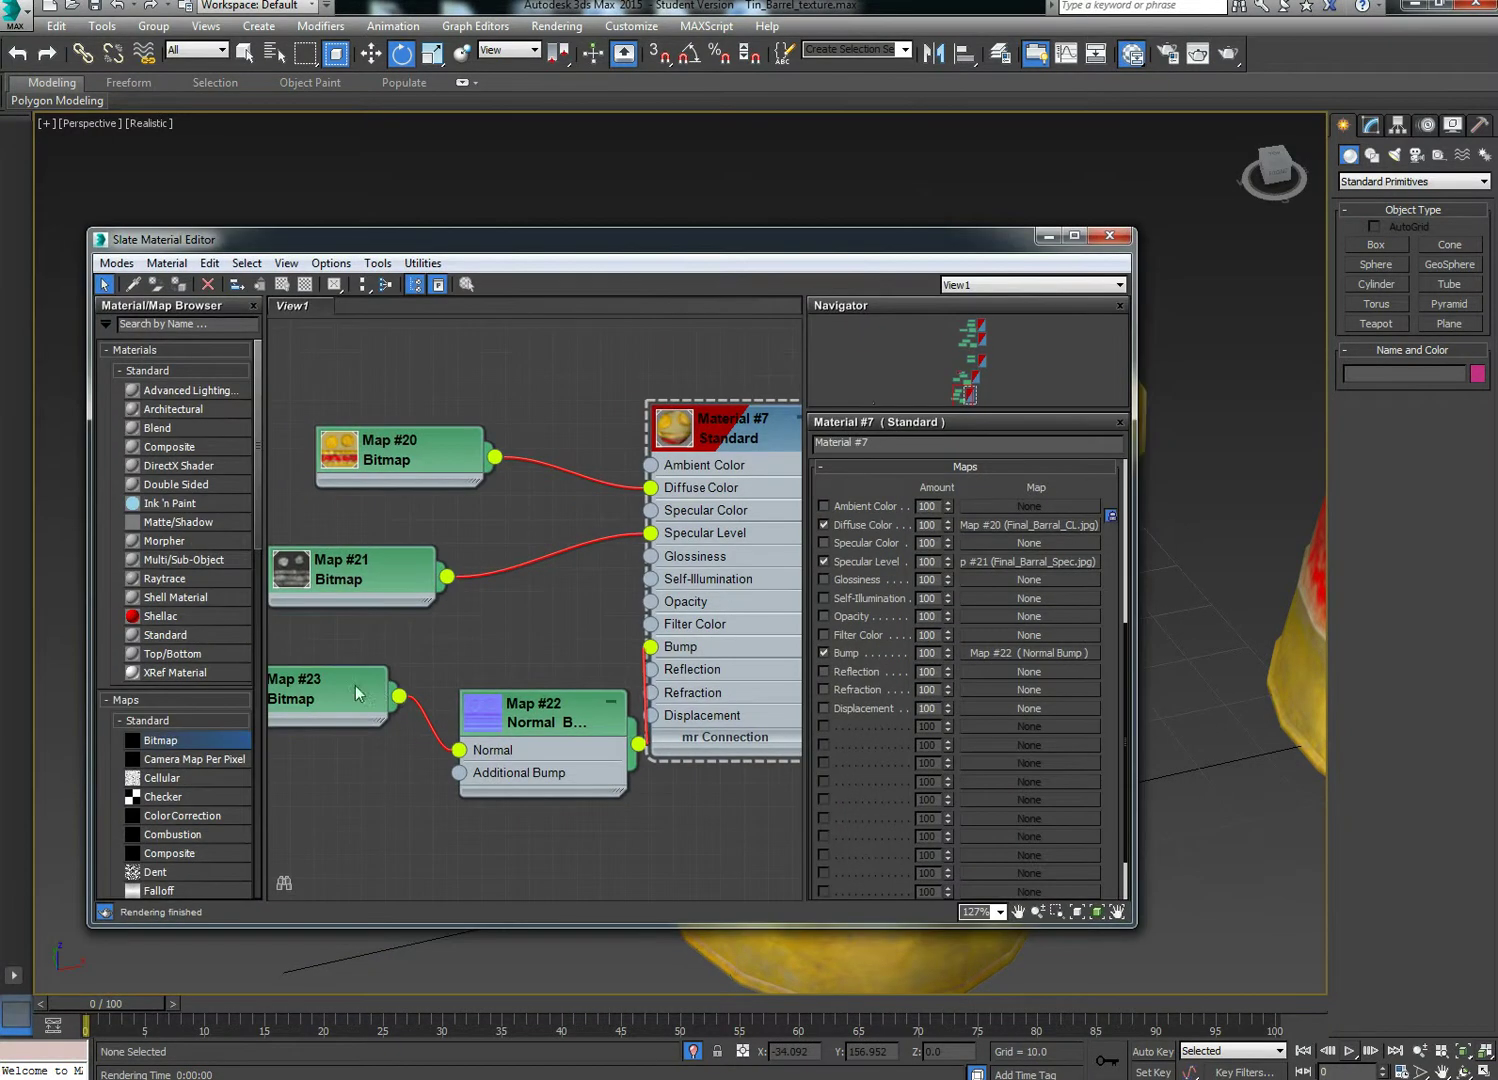
drag(336, 687, 404, 666)
double_click(392, 677)
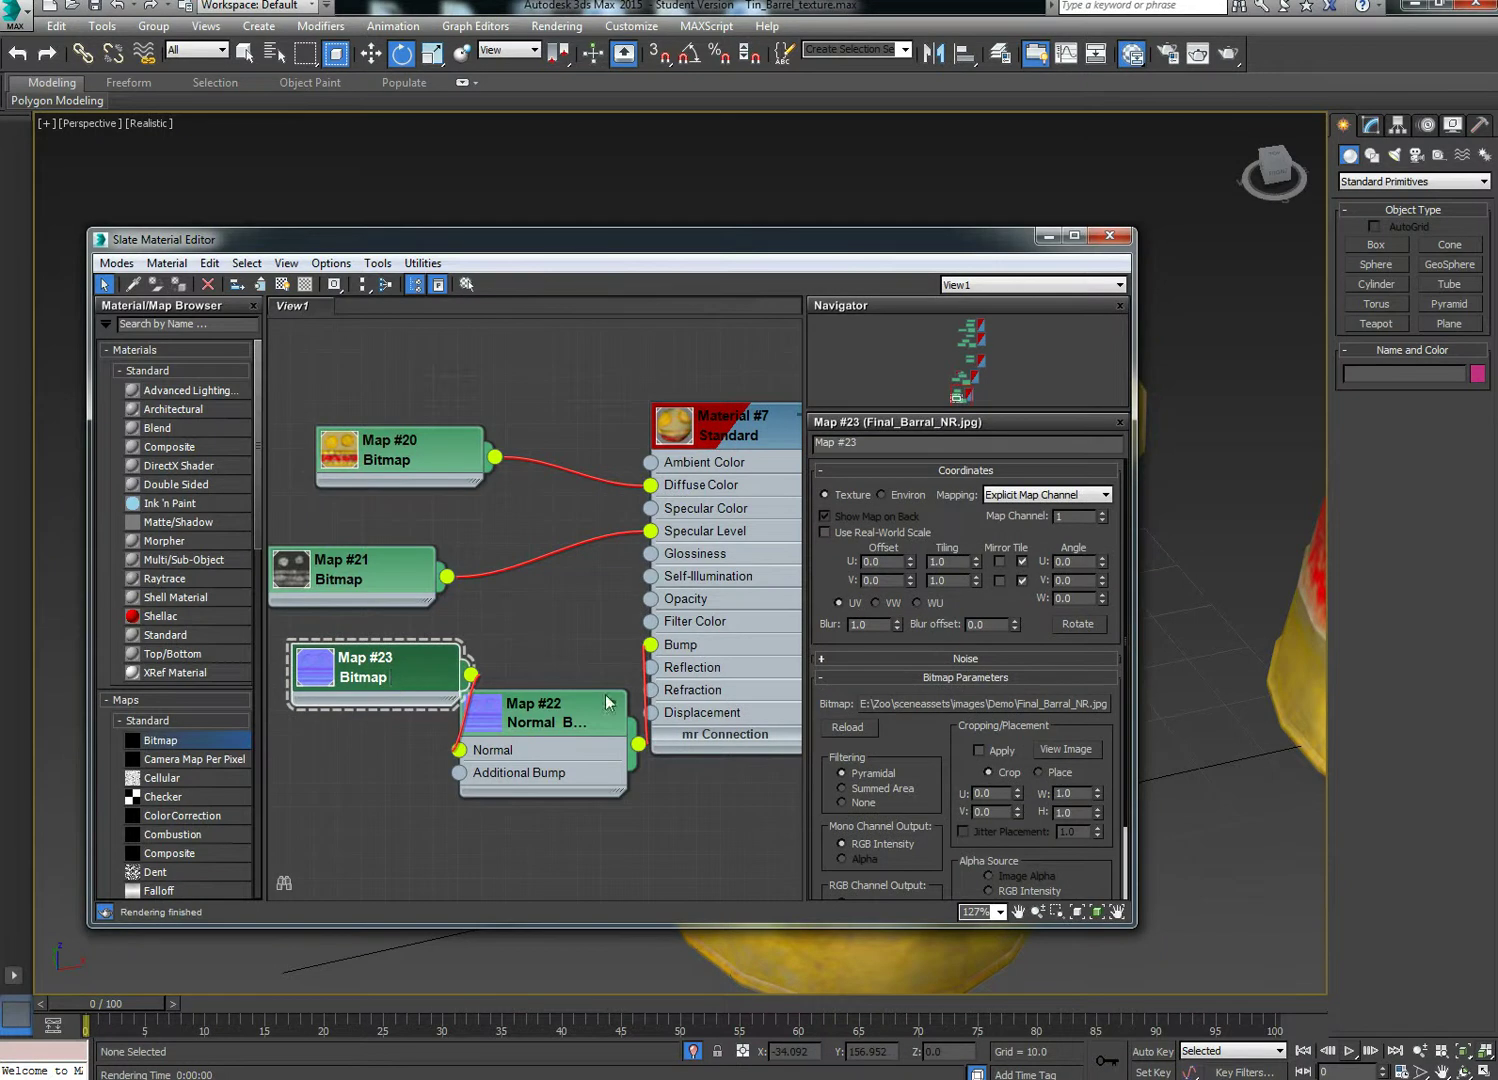
drag(381, 667, 334, 689)
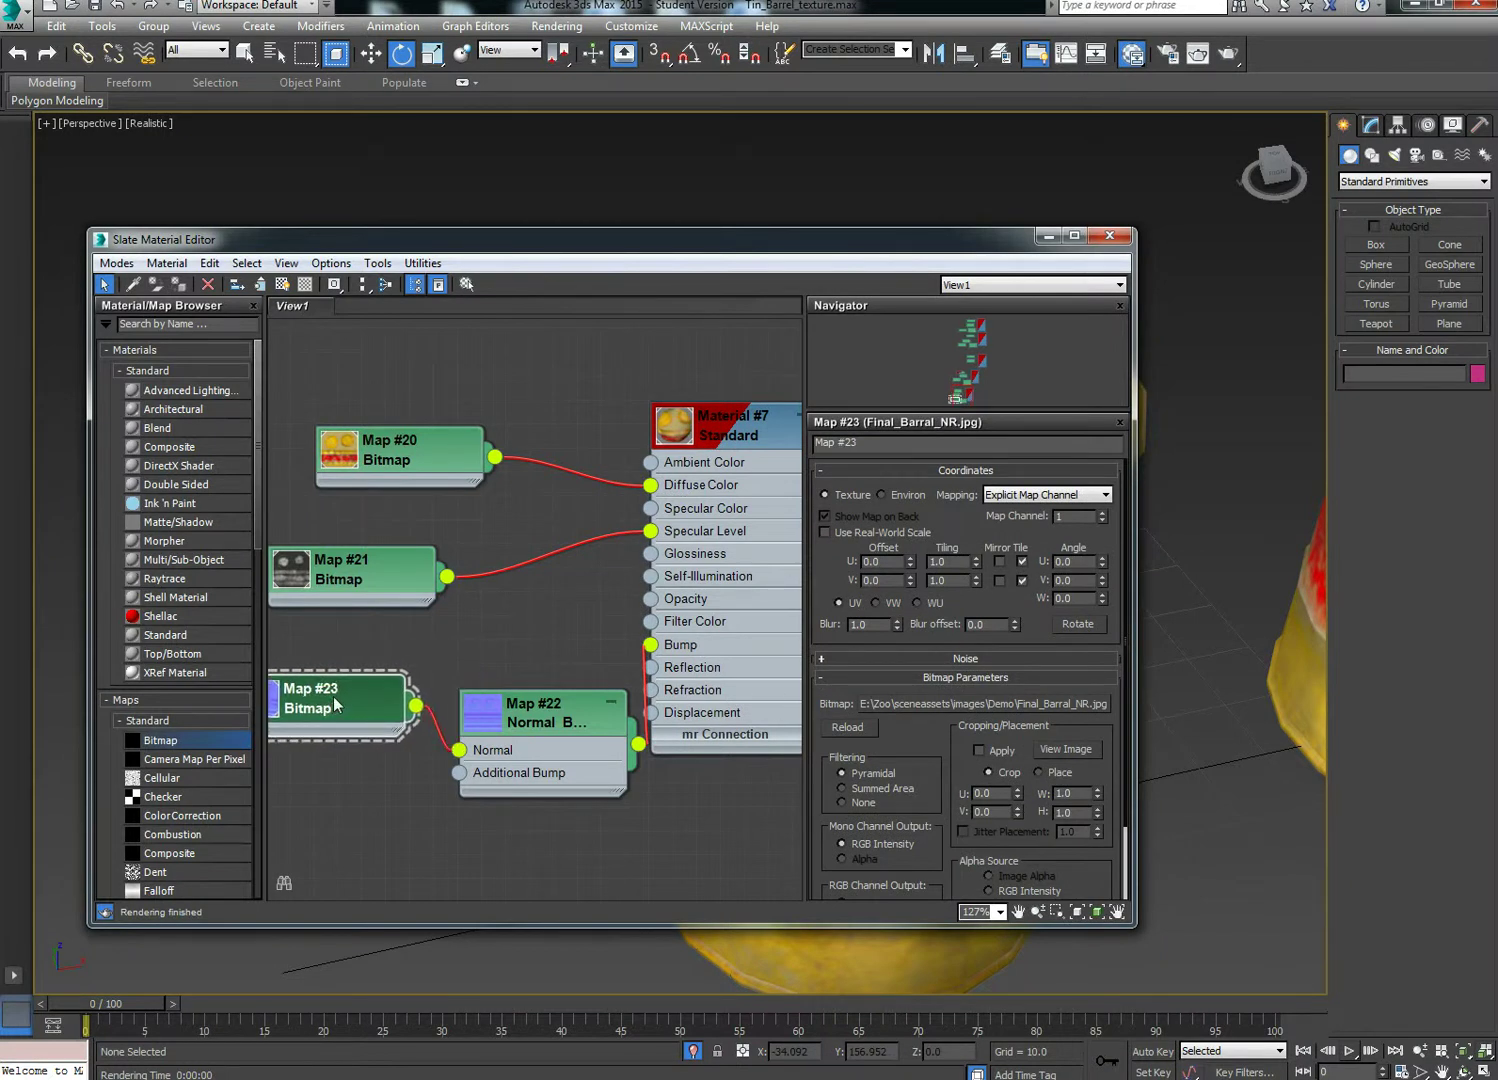
double_click(551, 727)
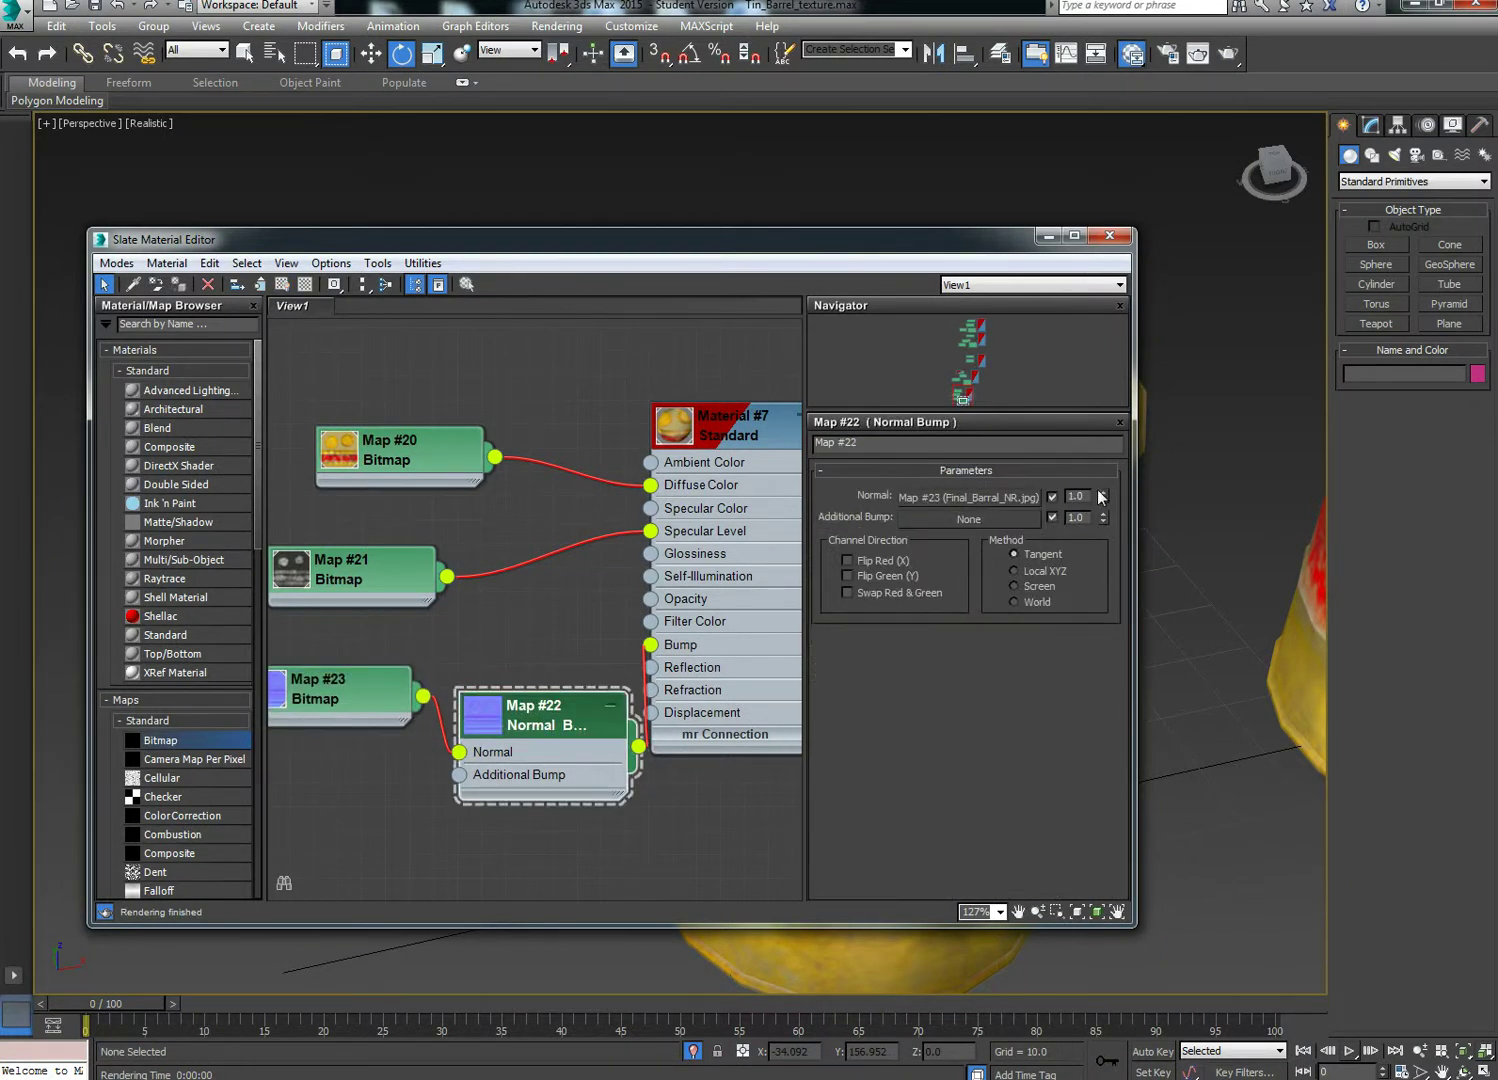
drag(1090, 497, 1066, 496)
key(Return)
Render the barrel again to check the stronger normal effect, close the frame, and inspect the lid in the viewport
drag(879, 239, 219, 401)
click(1228, 55)
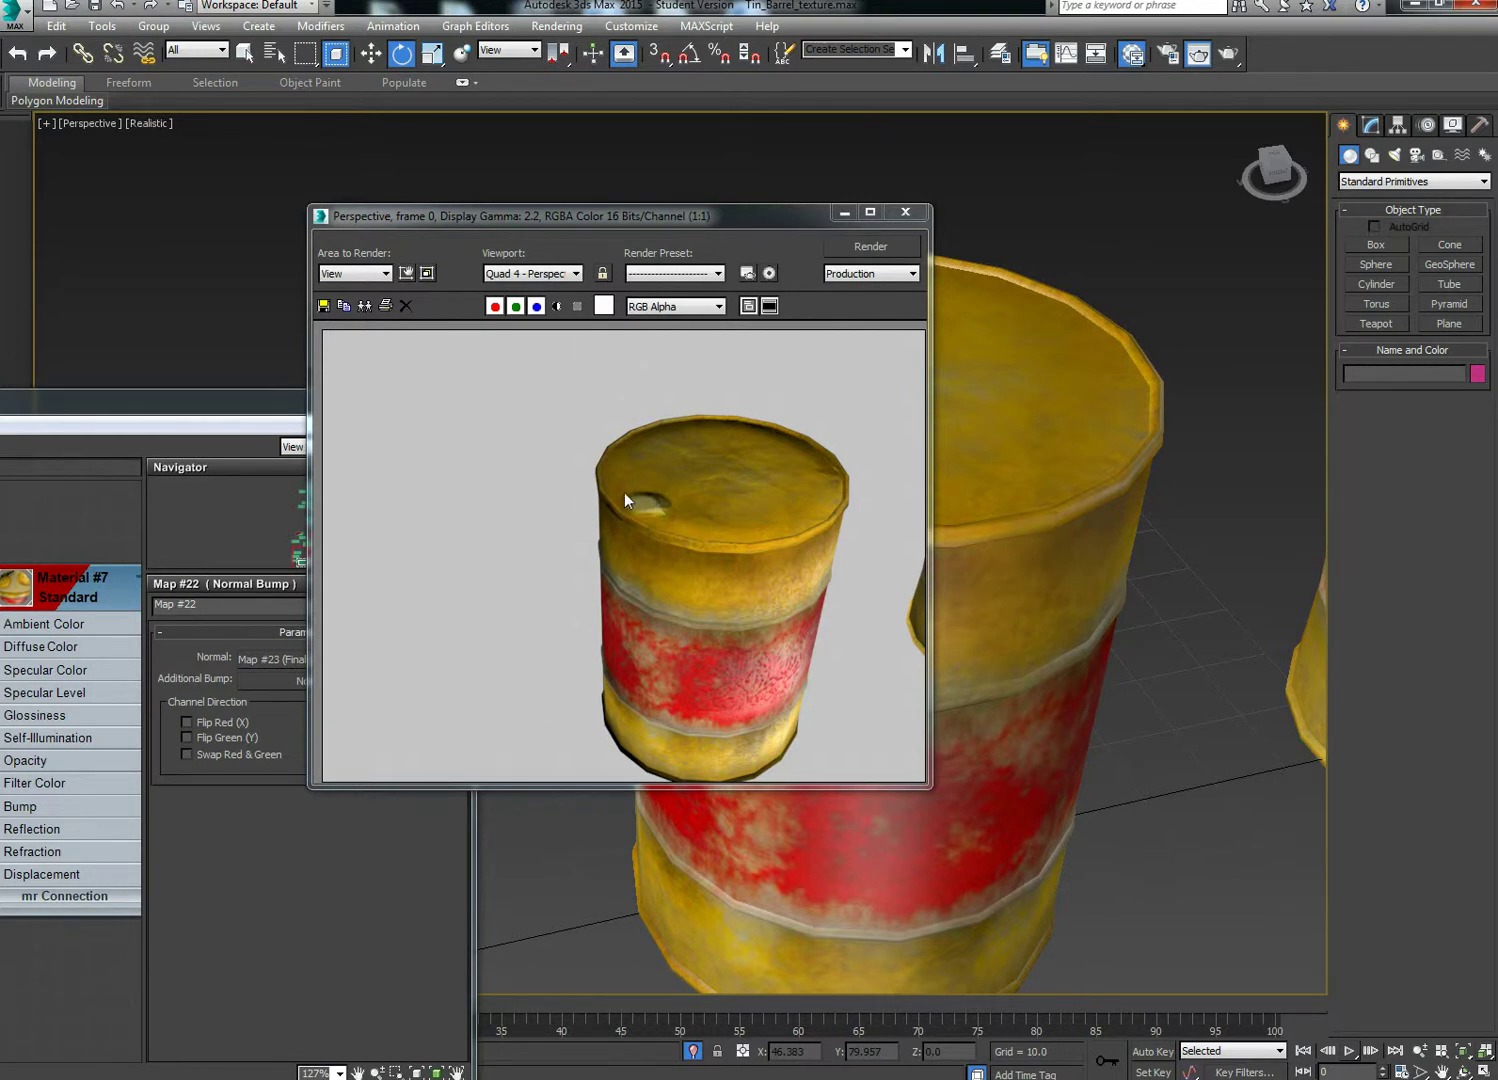
click(906, 213)
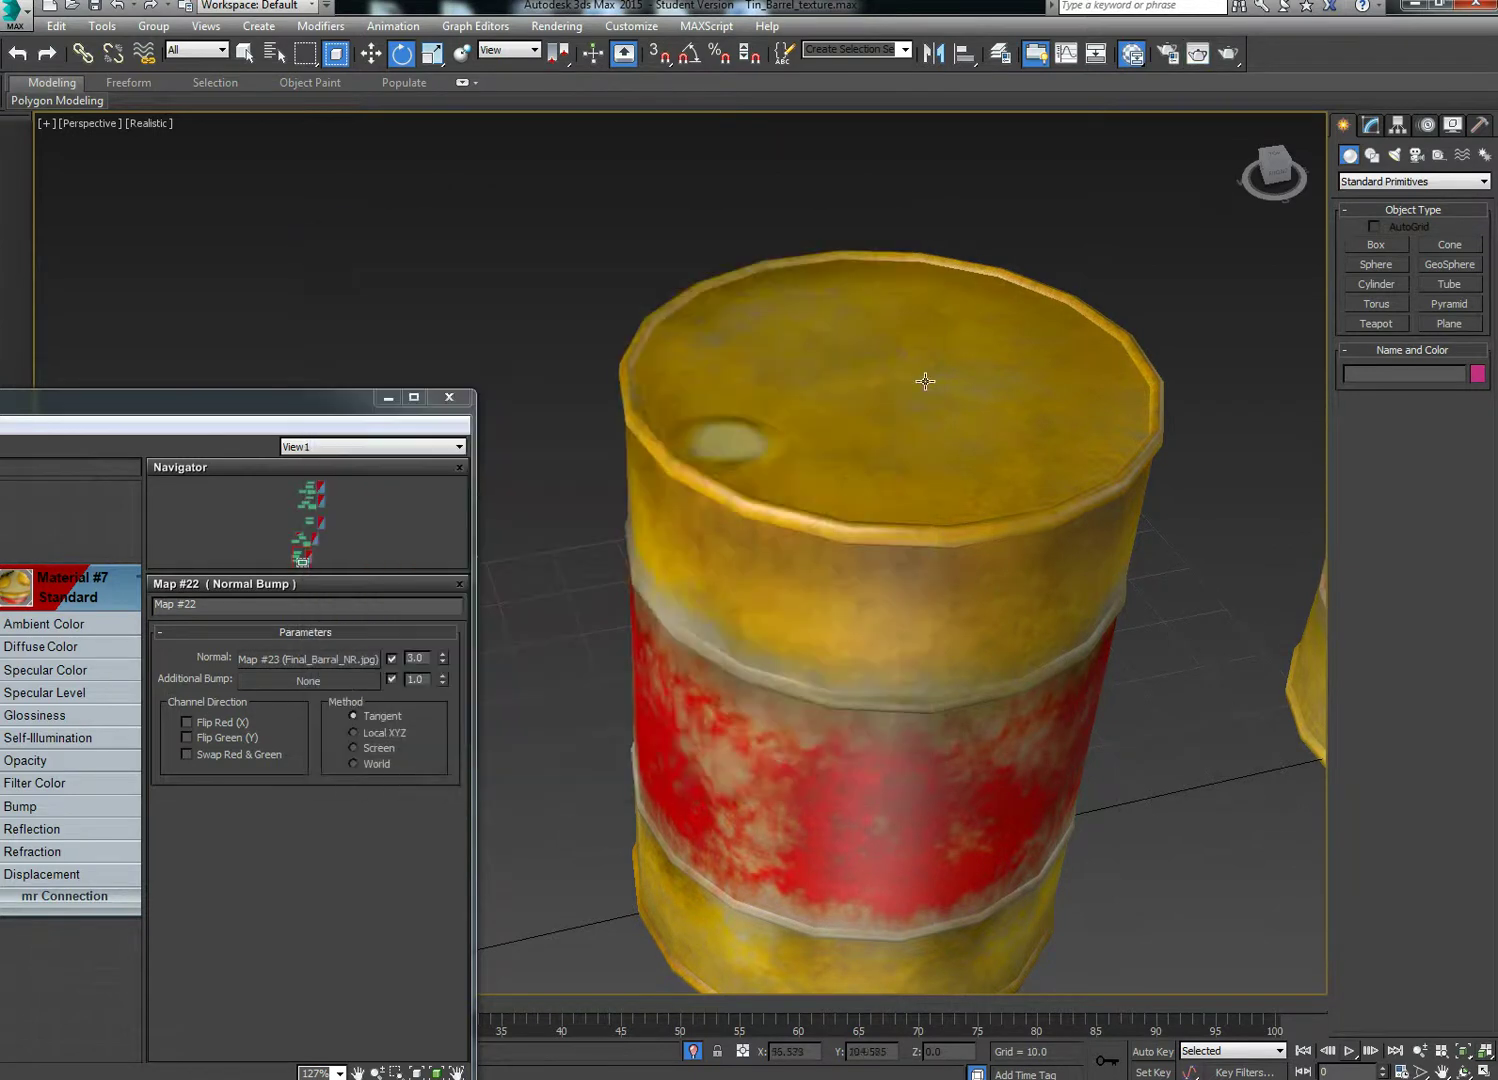
drag(836, 528, 815, 551)
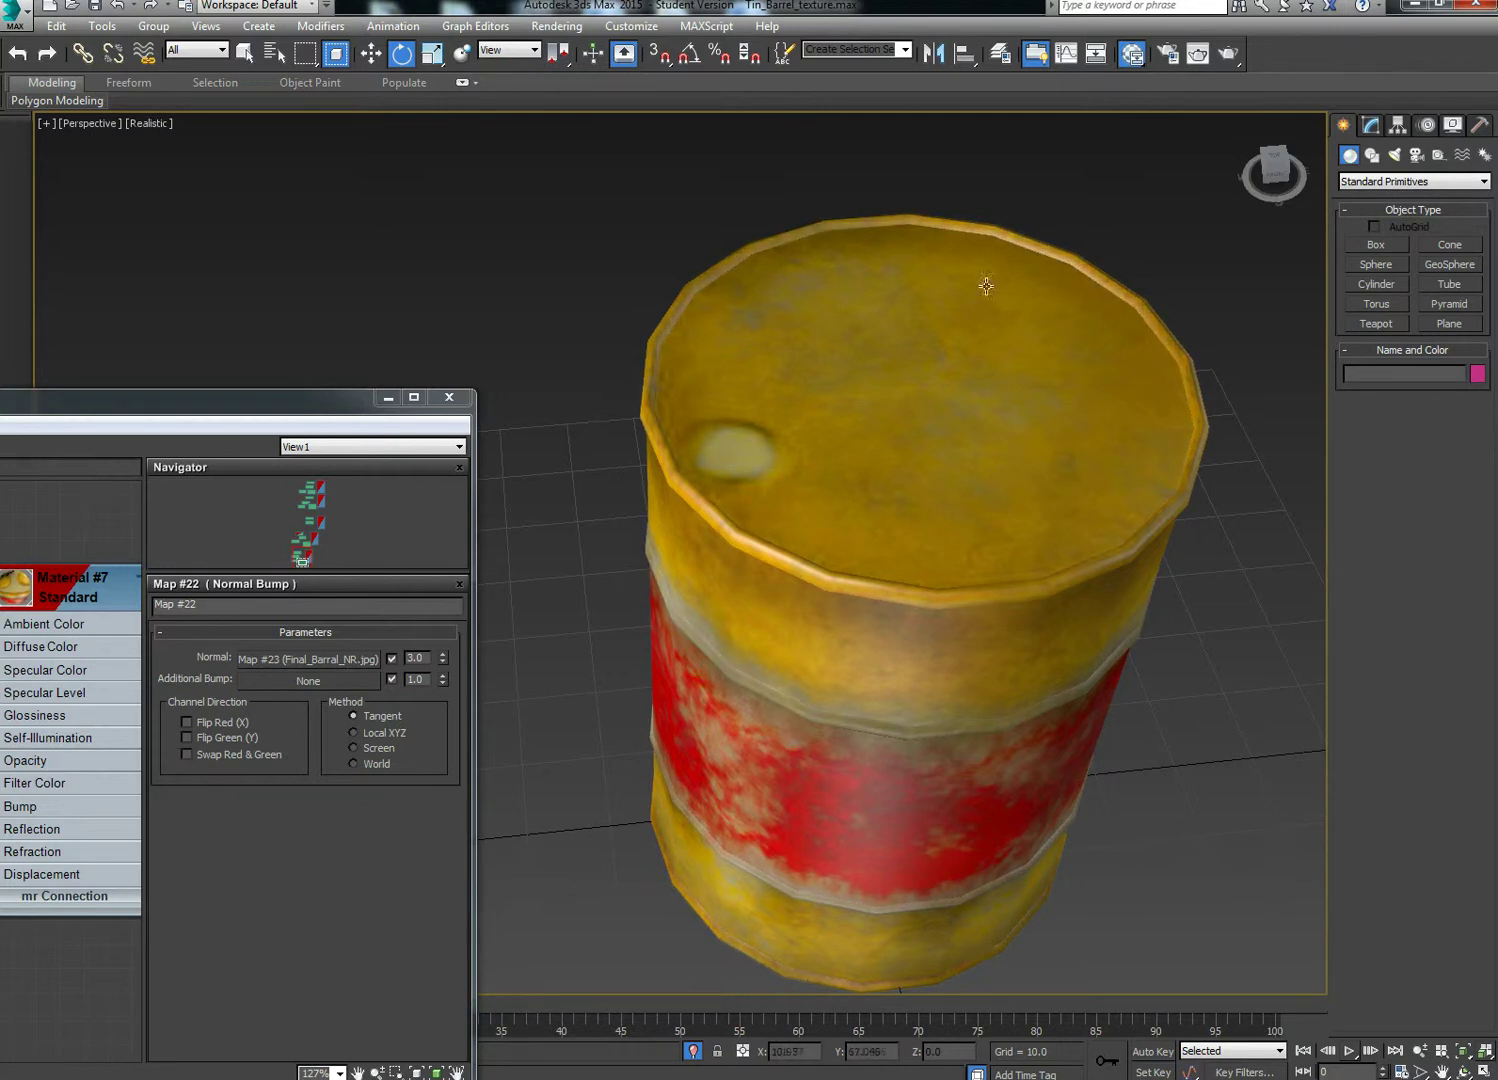
Switch to Photoshop and open Lid.jpg from the Demo folder
click(1414, 5)
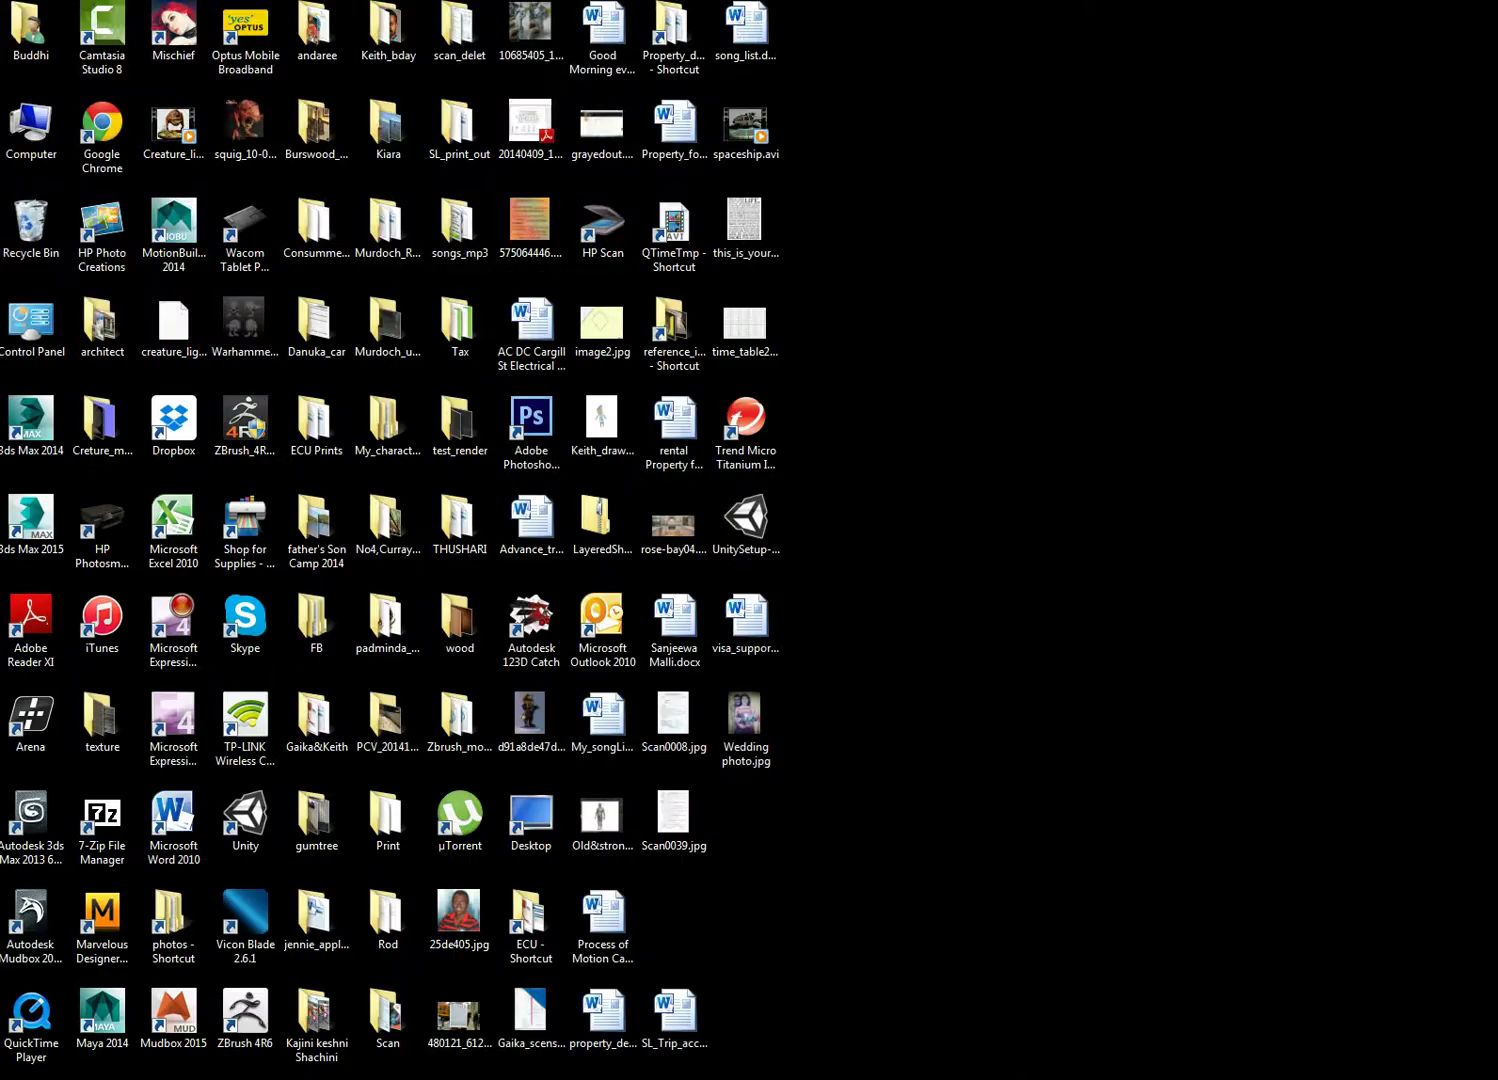
click(463, 1078)
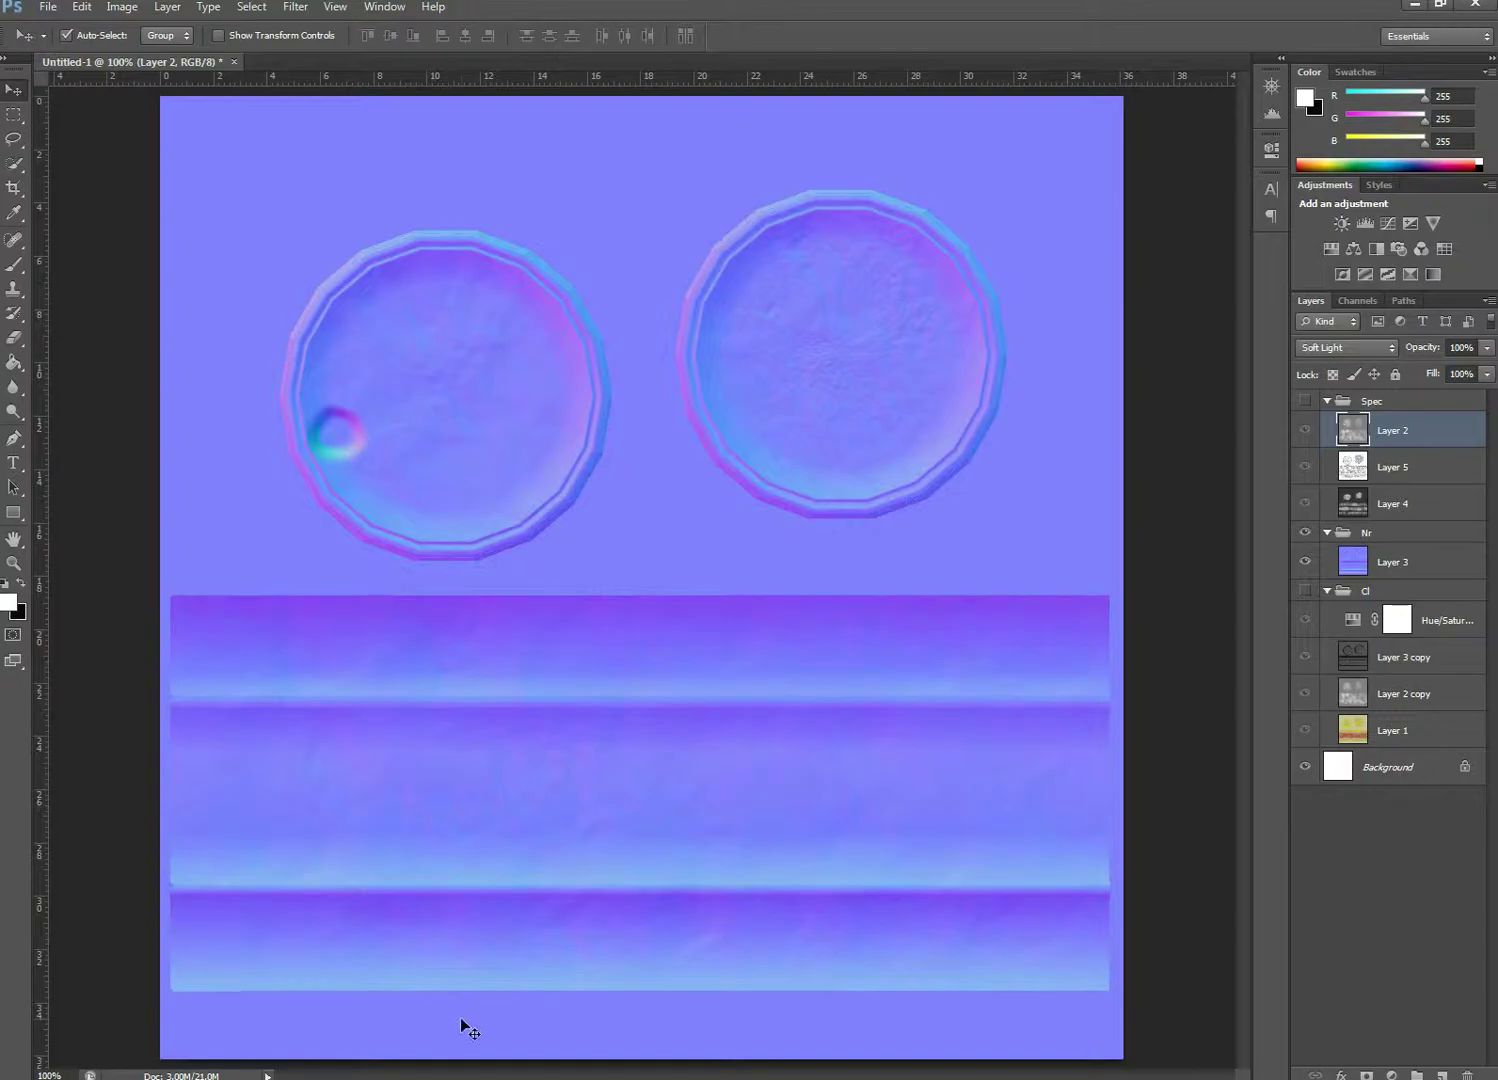
click(48, 6)
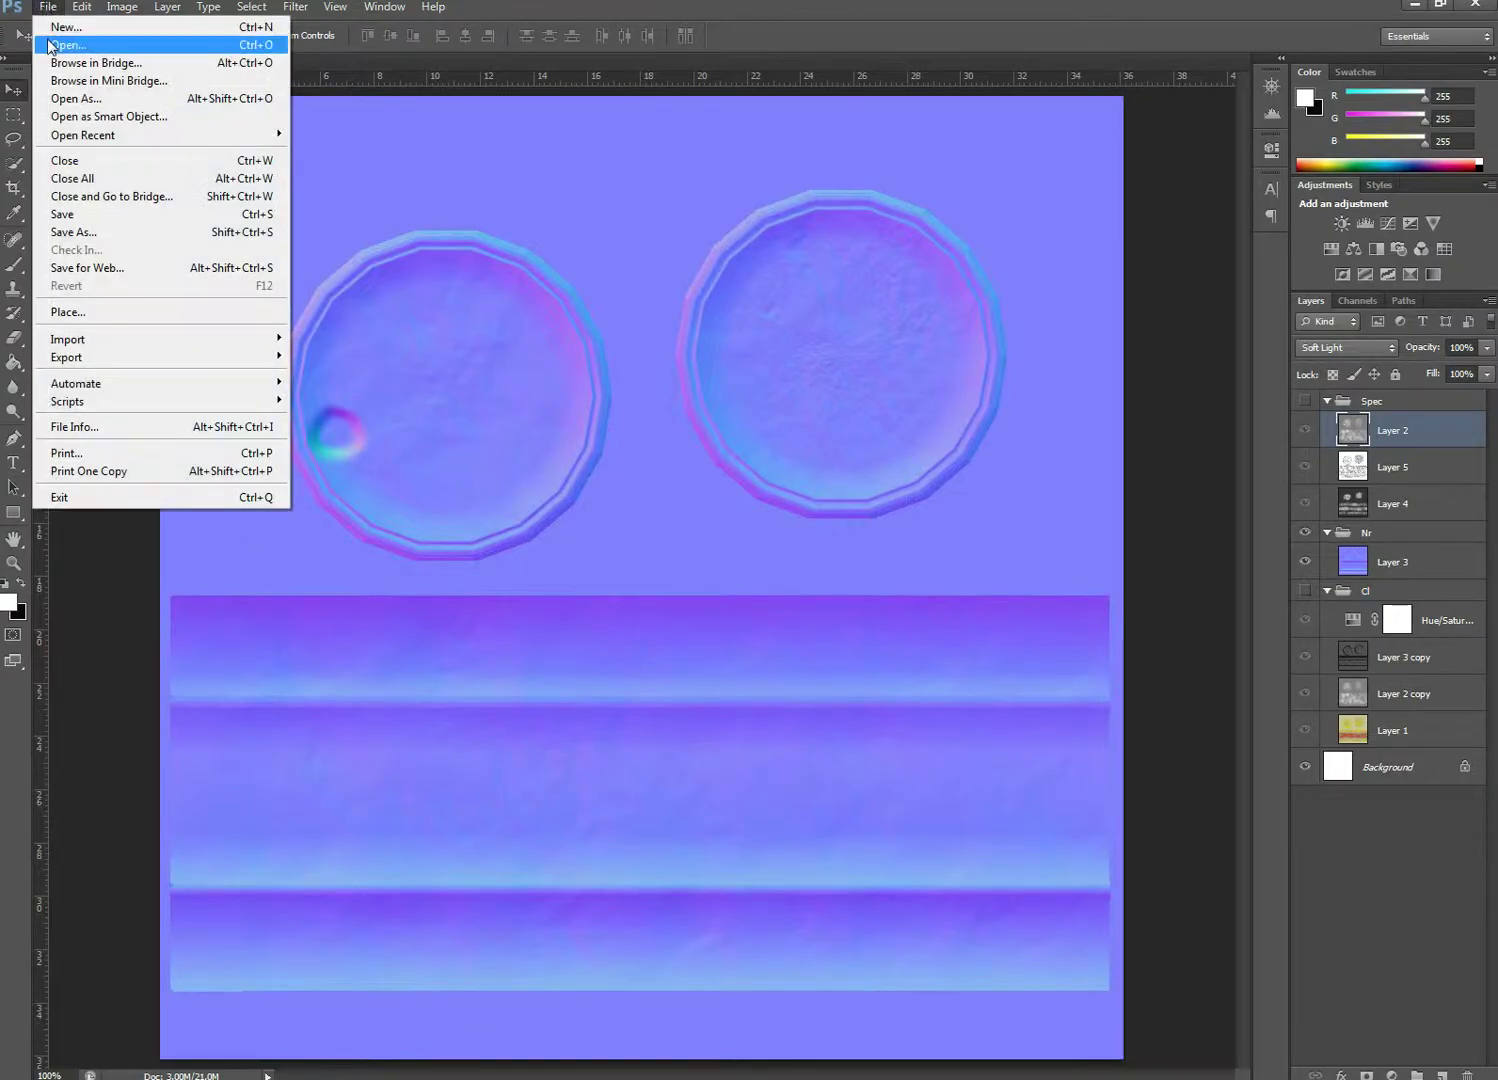
click(48, 40)
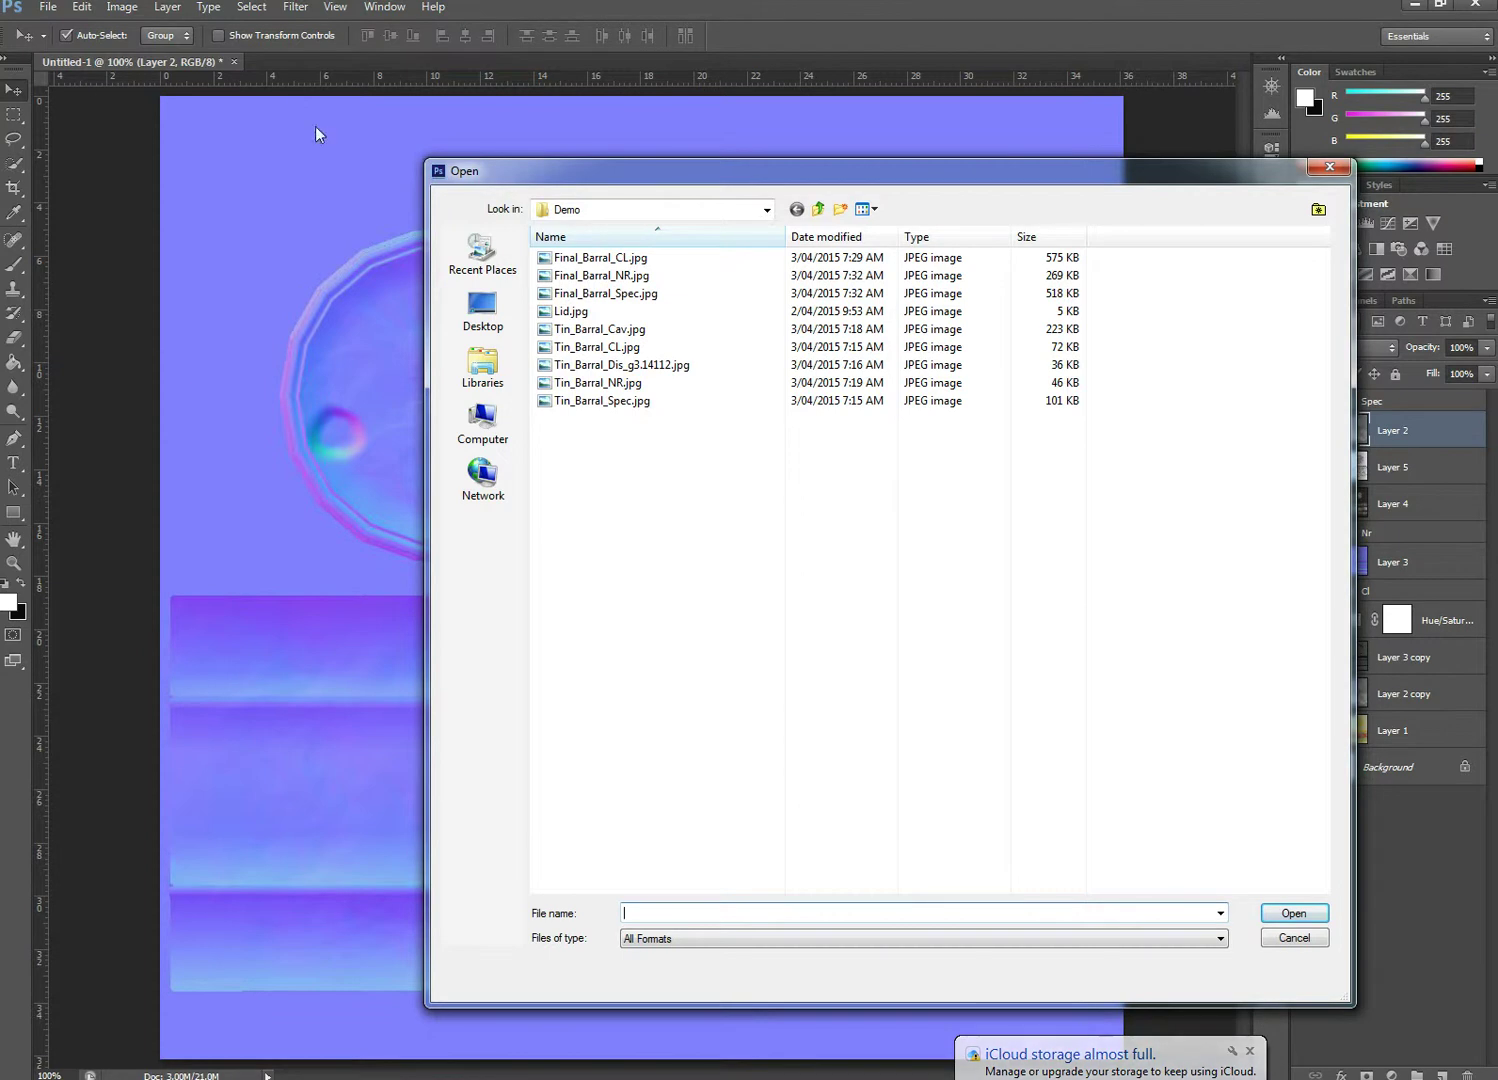
click(571, 311)
click(1294, 913)
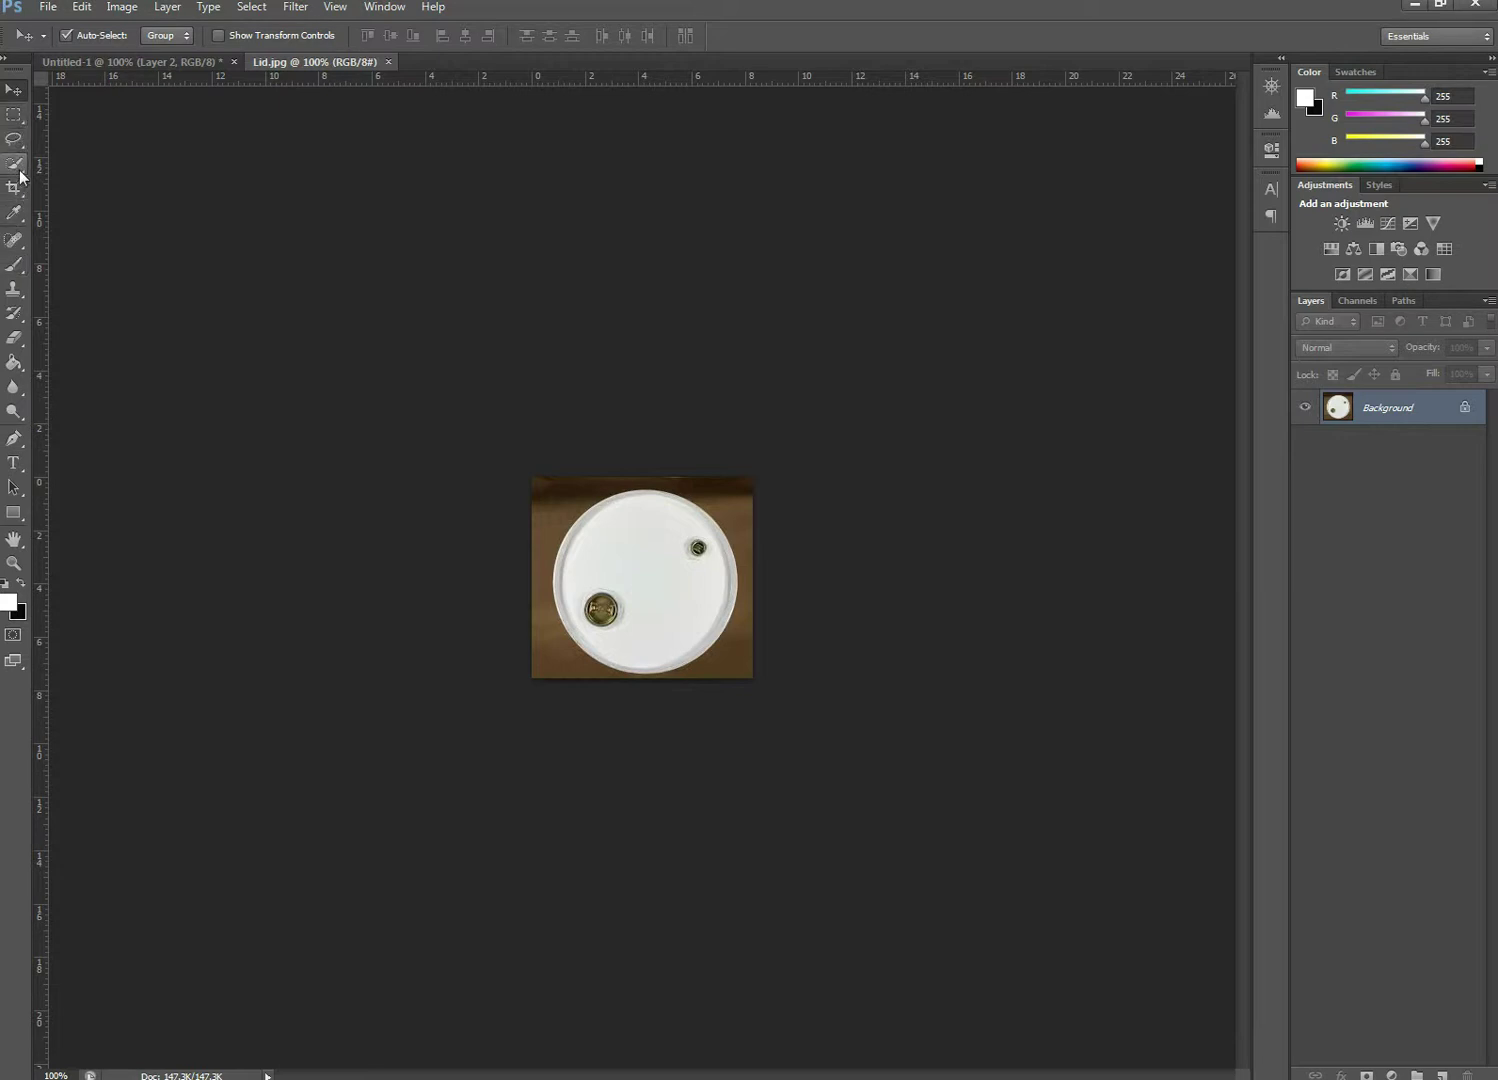
Select the larger round cap in the lid photo with the Elliptical Marquee, nudge the selection to fit, and copy it
drag(13, 114, 59, 133)
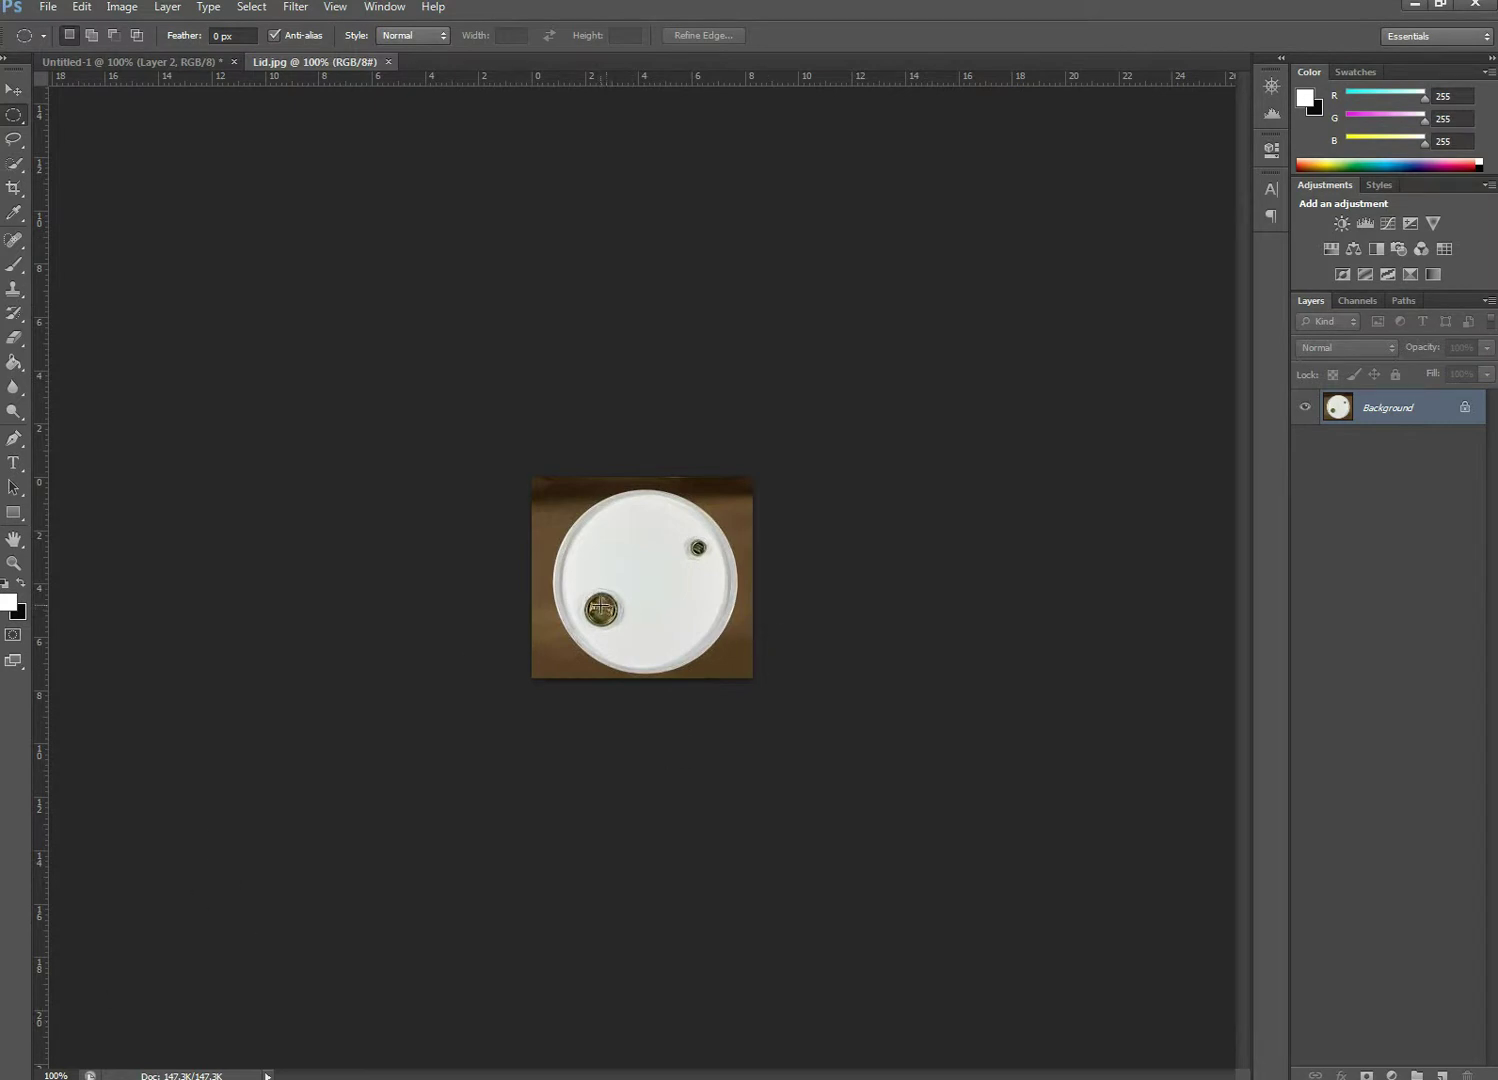
drag(598, 608, 634, 639)
key(Up)
key(Up)
key(Up)
key(Up)
key(Up)
key(Left)
key(Left)
key(Left)
key(Left)
key(Left)
key(Left)
key(Left)
key(Left)
key(Left)
key(Left)
key(Left)
key(Left)
key(Left)
key(Left)
key(Left)
key(Left)
key(Right)
key(Right)
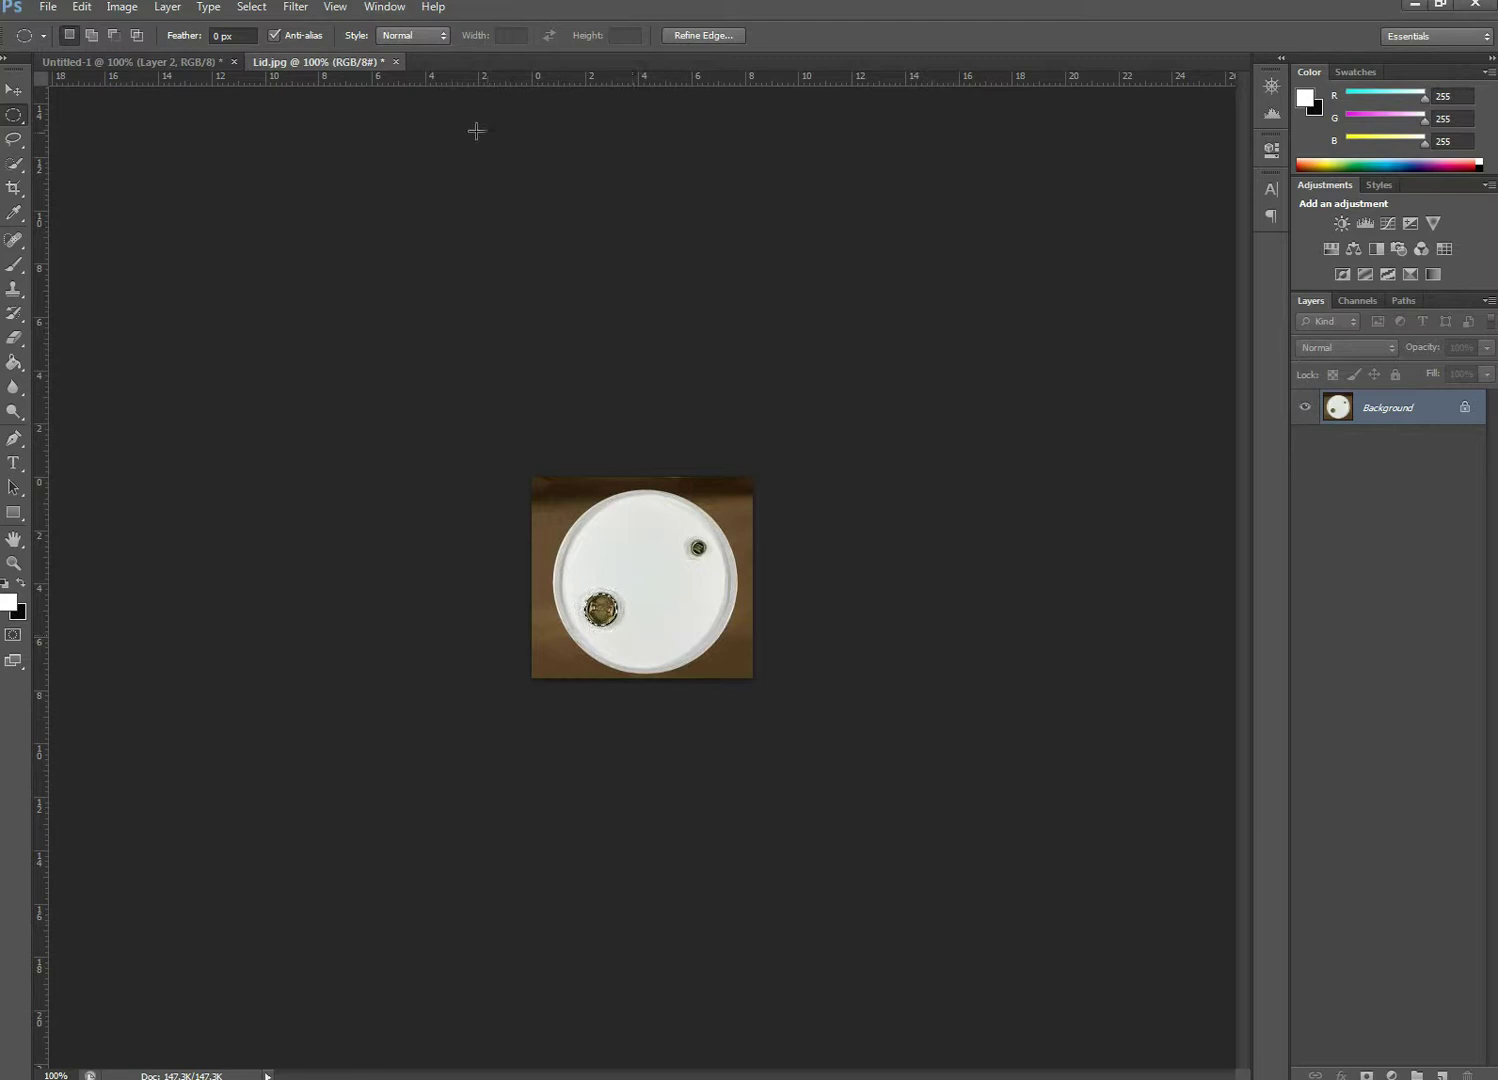
Return to the Untitled-1 texture document, hide the Nr group and show the Cl group
click(139, 57)
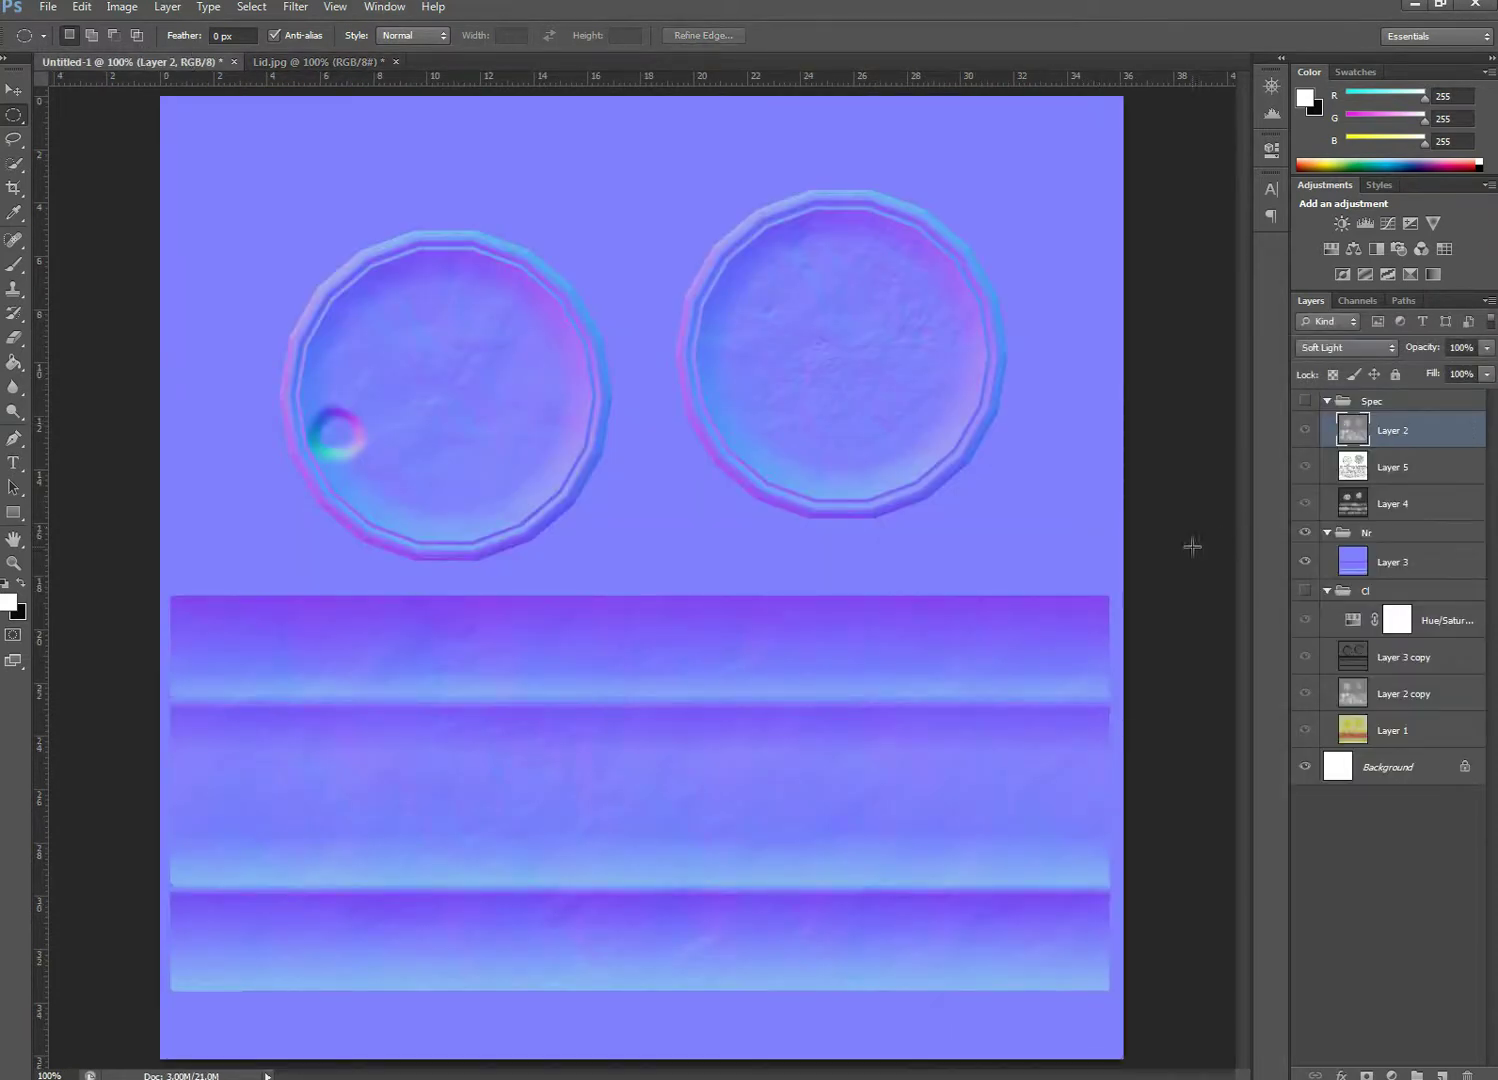
click(1302, 534)
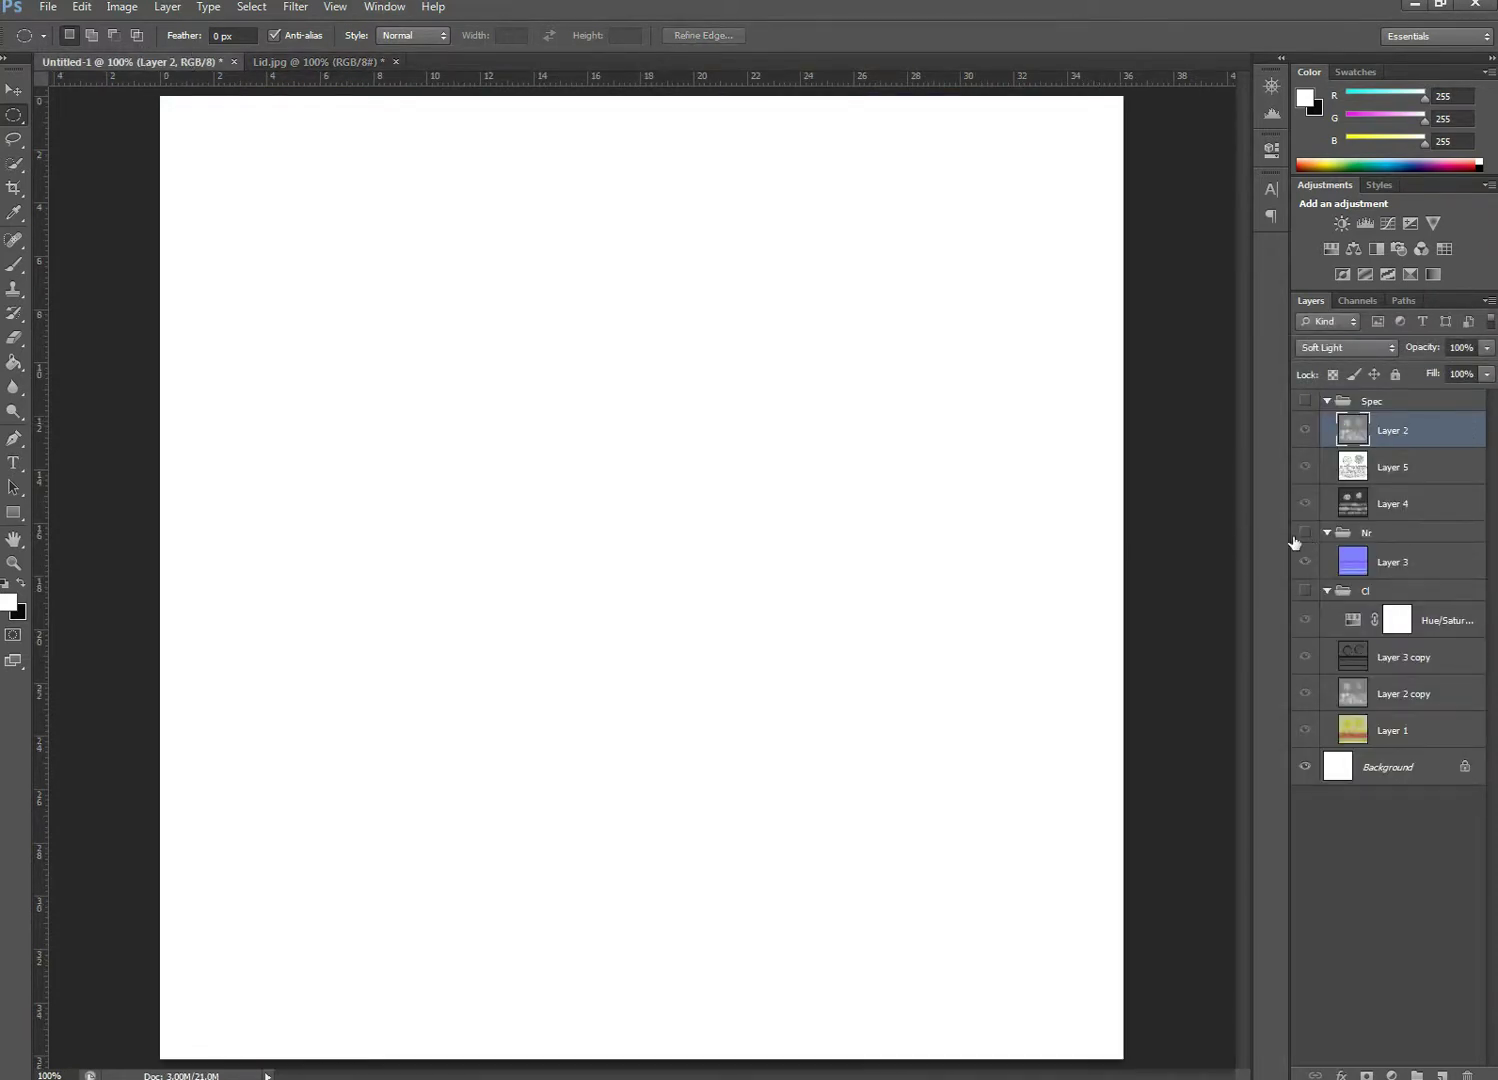
click(1305, 592)
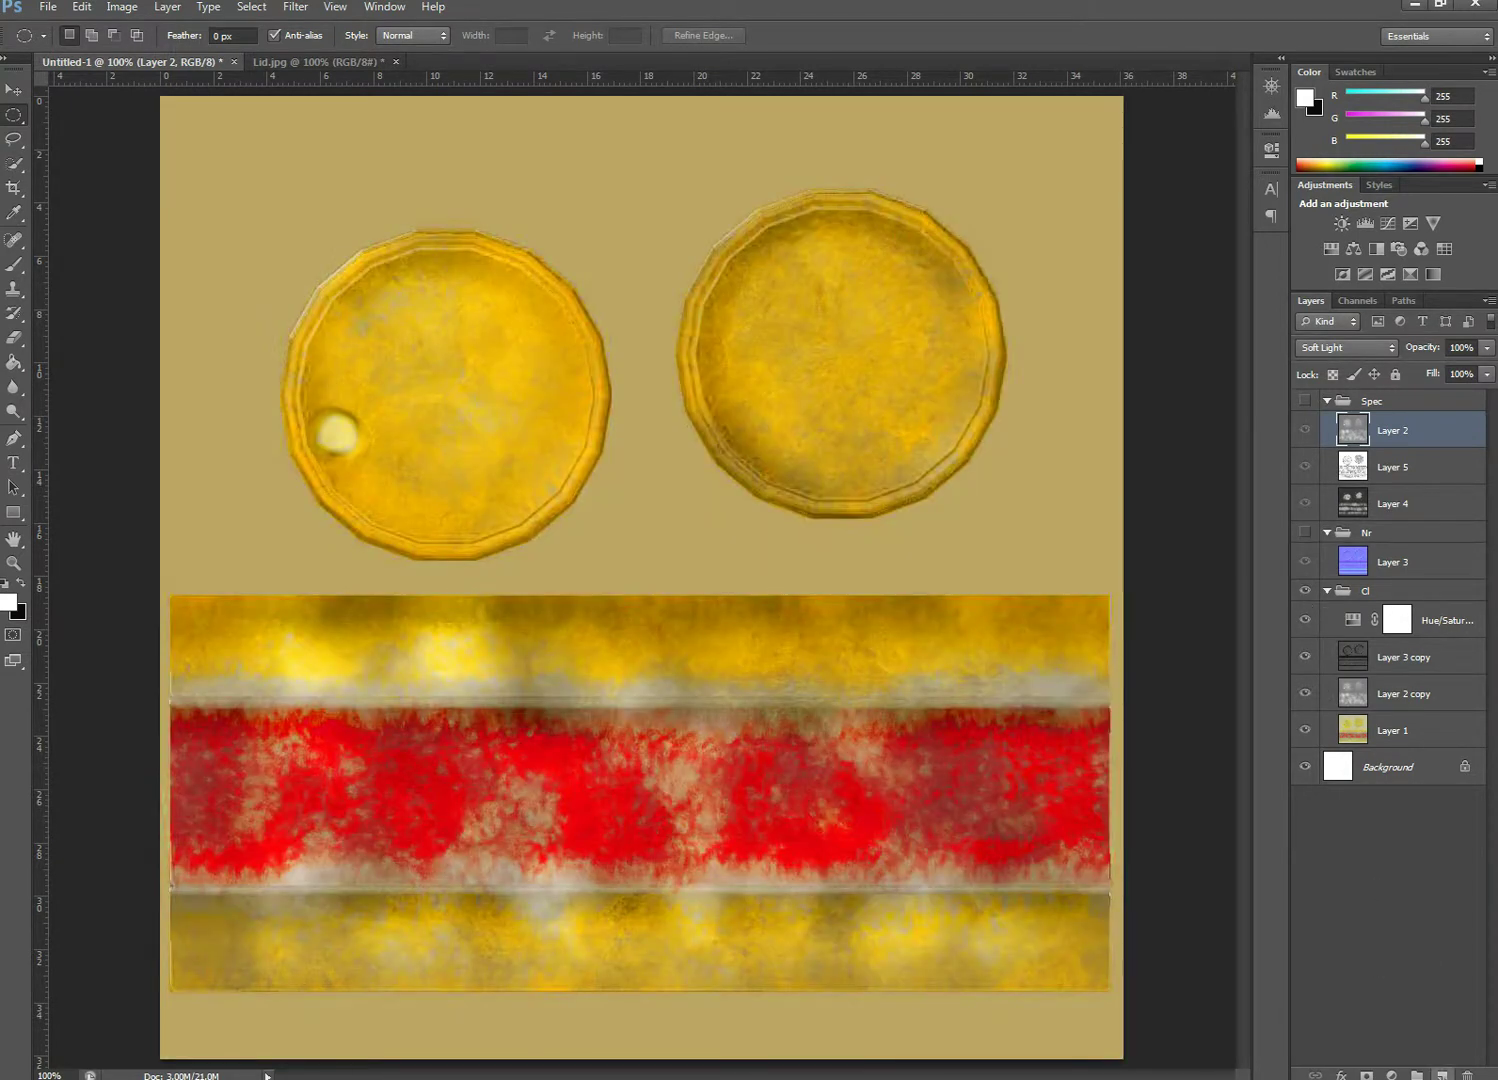
Add a new layer in the Cl group directly below the Hue/Saturation adjustment and paste the copied cap into it
click(1441, 1075)
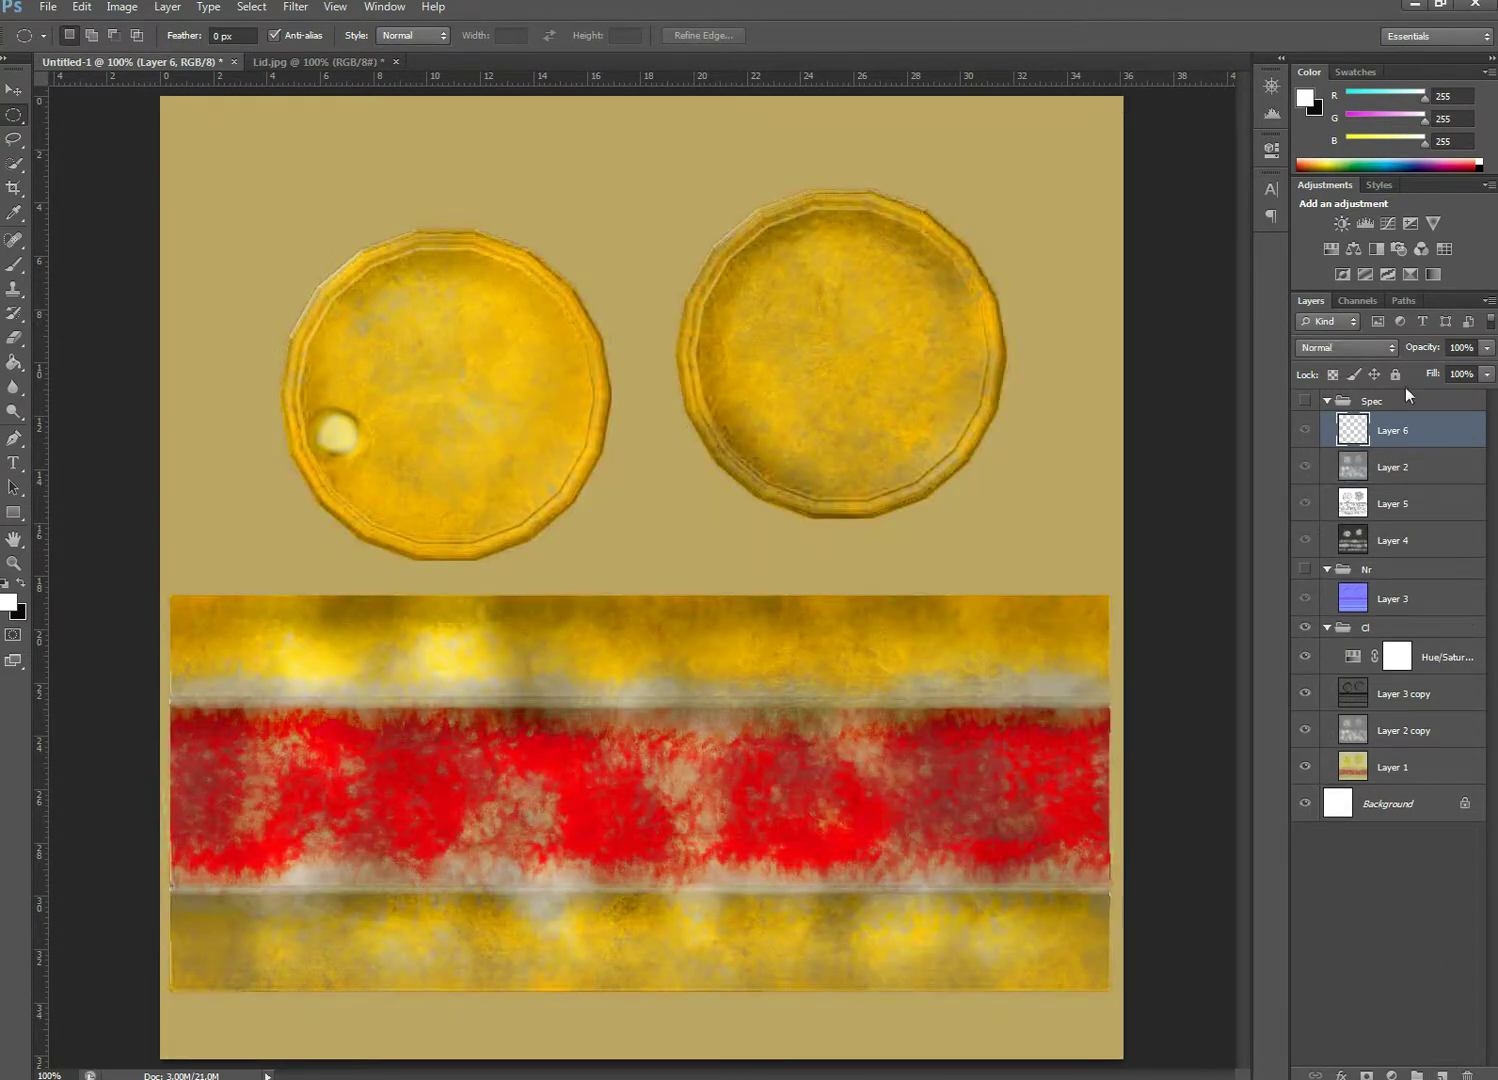
drag(1393, 432, 1395, 685)
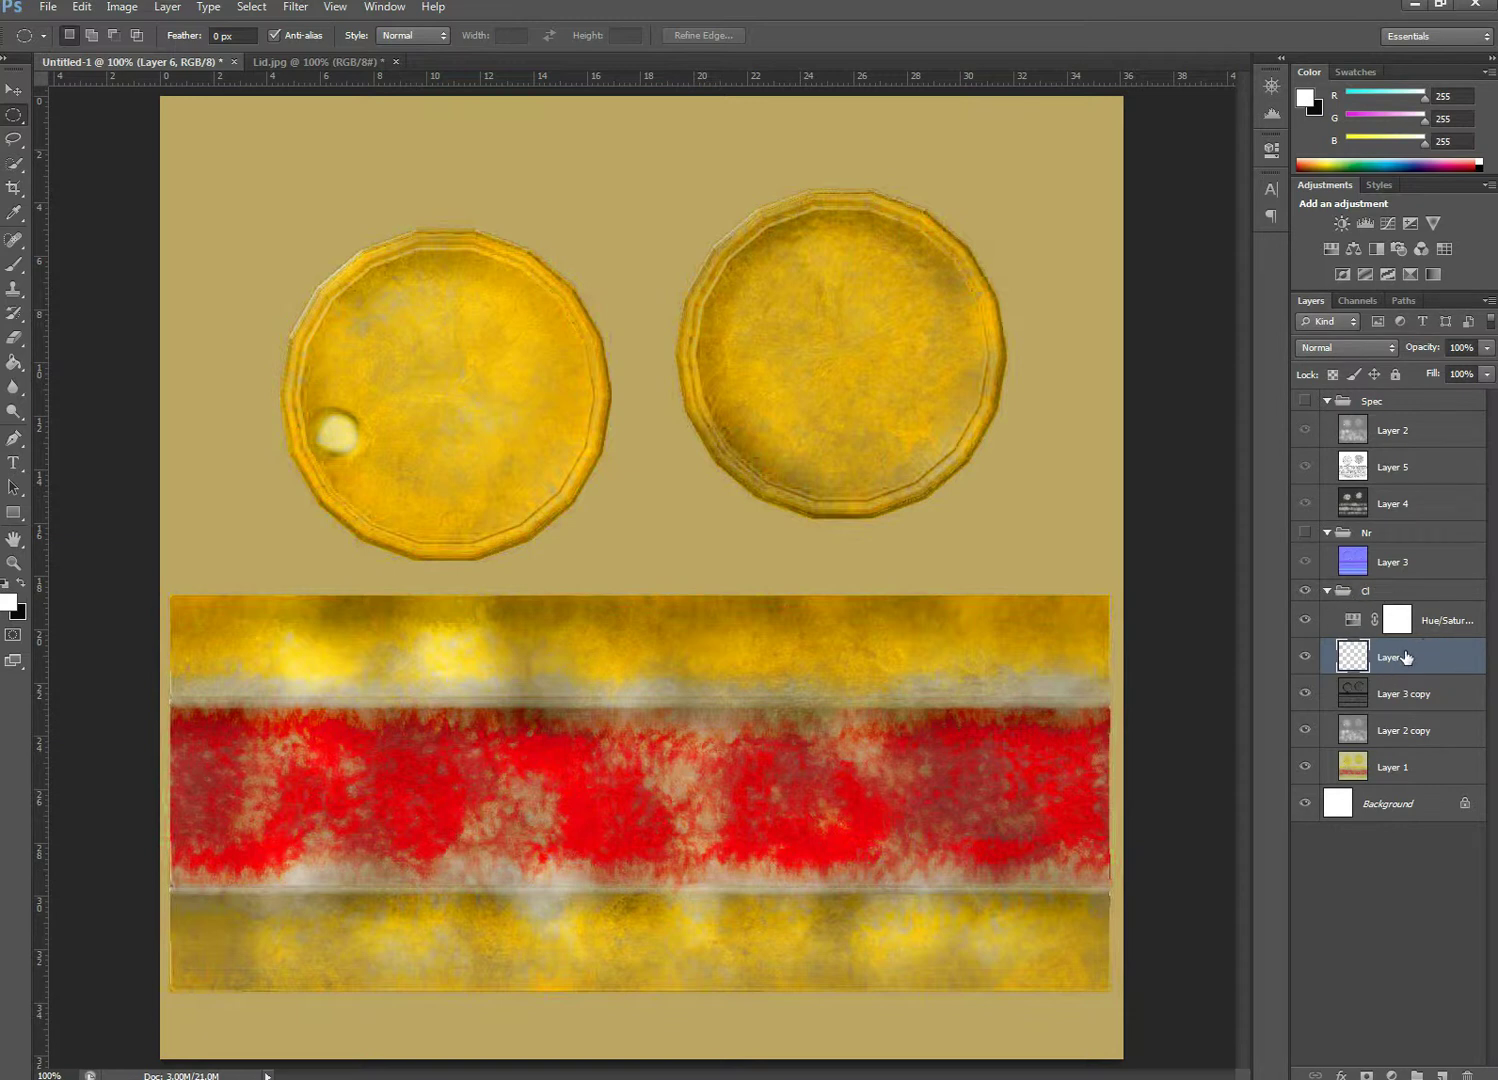
key(ctrl+v)
key(v)
click(641, 577)
drag(604, 540, 348, 442)
key(ctrl+z)
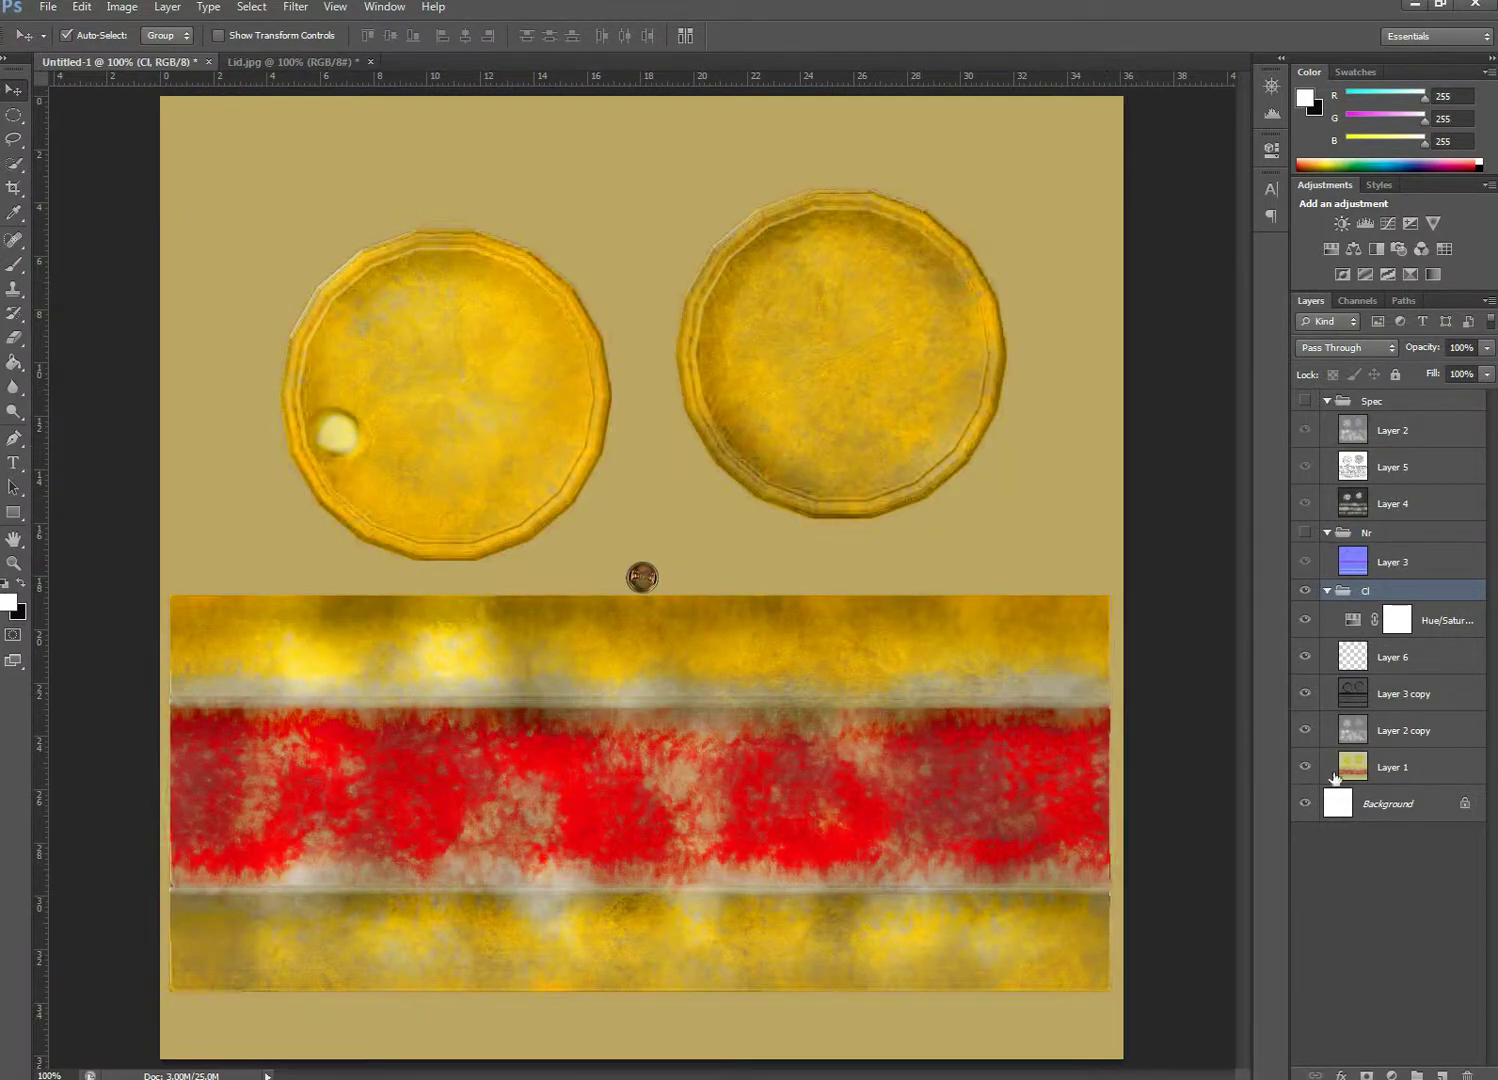
click(1410, 661)
drag(644, 578, 572, 509)
key(ctrl+z)
With the cap's layer selected and Auto-Select turned off, move the cap onto the pale spot on the first lid
click(1360, 658)
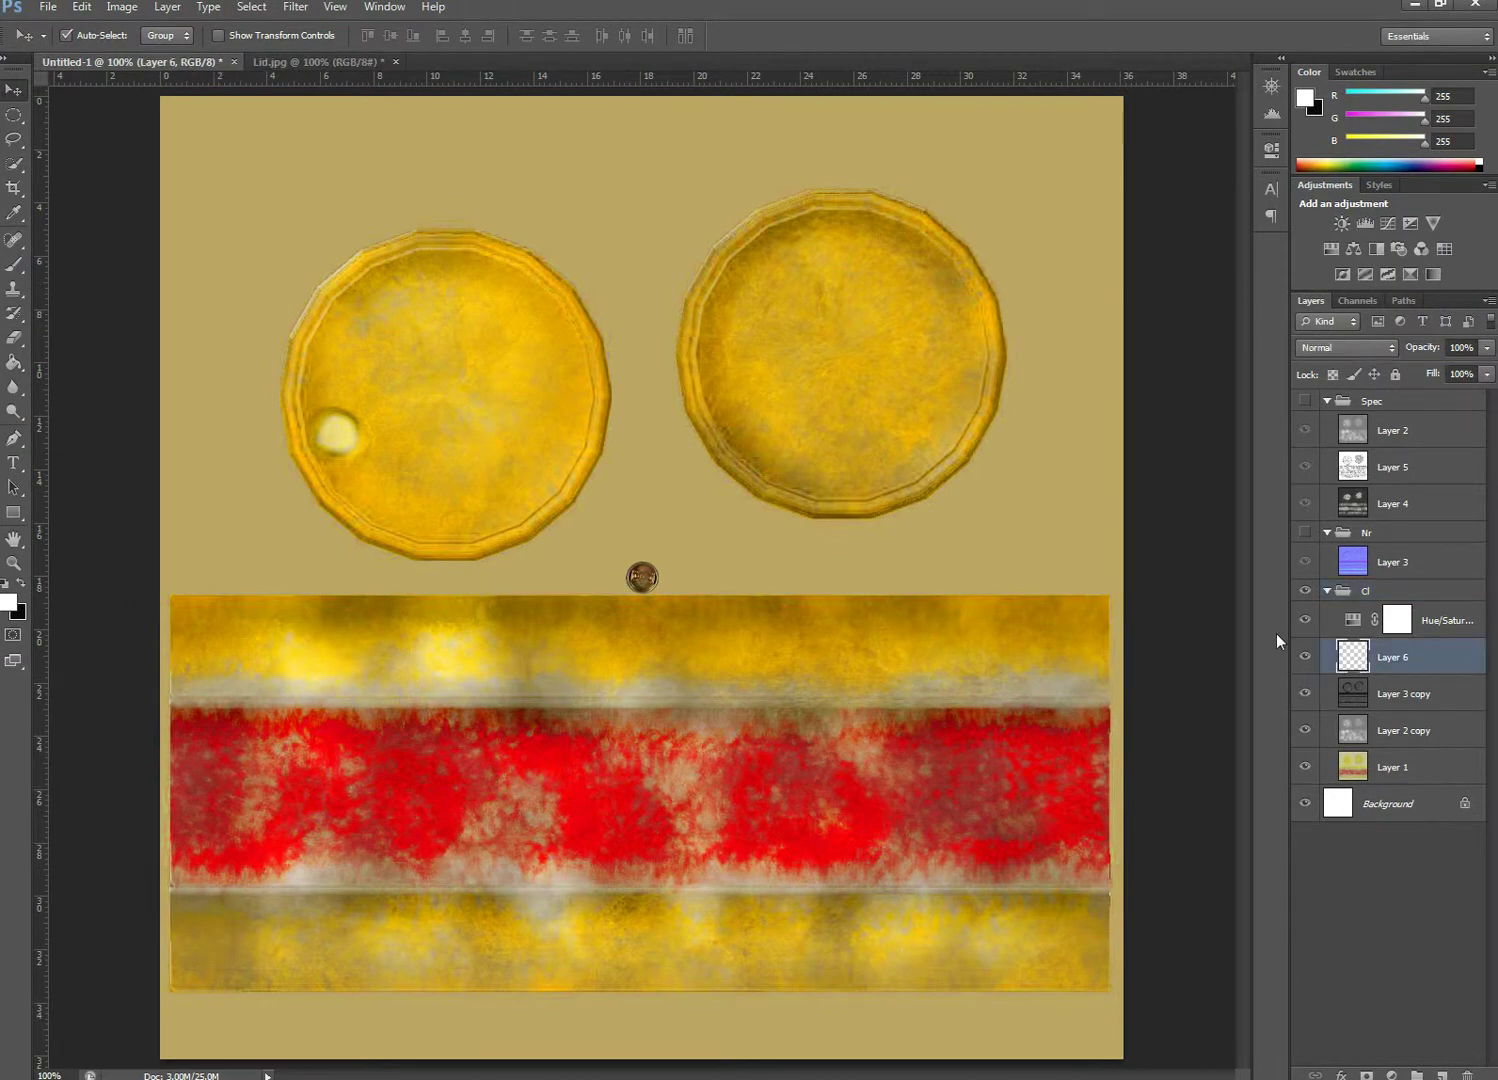
click(67, 36)
drag(645, 578, 341, 435)
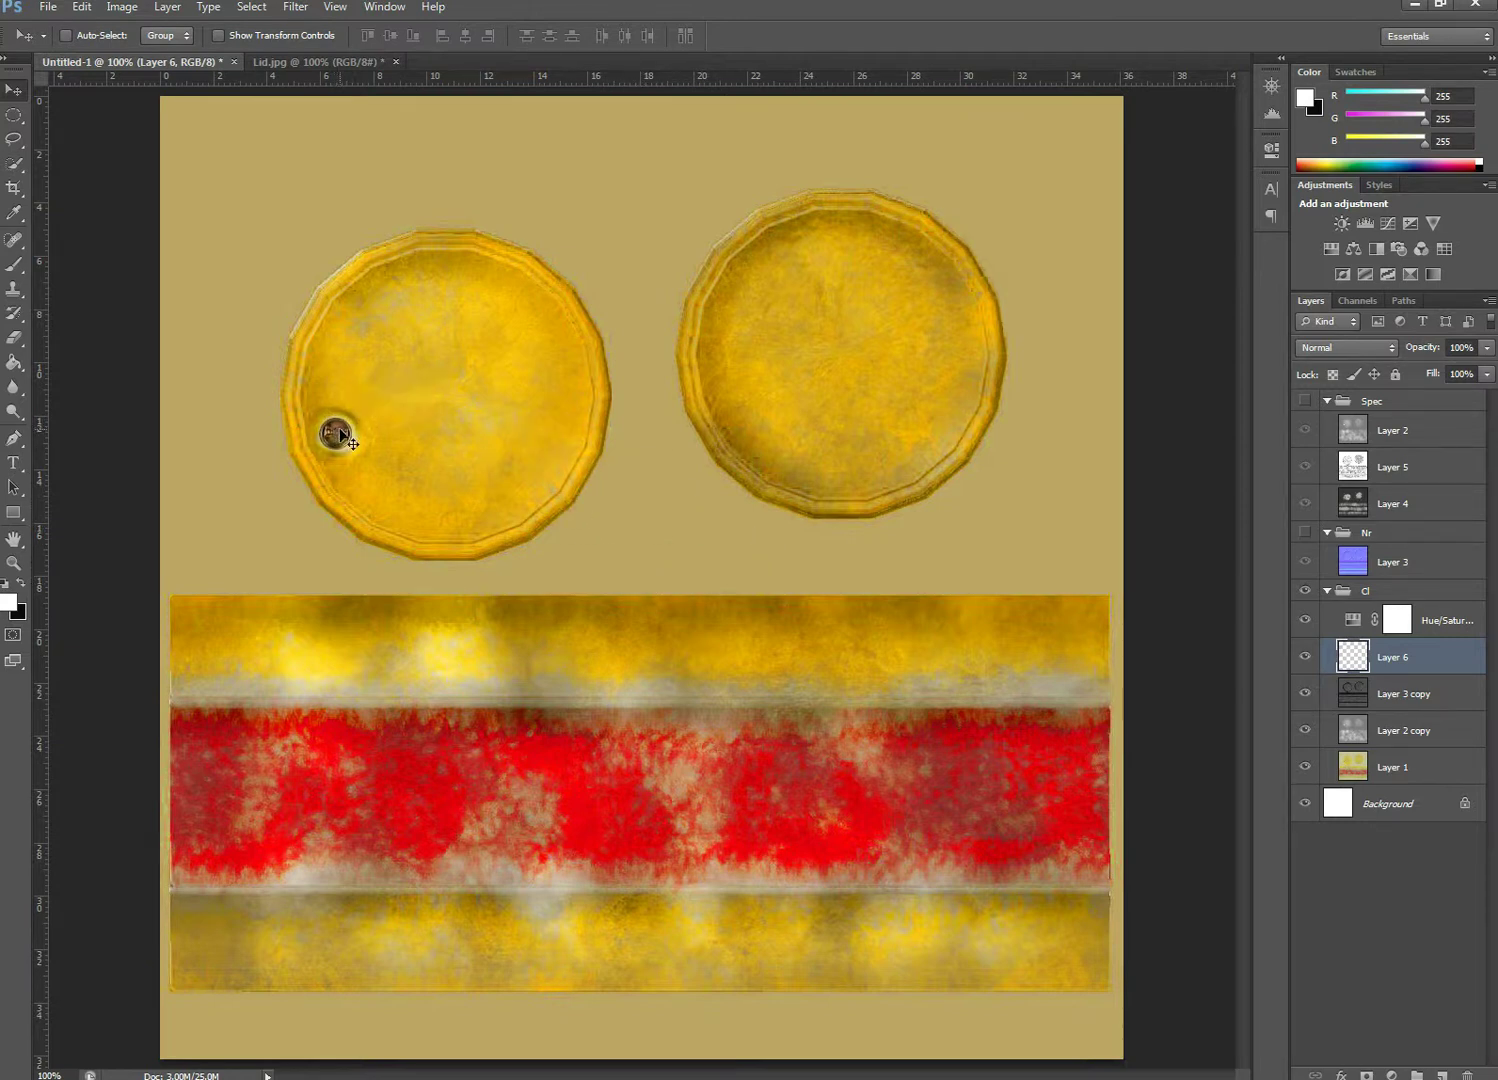
Enlarge the cap with Free Transform so it covers the pale spot on the lid, and apply the transform
key(ctrl+t)
mouse_move(354, 452)
mouse_down()
mouse_move(364, 460)
mouse_move(344, 444)
mouse_up()
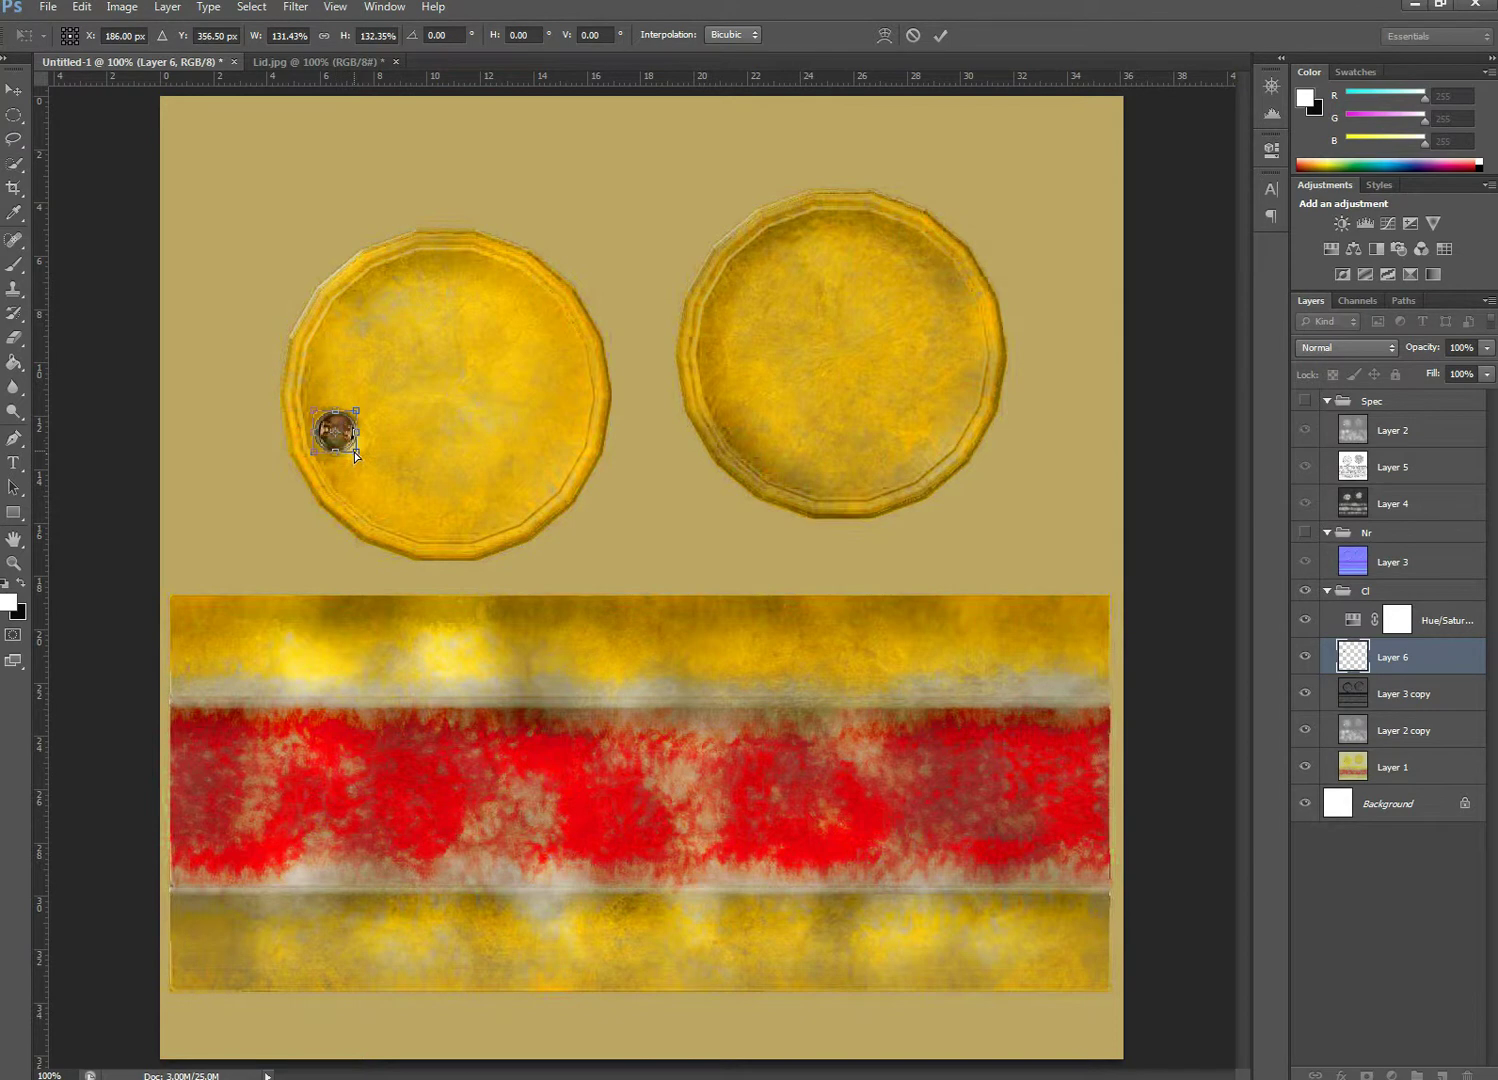
drag(366, 457, 343, 441)
key(Return)
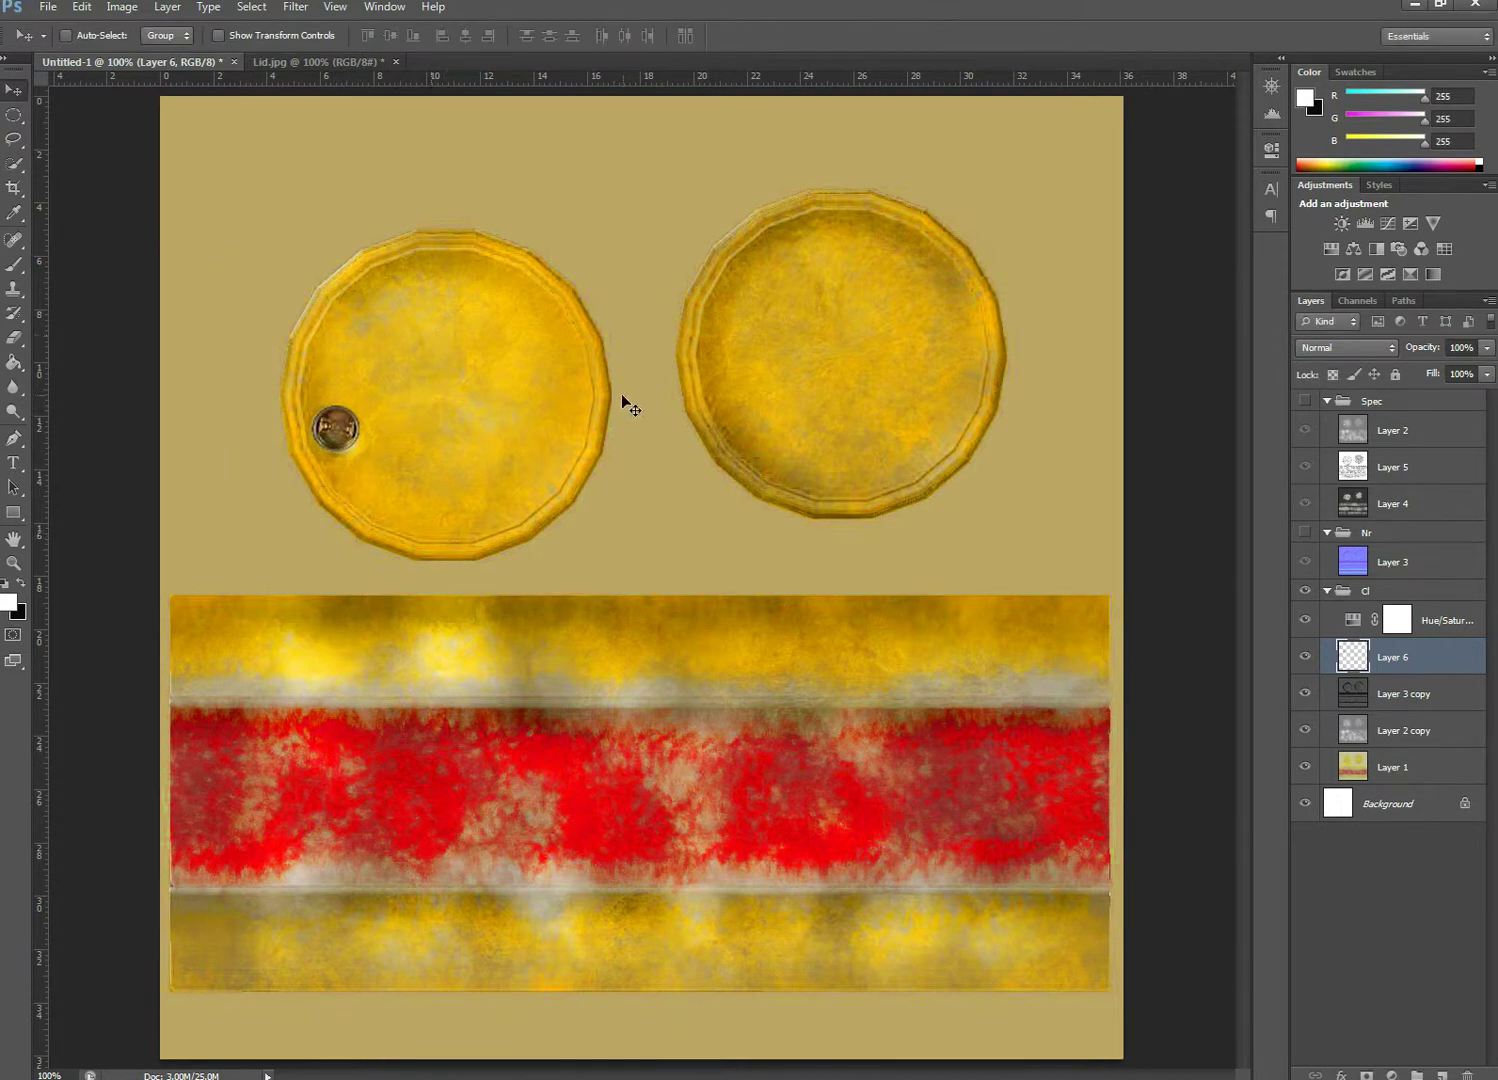
Brush an #adab9b ring around the cap on a new layer, and place that layer beneath the cap's layer
mouse_move(1386, 658)
mouse_down()
mouse_move(1381, 746)
mouse_move(1386, 690)
mouse_move(1362, 693)
mouse_move(1385, 648)
mouse_move(1372, 655)
mouse_up()
click(1441, 1073)
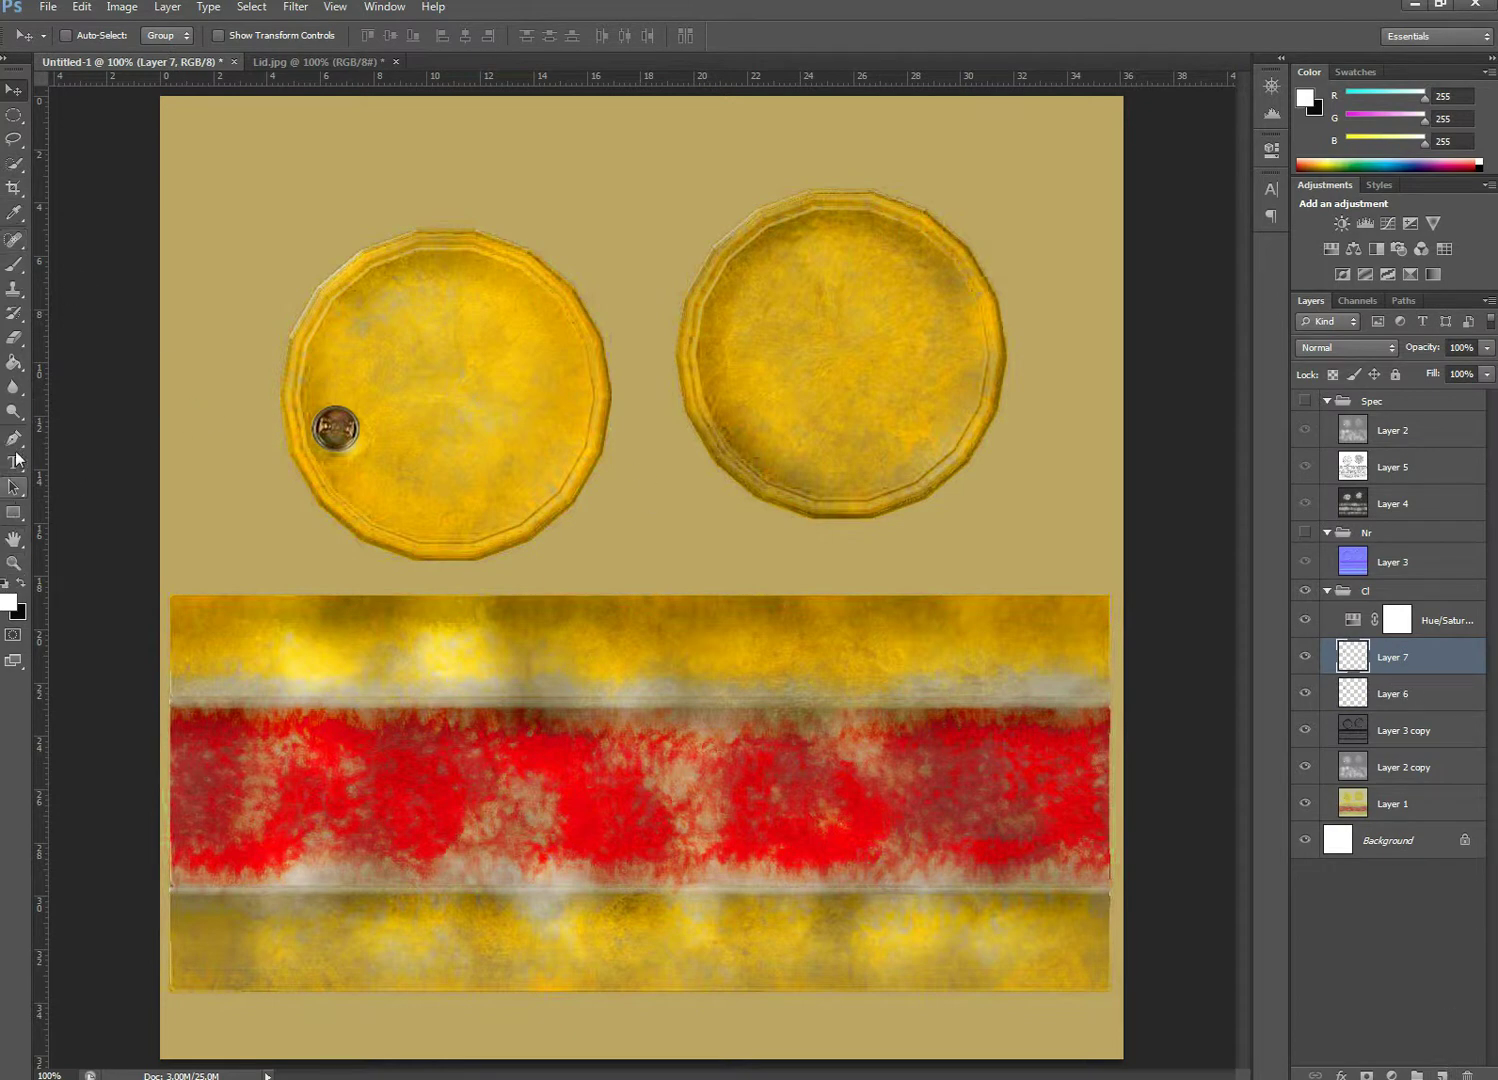
click(14, 264)
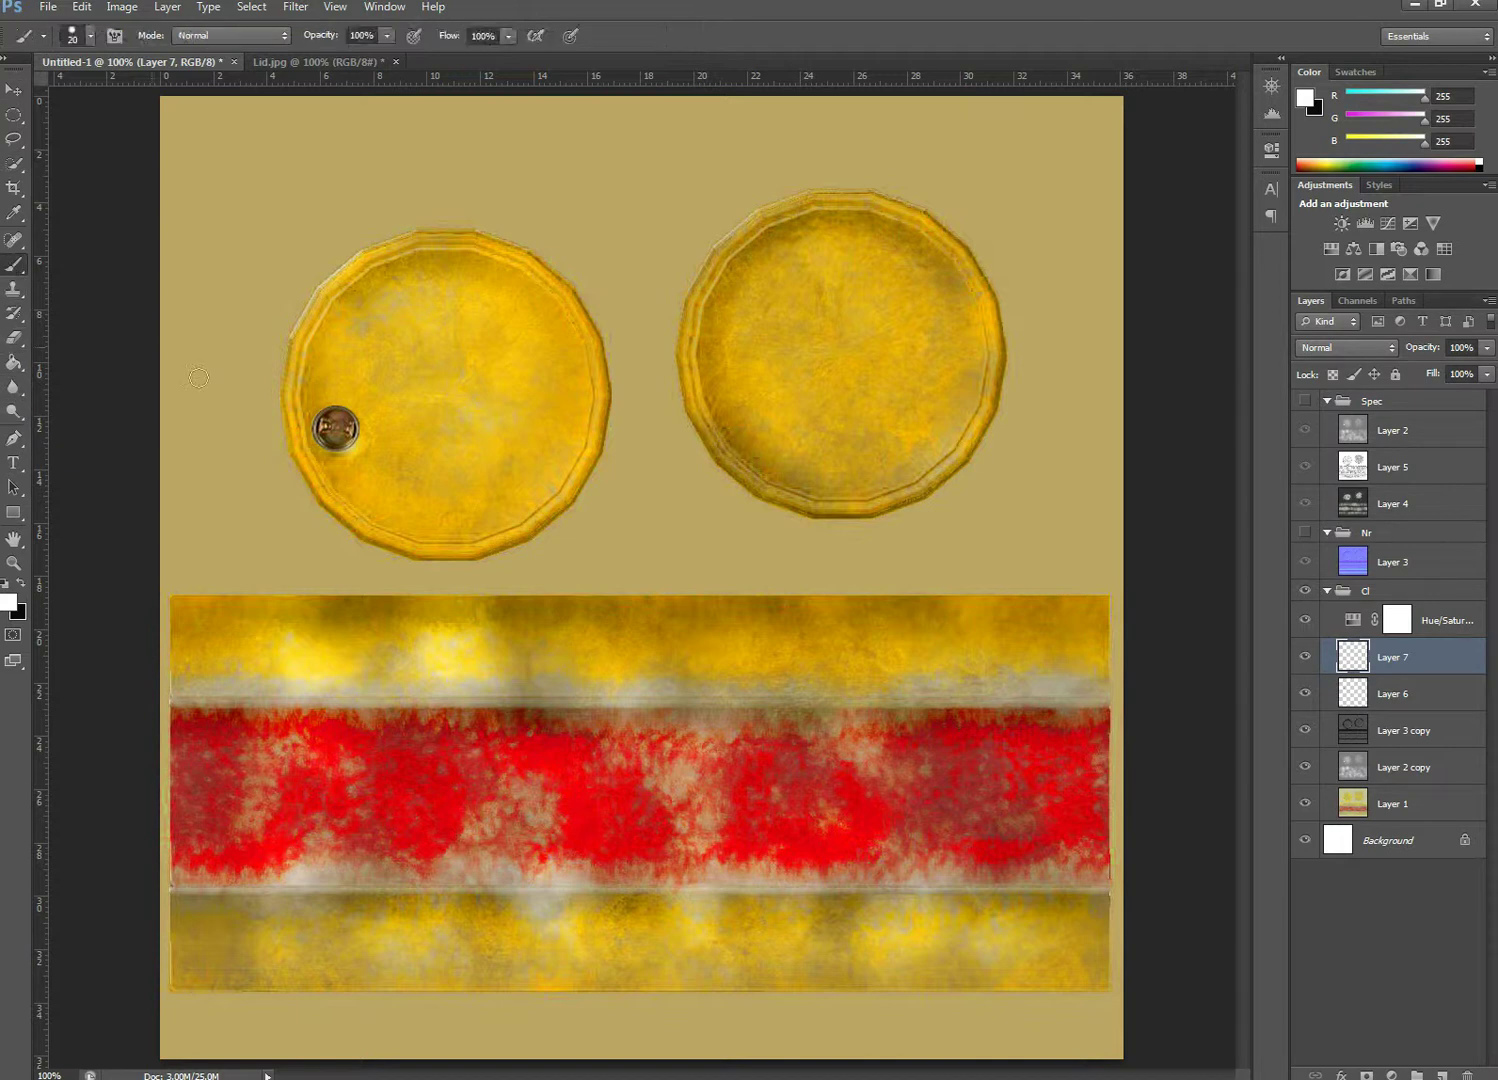
click(10, 606)
click(520, 375)
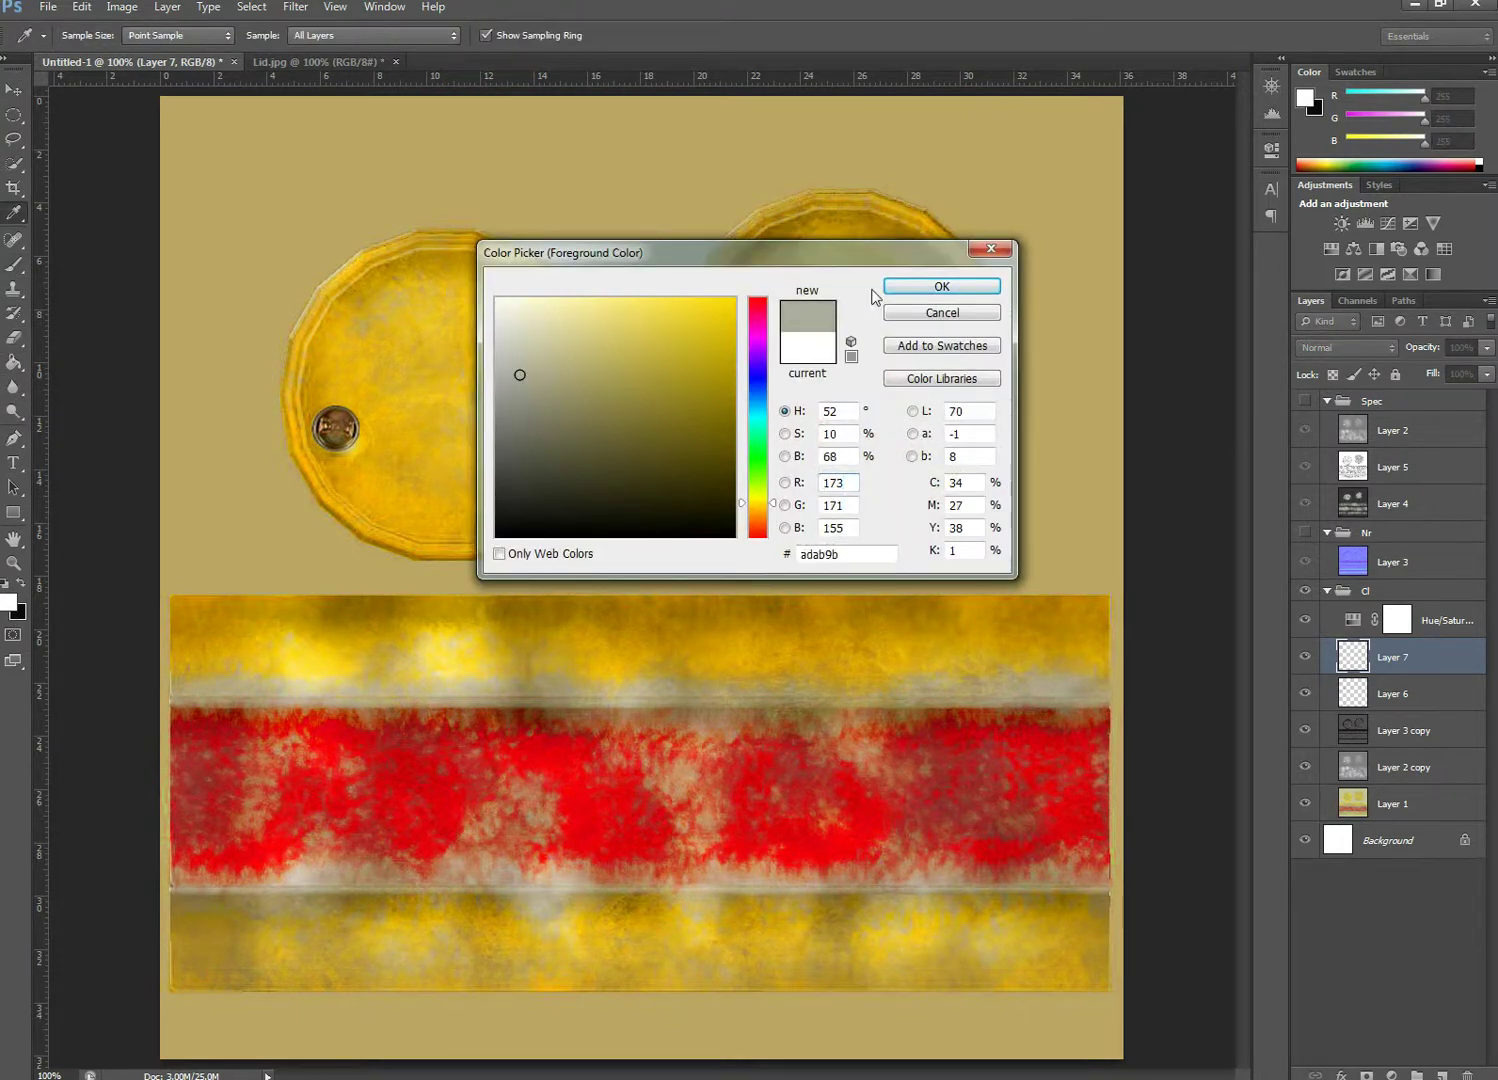
click(942, 286)
mouse_move(331, 408)
mouse_down()
mouse_move(356, 428)
mouse_move(345, 446)
mouse_move(322, 427)
mouse_up()
drag(1427, 676, 1403, 708)
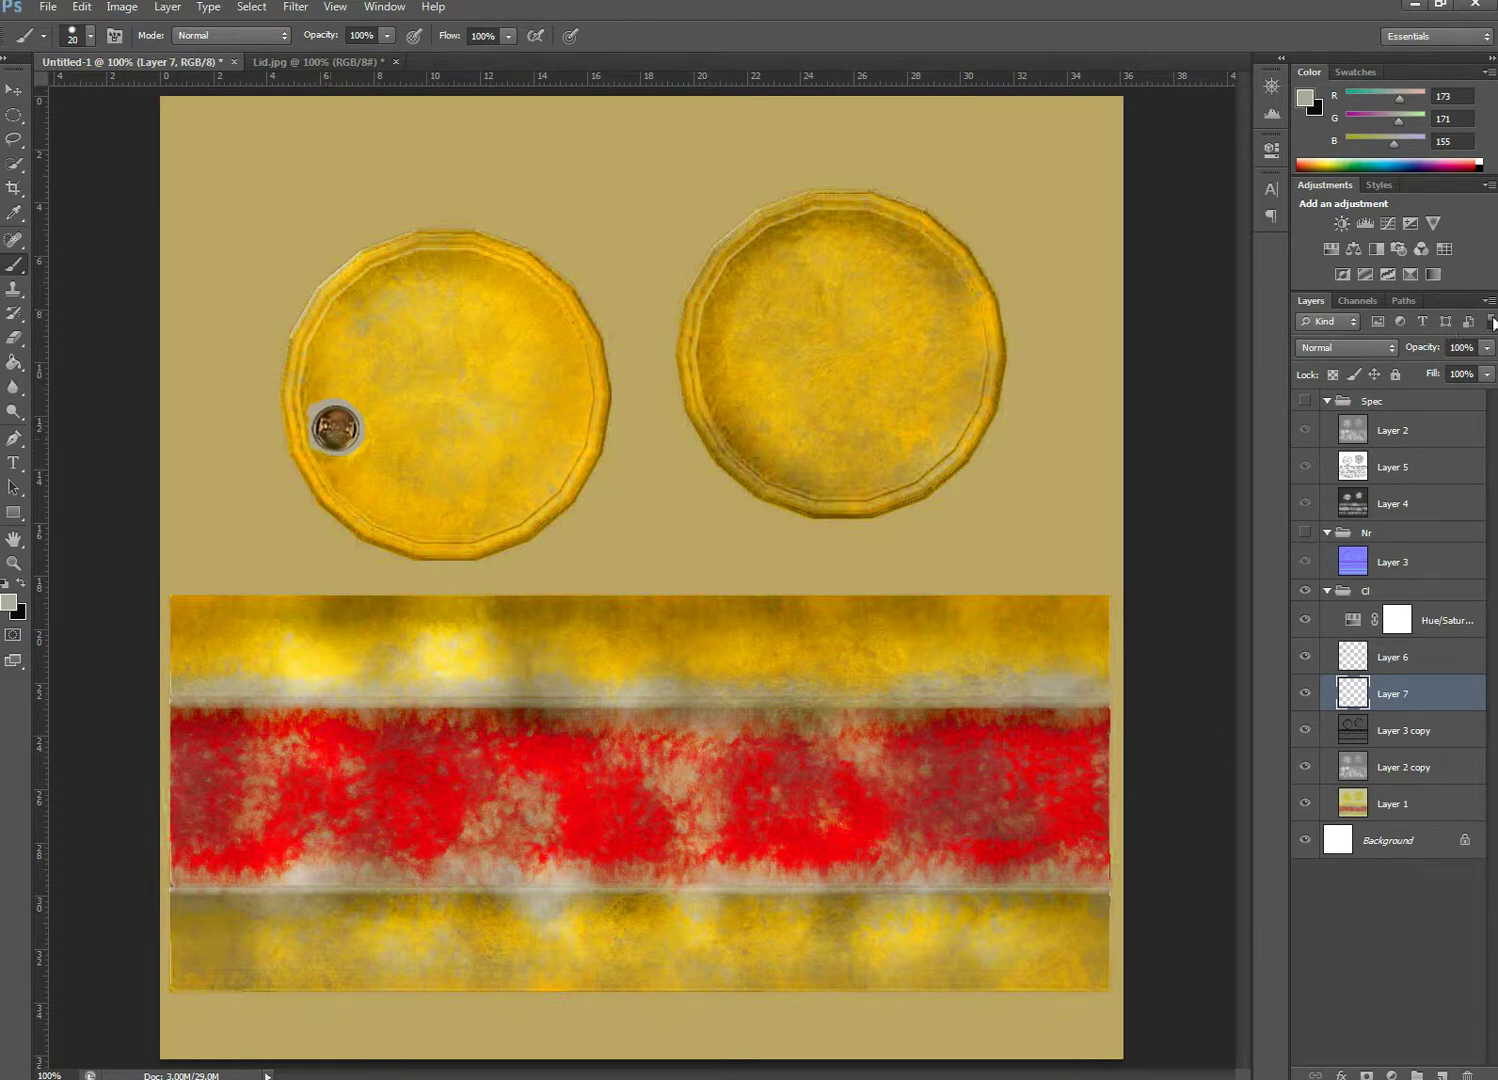
Lower the ring layer's opacity to 71% and set its blend mode to Soft Light after trying Darken and Color Dodge
click(1488, 351)
drag(1488, 374, 1452, 380)
click(1390, 347)
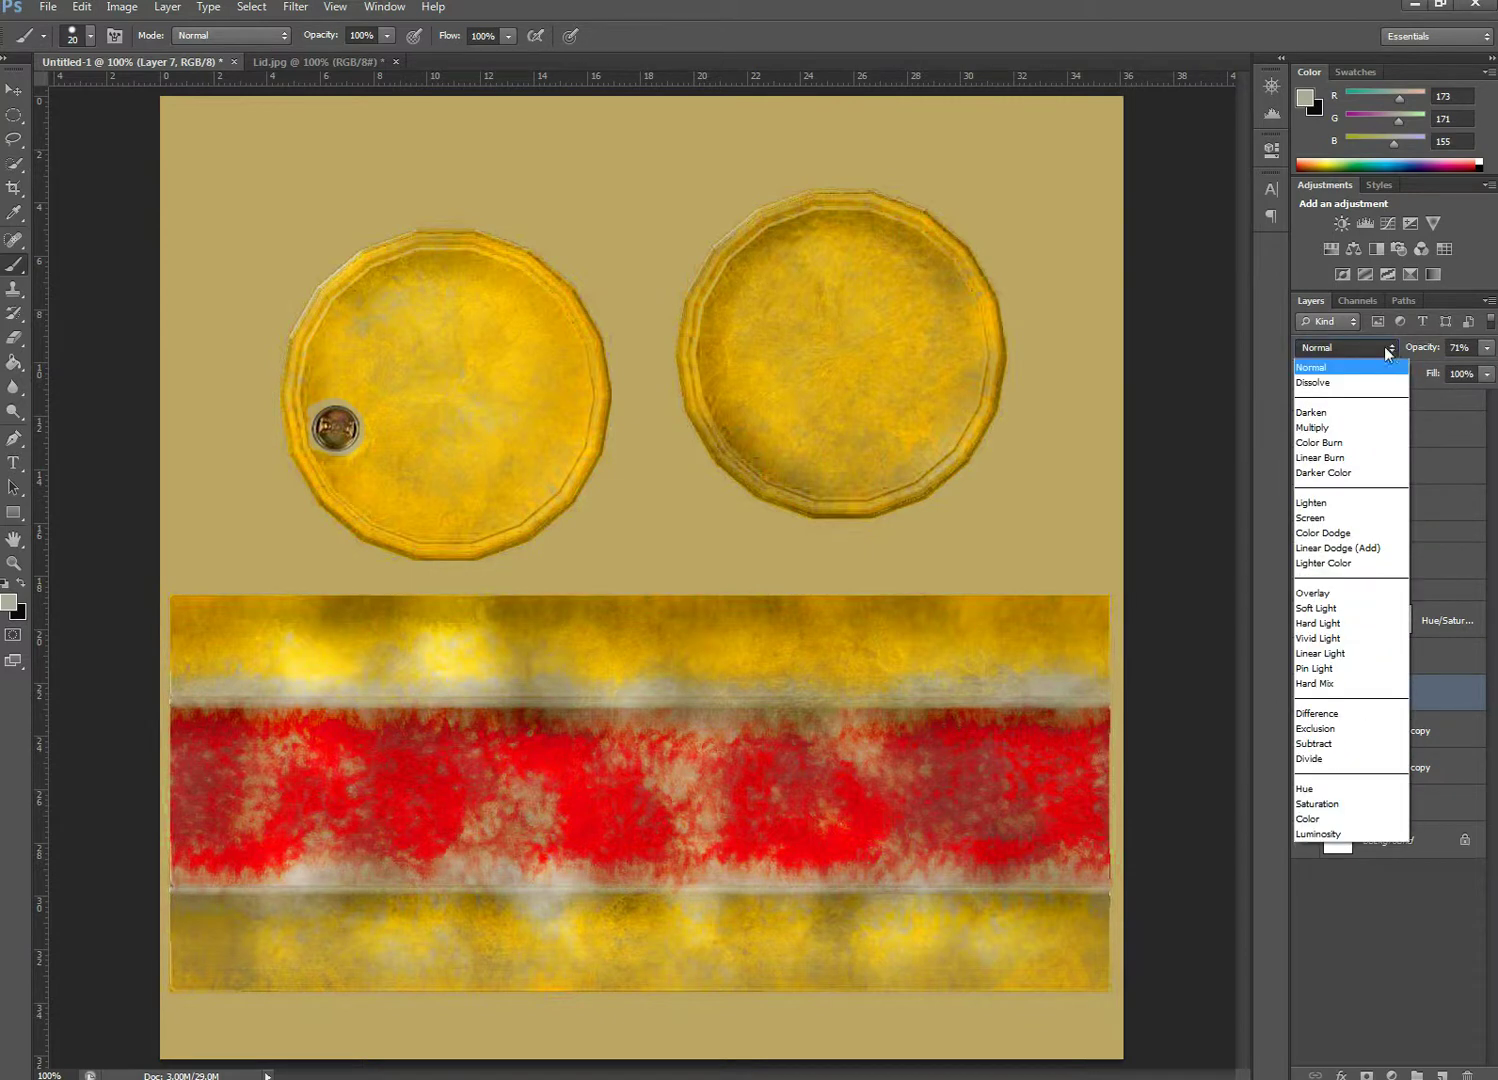
click(1328, 412)
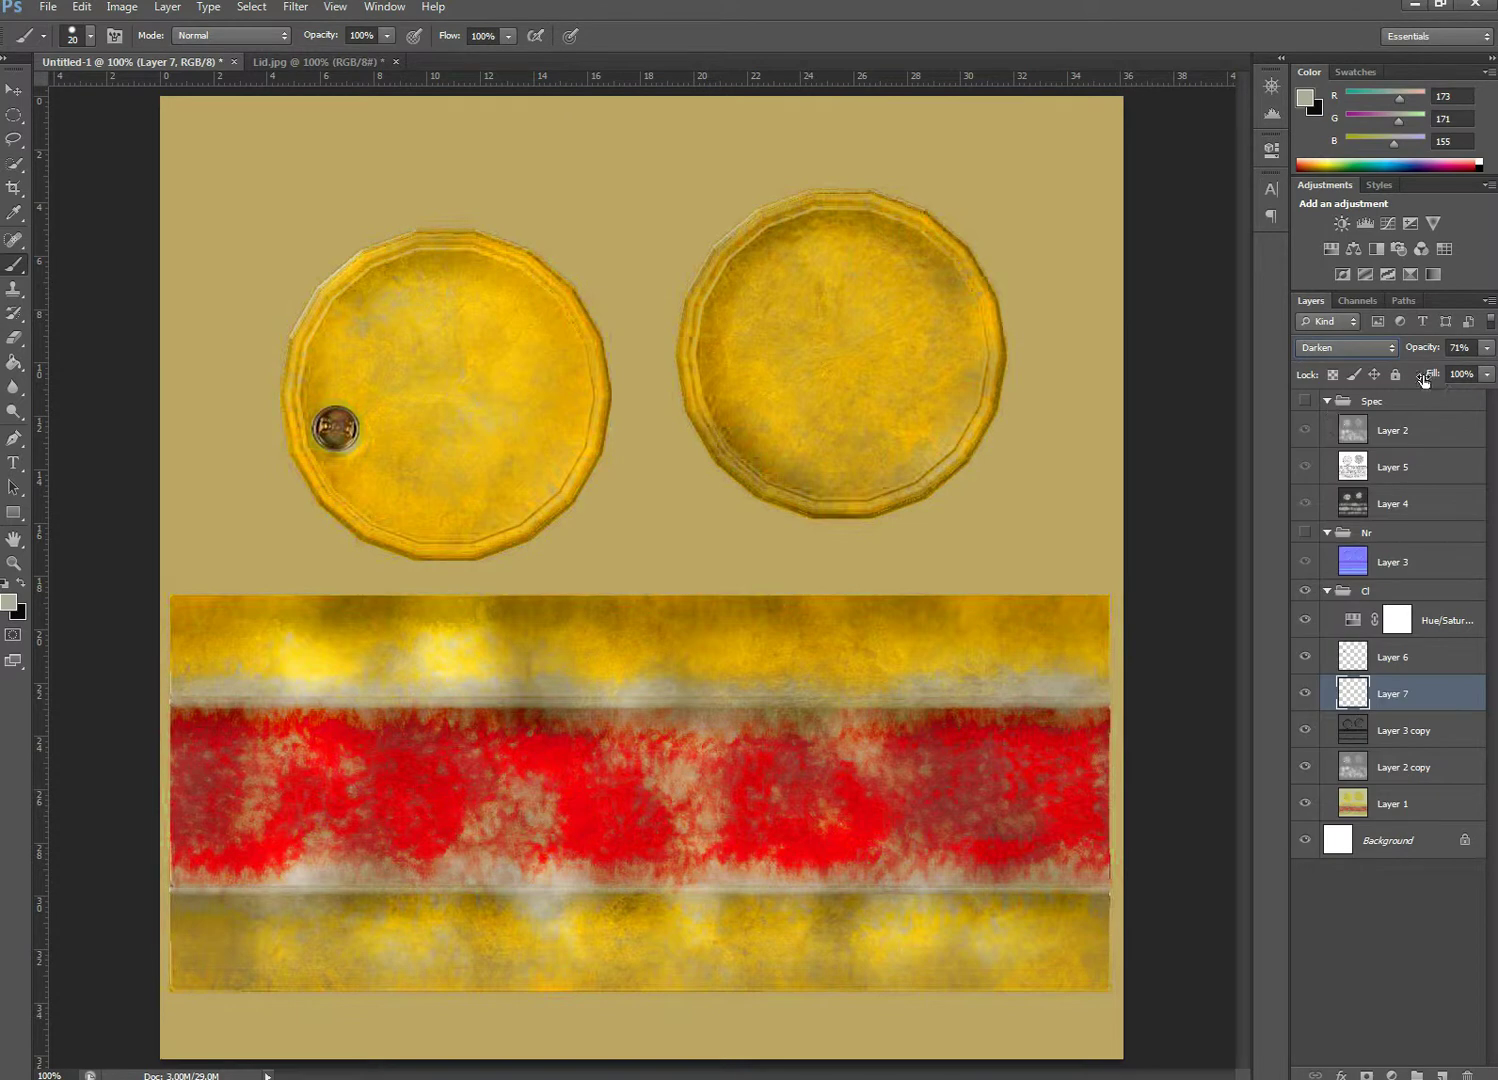
click(1392, 349)
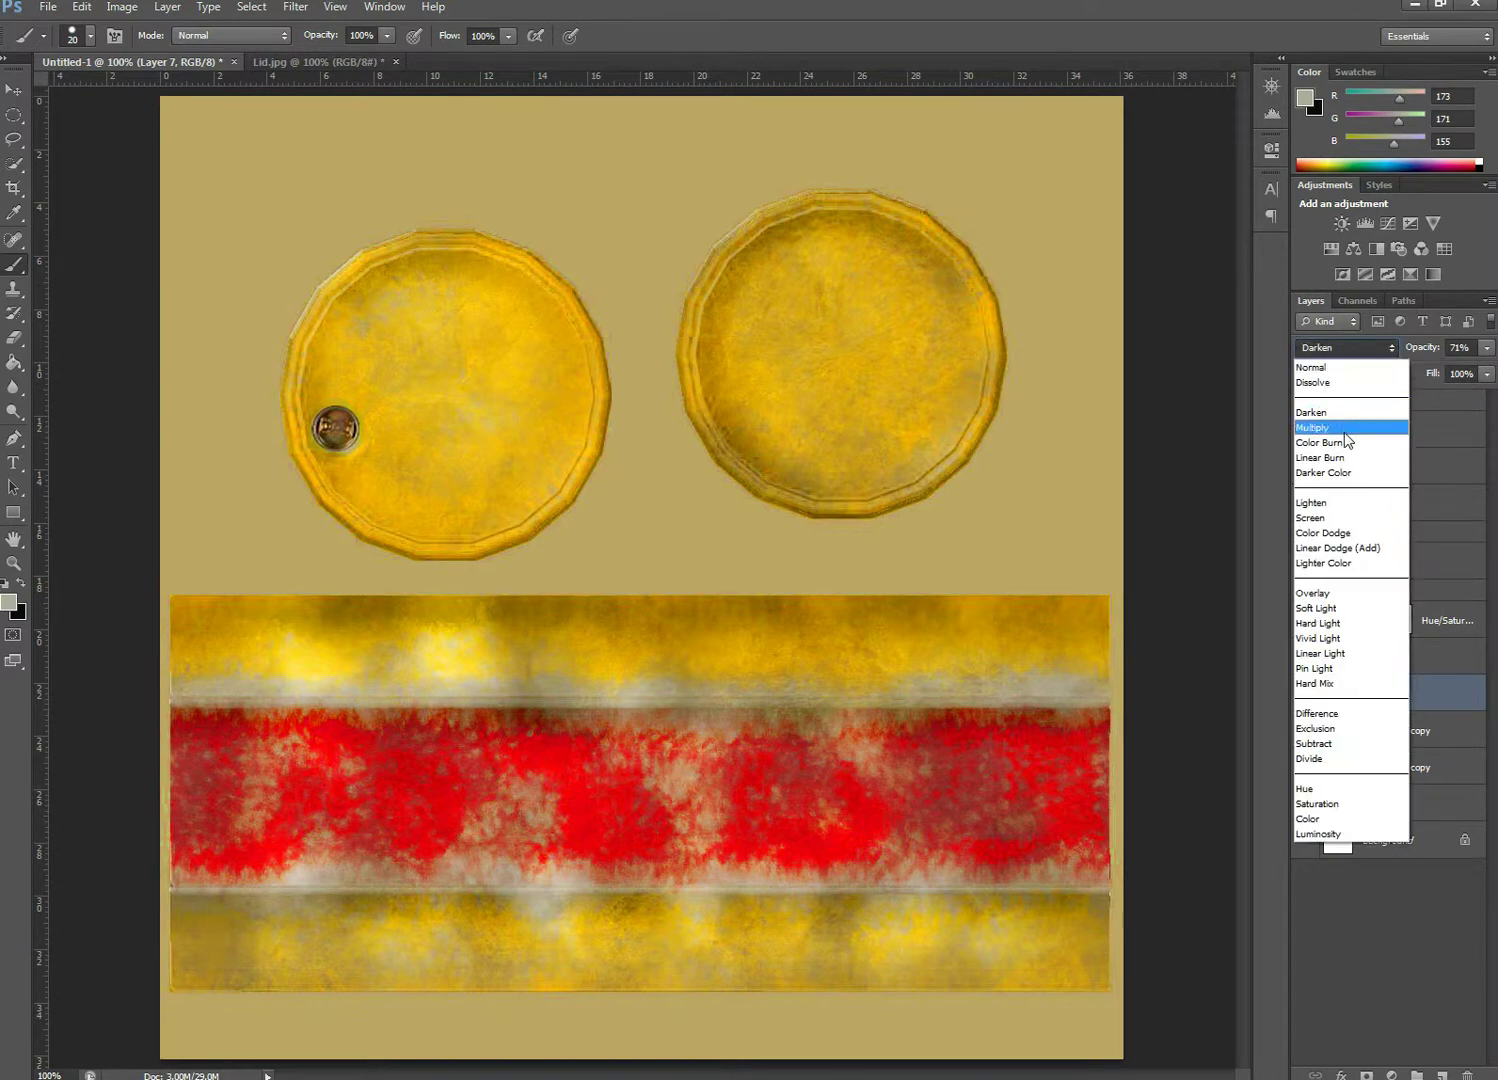
click(1337, 532)
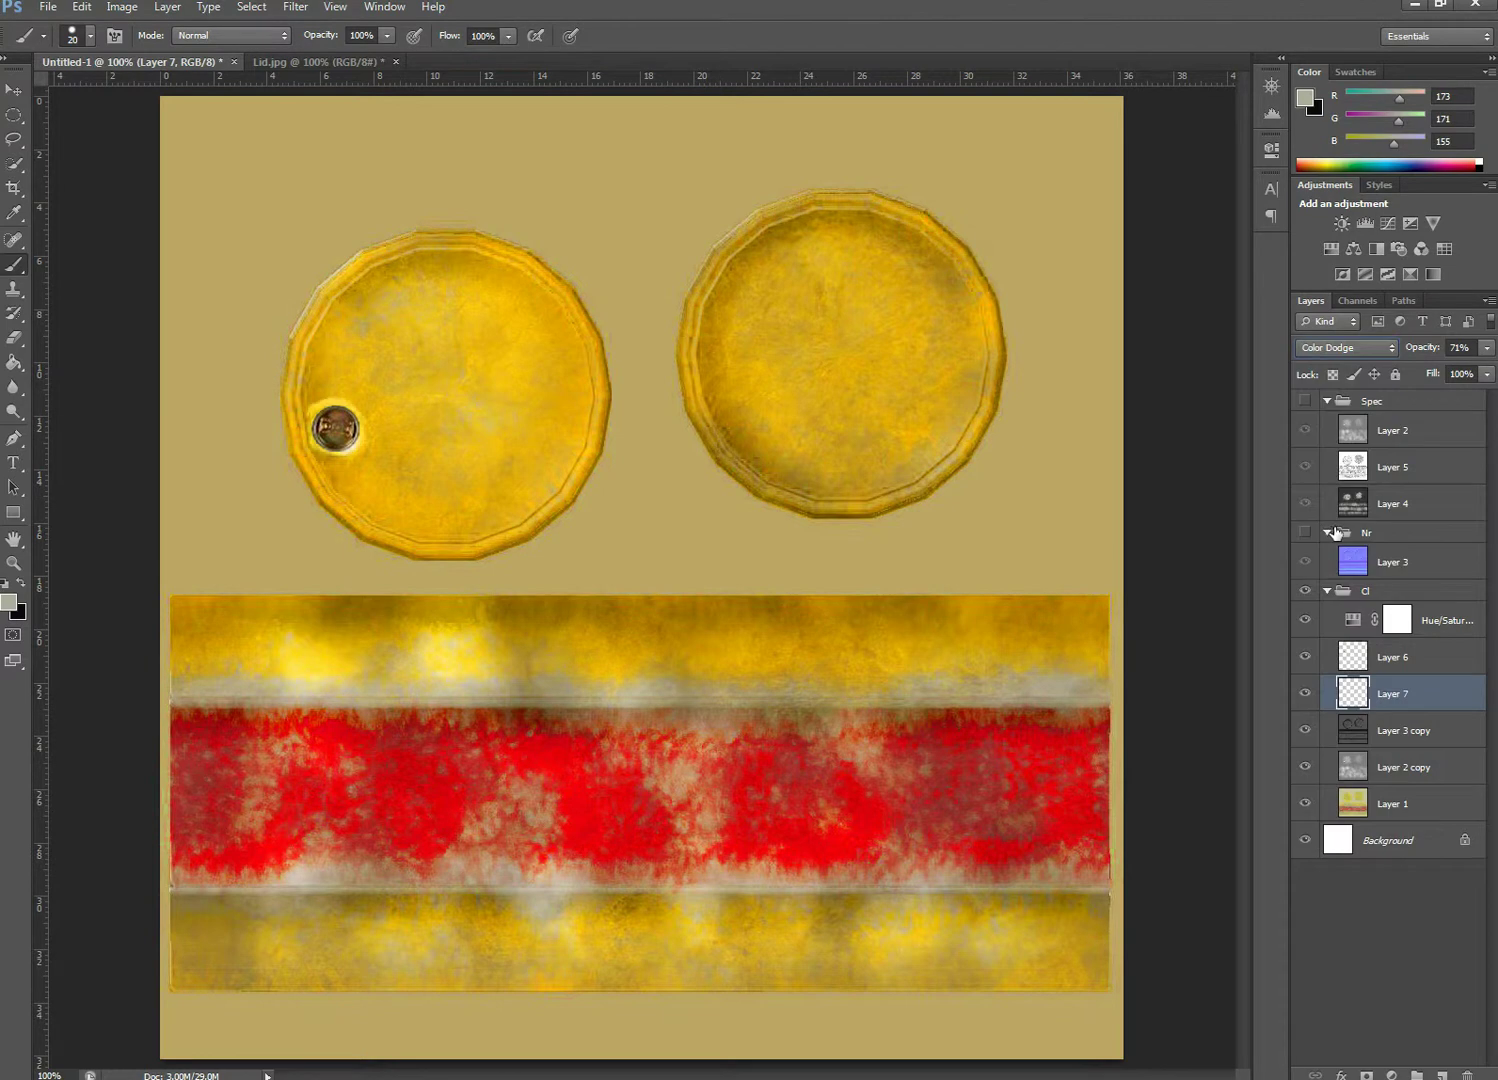
click(1390, 347)
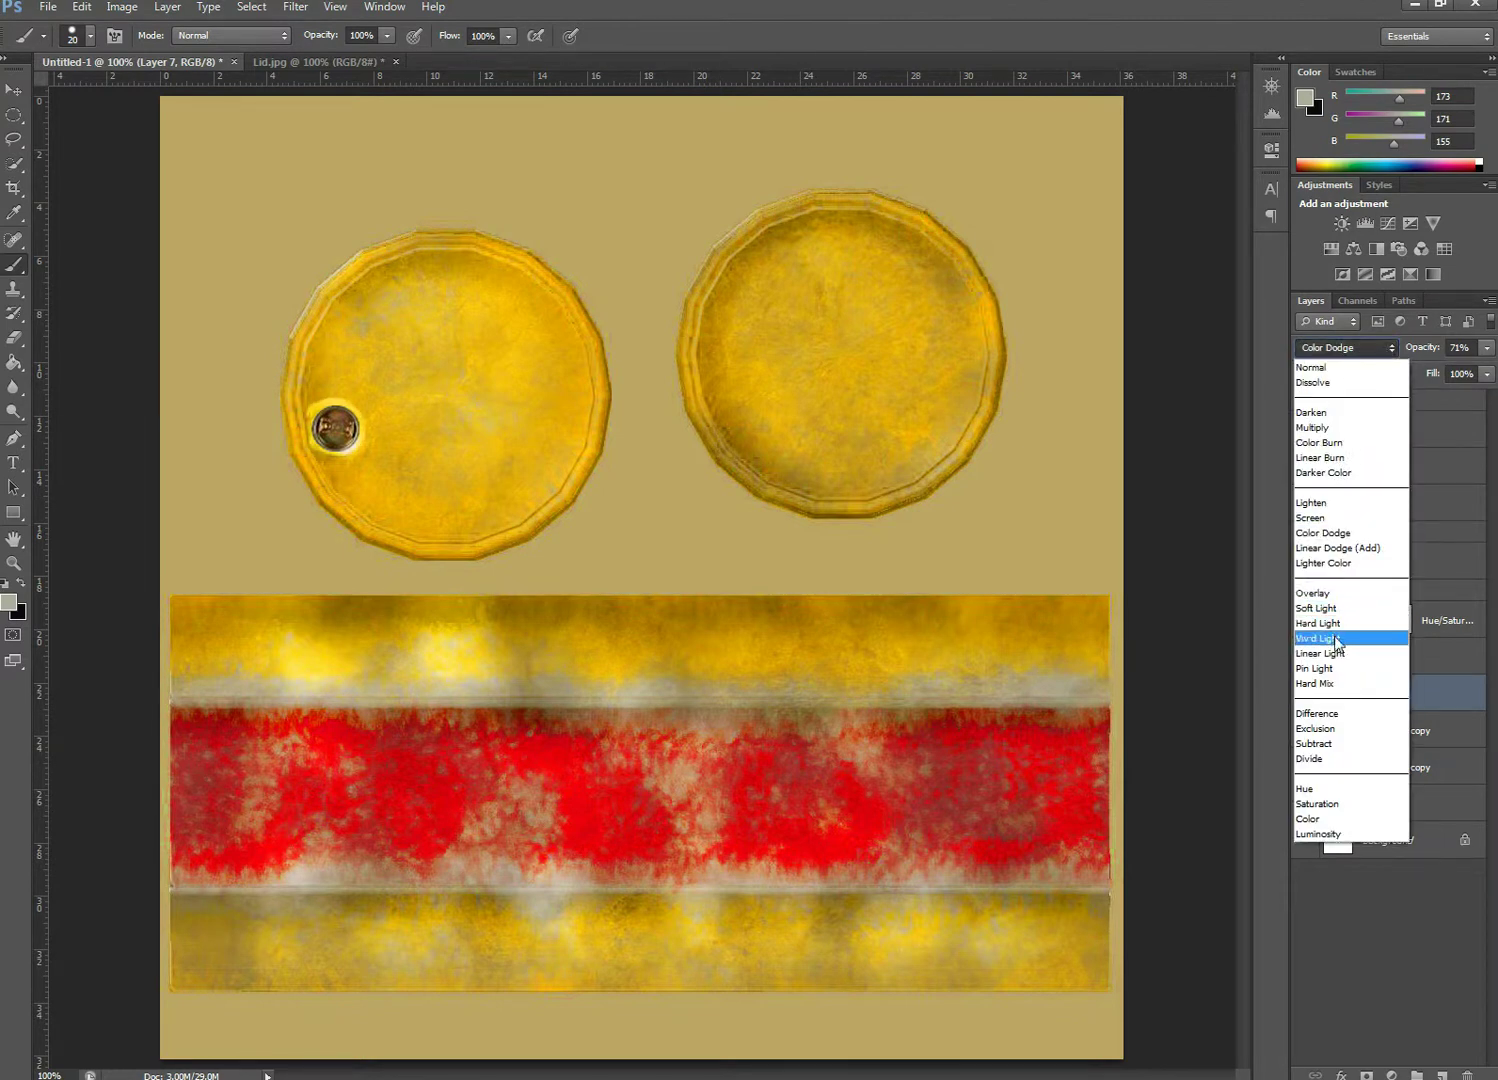
click(1336, 609)
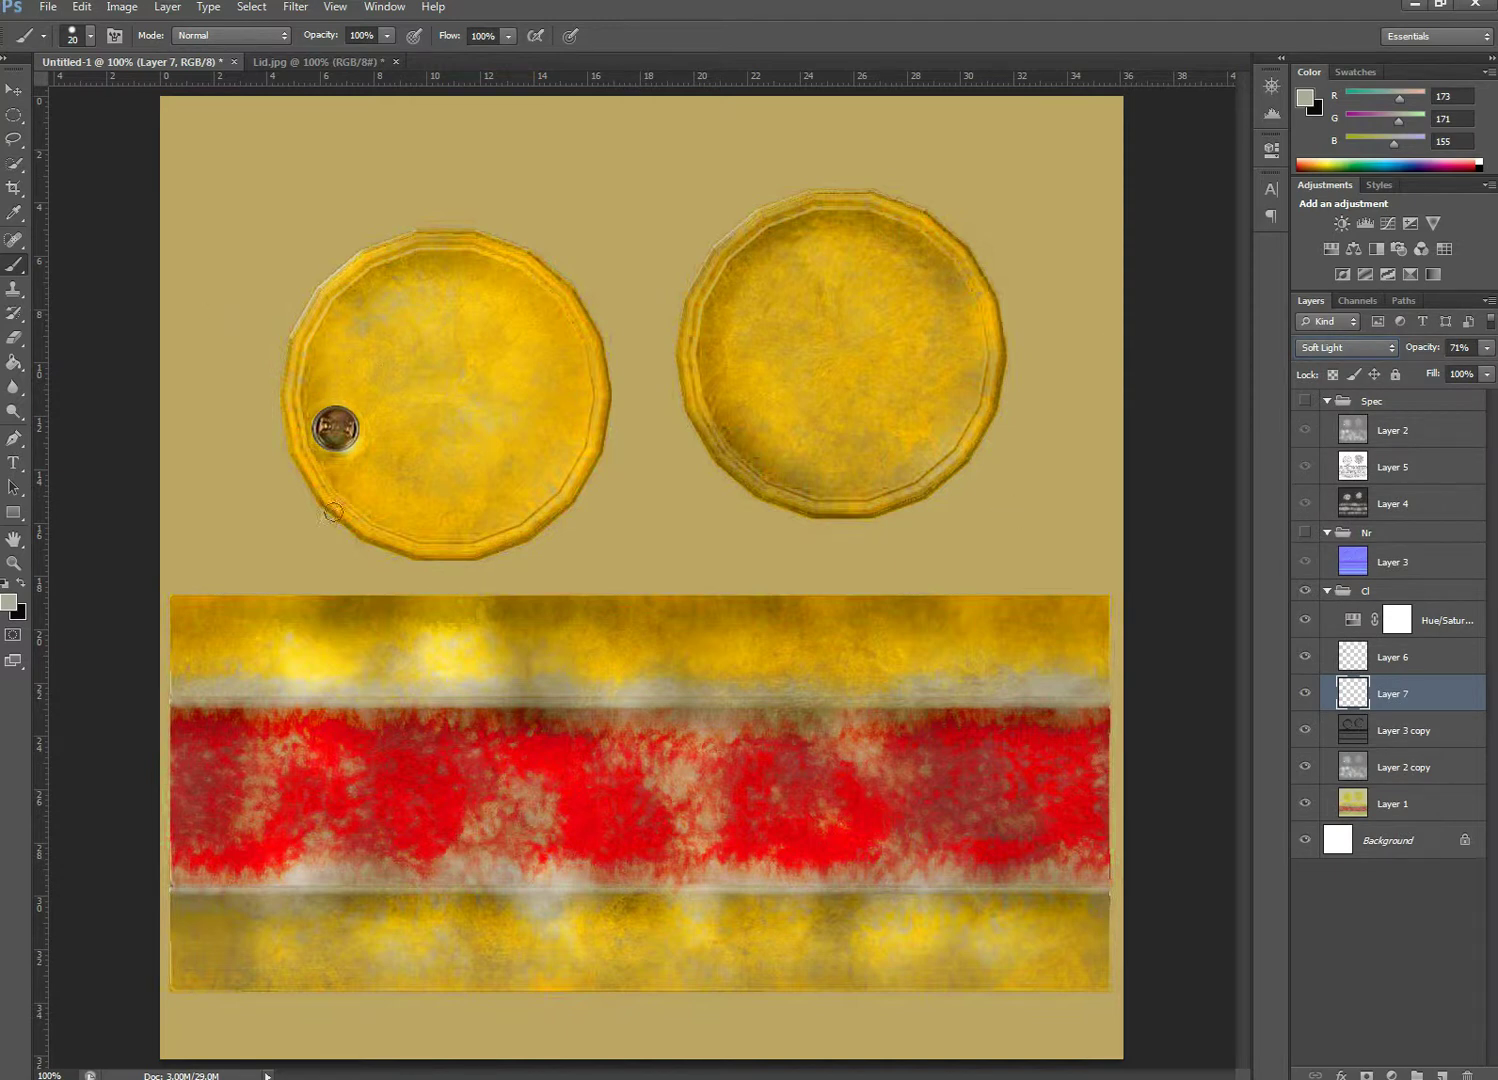
Set the foreground color to dark gray (RGB 45, 45, 43) and brush shading around the cap on the ring layer
click(11, 604)
drag(519, 490, 508, 495)
click(945, 285)
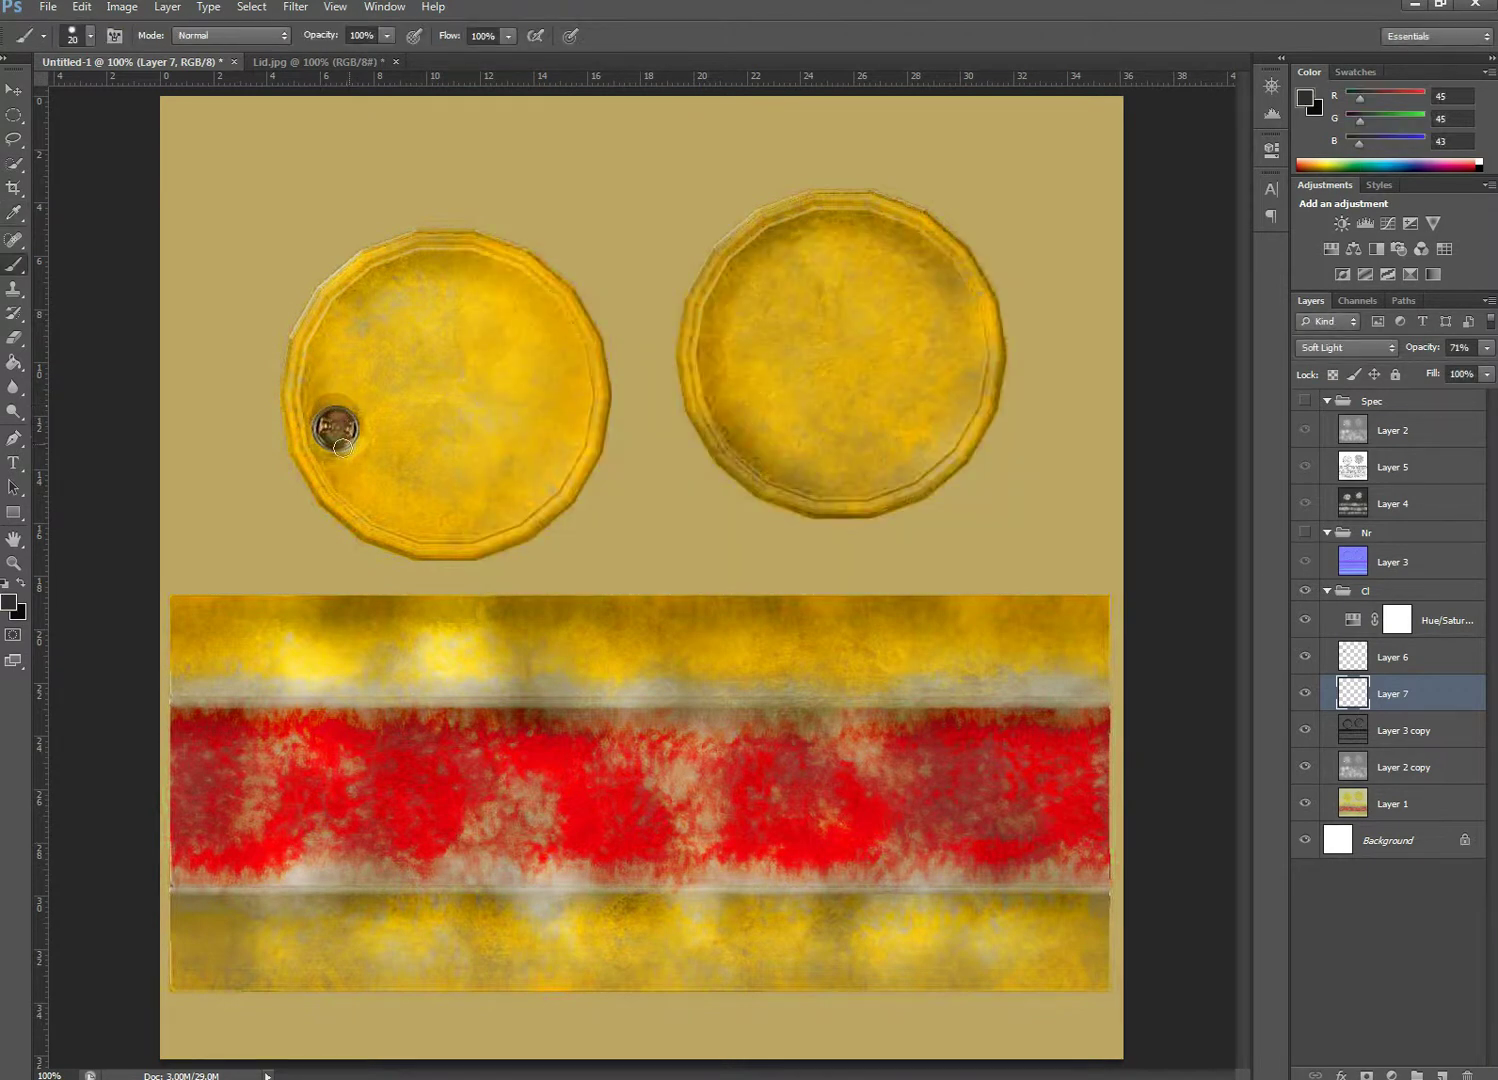
drag(344, 408, 360, 444)
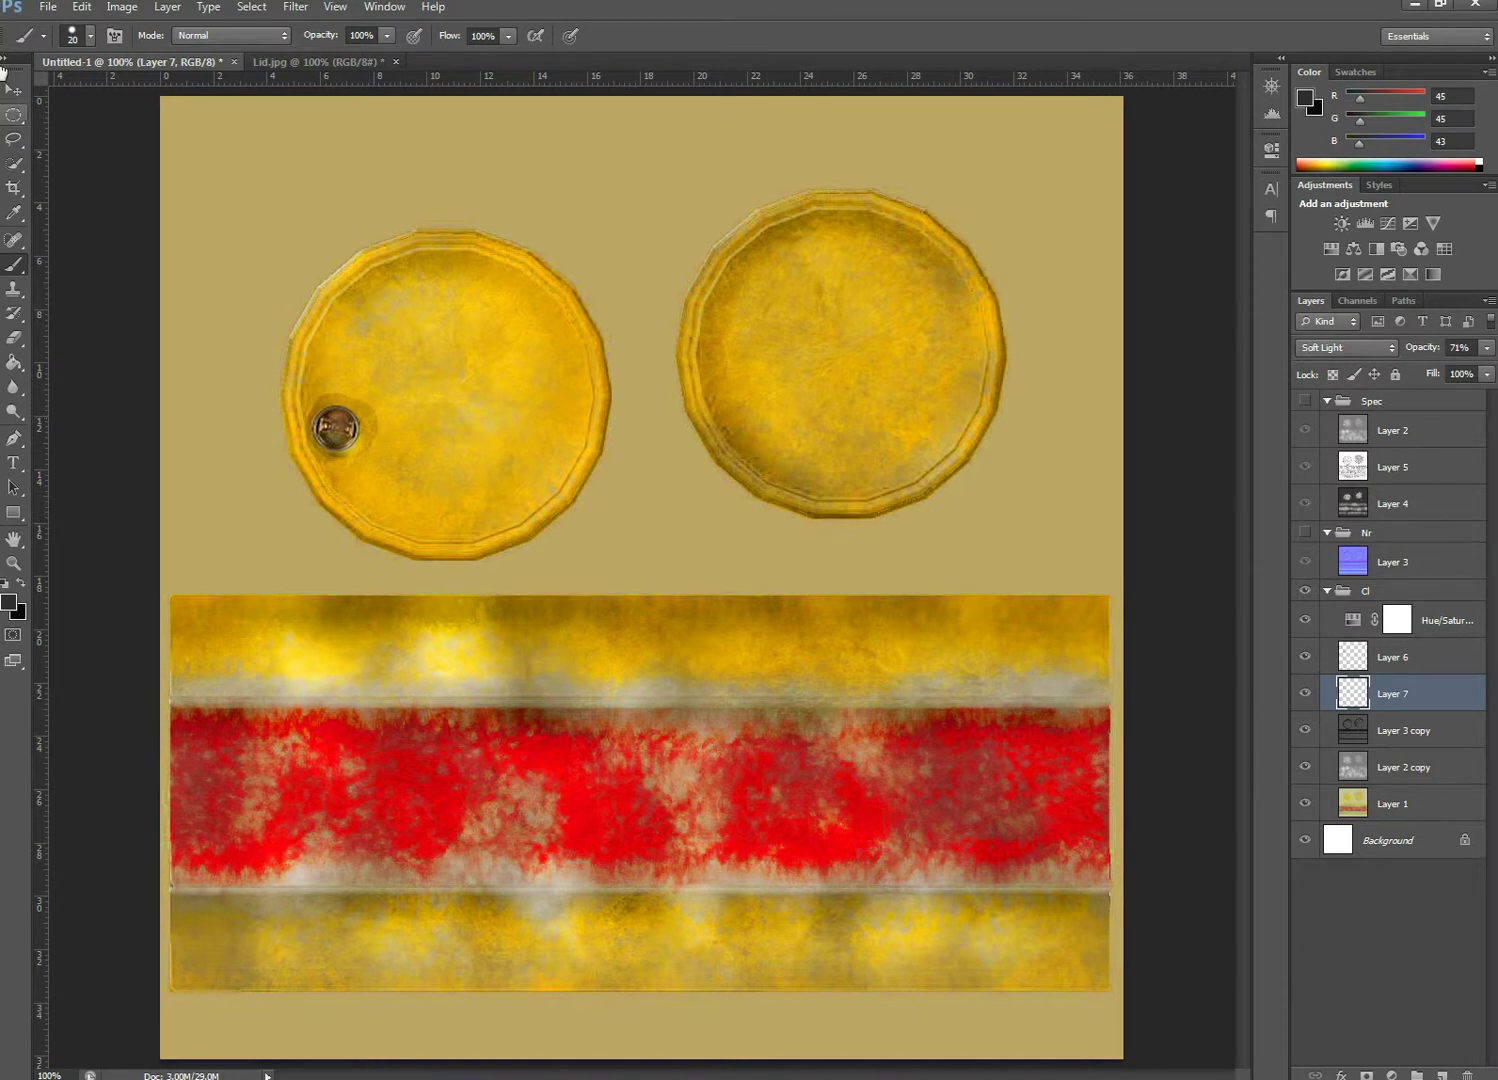
Save the color texture as a JPEG over Final_Barral_CL.jpg in the Demo folder at quality 12
click(46, 10)
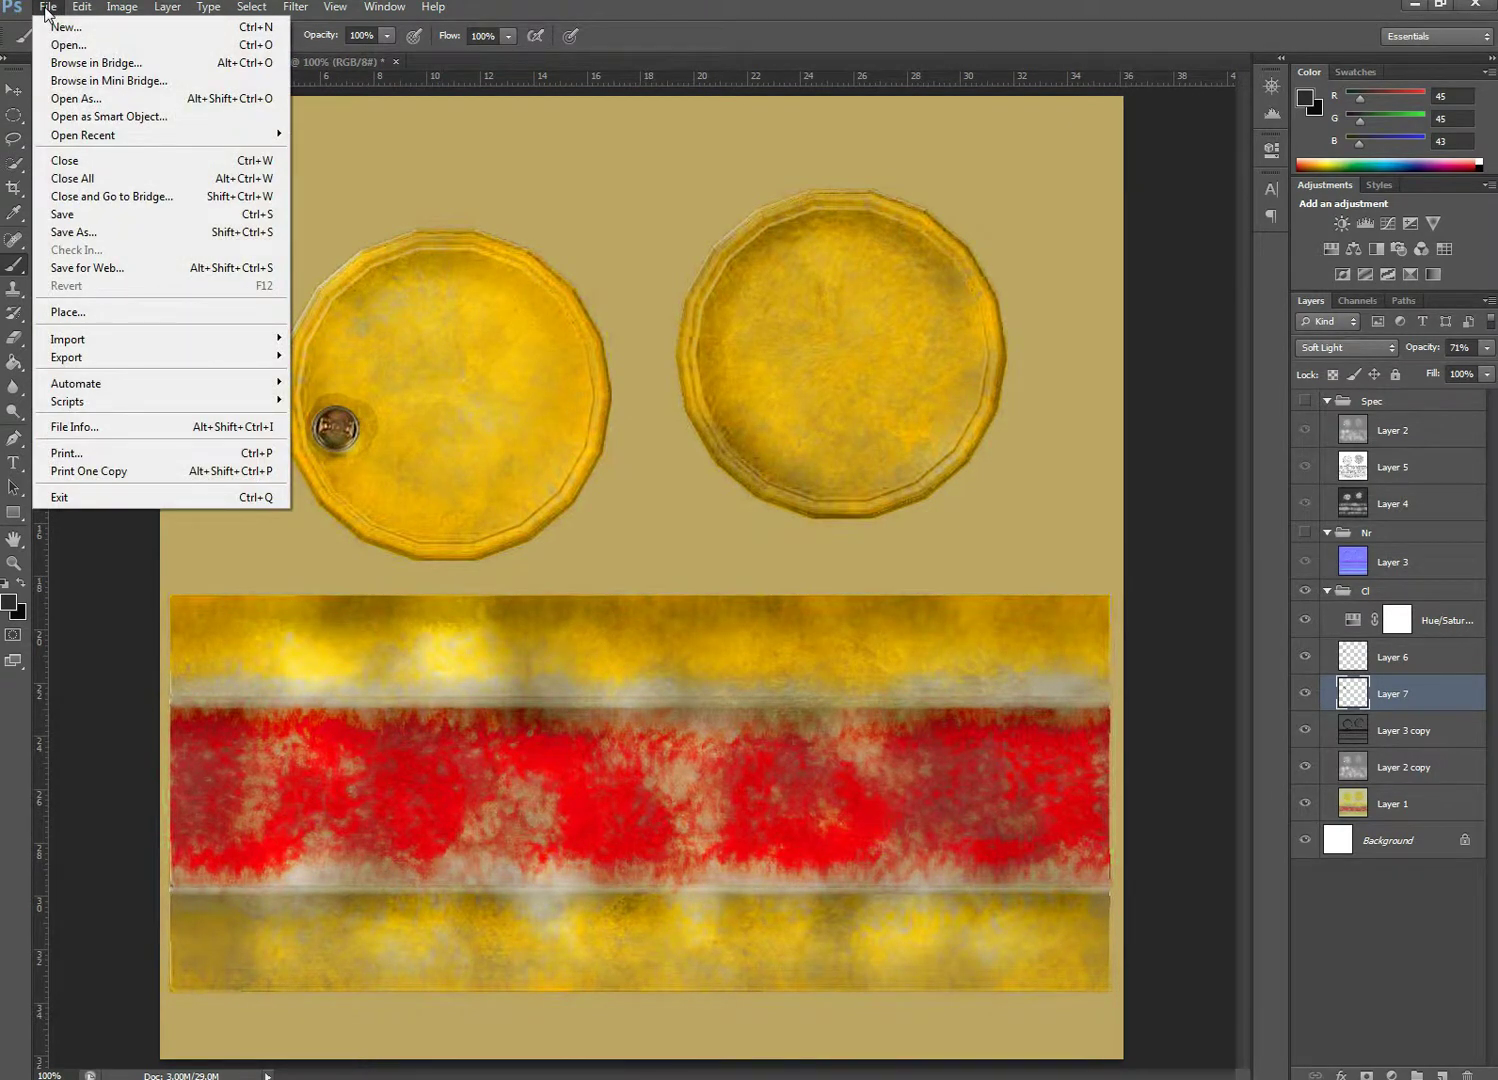
click(1220, 329)
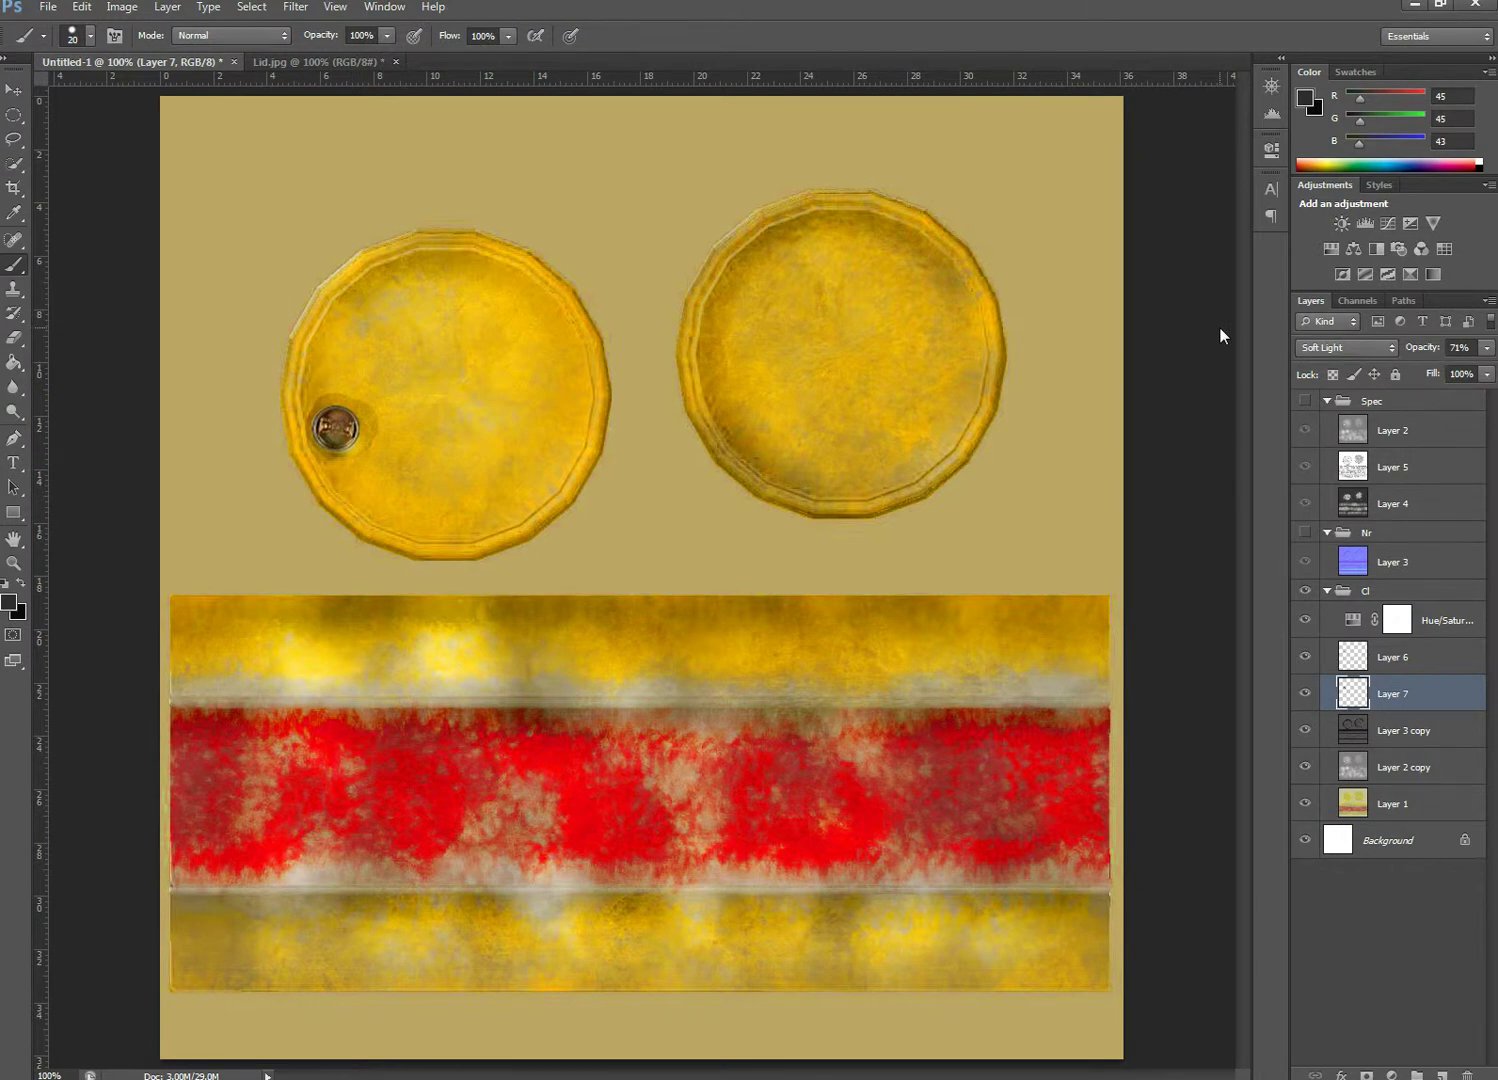
click(47, 7)
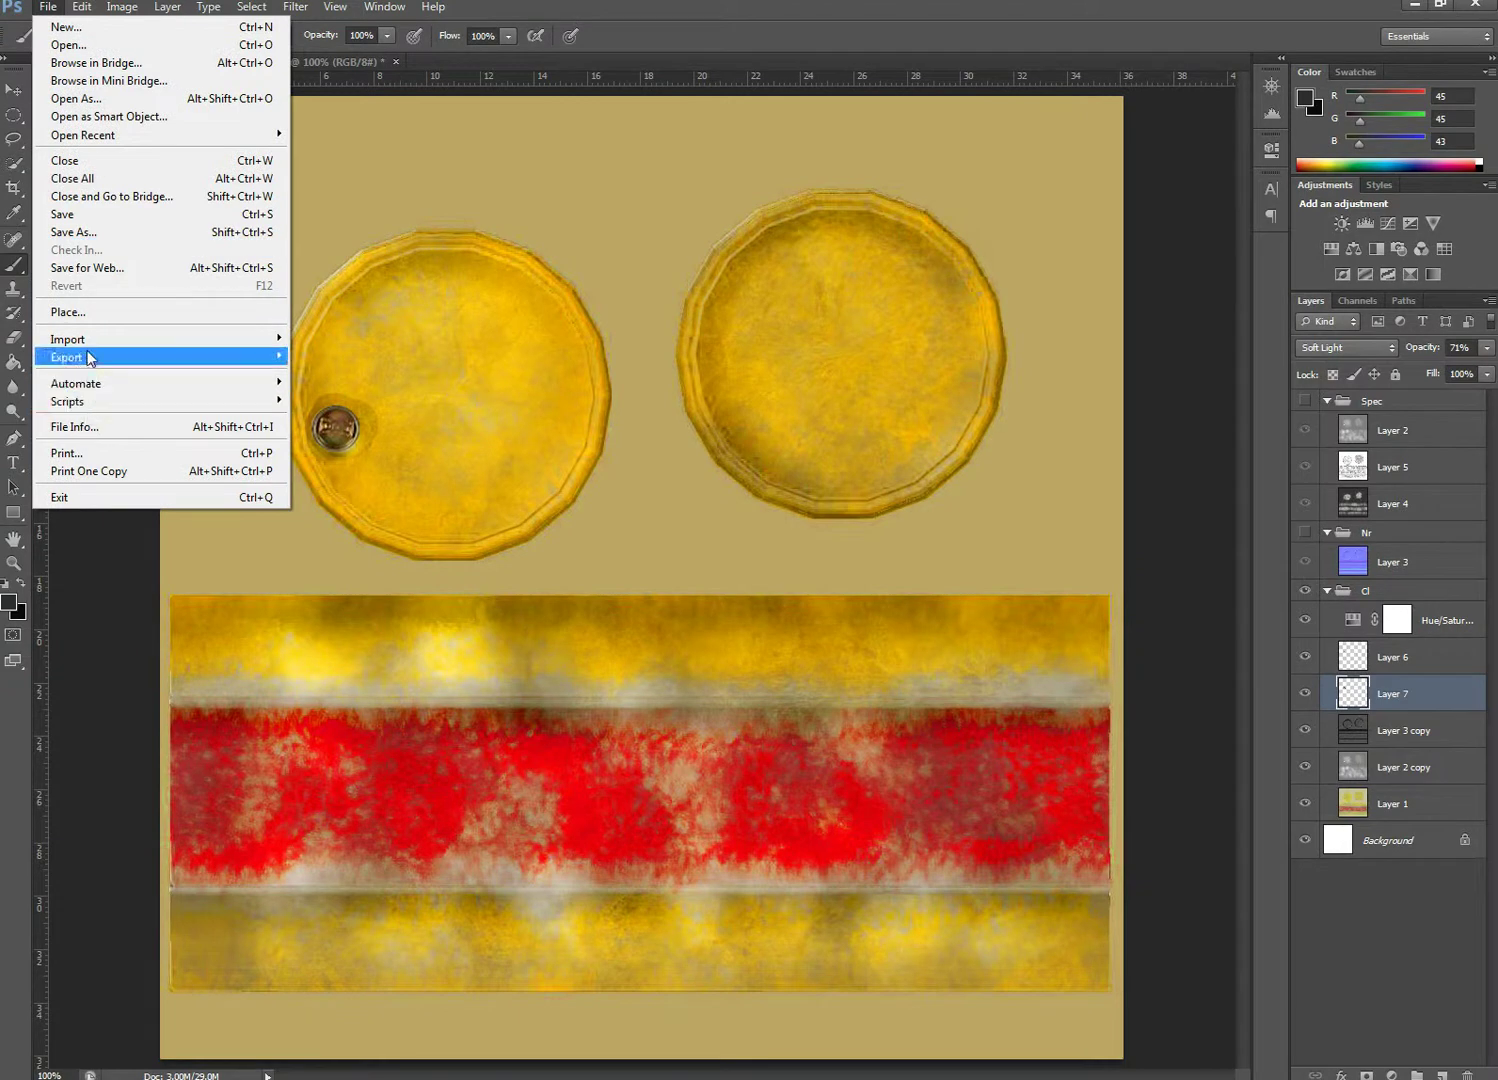
click(82, 233)
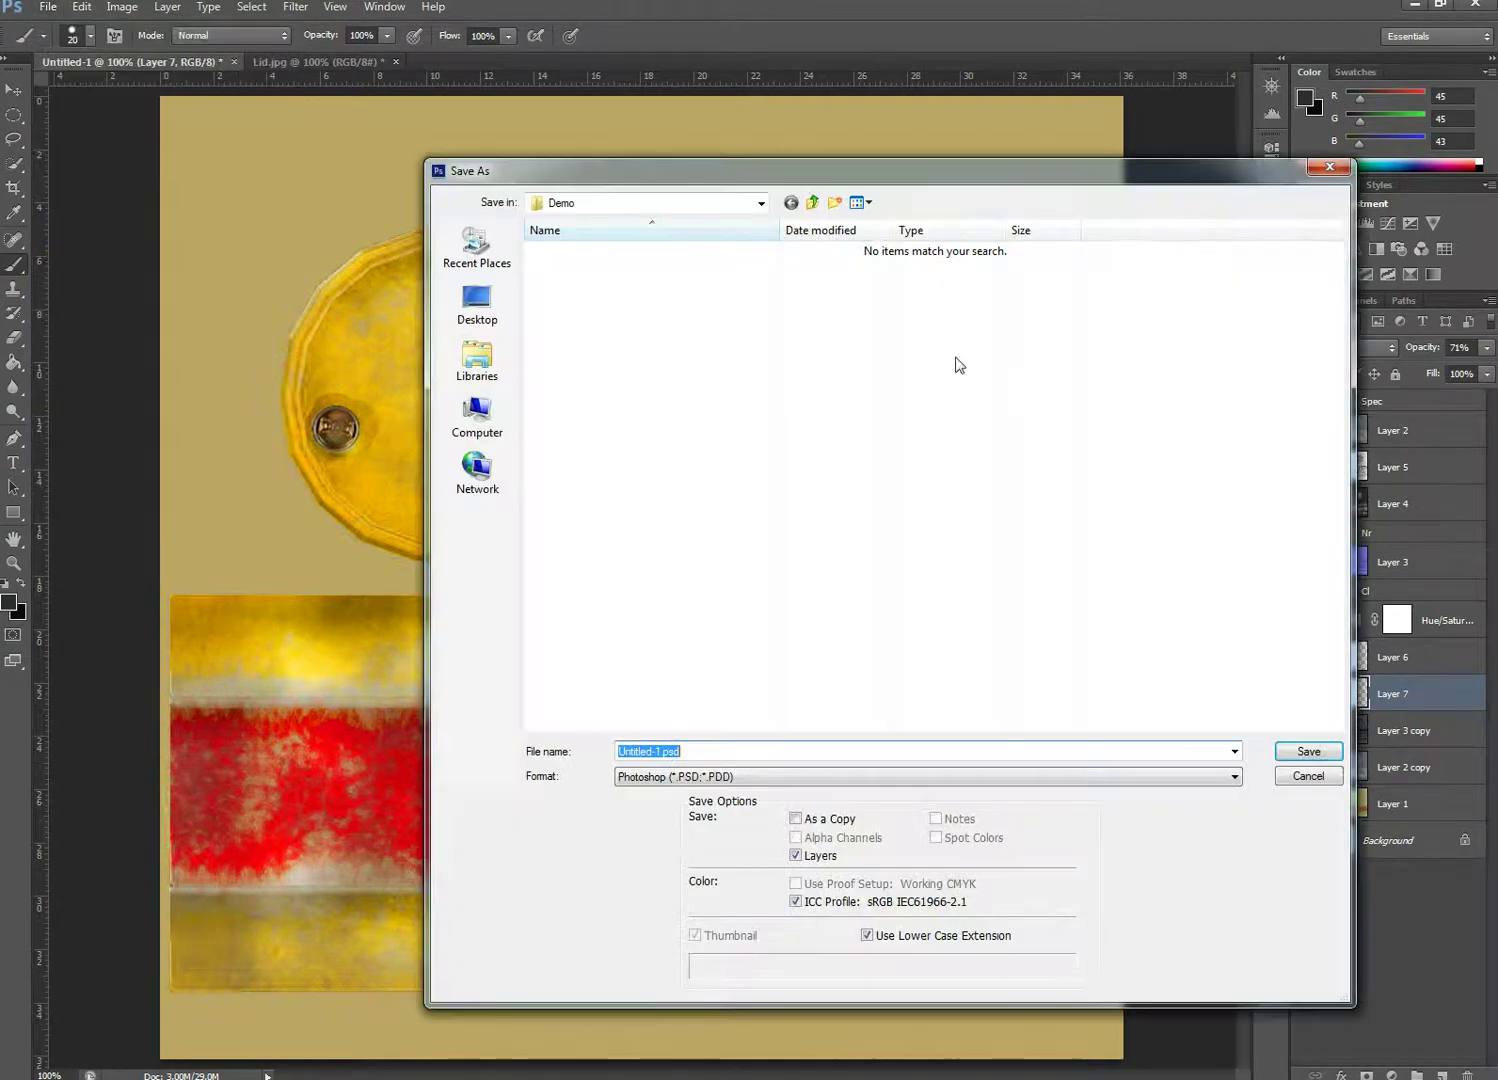
click(926, 776)
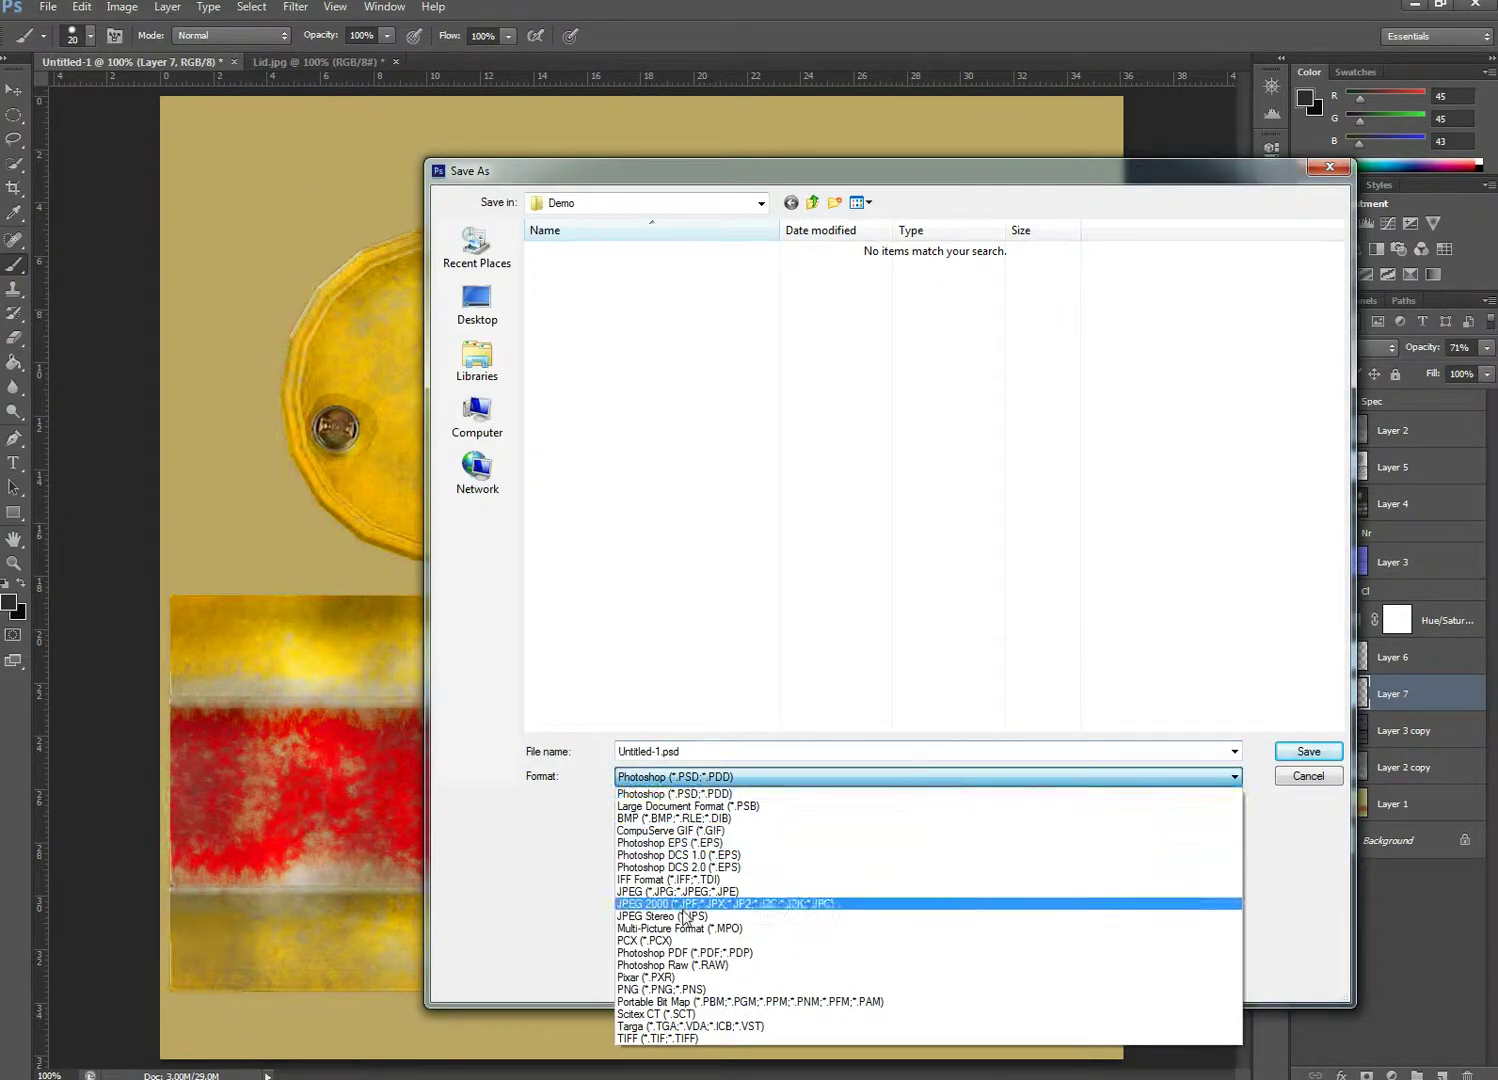
click(680, 893)
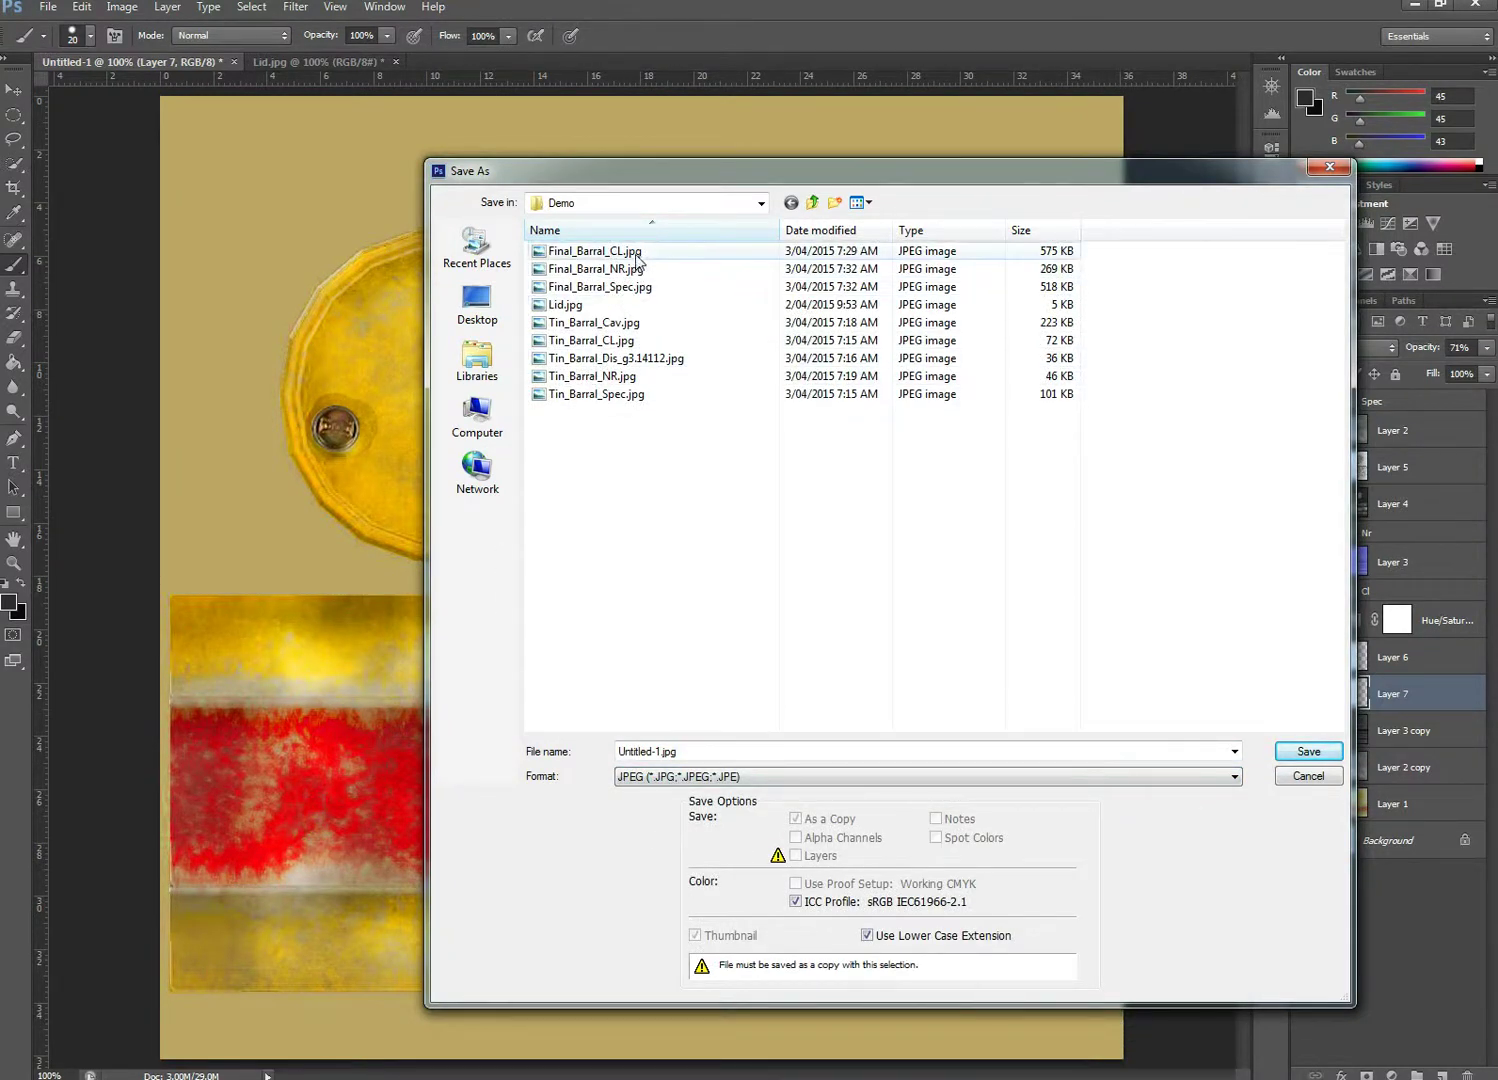
click(595, 251)
click(1312, 754)
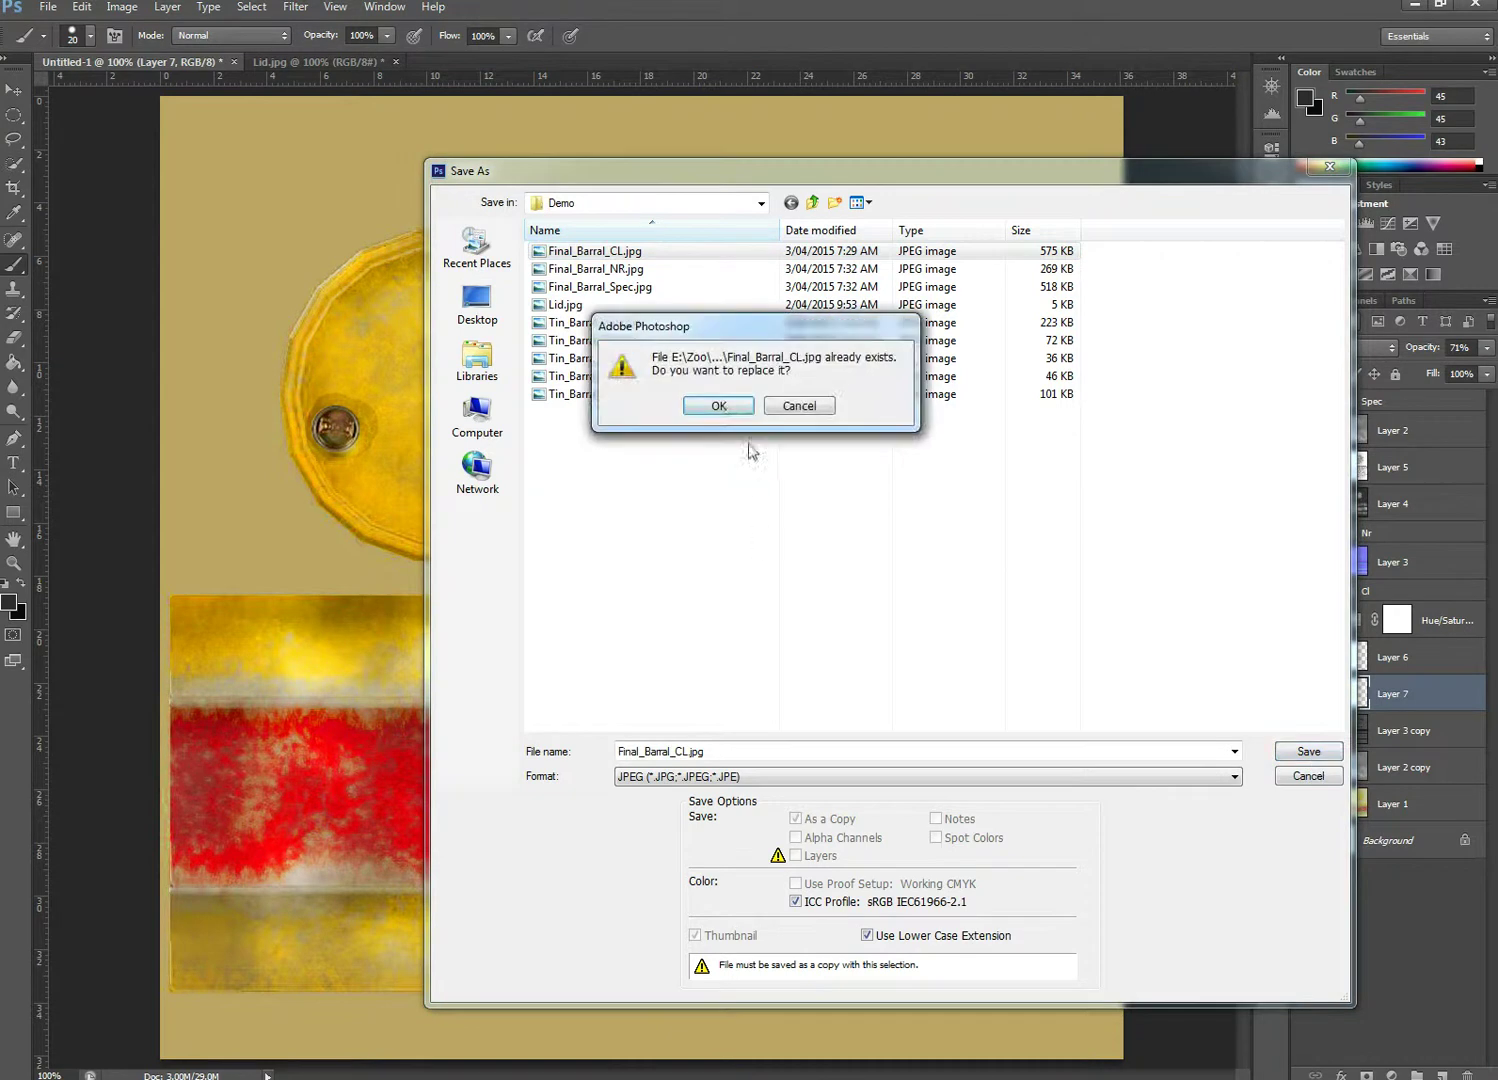
click(719, 404)
click(895, 255)
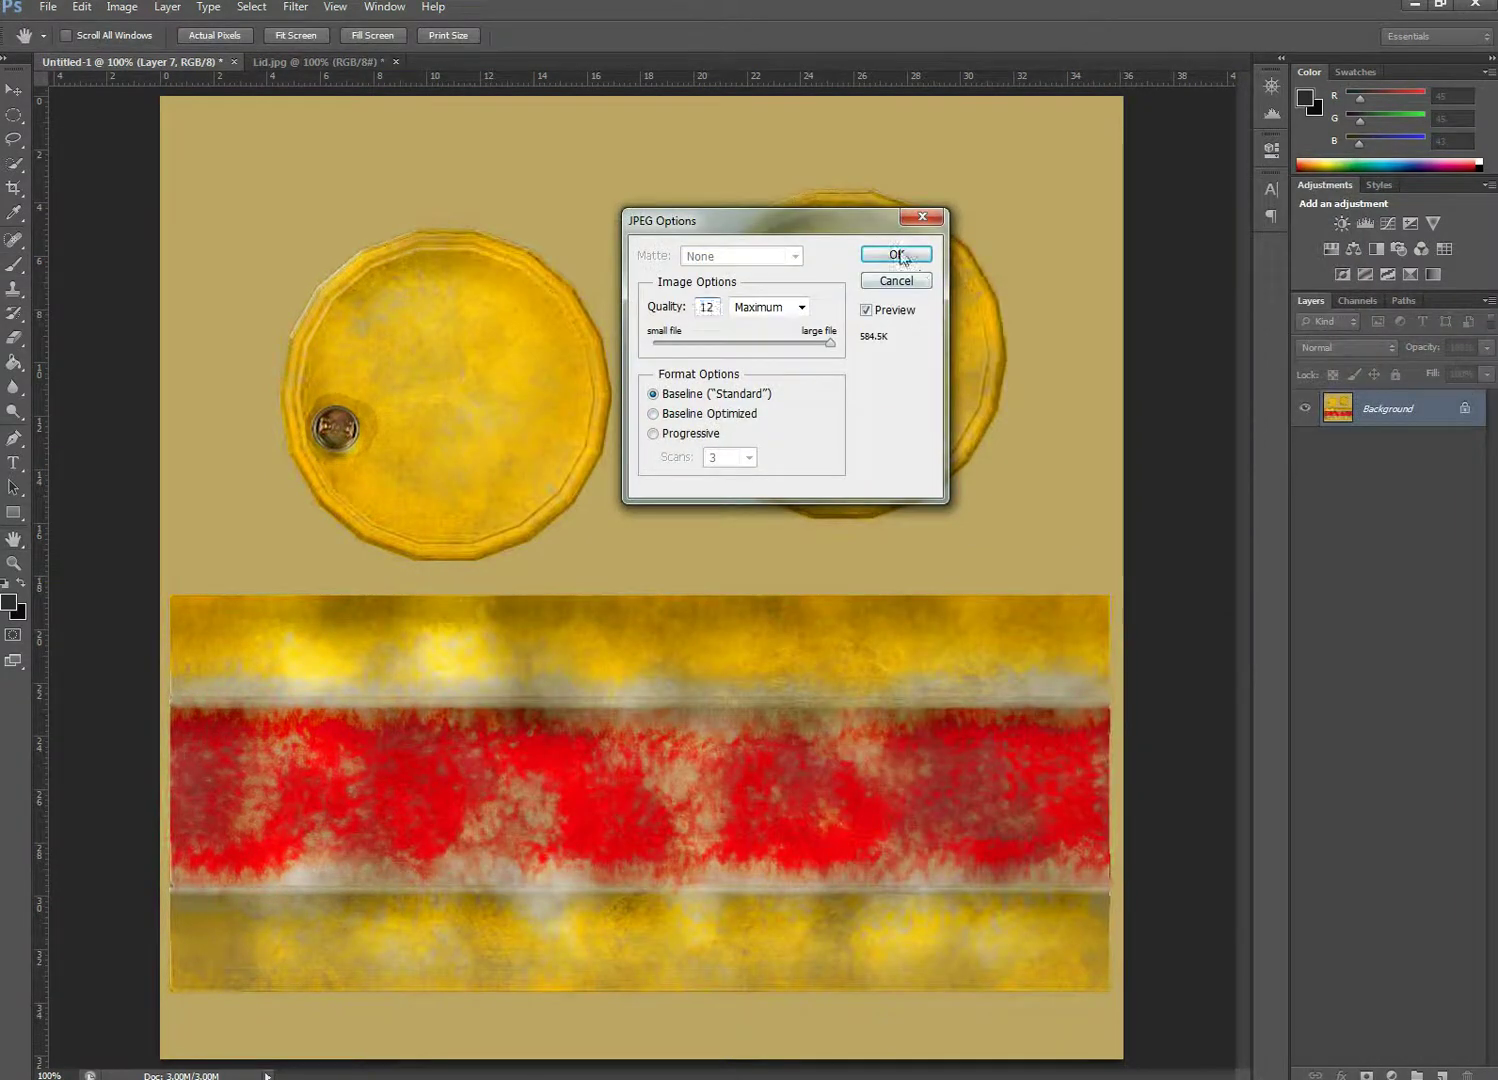
Switch to 3ds Max and examine the updated lid cap and both textured barrels from several angles
click(1412, 5)
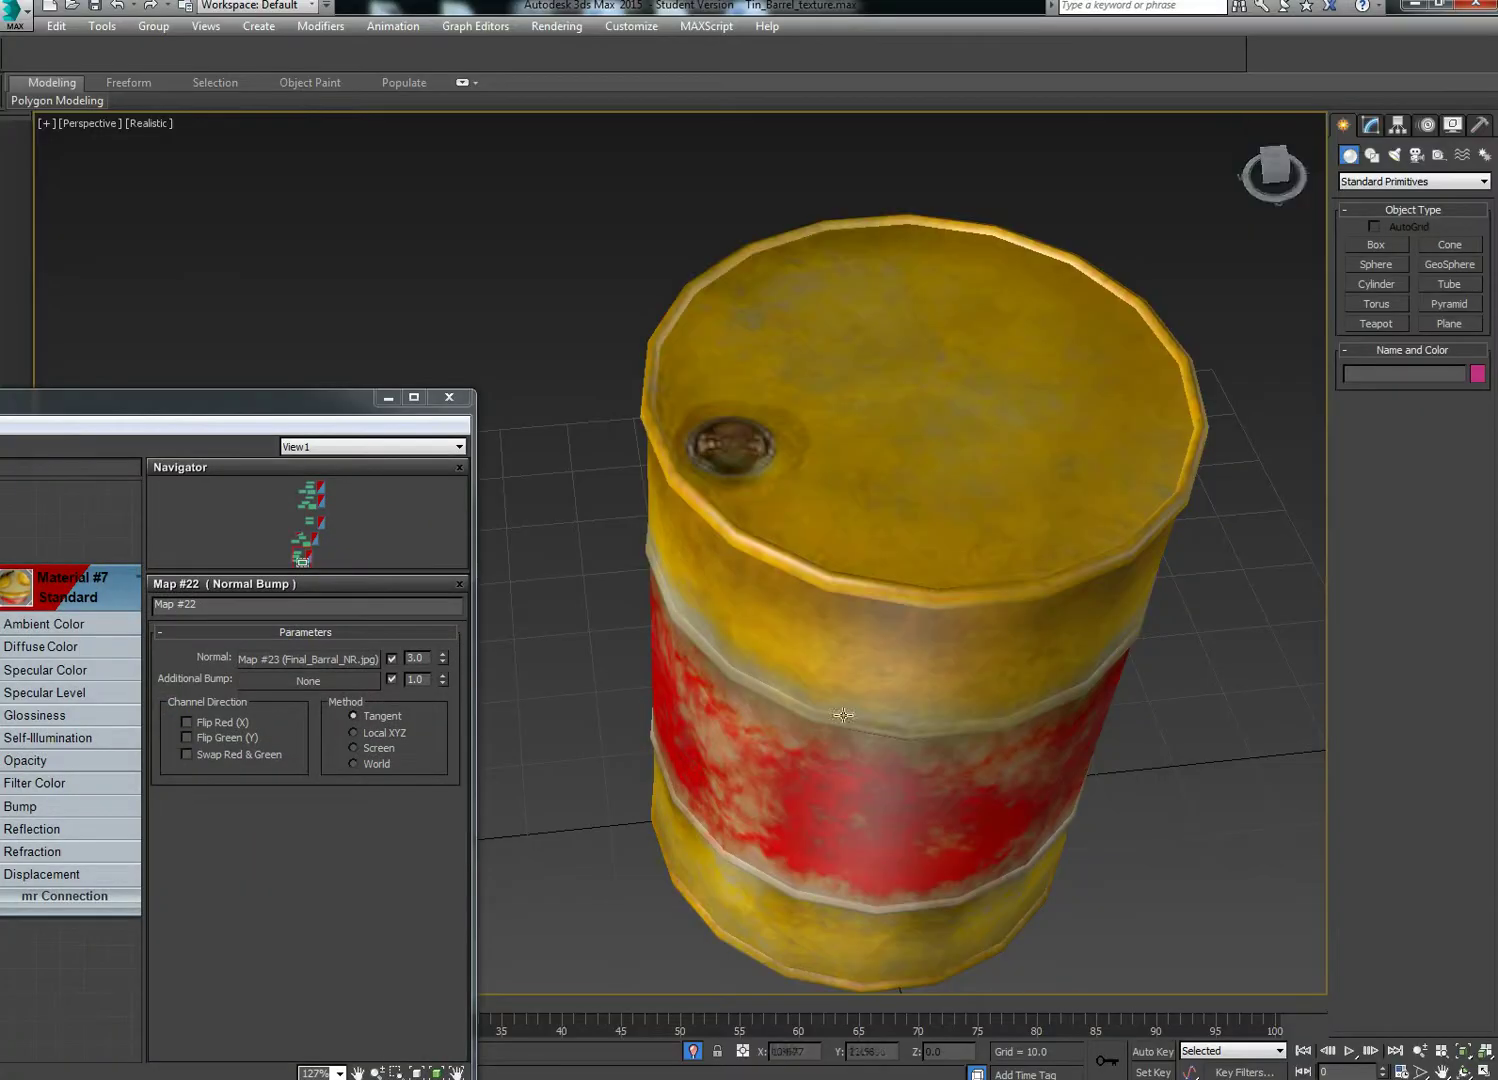
drag(820, 647, 812, 703)
scroll(832, 748, up, 1)
scroll(832, 745, down, 3)
scroll(850, 740, down, 1)
drag(900, 820, 865, 690)
scroll(865, 690, down, 4)
drag(899, 750, 936, 745)
scroll(937, 731, up, 2)
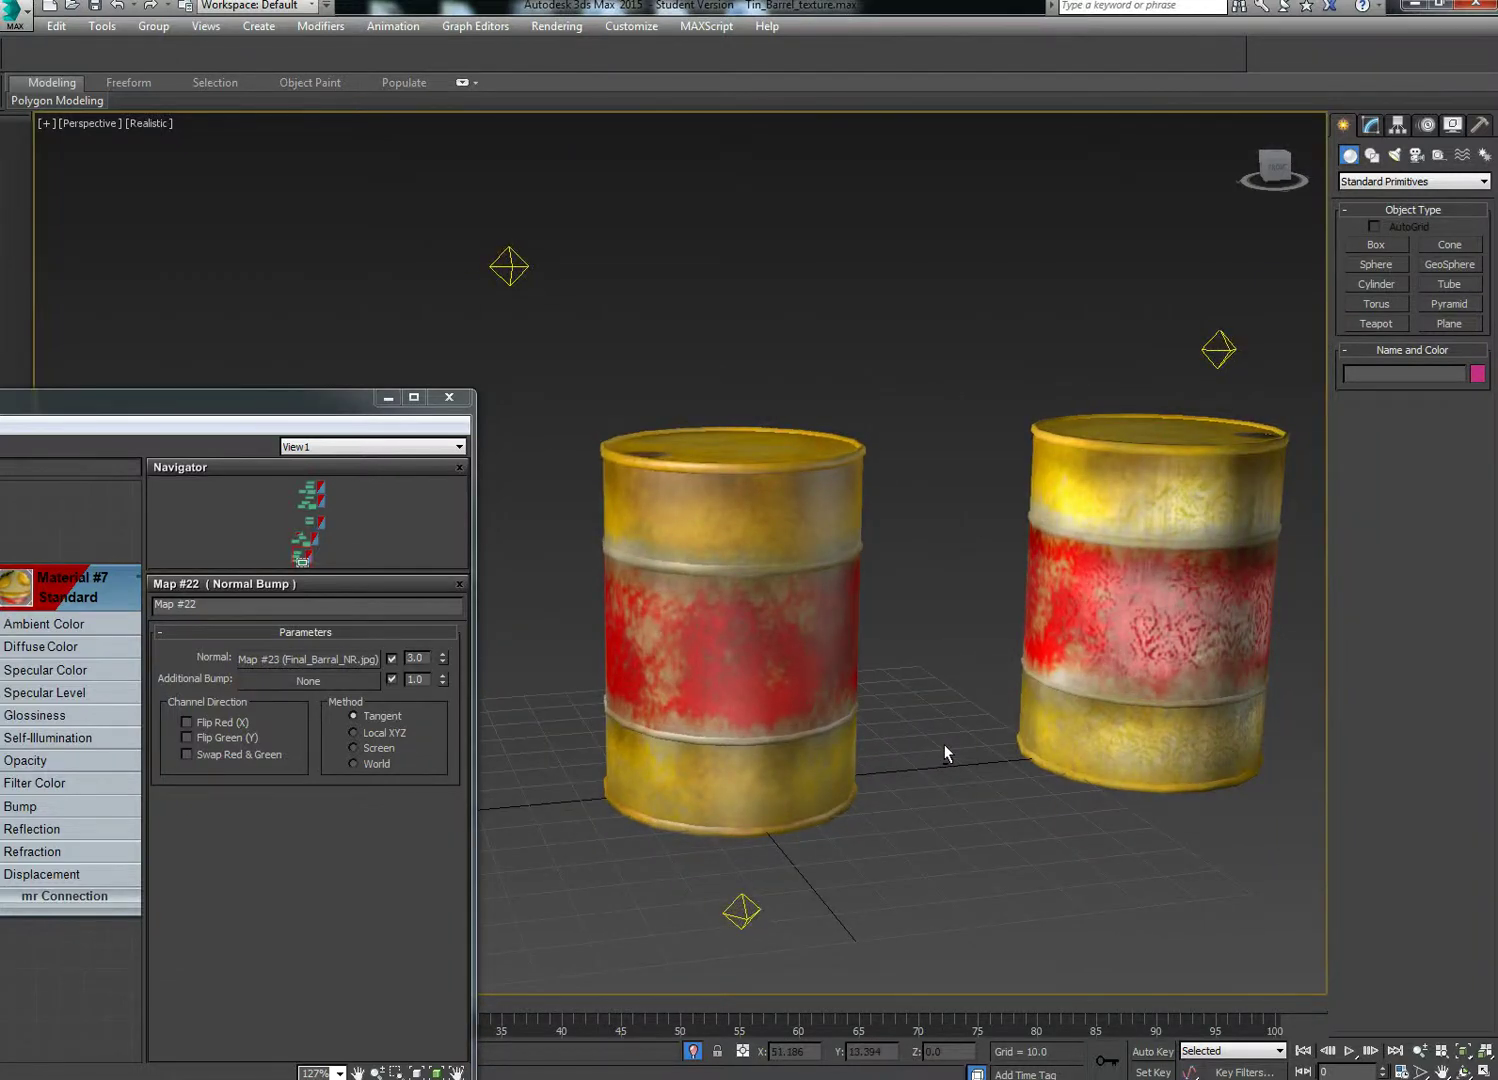
mouse_move(950, 779)
mouse_down()
mouse_move(944, 799)
mouse_move(928, 784)
mouse_up()
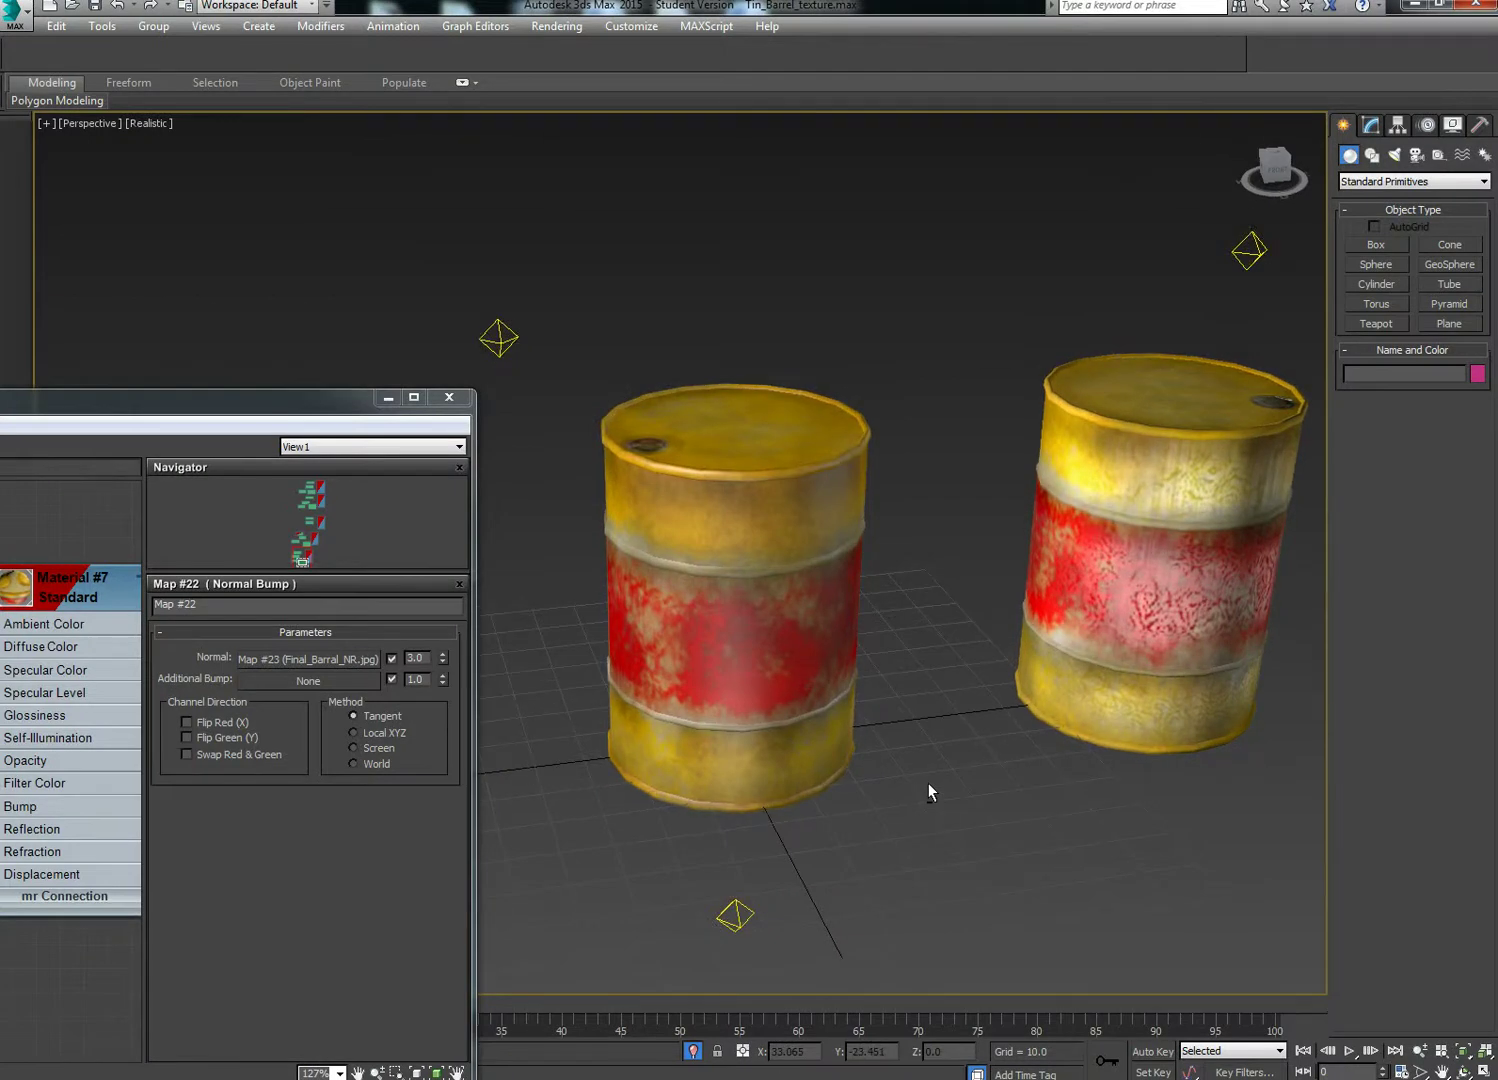
drag(954, 770, 937, 762)
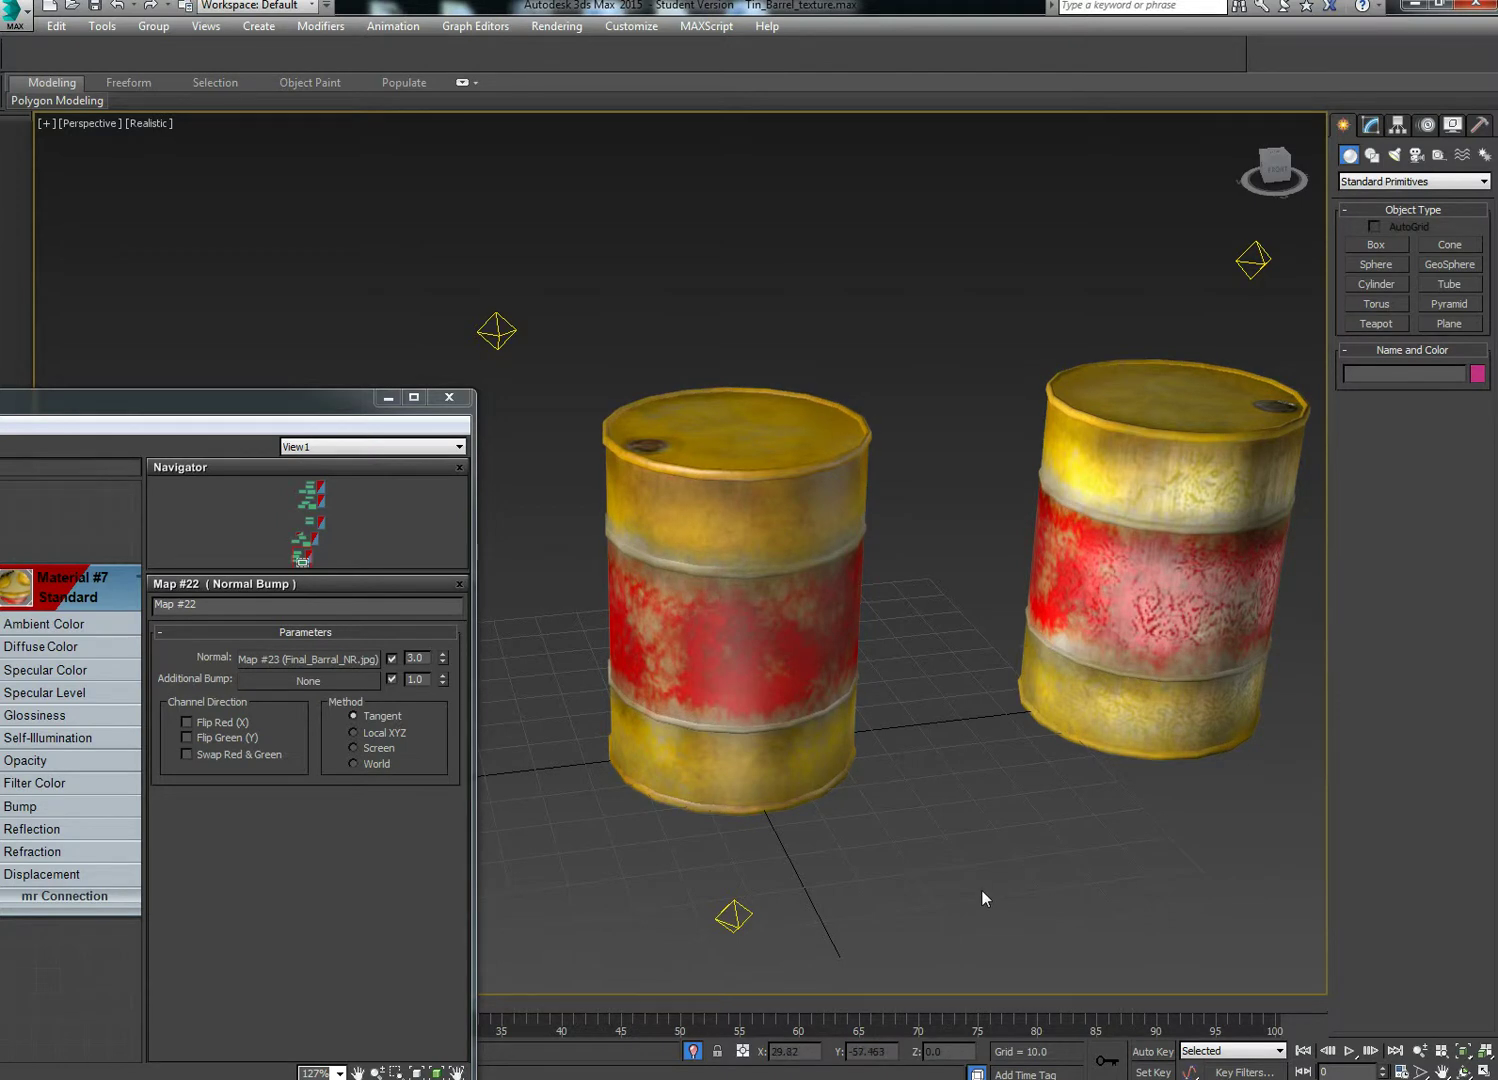
drag(860, 763, 930, 740)
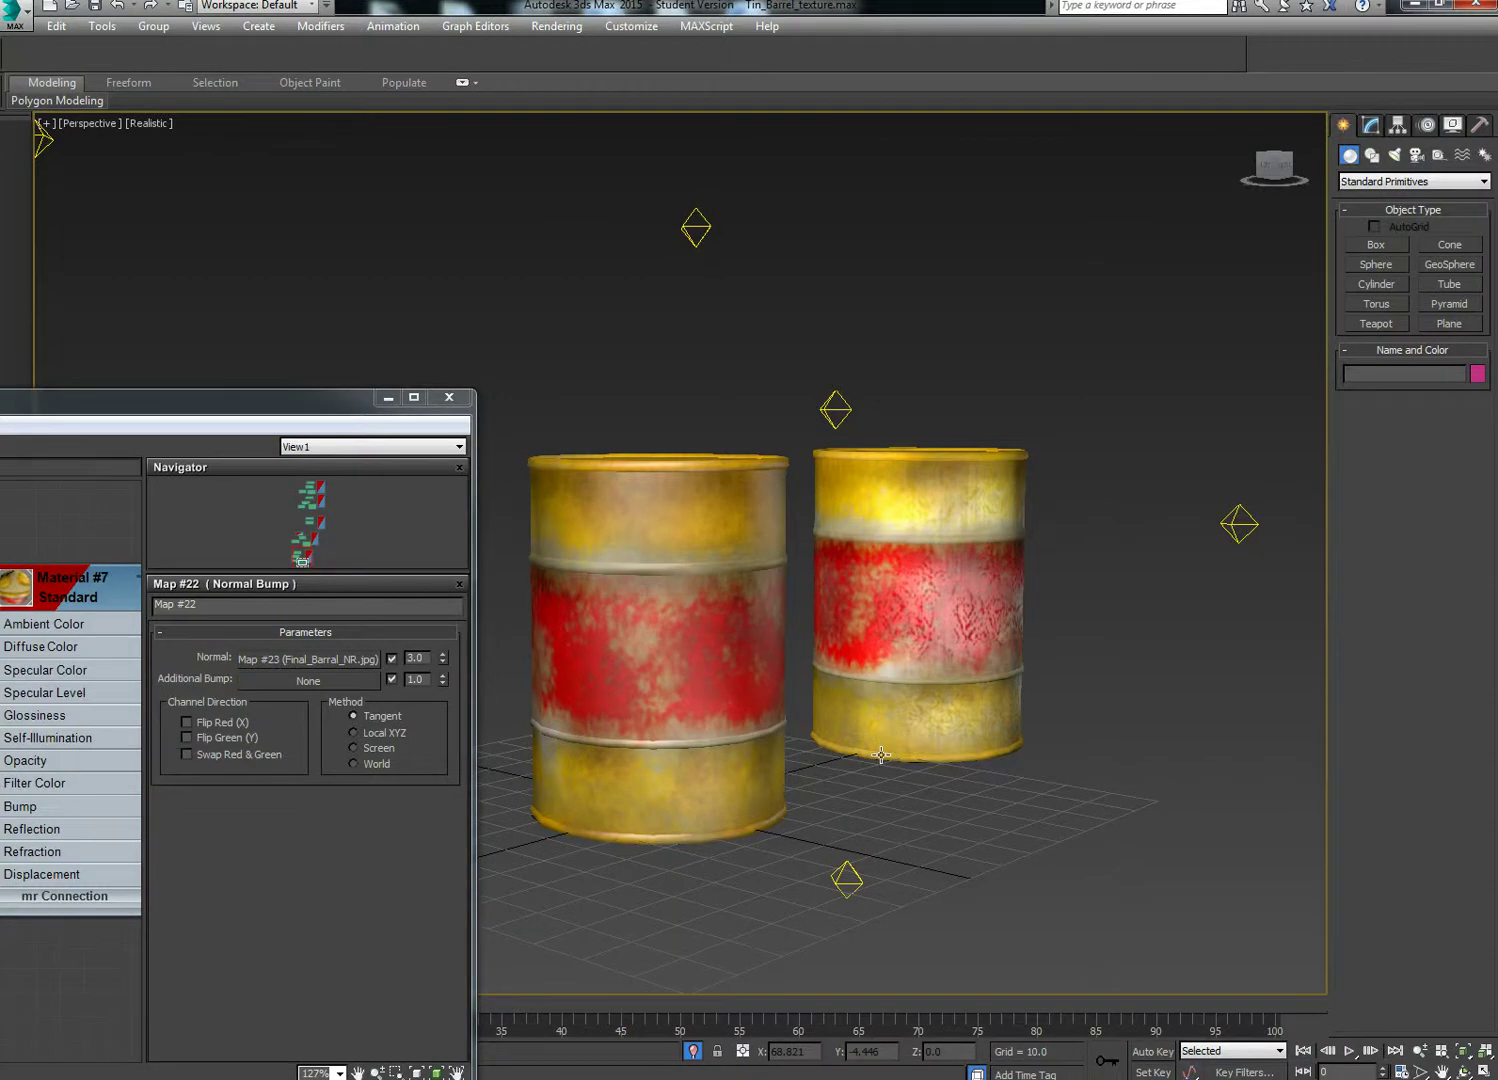